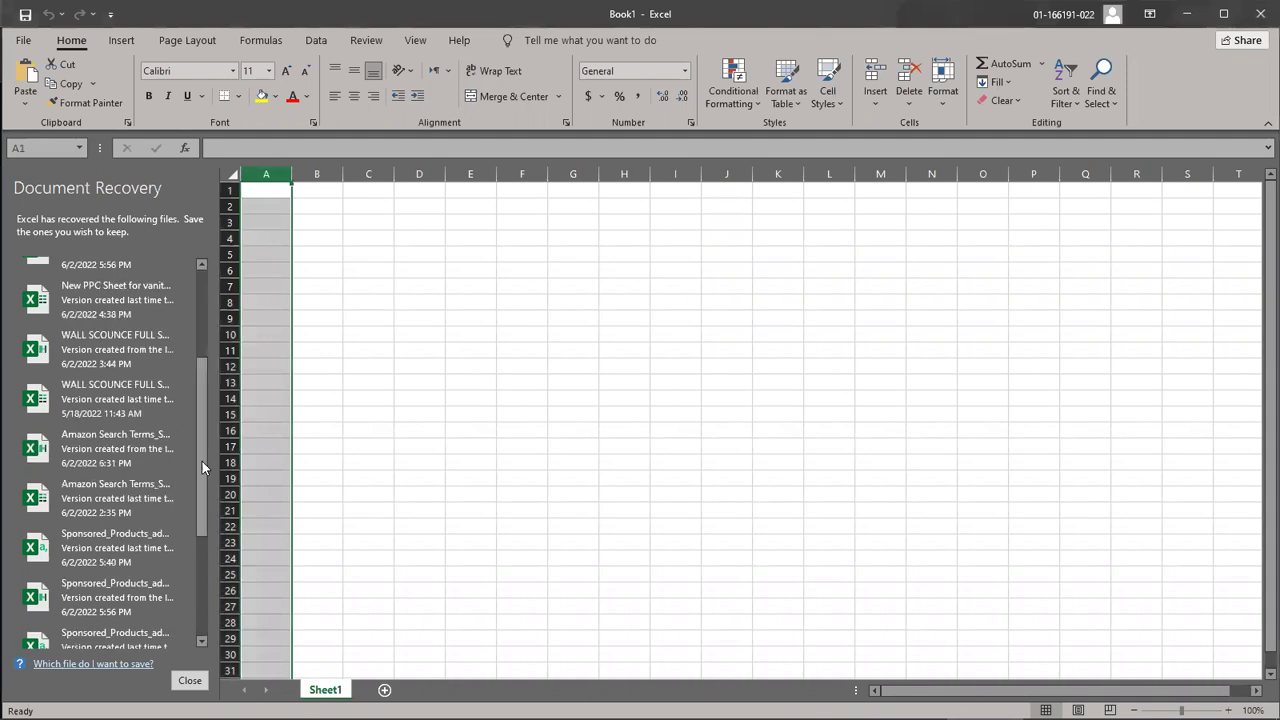
Open the recovered Amazon Search Terms file version dated 6/2/2022 6:31 PM from the document recovery list
scroll(200, 488, down, 1)
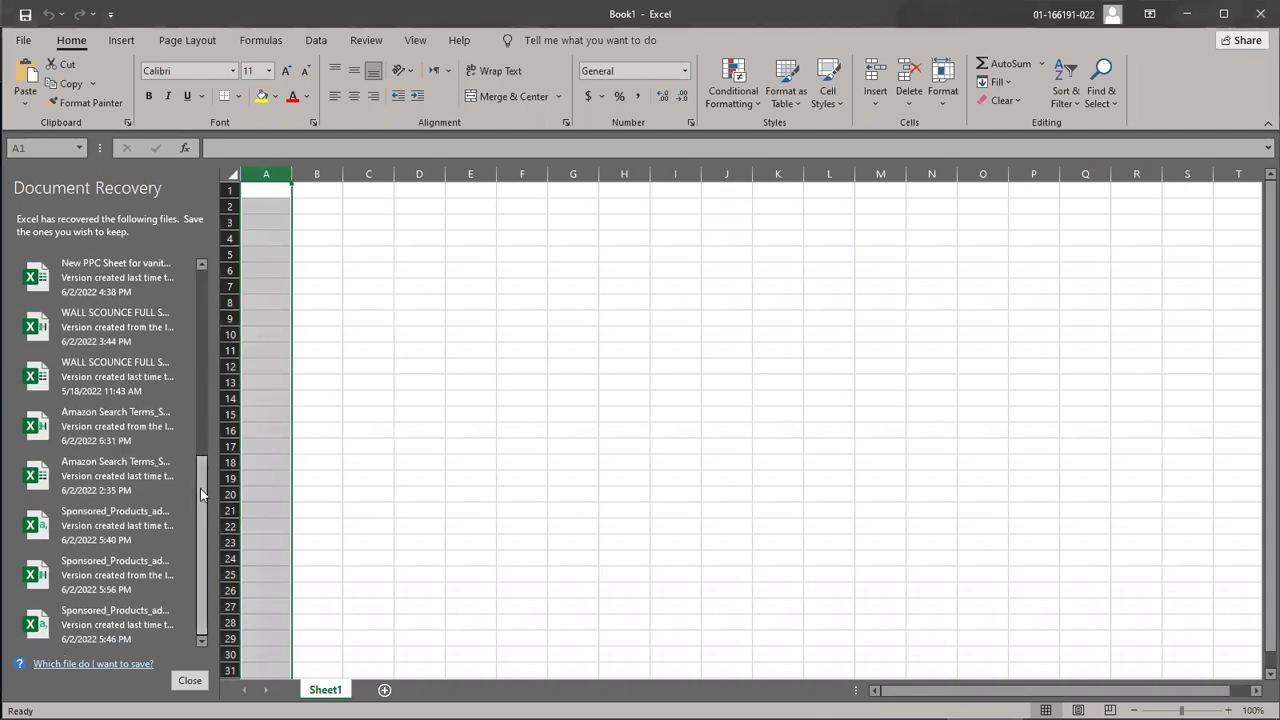
scroll(200, 499, up, 1)
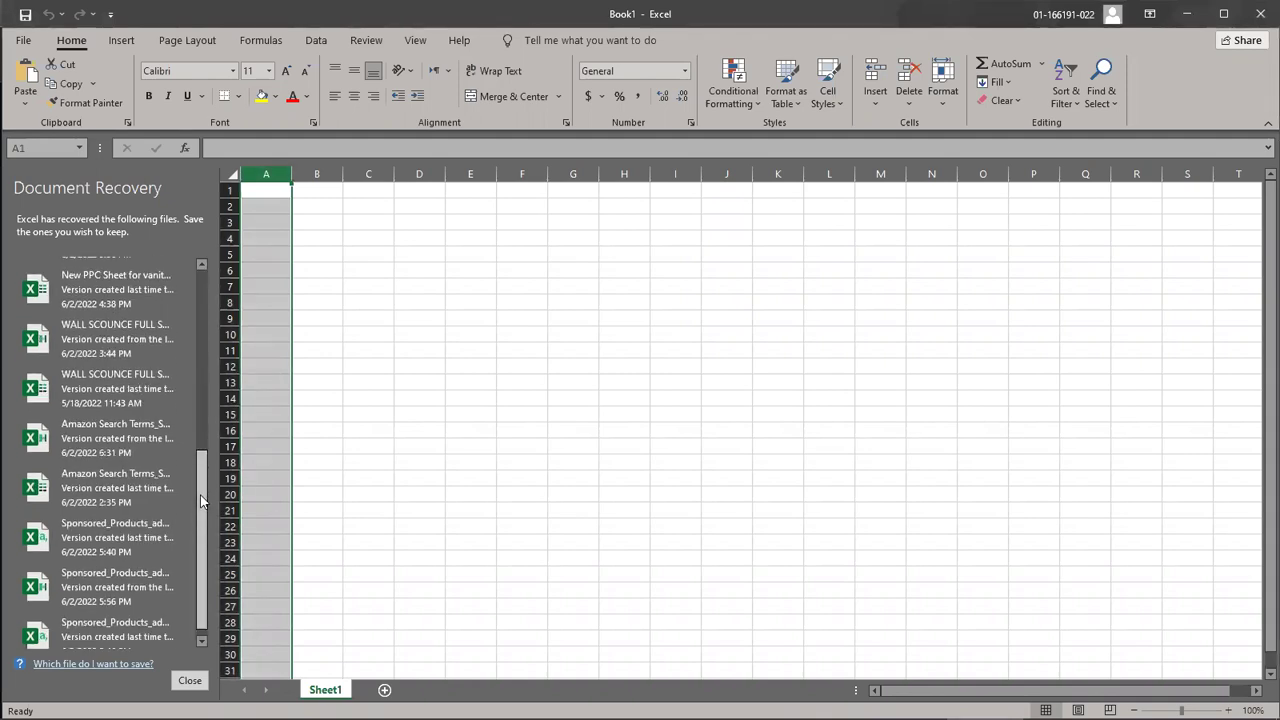
click(115, 444)
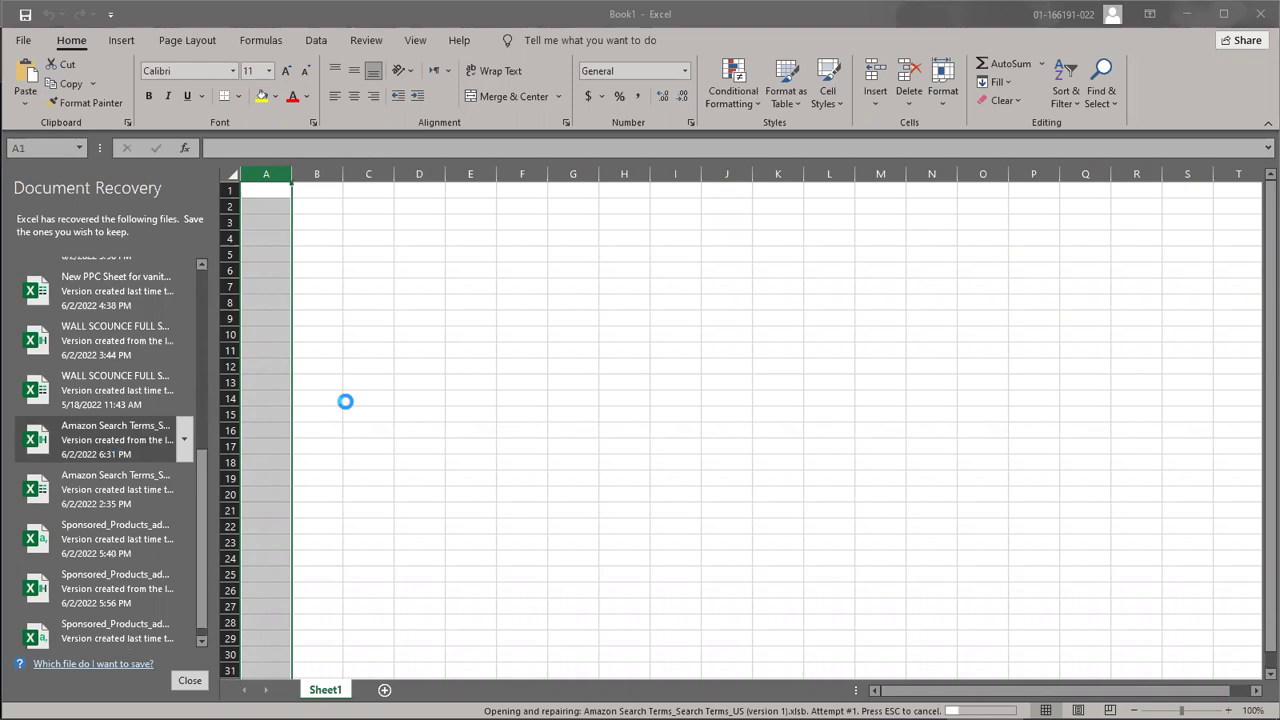
mouse_move(907, 707)
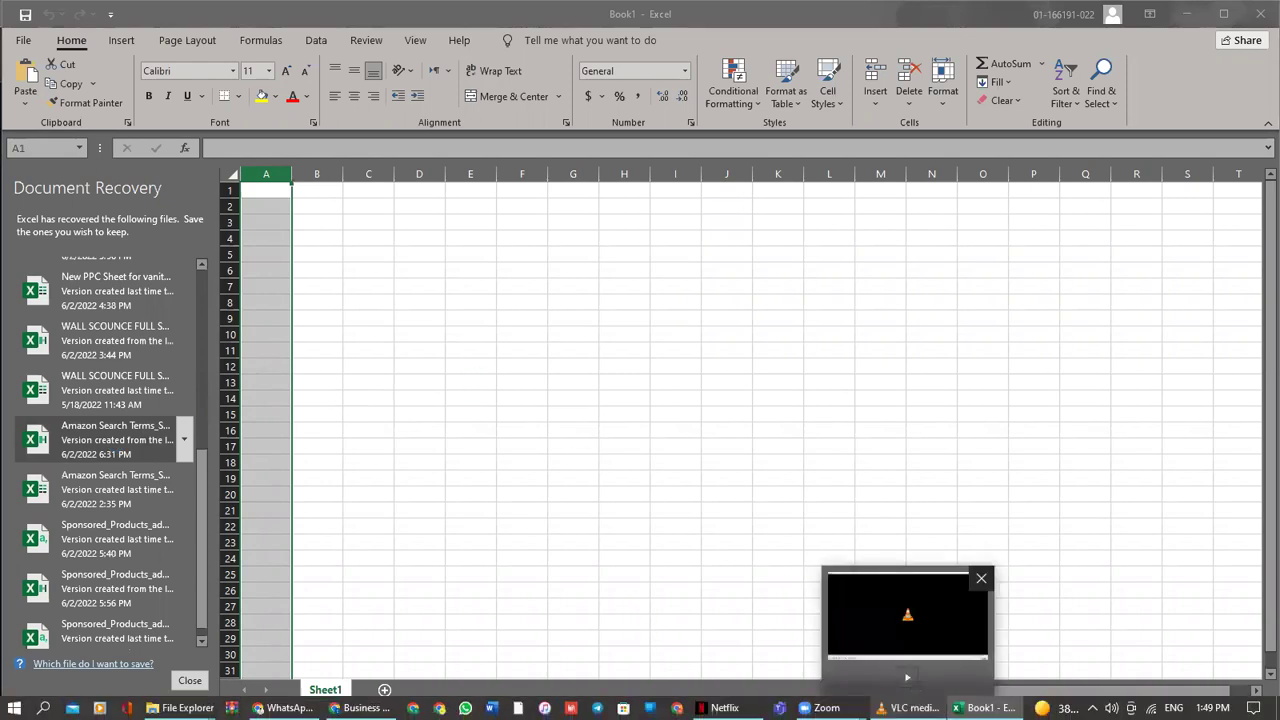
mouse_move(826, 707)
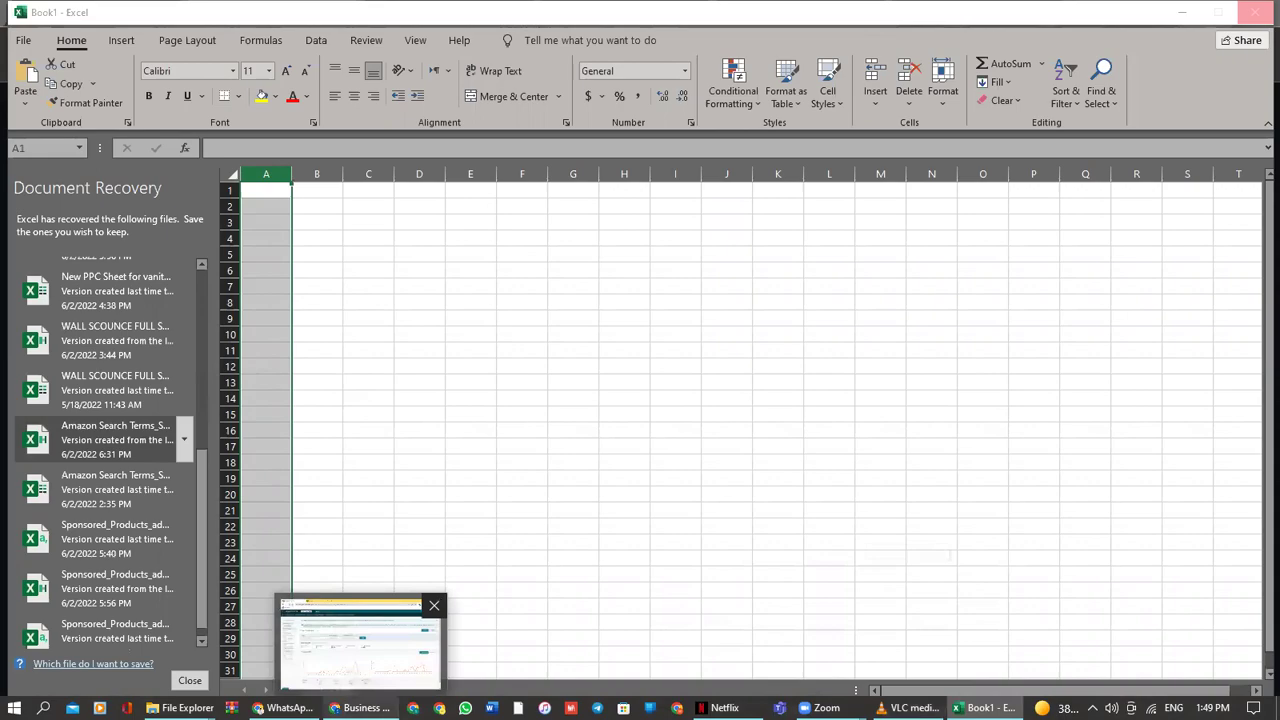
Switch to the browser and go from the Behiya vanity light listing to the Amazon home page
mouse_move(289, 707)
click(285, 640)
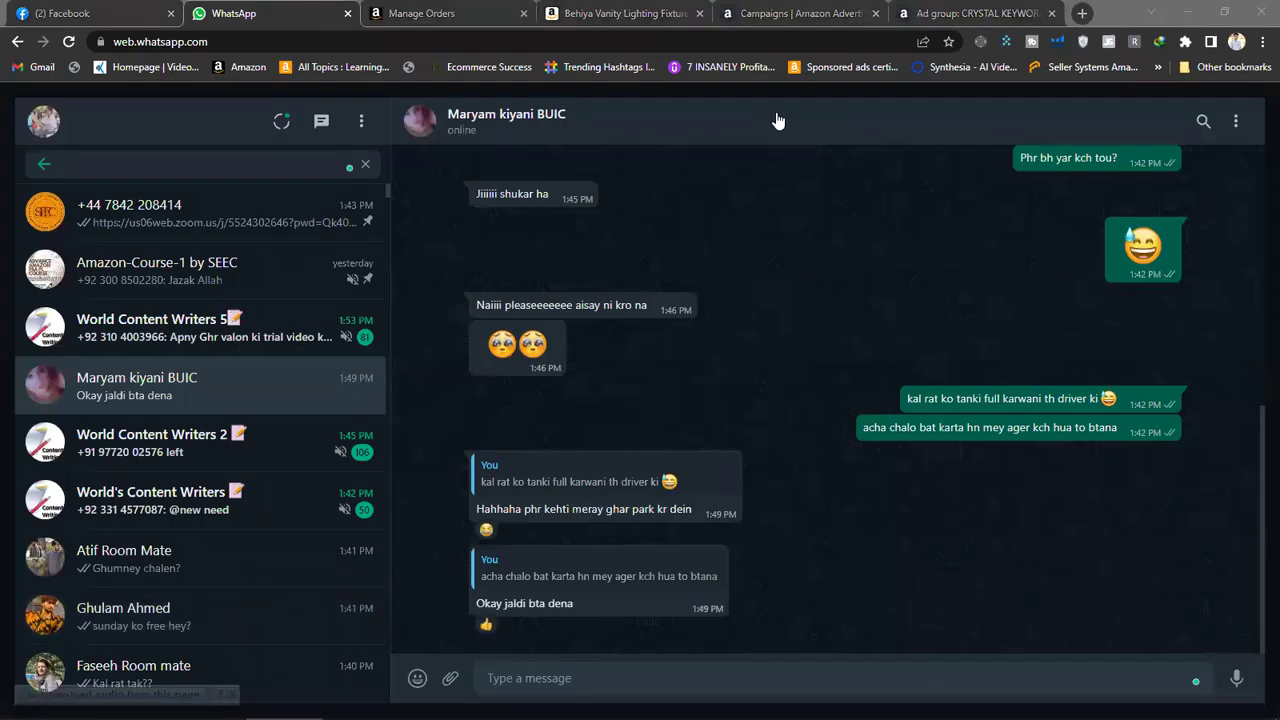
key(ctrl+9)
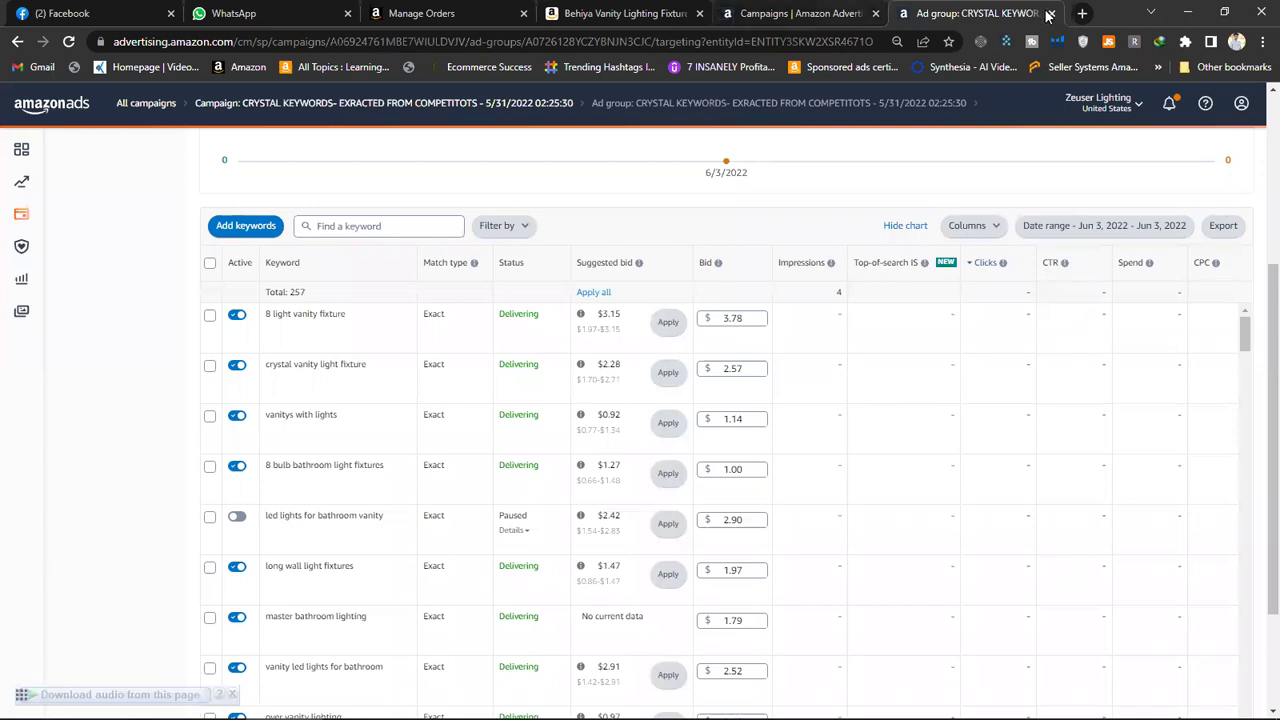
click(1083, 14)
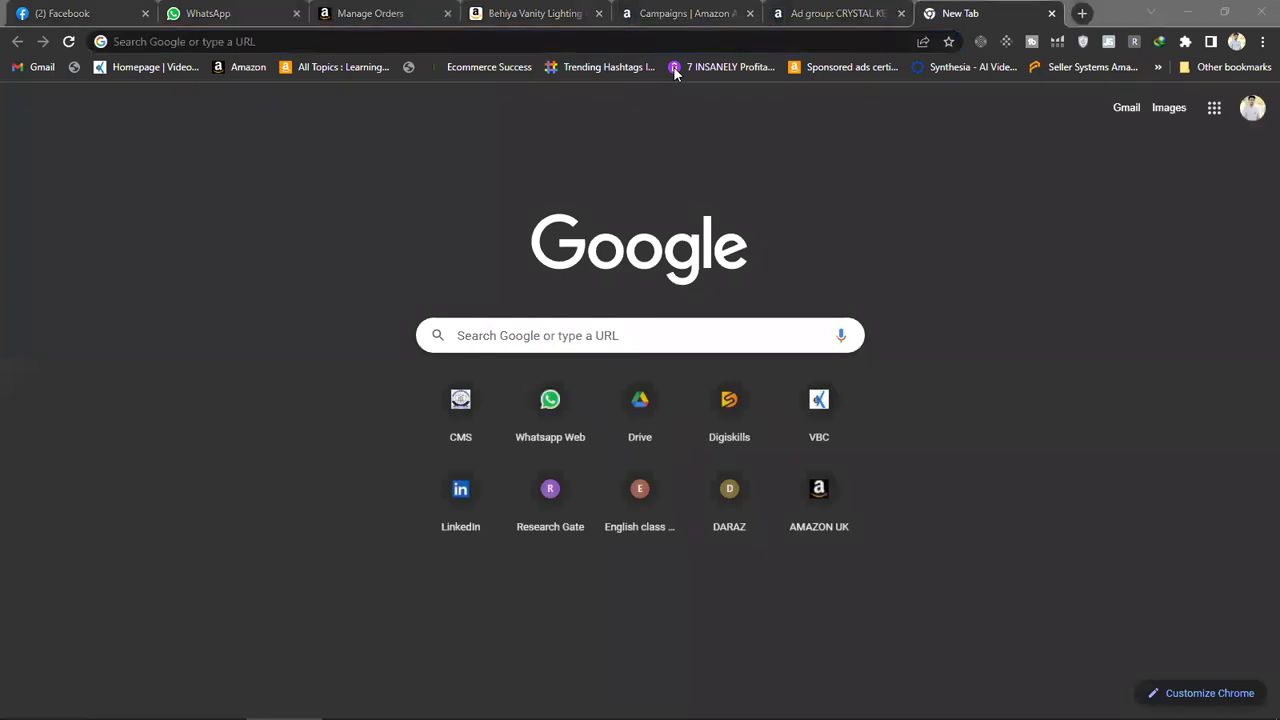
click(533, 9)
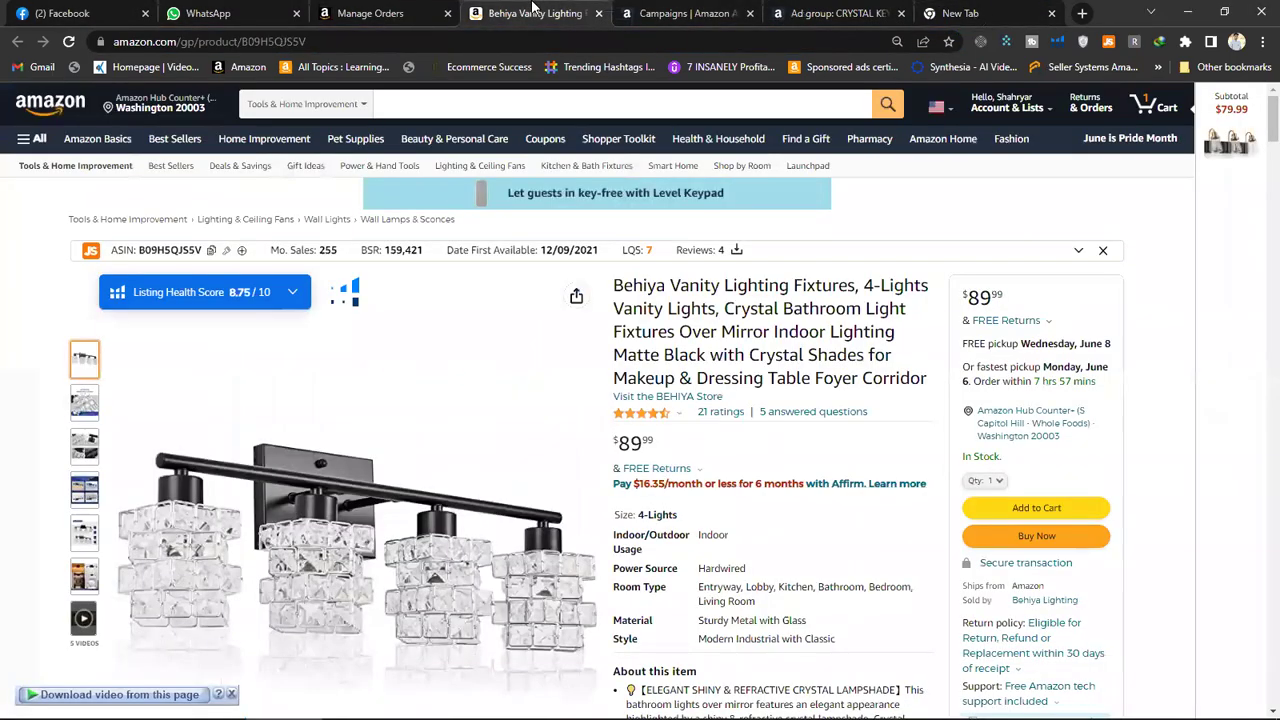
click(47, 106)
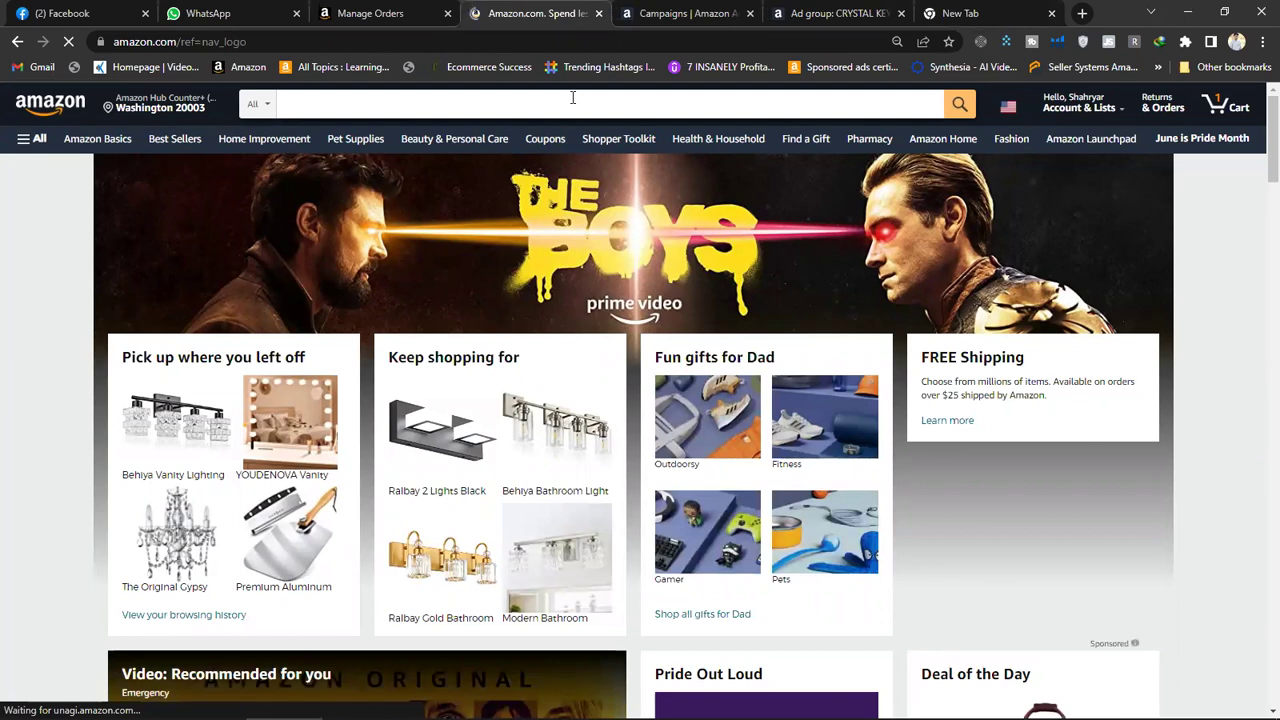
Return to Excel and try again to open the 6:31 PM recovered Amazon Search Terms file
mouse_move(908, 708)
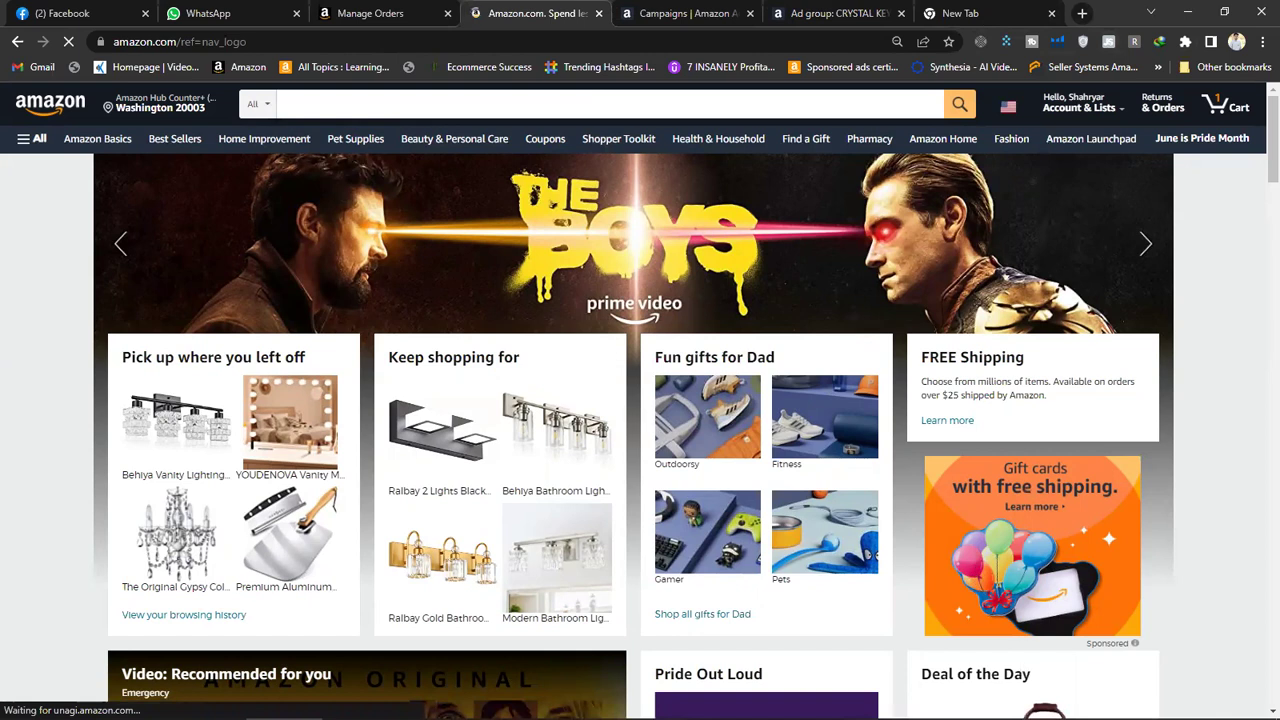
click(985, 708)
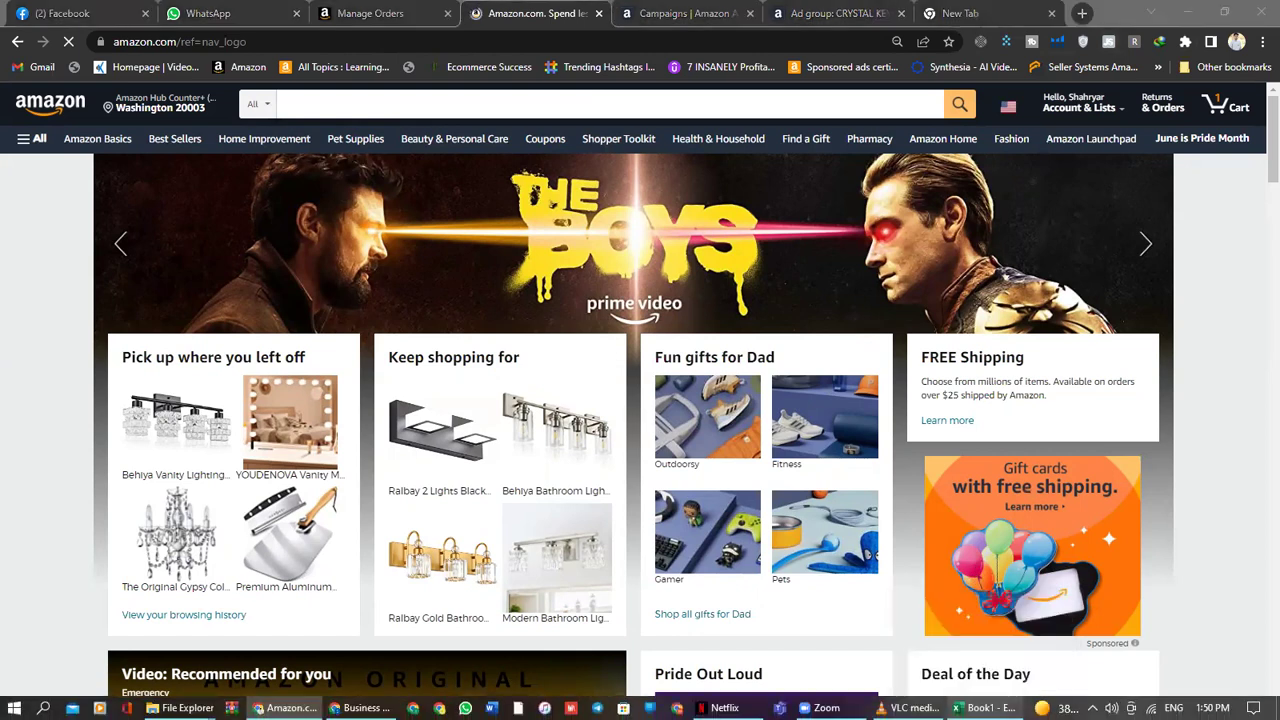
mouse_move(985, 708)
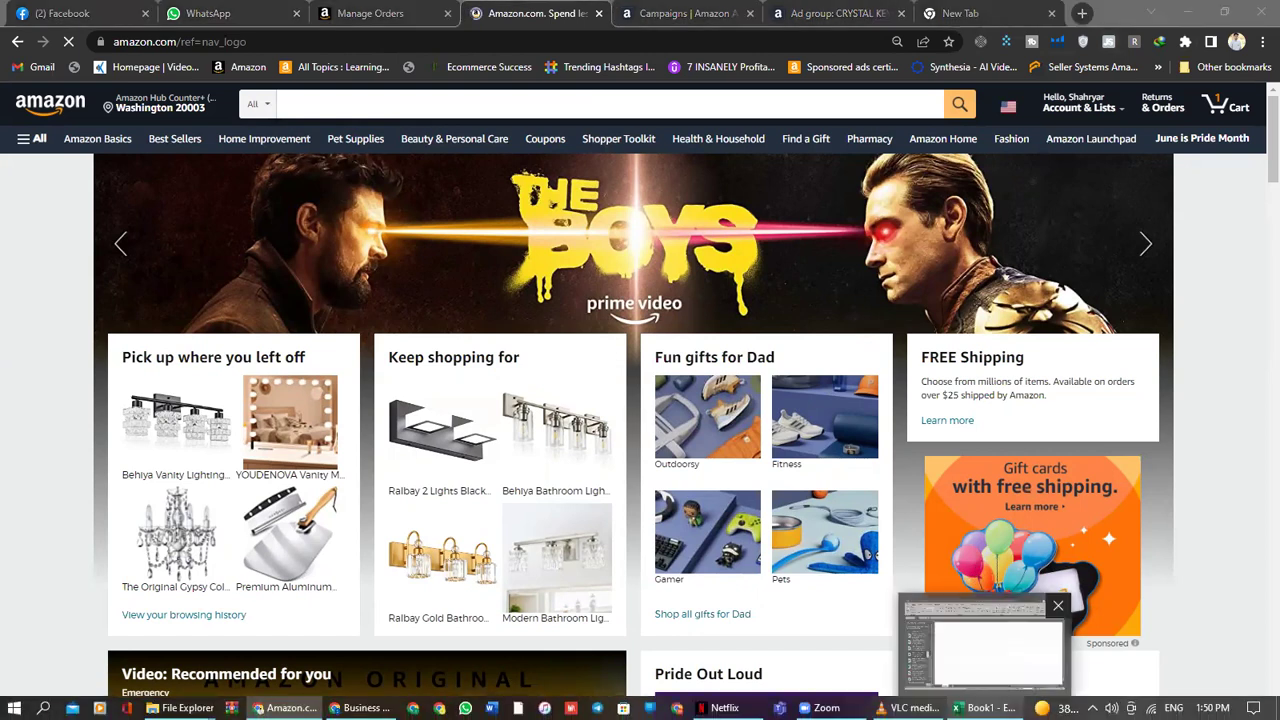
click(989, 627)
click(150, 448)
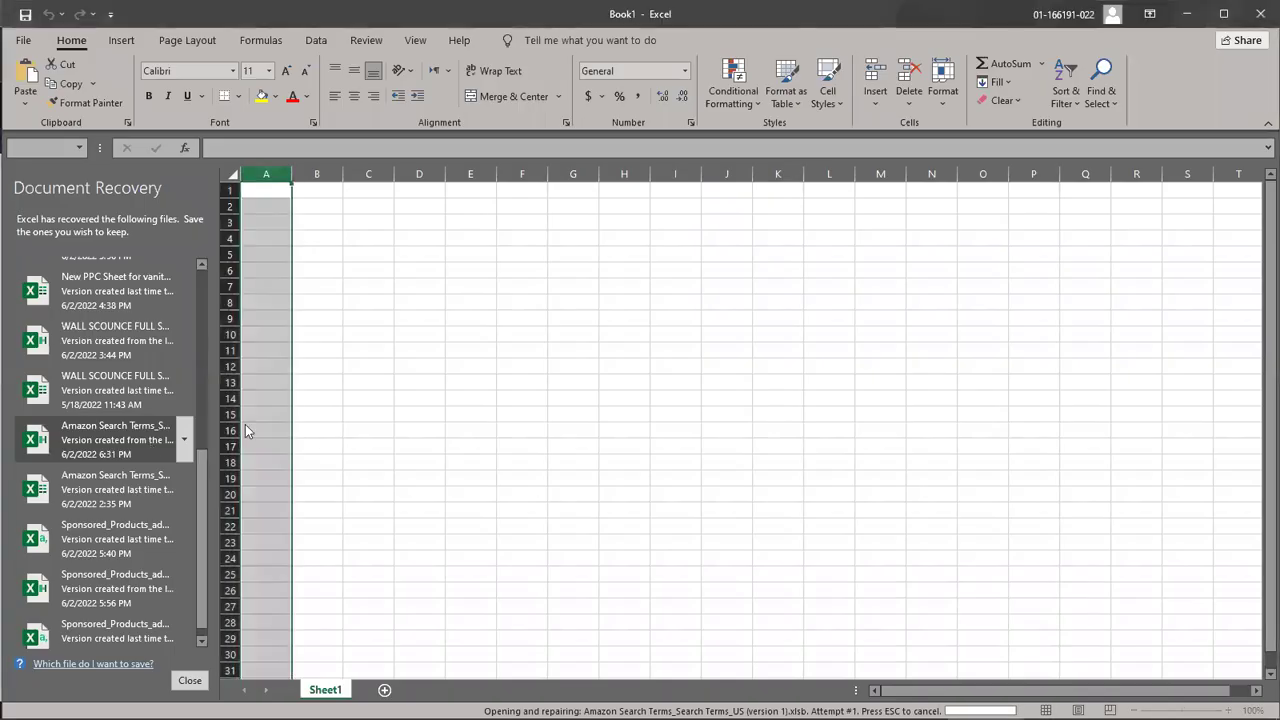
Bring up This PC in File Explorer and end the unresponsive Excel process
mouse_move(913, 708)
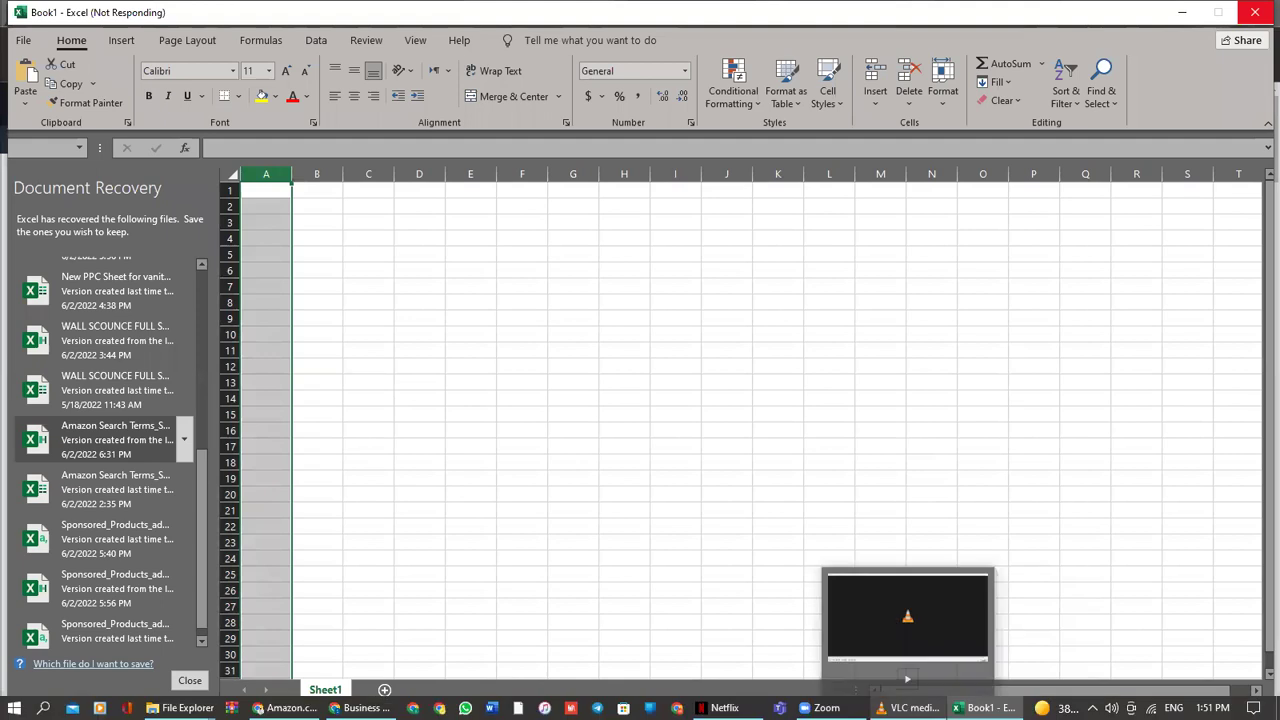
mouse_move(985, 707)
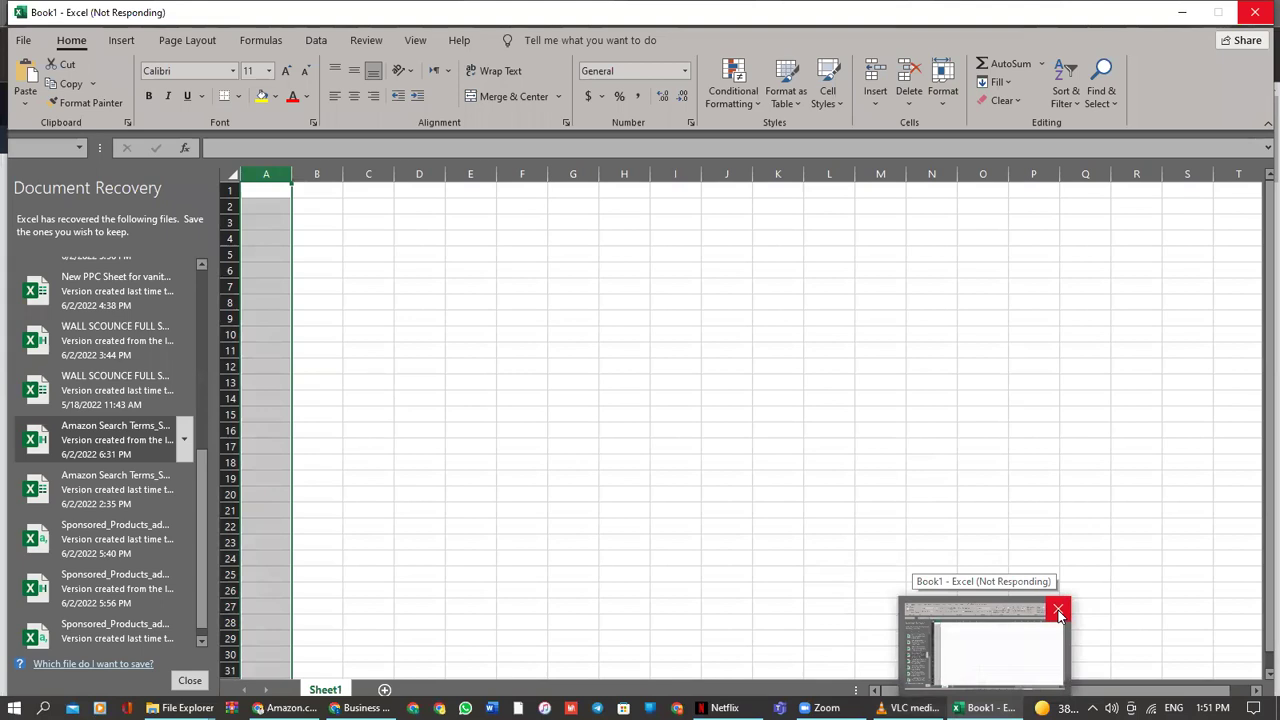
mouse_move(182, 707)
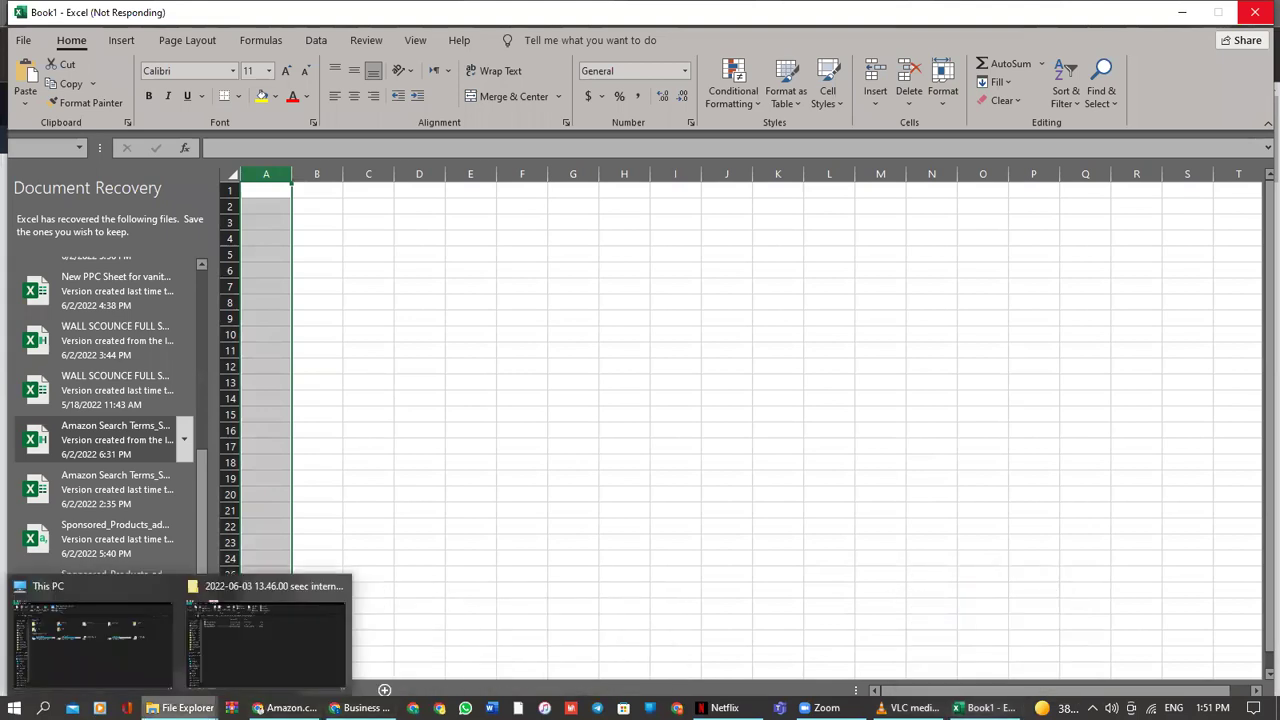
click(134, 652)
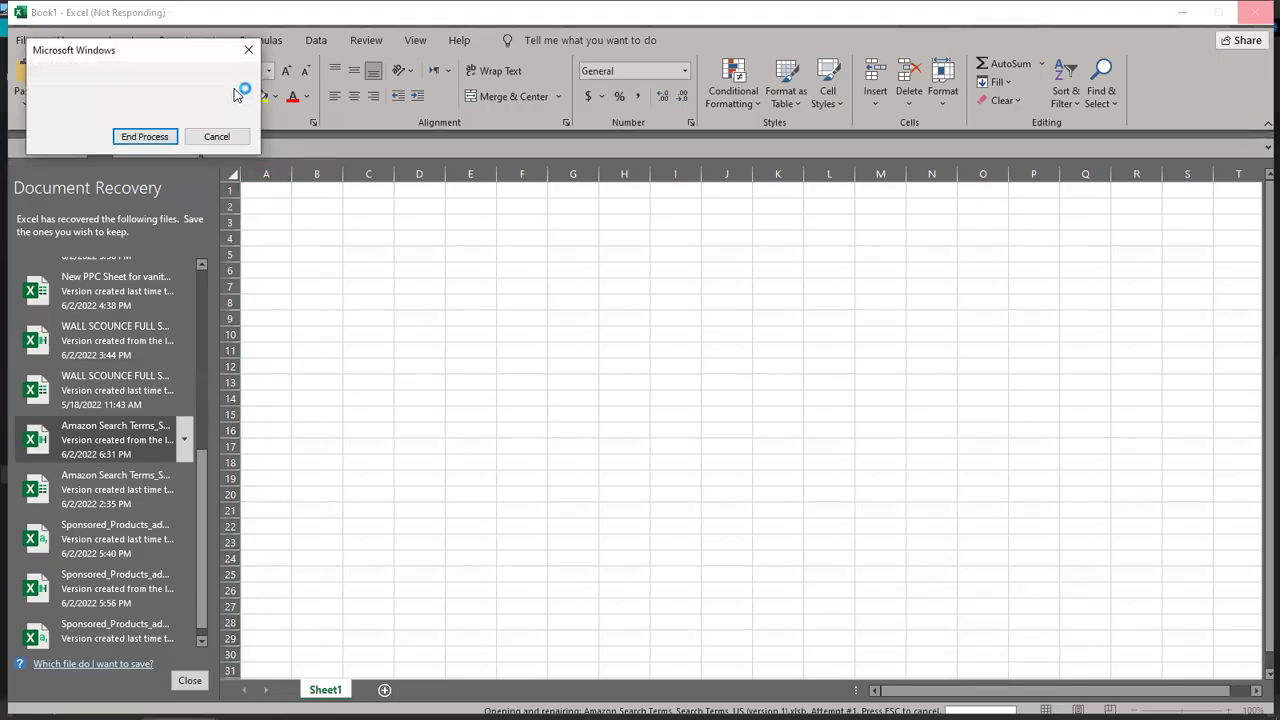
click(140, 137)
Open the Amazon Search Terms_Search Terms_US workbook from the Downloads folder
right_click(486, 462)
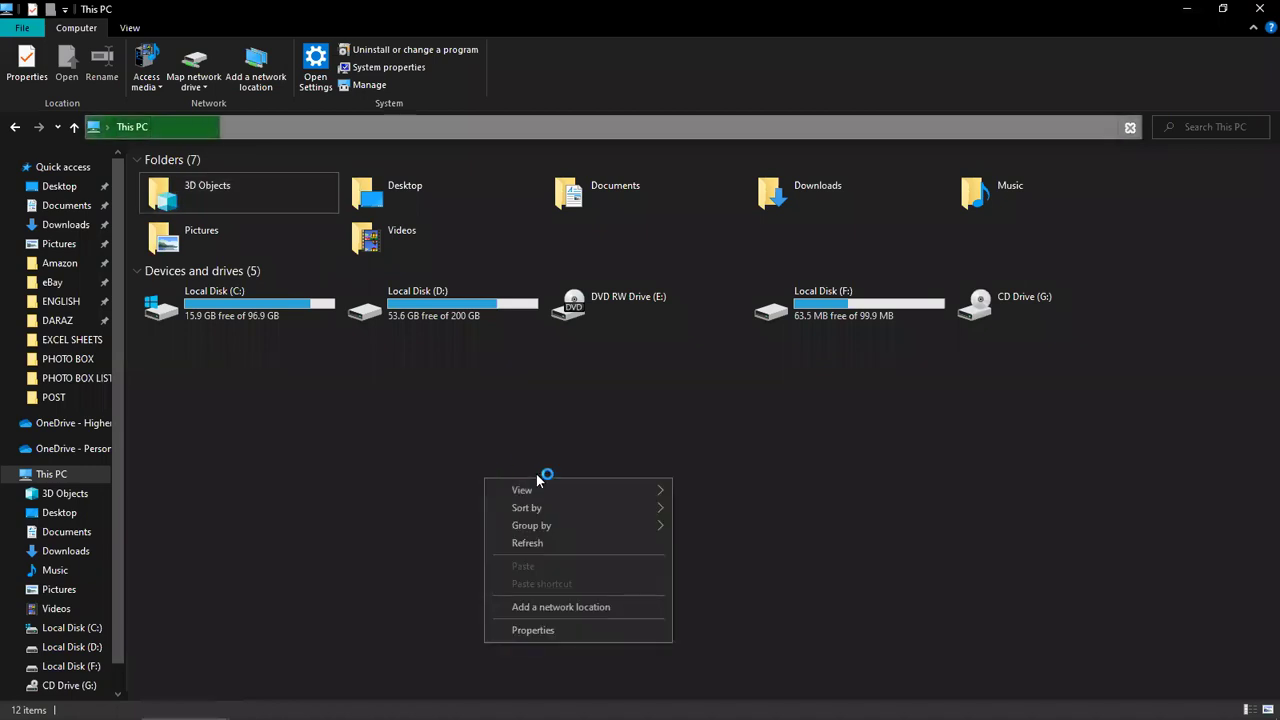
click(549, 543)
click(451, 316)
key(Return)
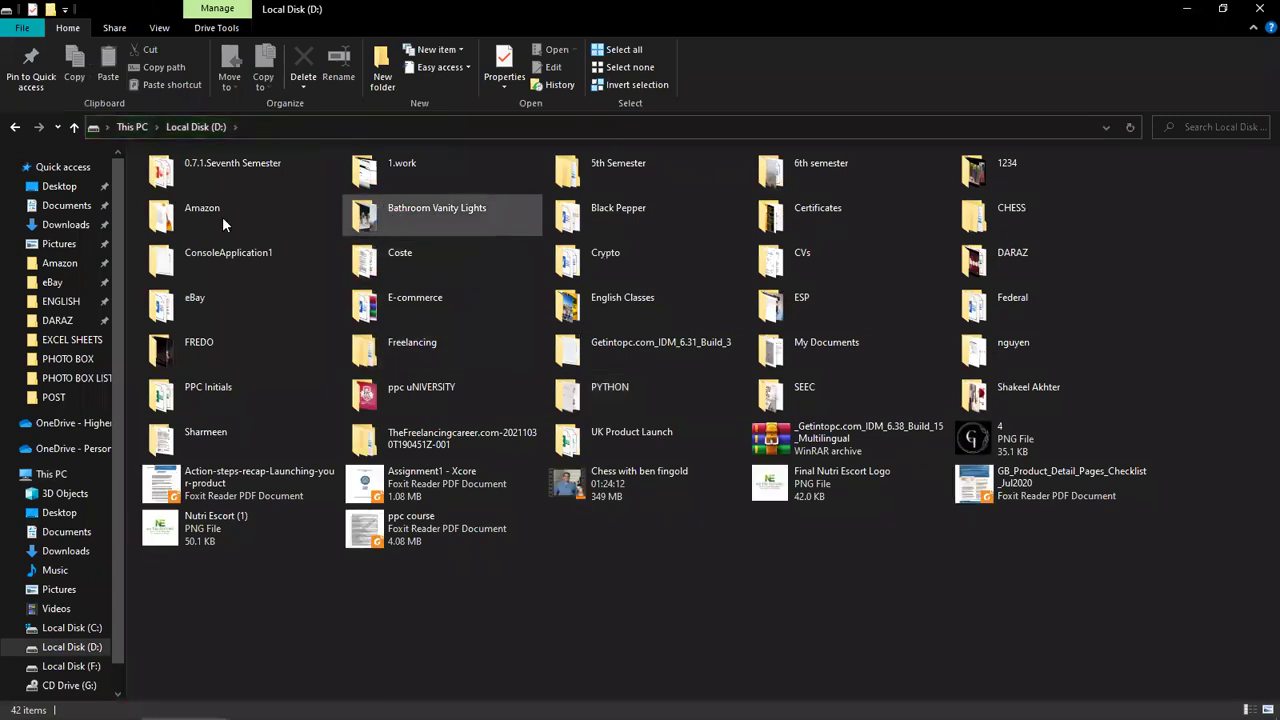
click(66, 225)
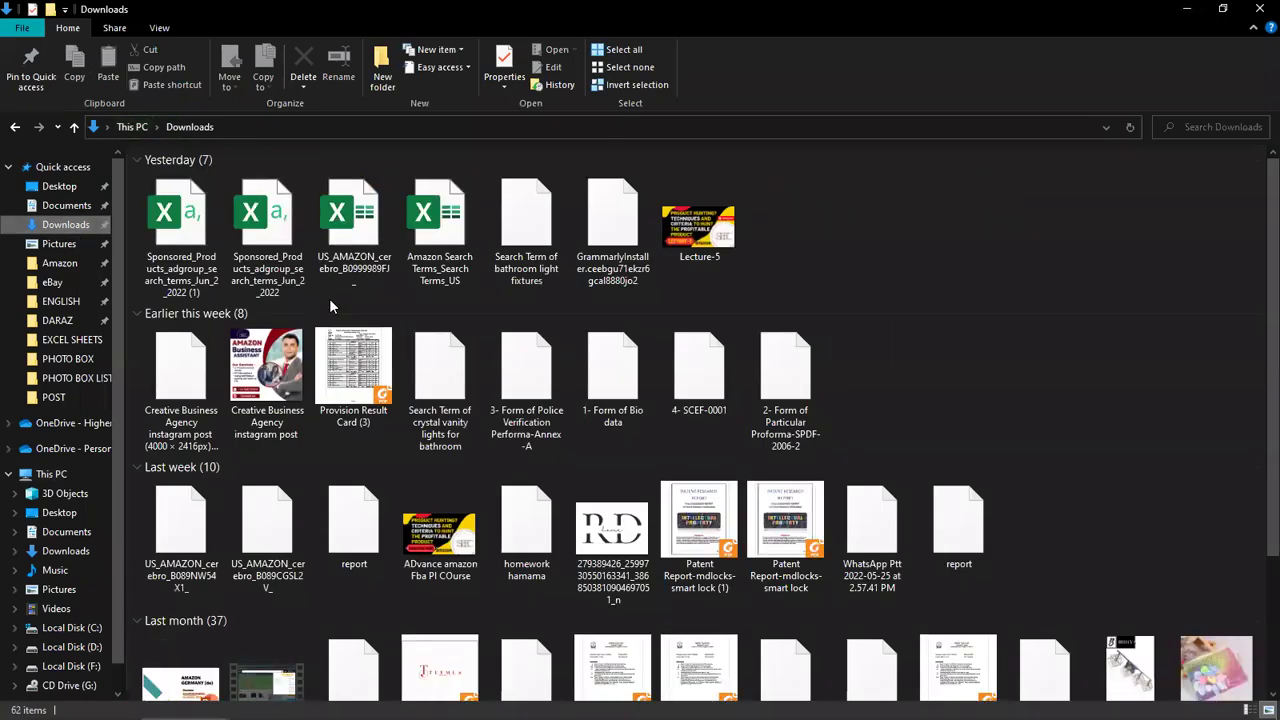
click(437, 212)
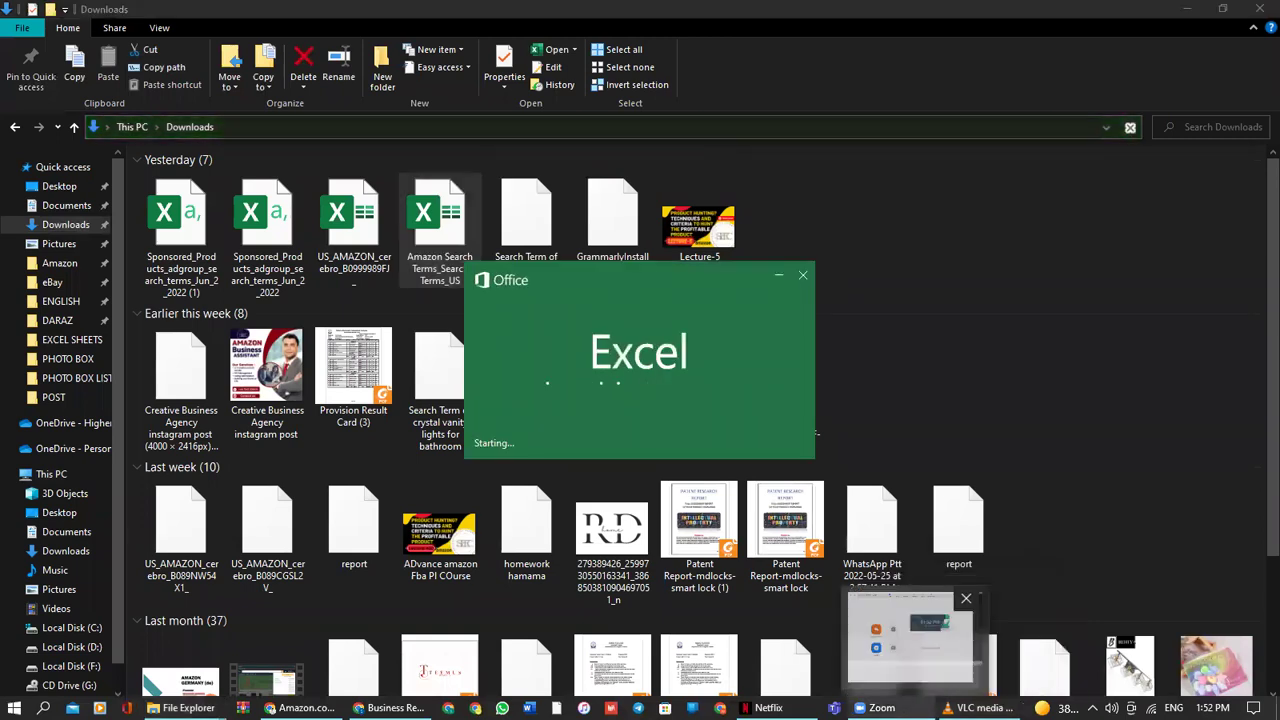
Check the Amazon page in the browser while the workbook loads, and return to the Excel window
click(300, 708)
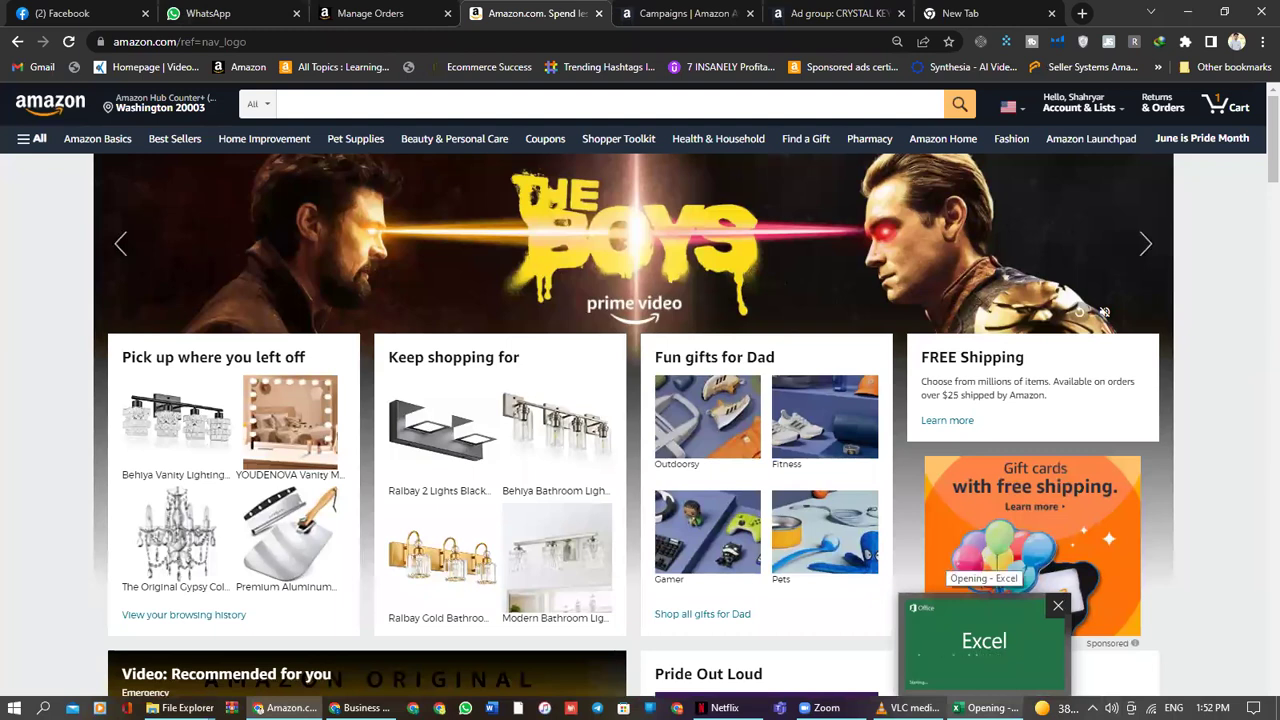
mouse_move(1045, 708)
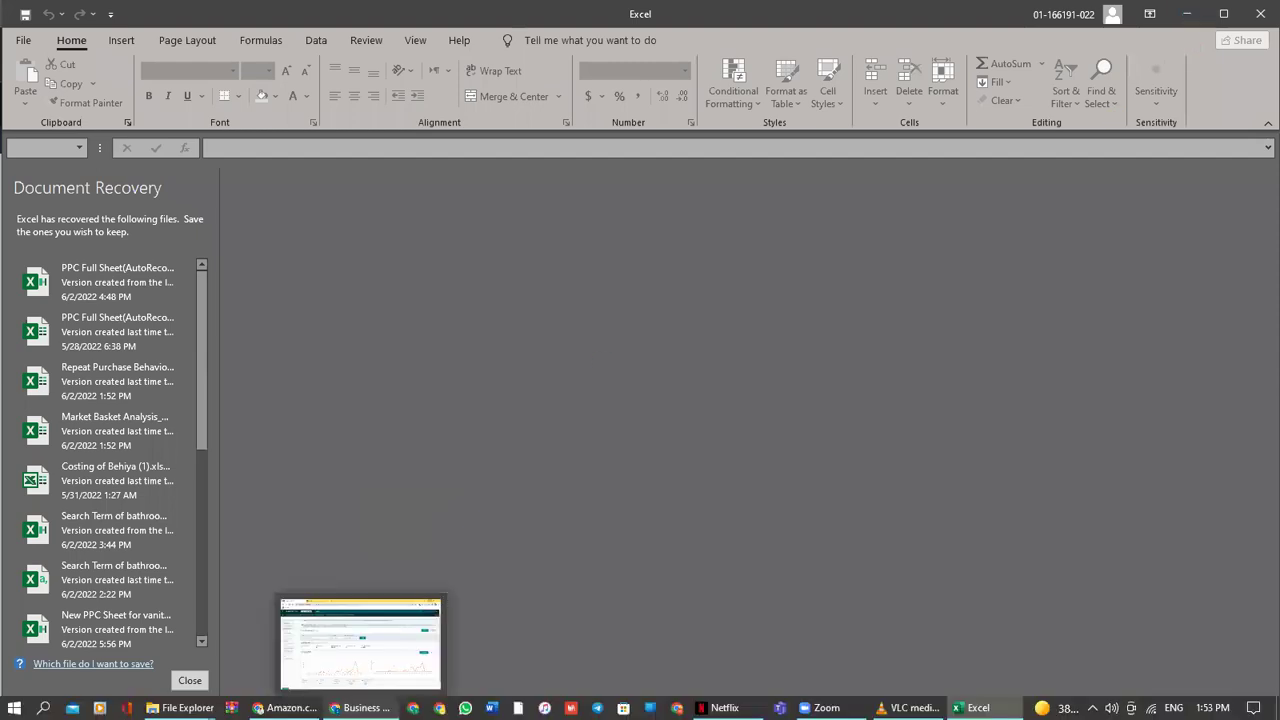
click(288, 708)
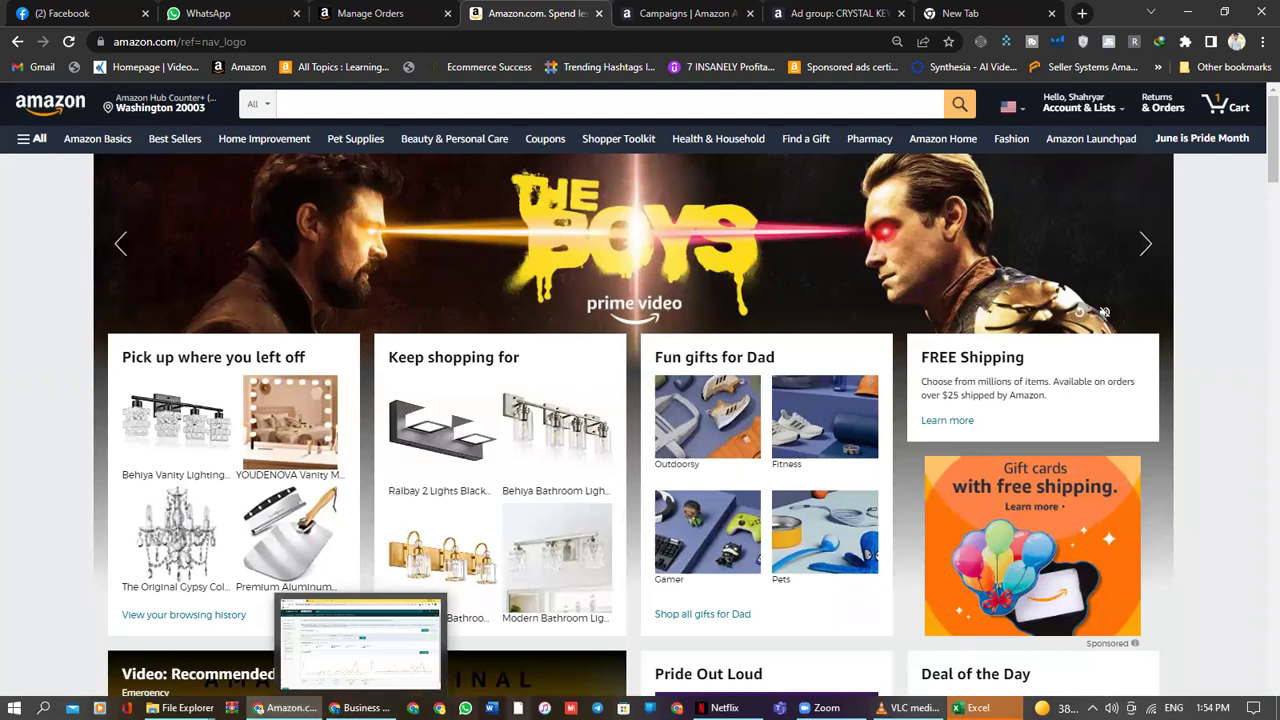
mouse_move(975, 707)
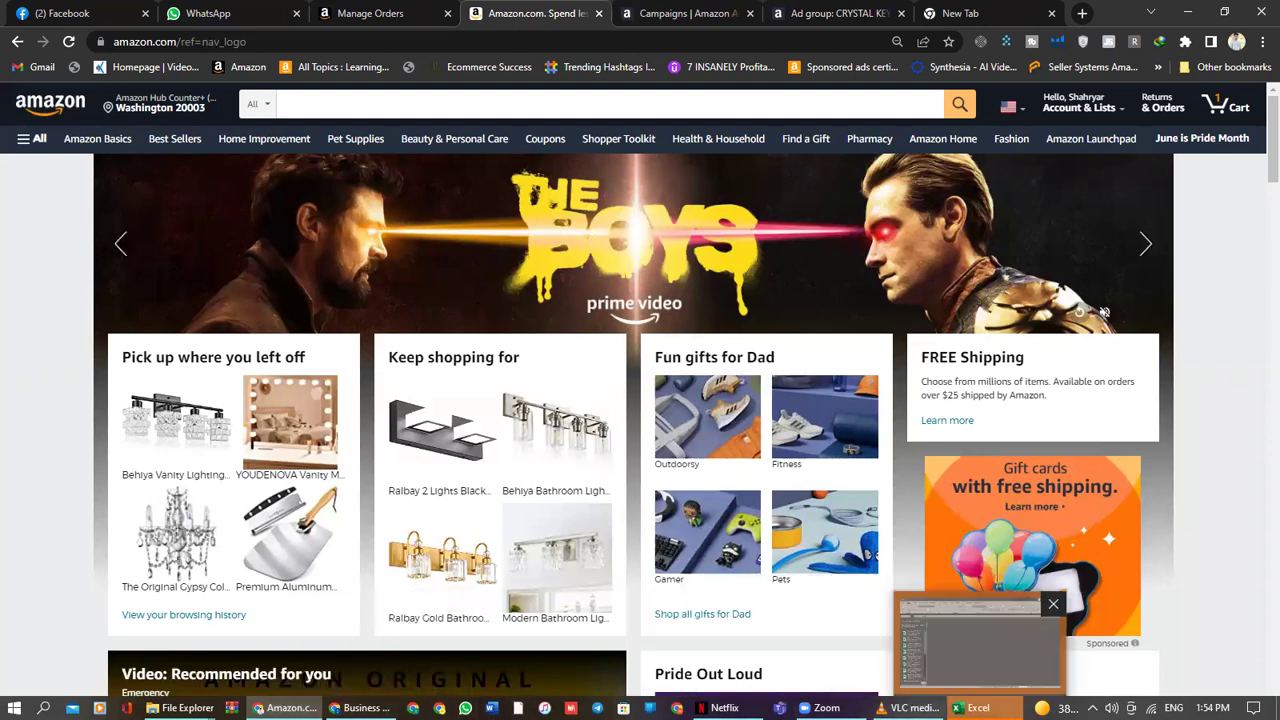
click(978, 661)
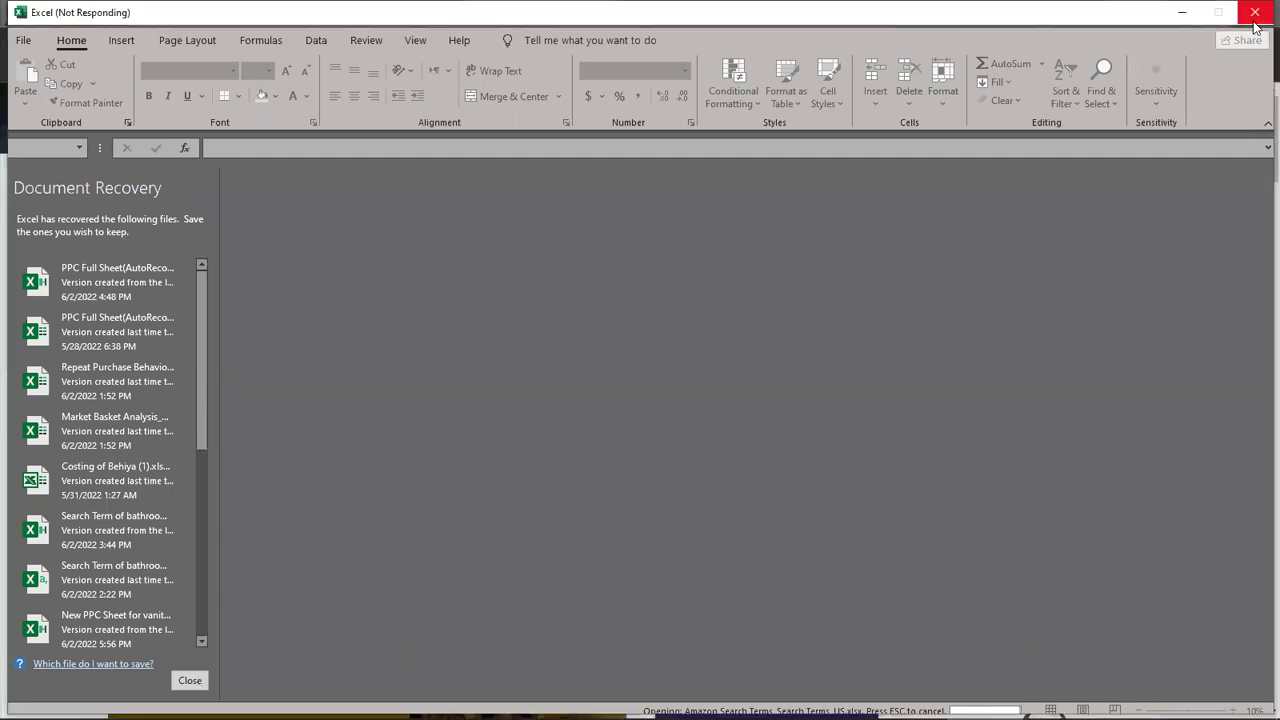
Dismiss the news panel and close the Document Recovery pane, choosing to remove the recovered files
mouse_move(972, 707)
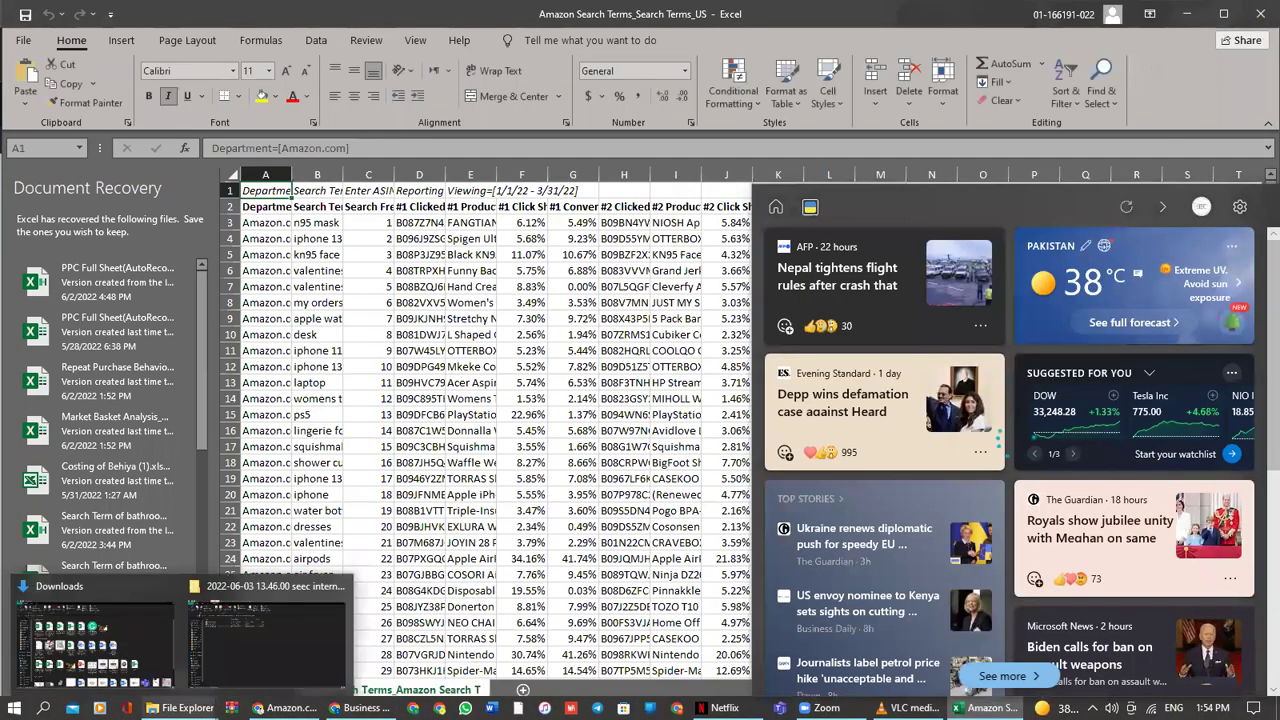
click(412, 412)
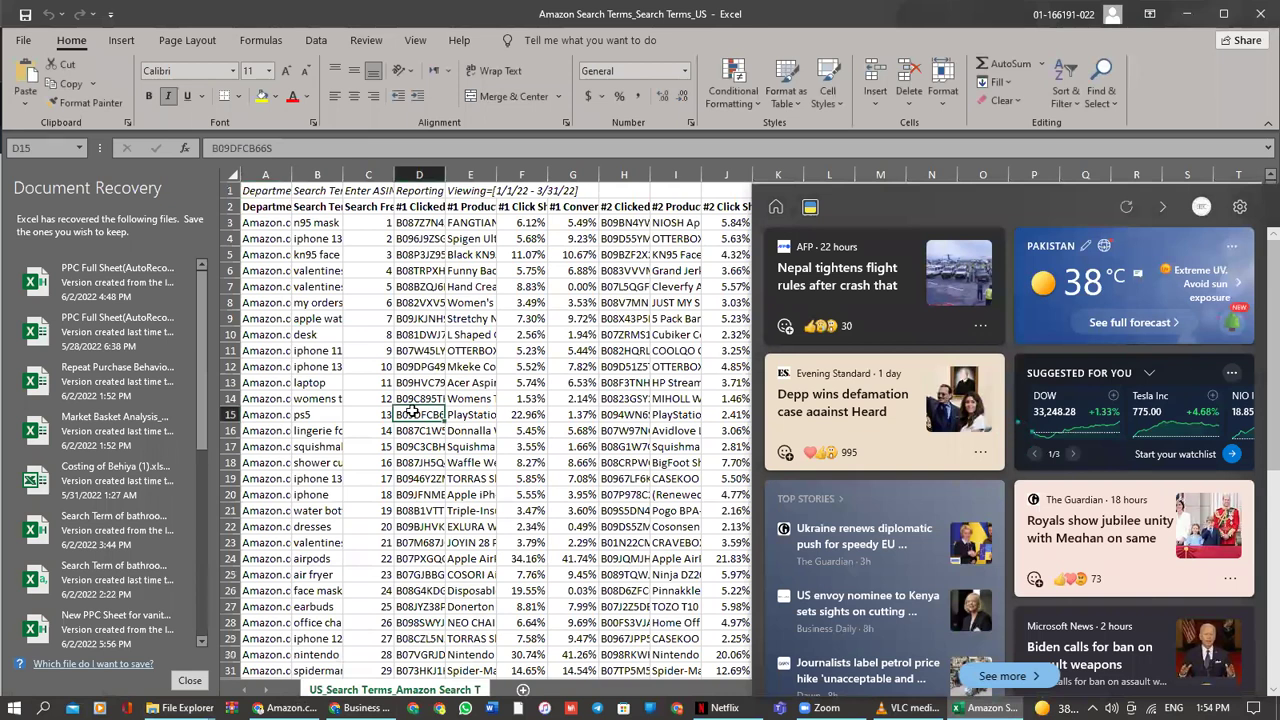
double_click(412, 412)
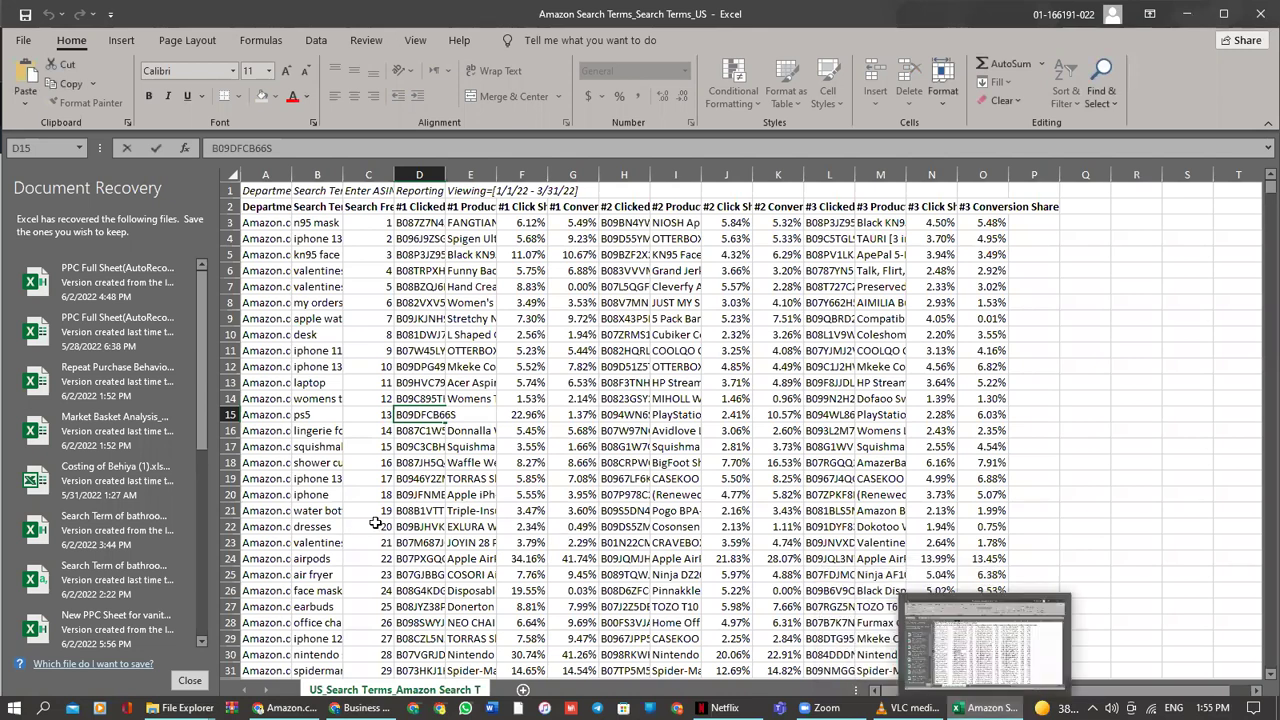
click(499, 462)
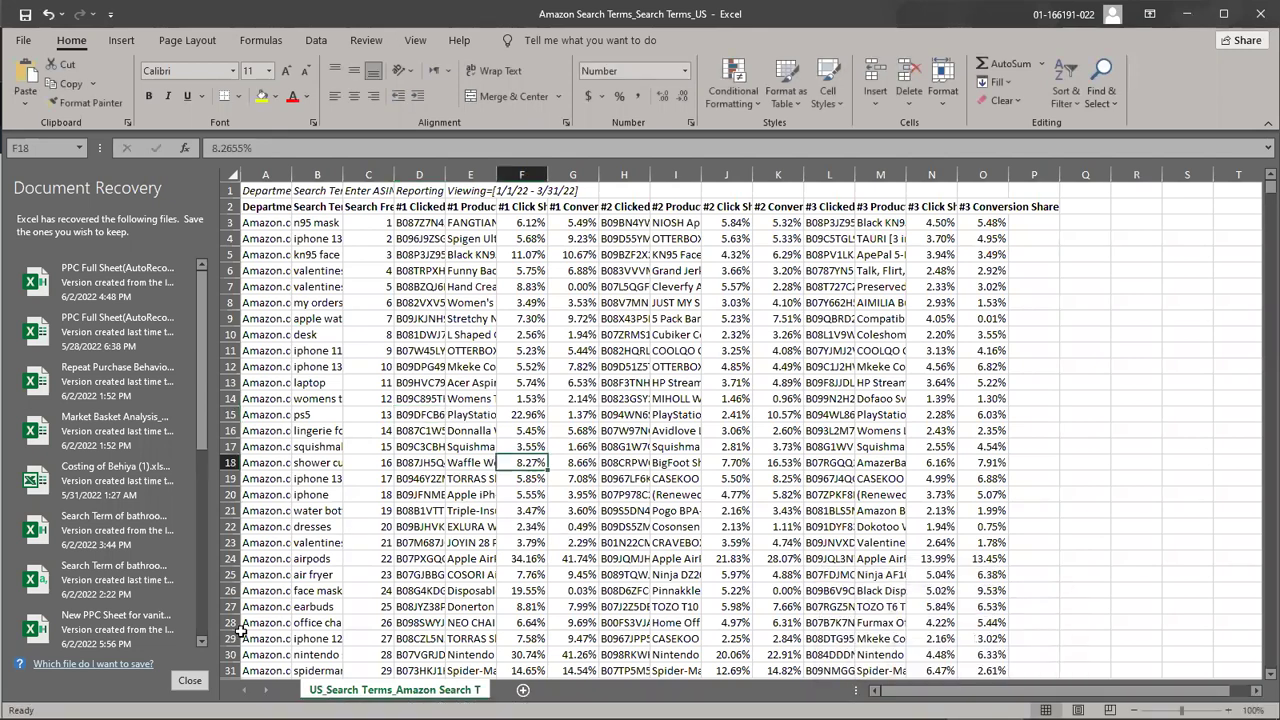
click(190, 681)
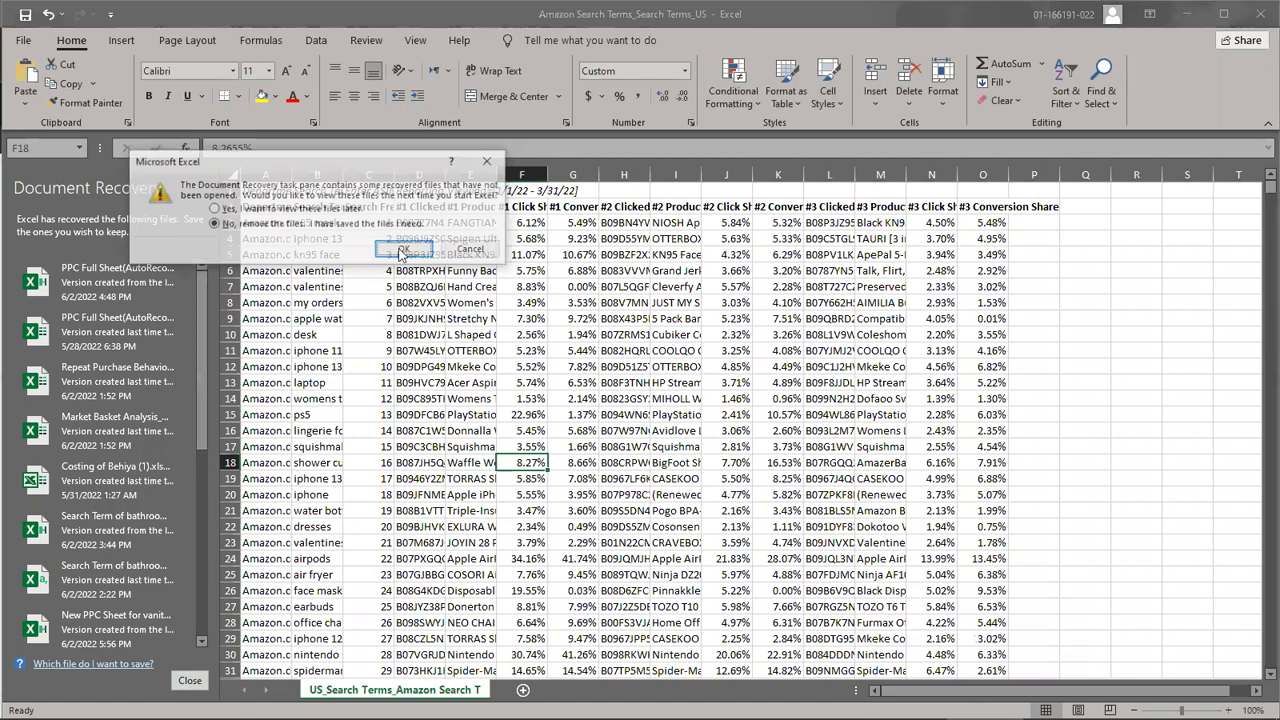
click(398, 249)
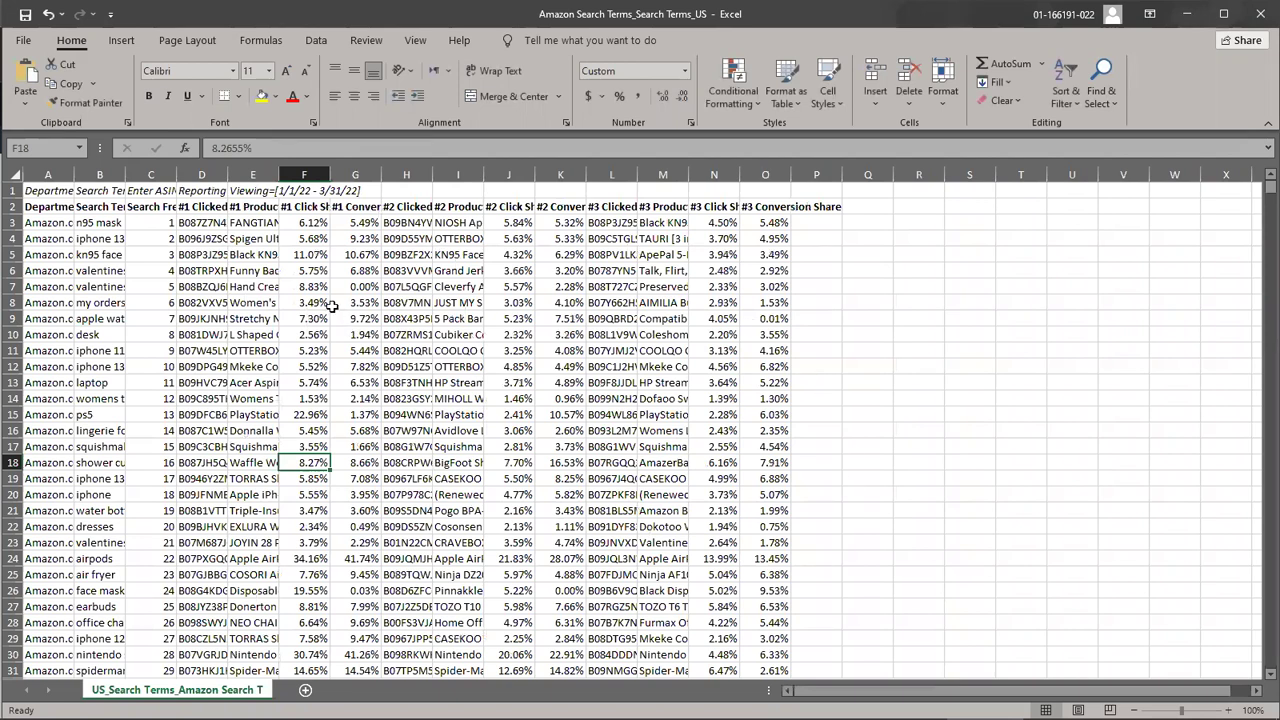
Add filter controls to the column headers in row 2 of the search terms sheet
click(253, 286)
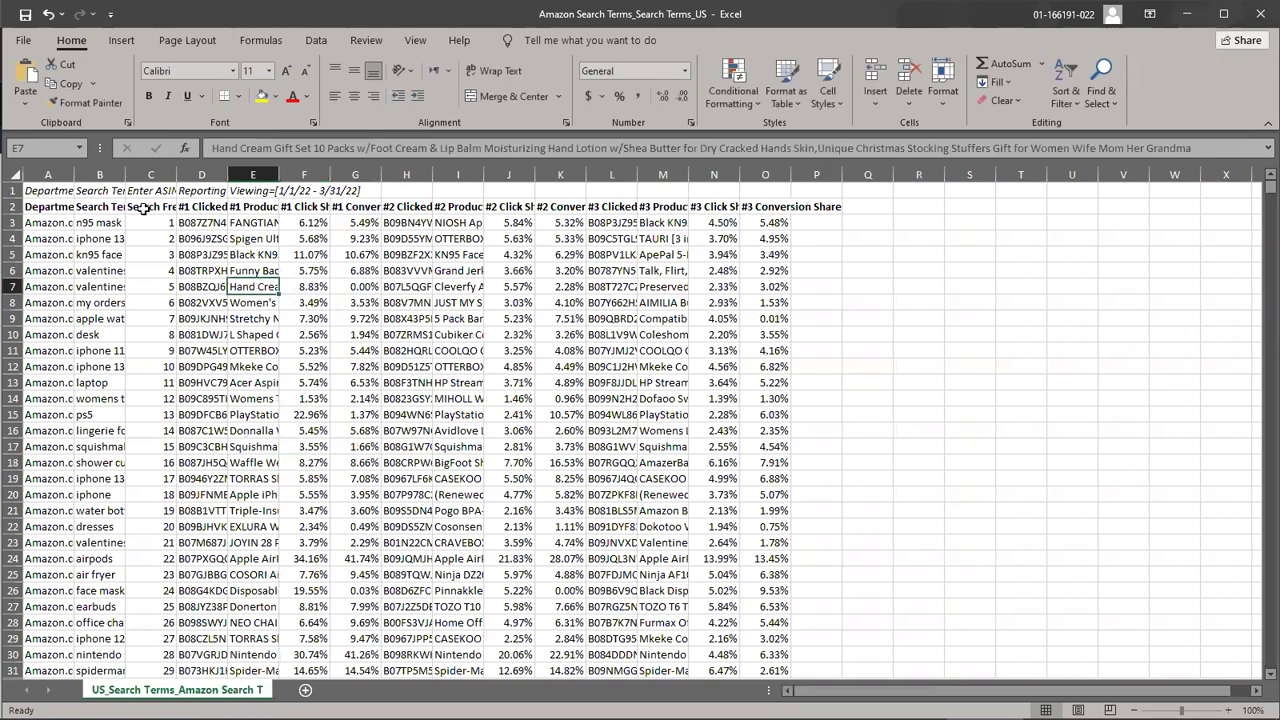
click(12, 206)
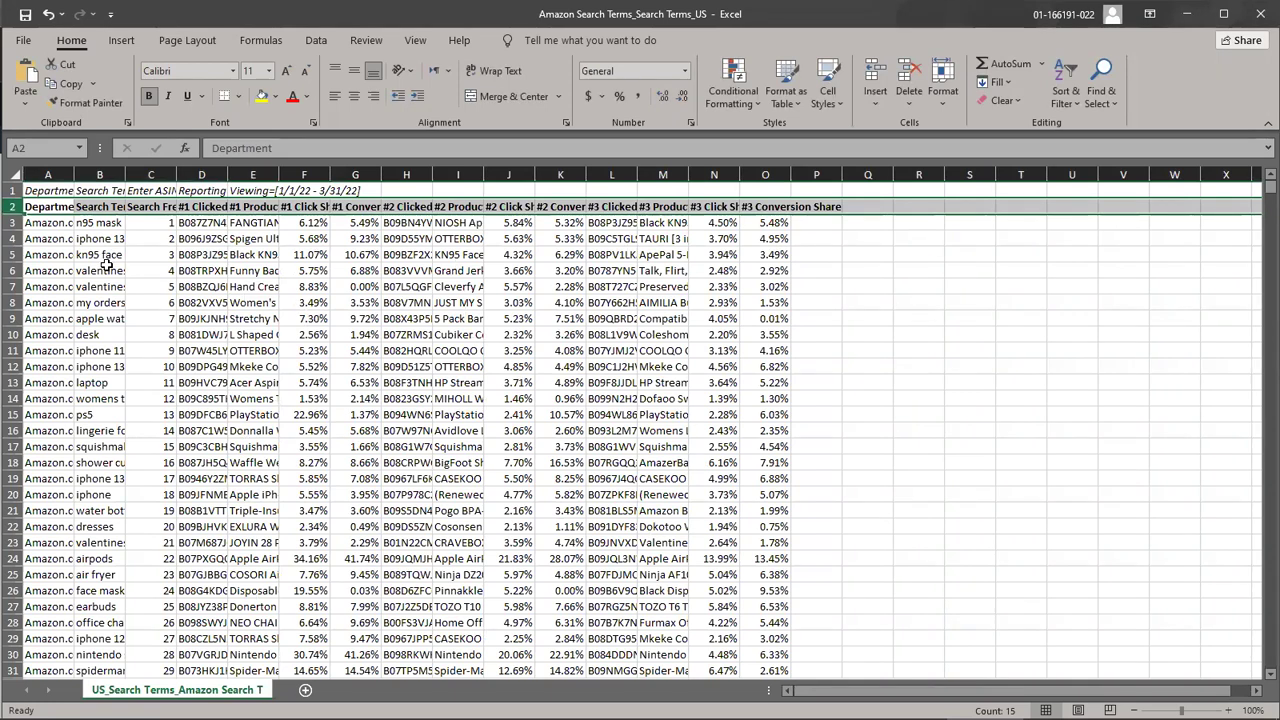
click(1064, 95)
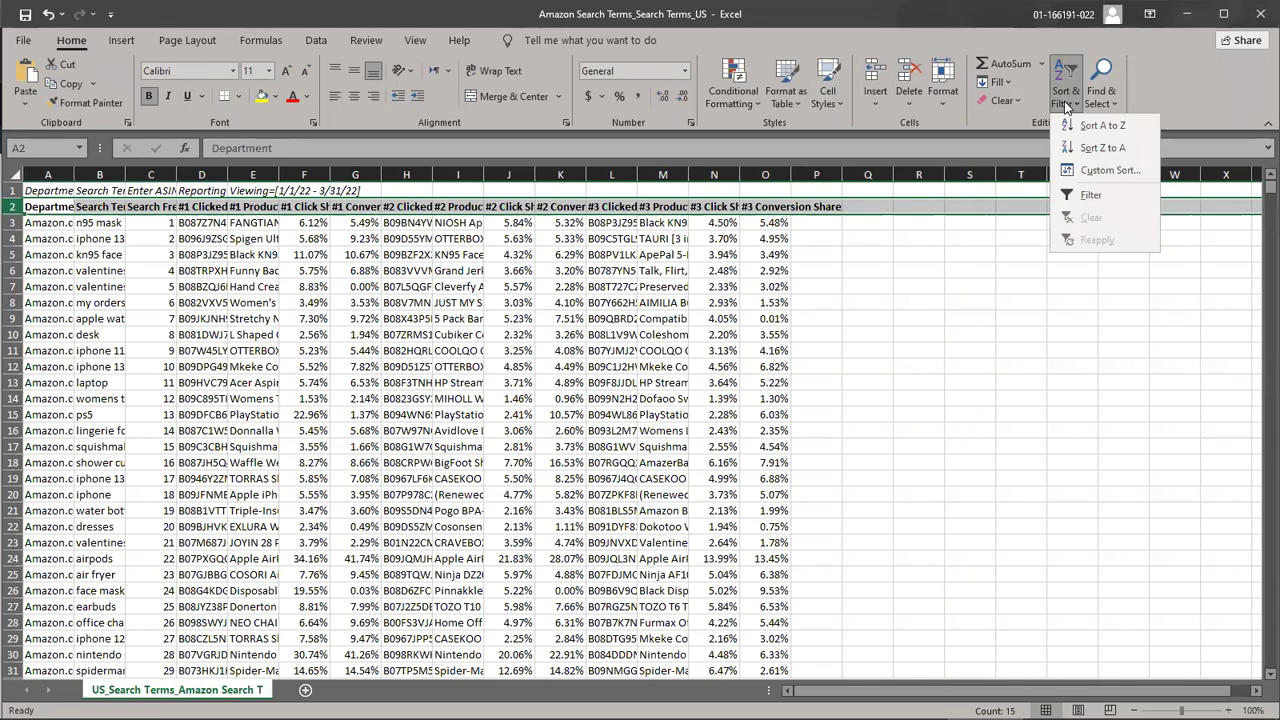
click(1085, 195)
click(446, 313)
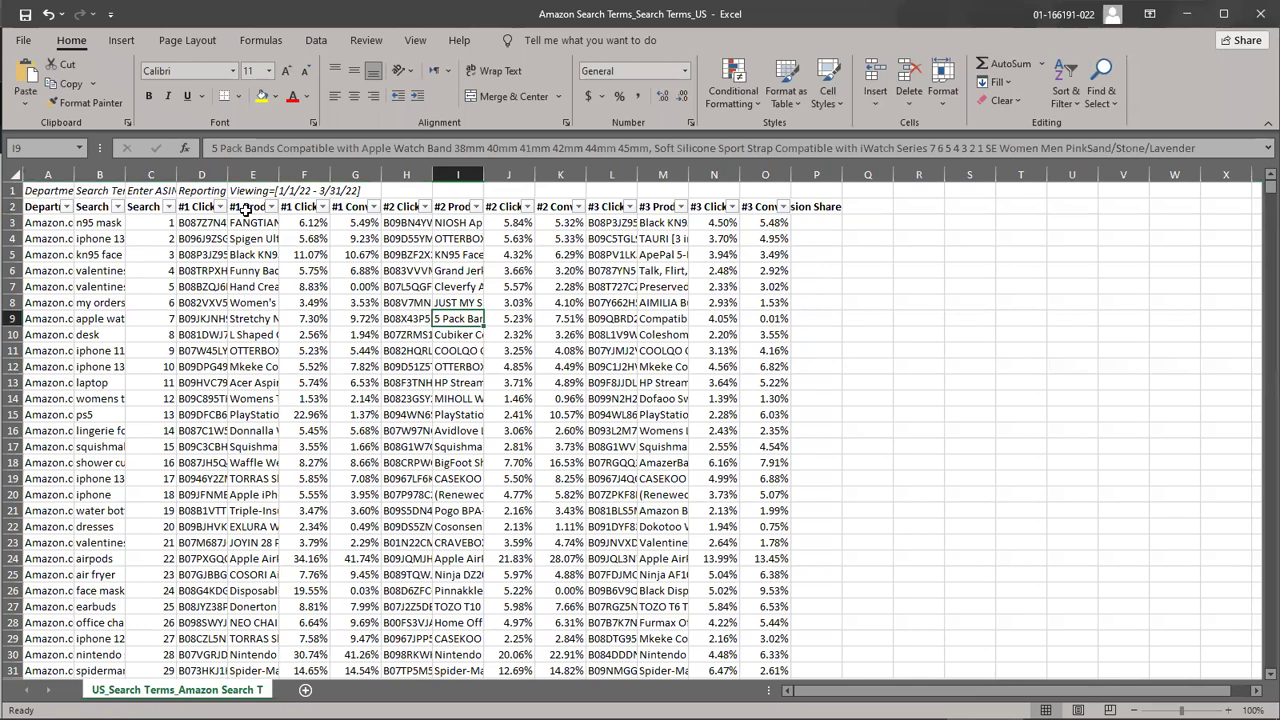
Widen the #1 Click Share, #1 Clicked ASIN and #1 Conversion Share columns so their headers are readable
drag(329, 174, 396, 174)
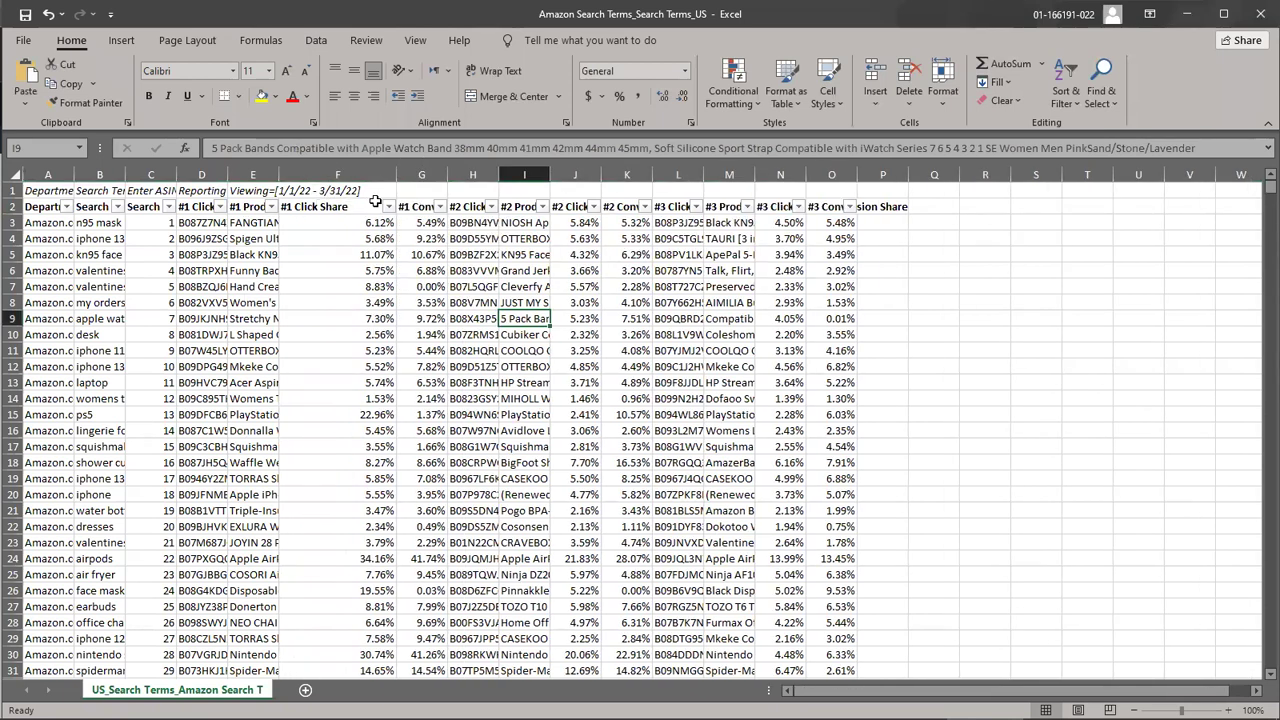
drag(228, 174, 252, 174)
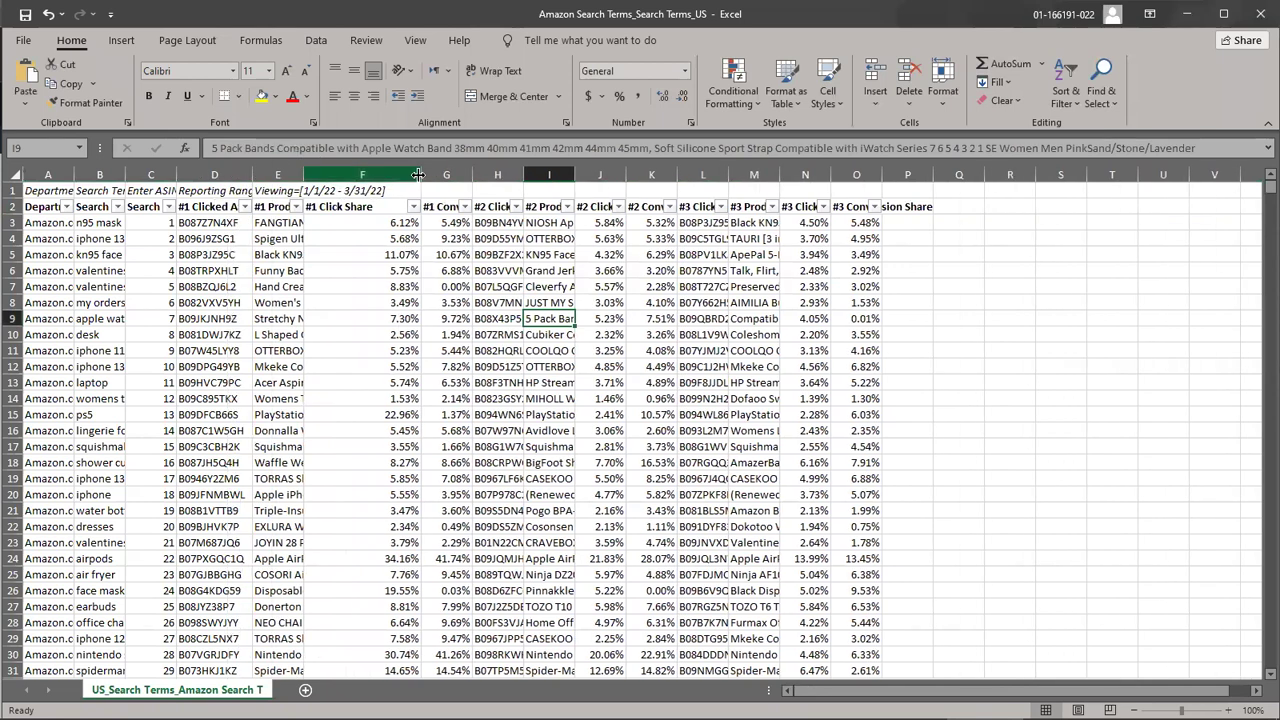
drag(472, 174, 520, 172)
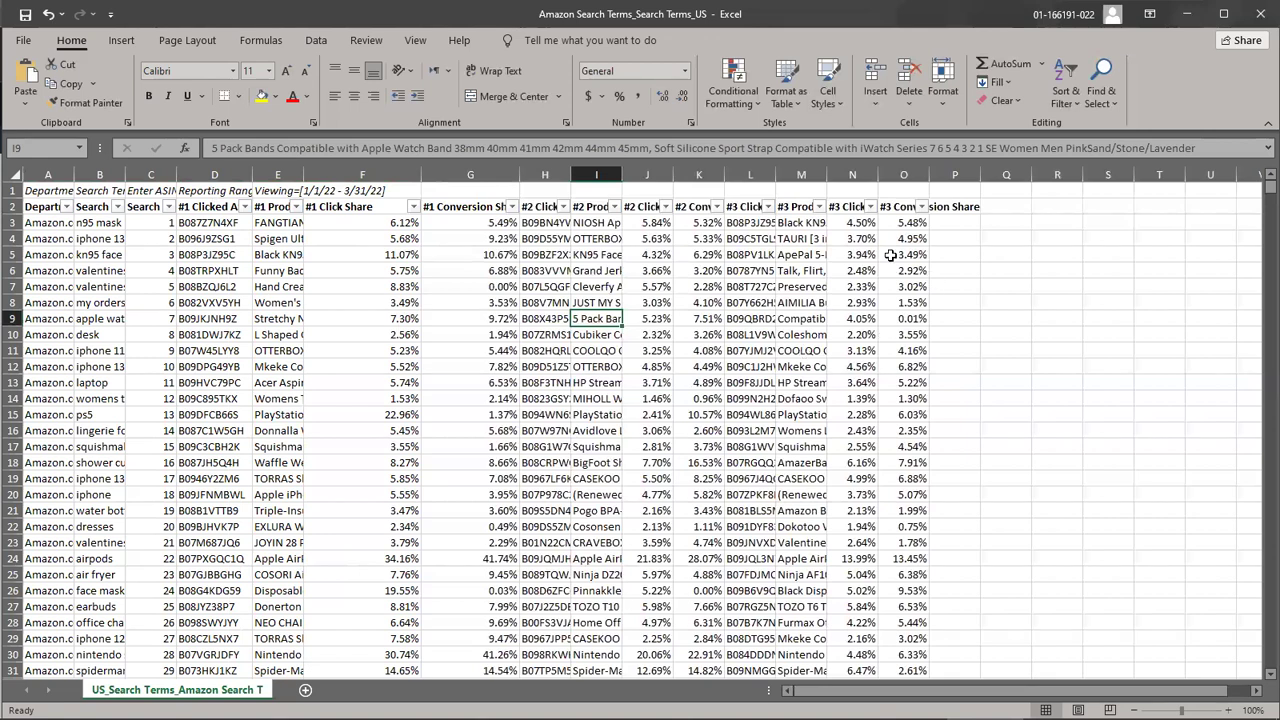
Filter the Search Frequency Rank column to show only ranks between 60000 and 200000
click(169, 207)
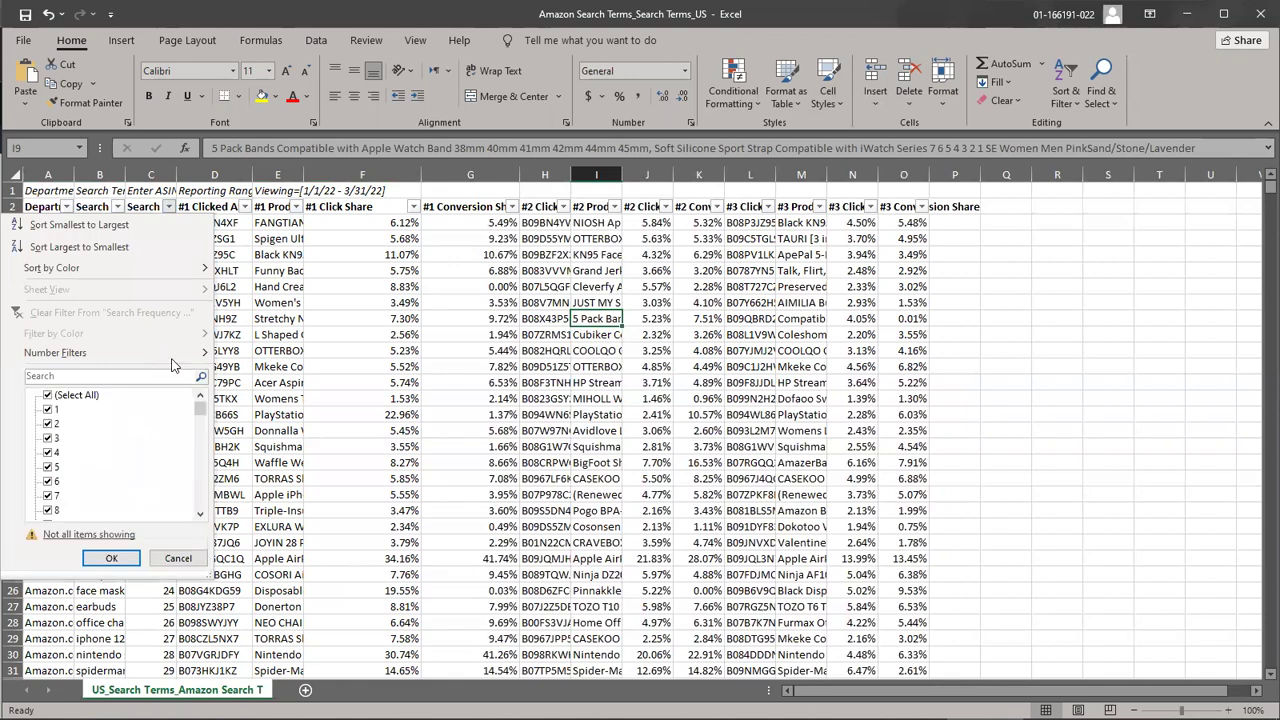
mouse_move(171, 360)
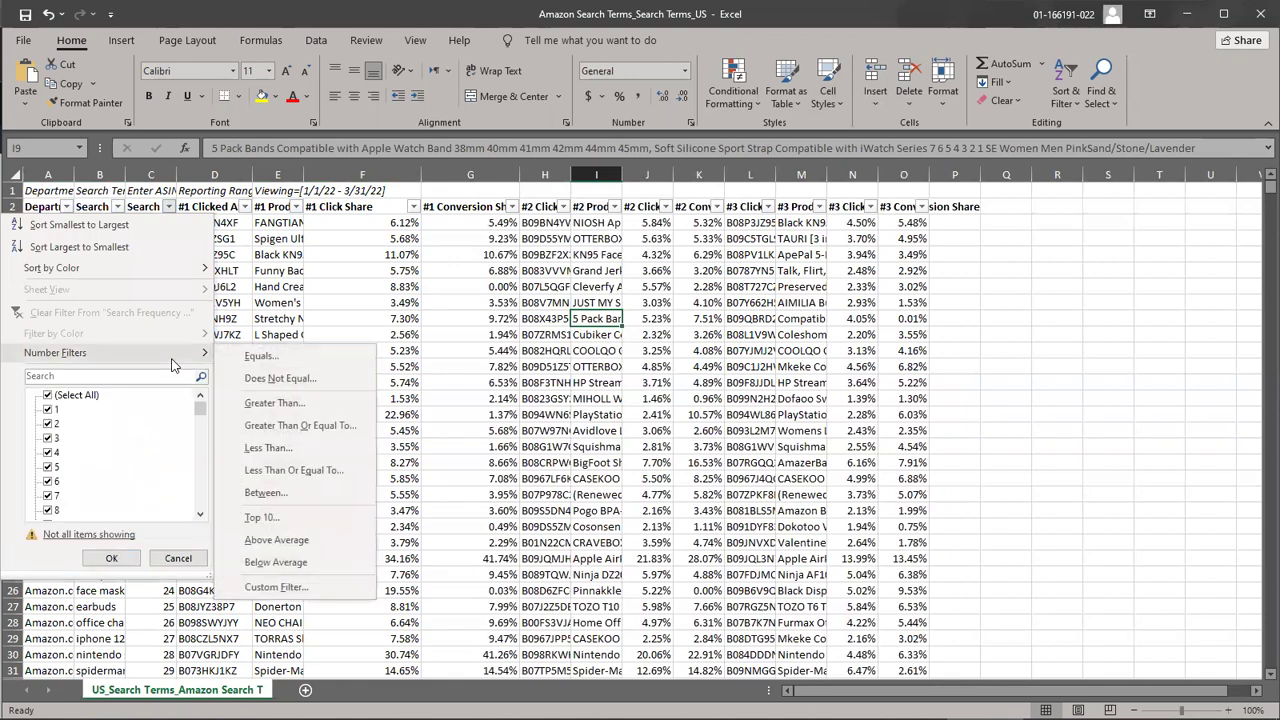
click(274, 488)
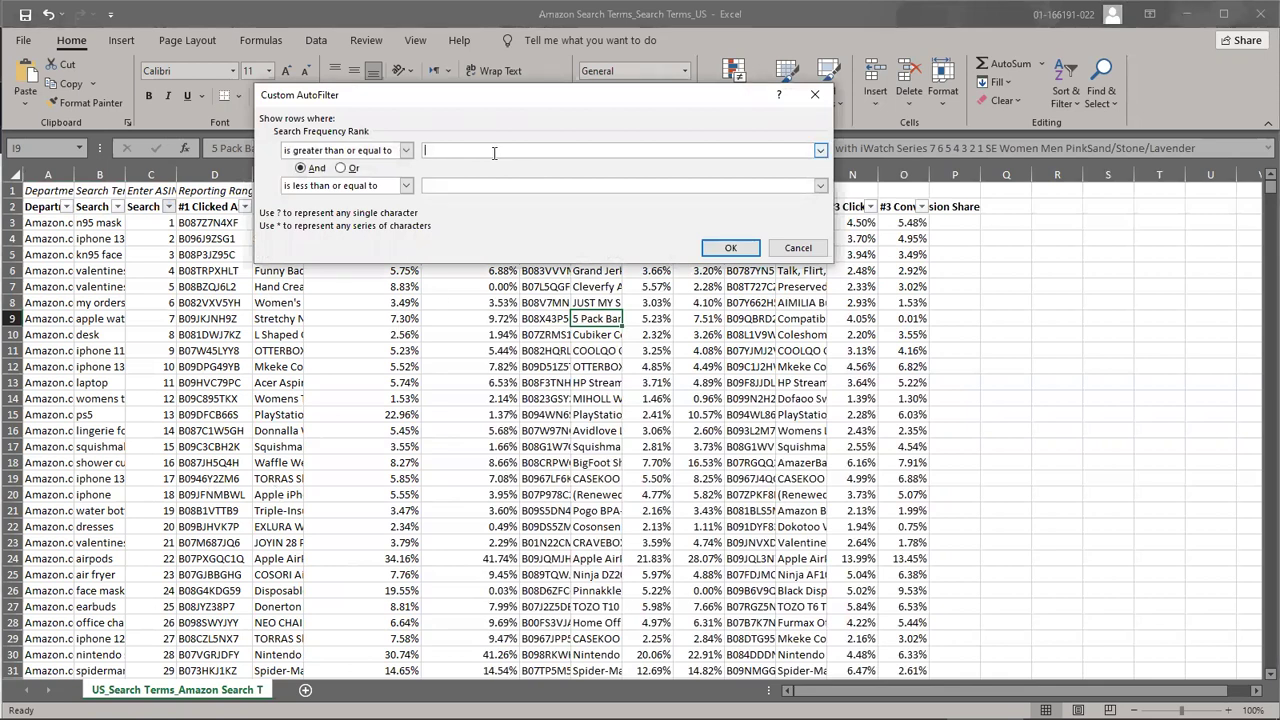
text(60000)
key(Tab)
click(485, 185)
click(712, 248)
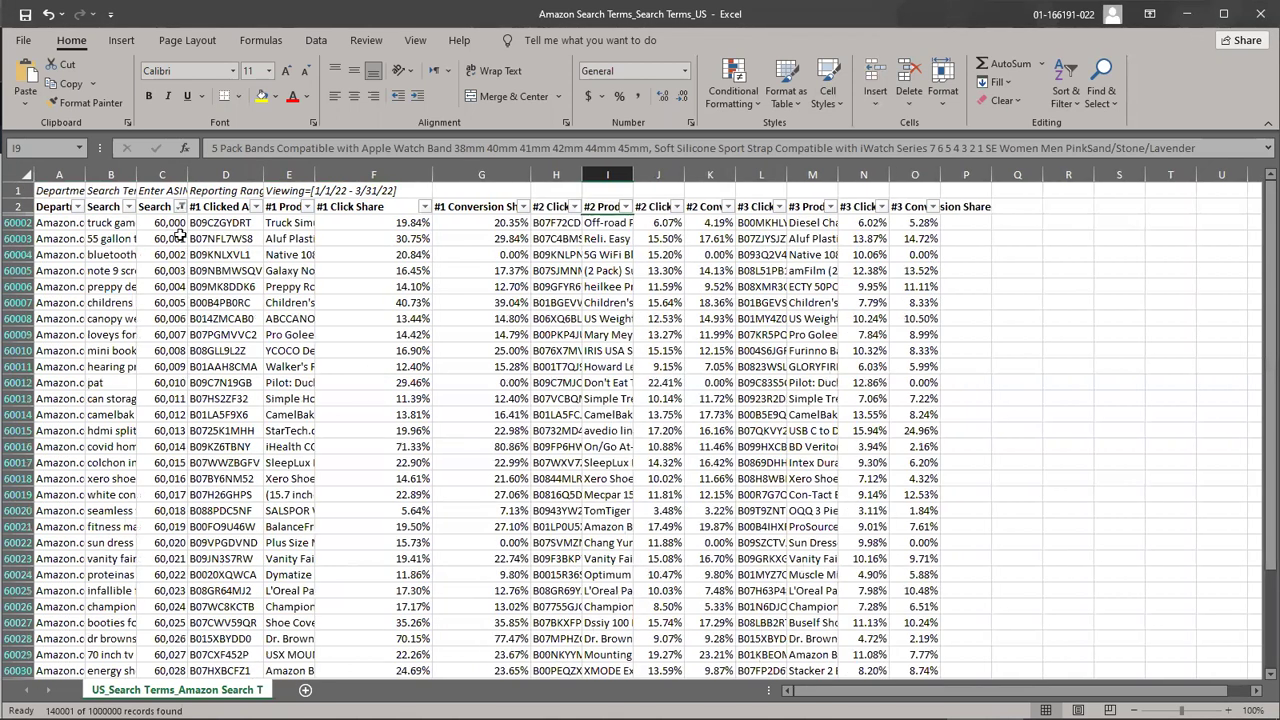
Sort the Search Frequency Rank column from largest to smallest and widen the Search Term column to show the full terms
click(180, 207)
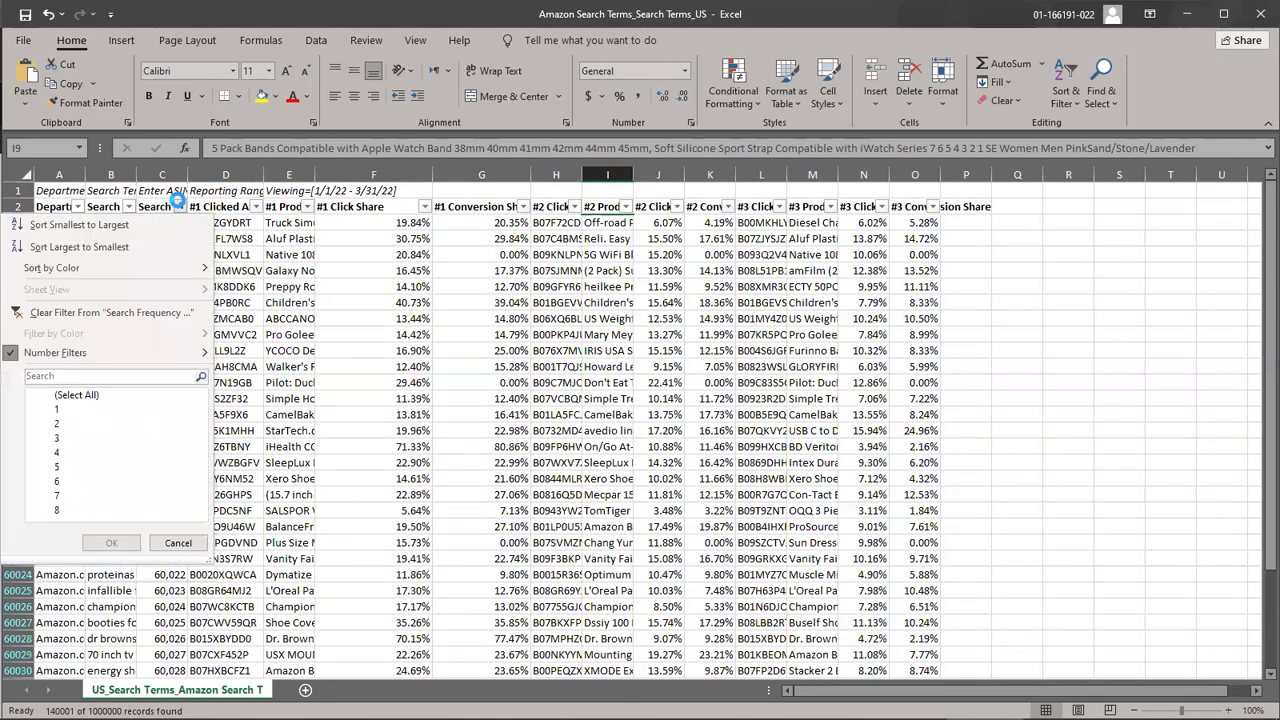
click(135, 250)
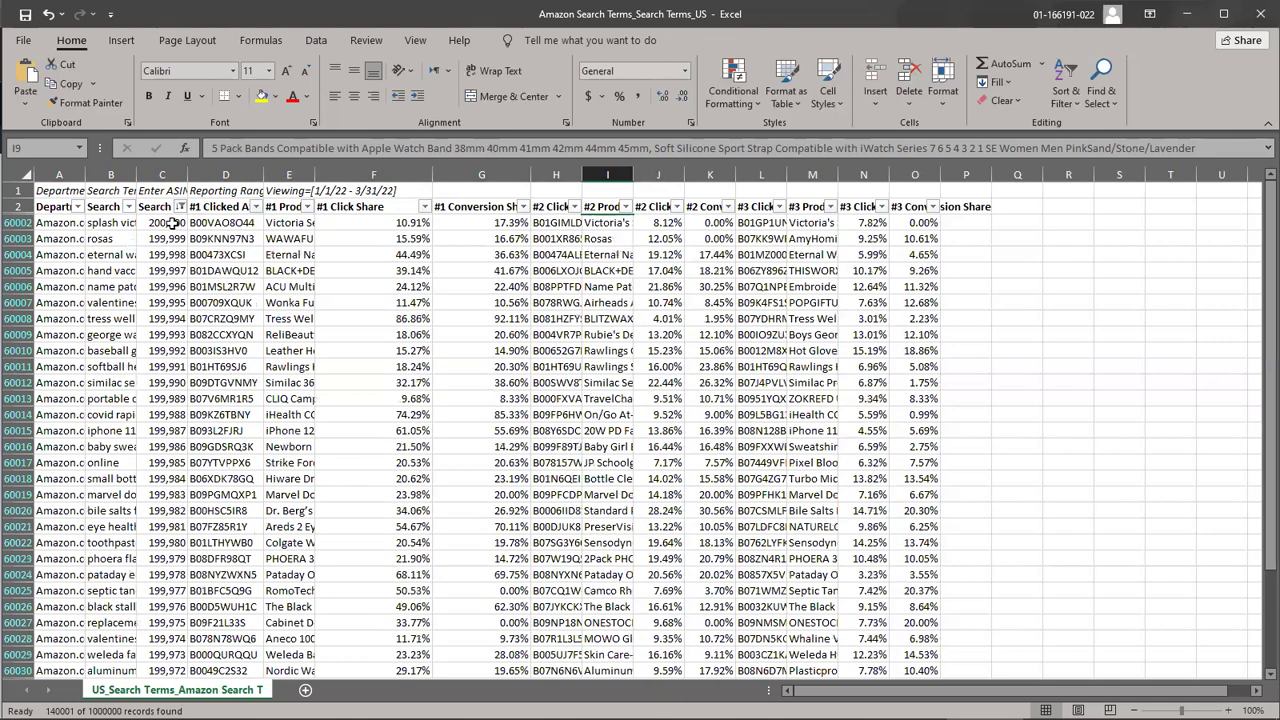
drag(136, 175, 326, 212)
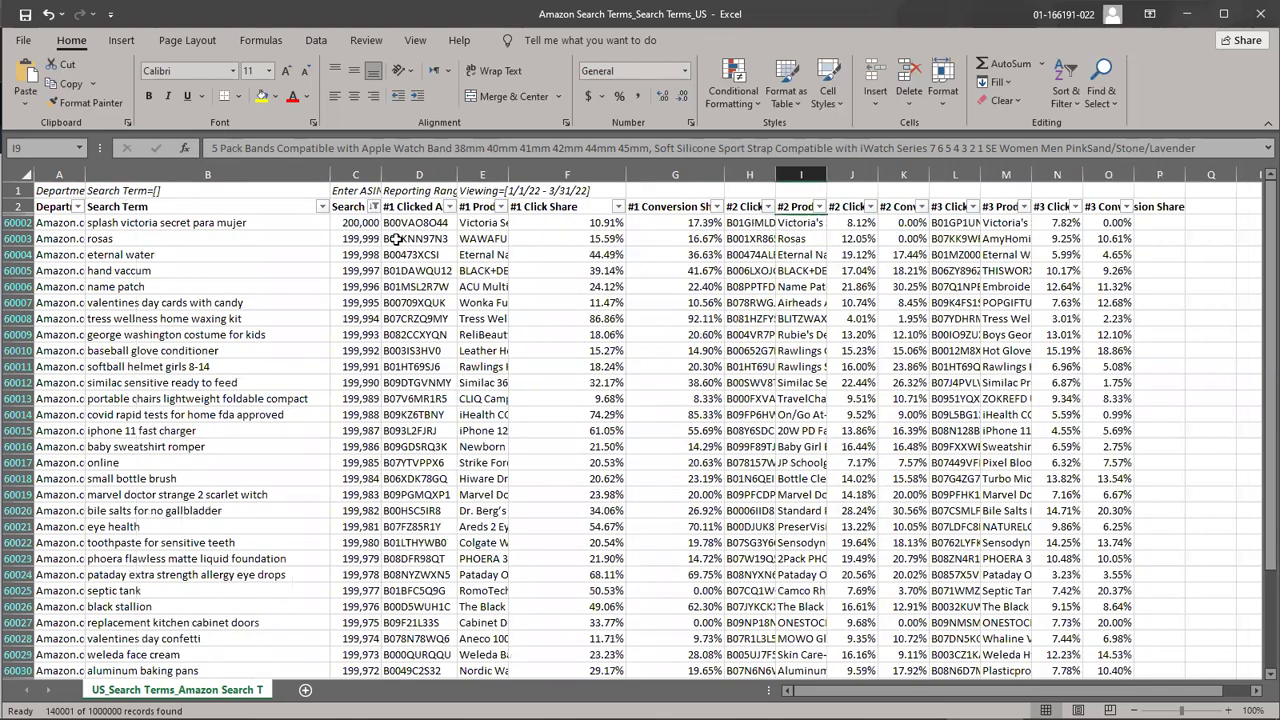
Copy the term "splash victoria secret para mujer" from the sheet and search for it on the Amazon page in Chrome
click(231, 223)
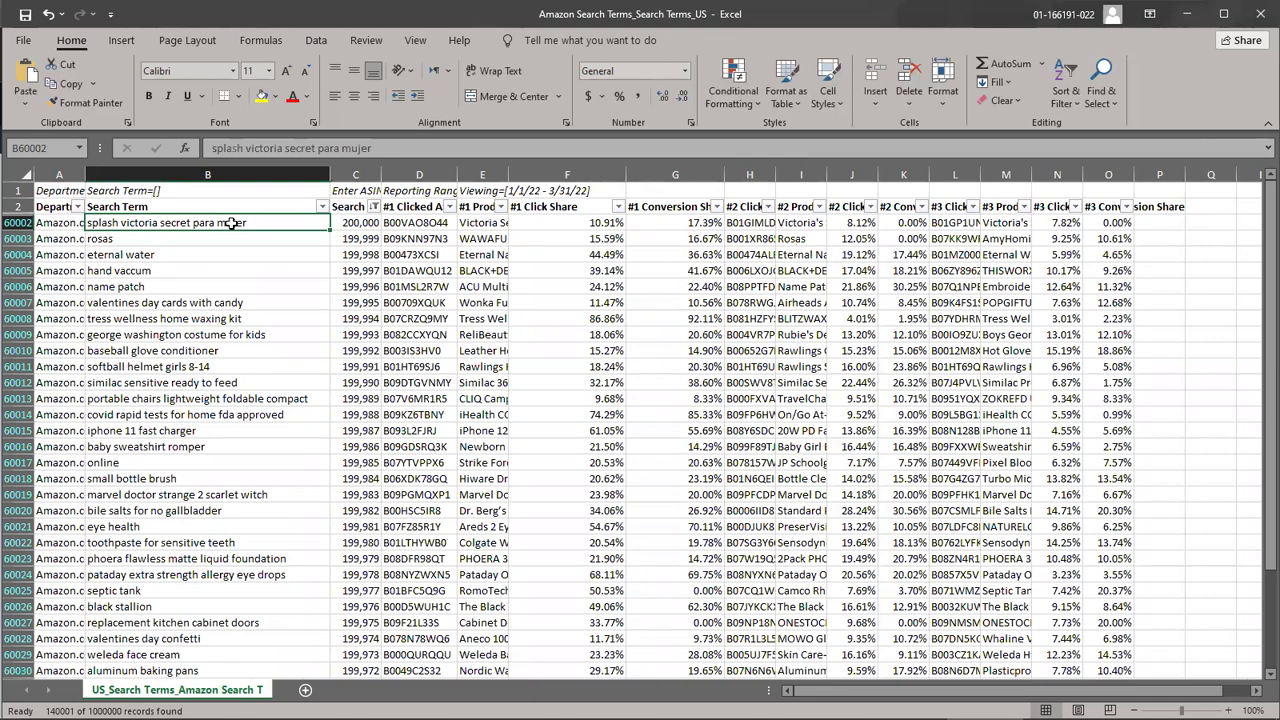
key(ctrl+c)
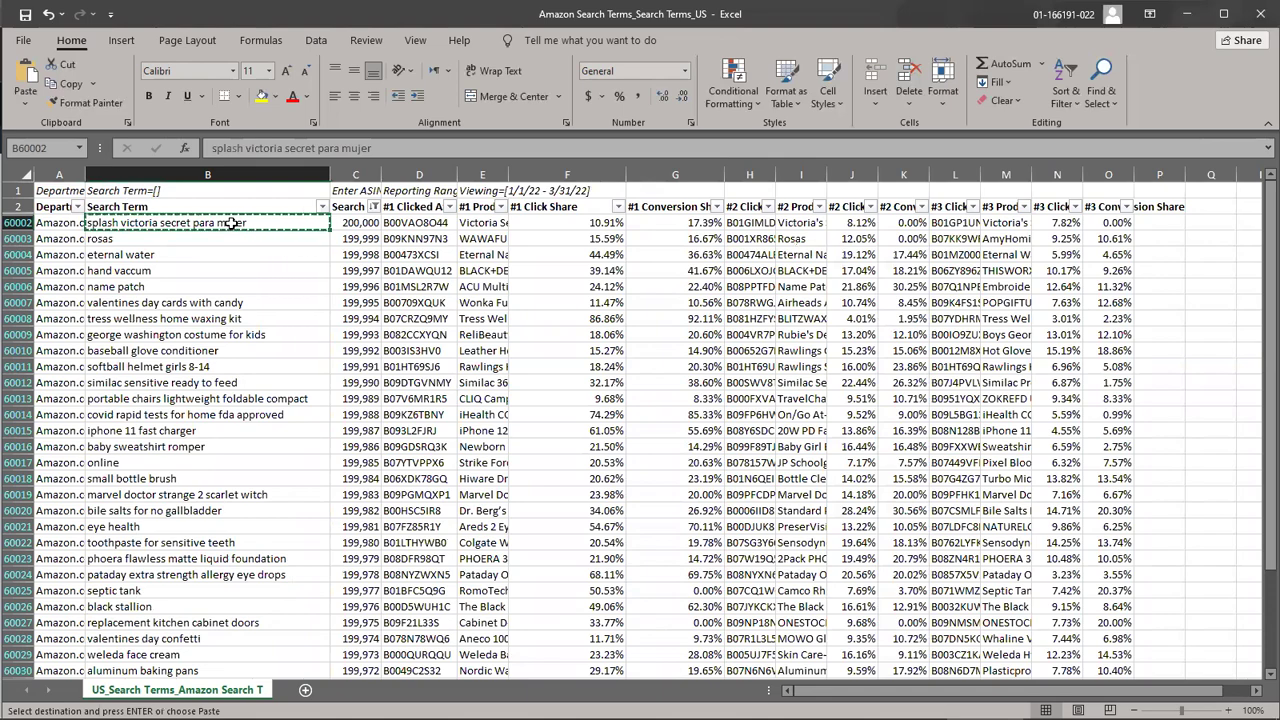
key(alt+Tab)
click(531, 103)
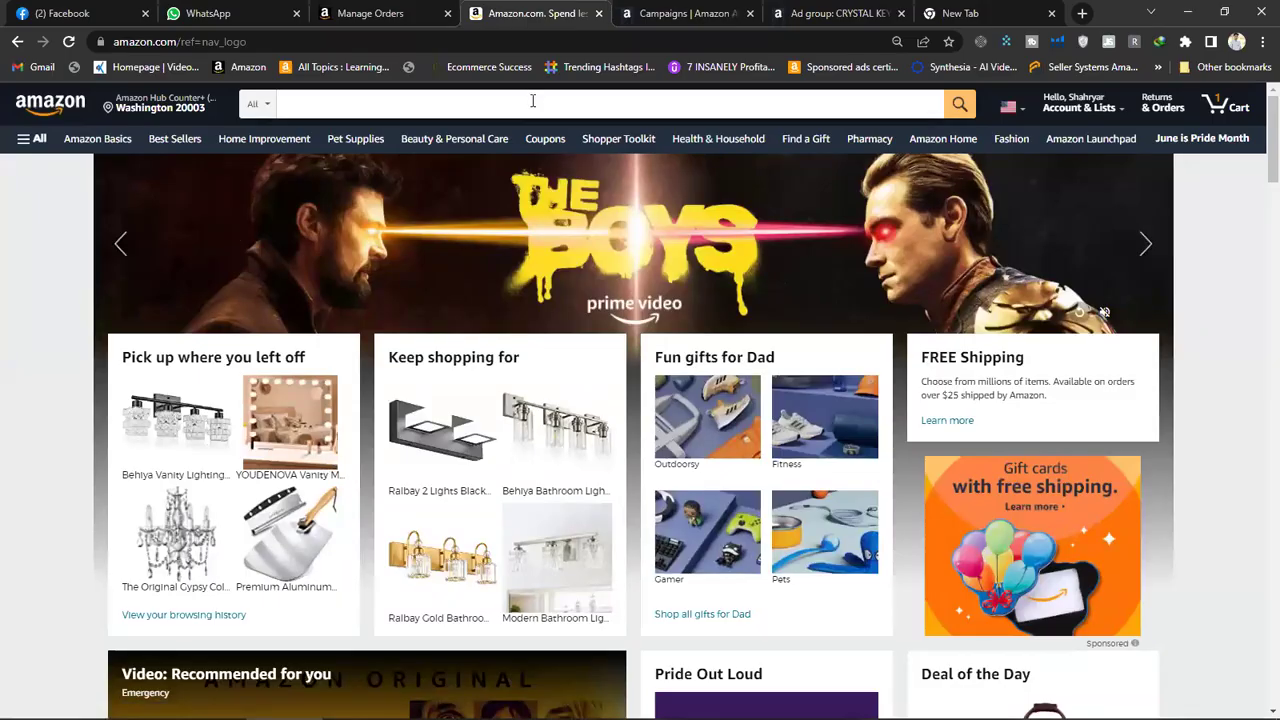
key(ctrl+v)
key(Return)
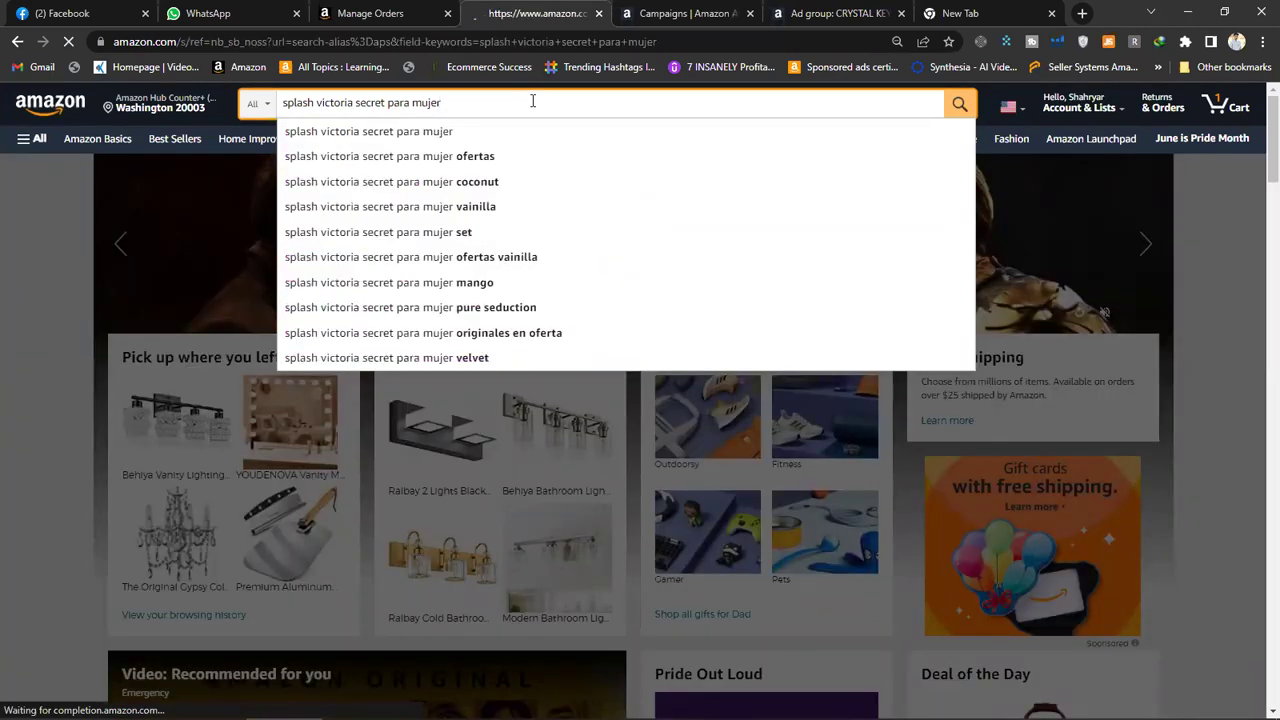
Copy the term "rosas" from the Excel sheet, search for it on Amazon in Chrome and look through the results
key(alt+Tab)
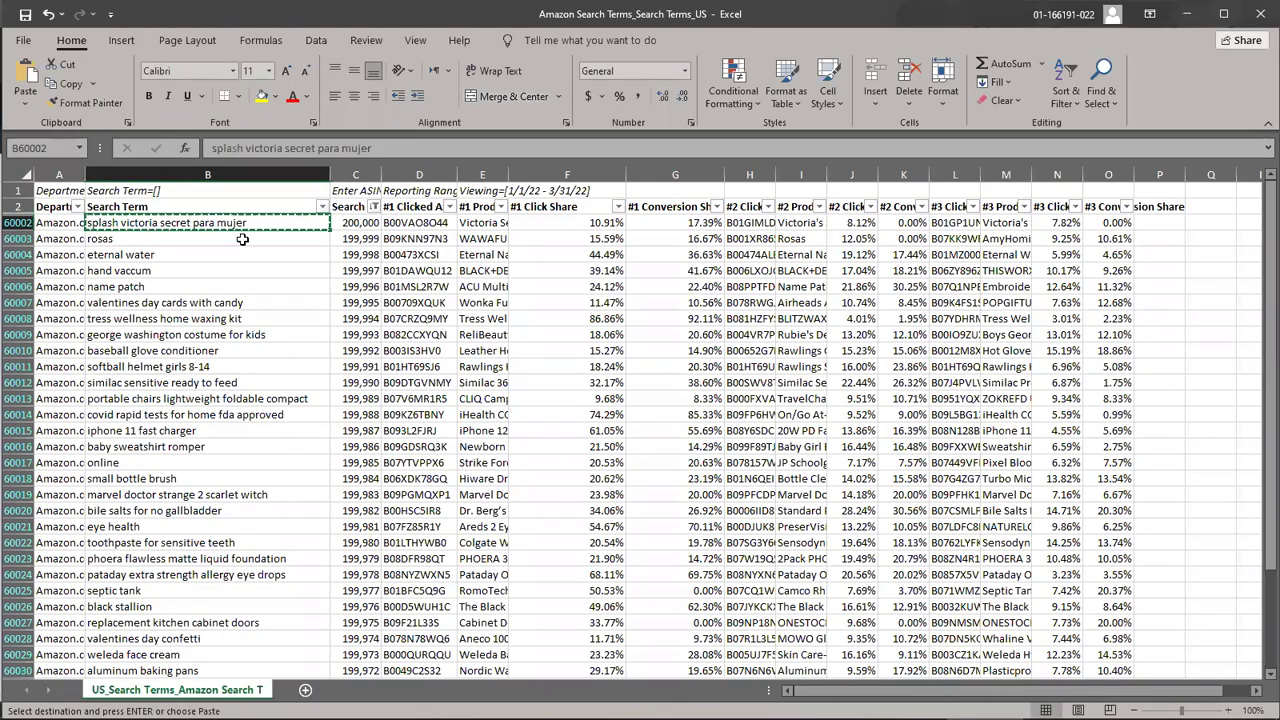
click(222, 242)
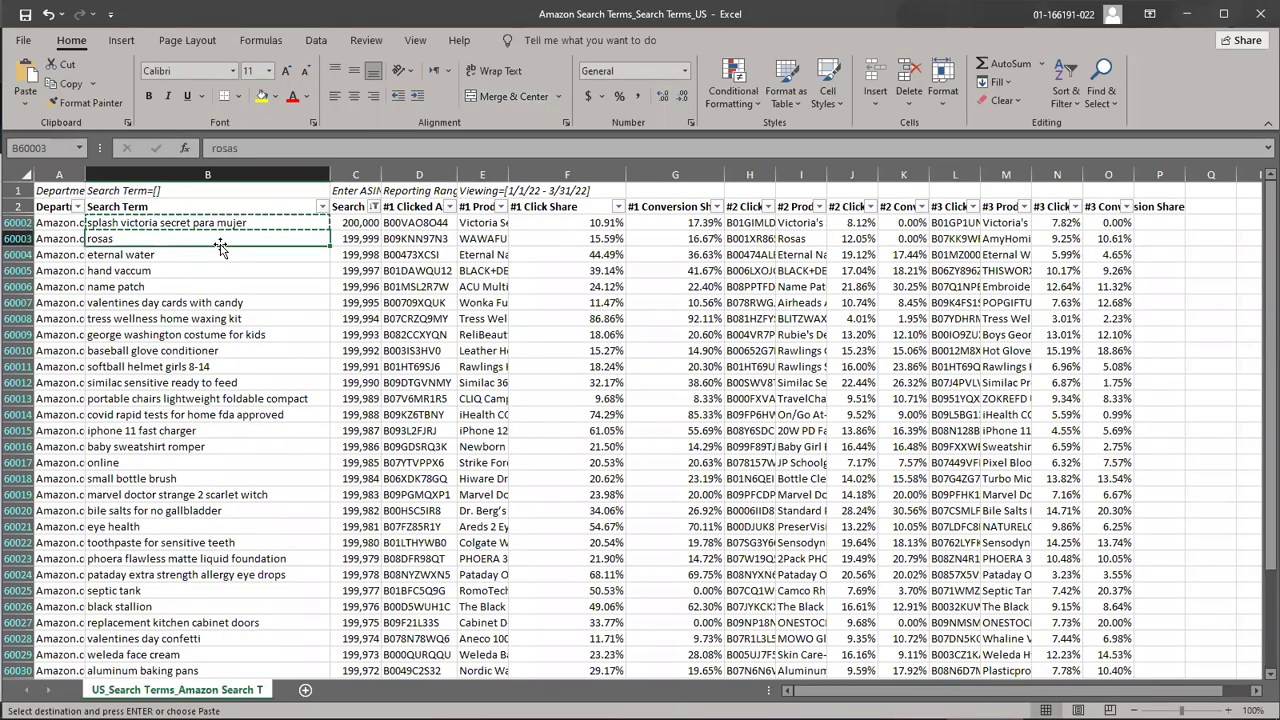
key(ctrl+c)
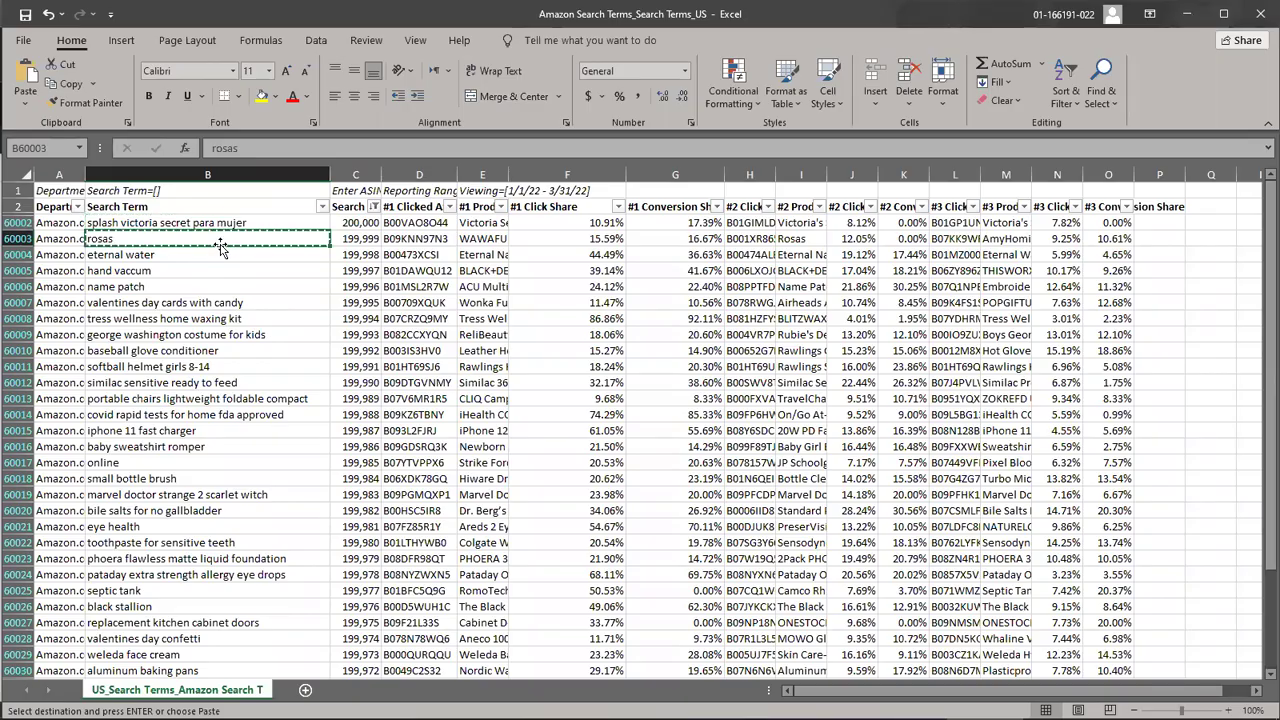
key(alt+Tab)
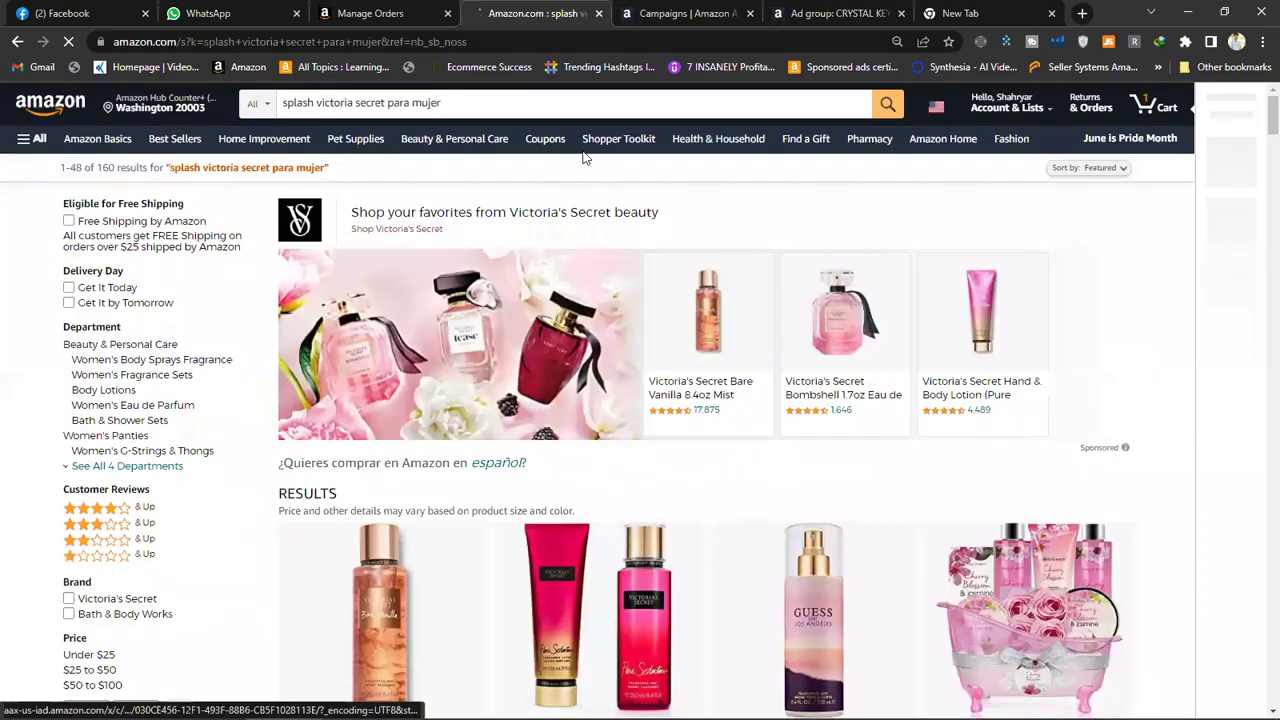
click(583, 106)
key(ctrl+a)
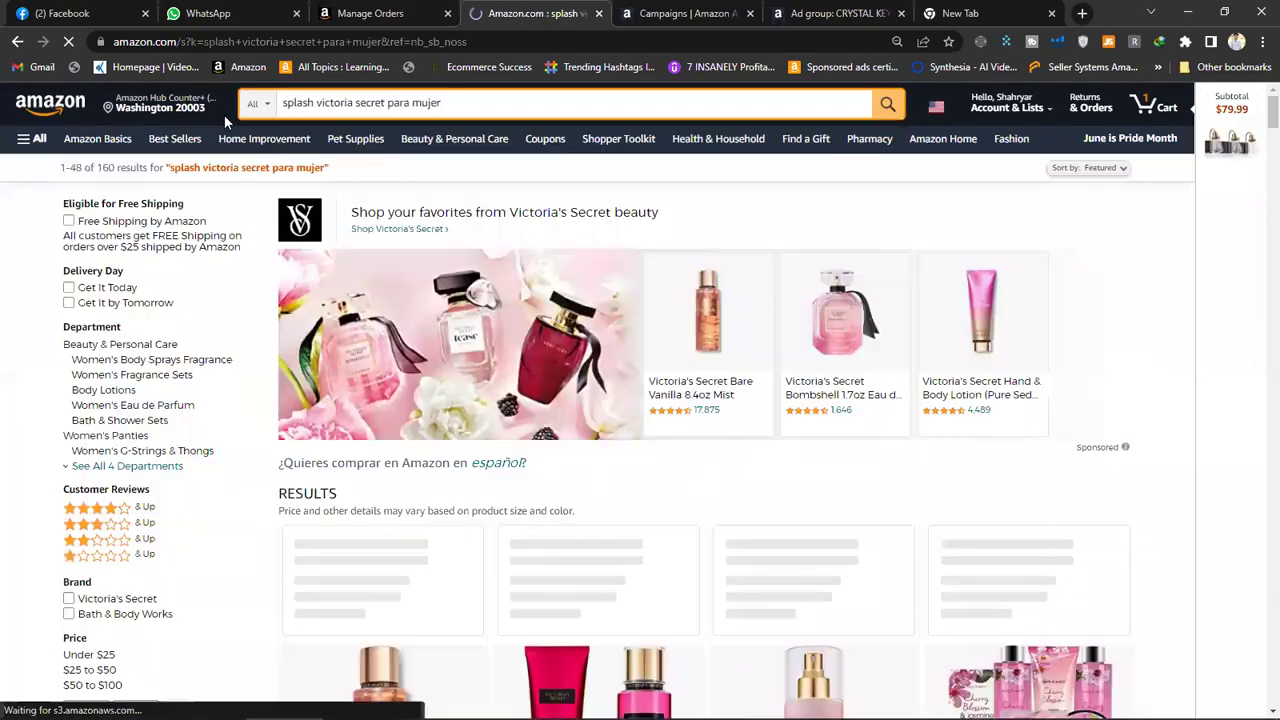
click(381, 96)
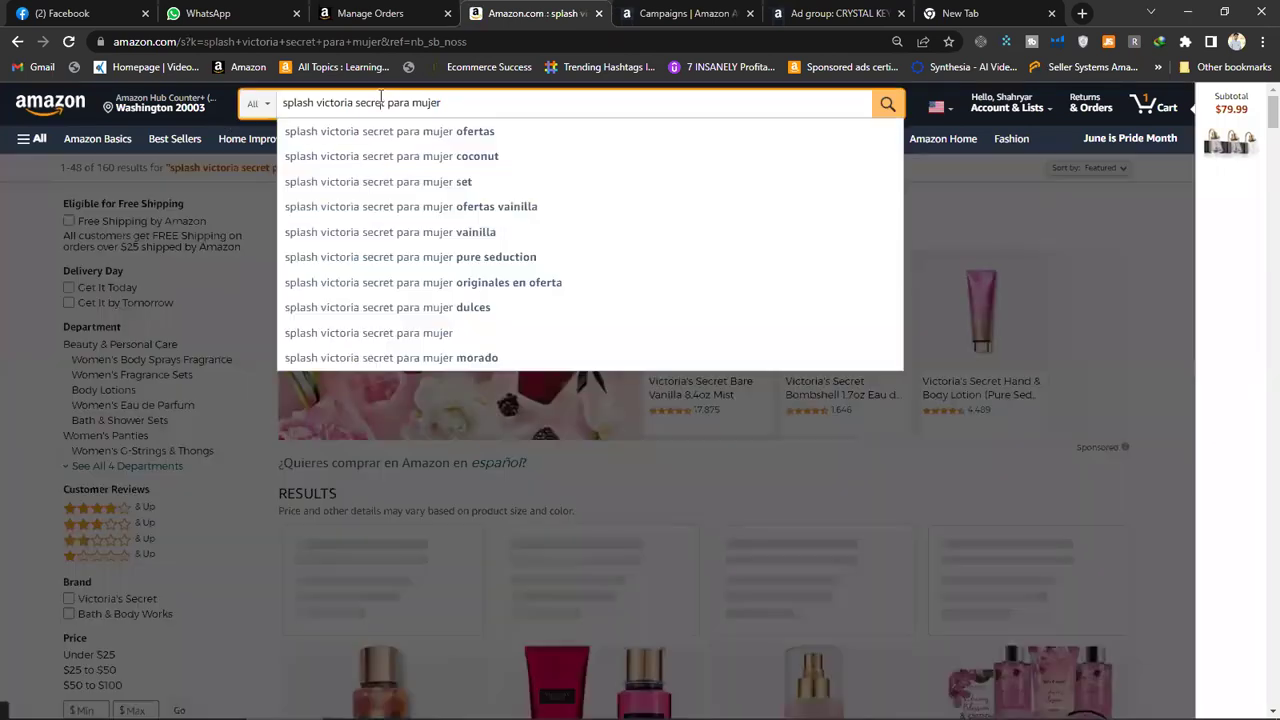
key(ctrl+a)
text(rosas)
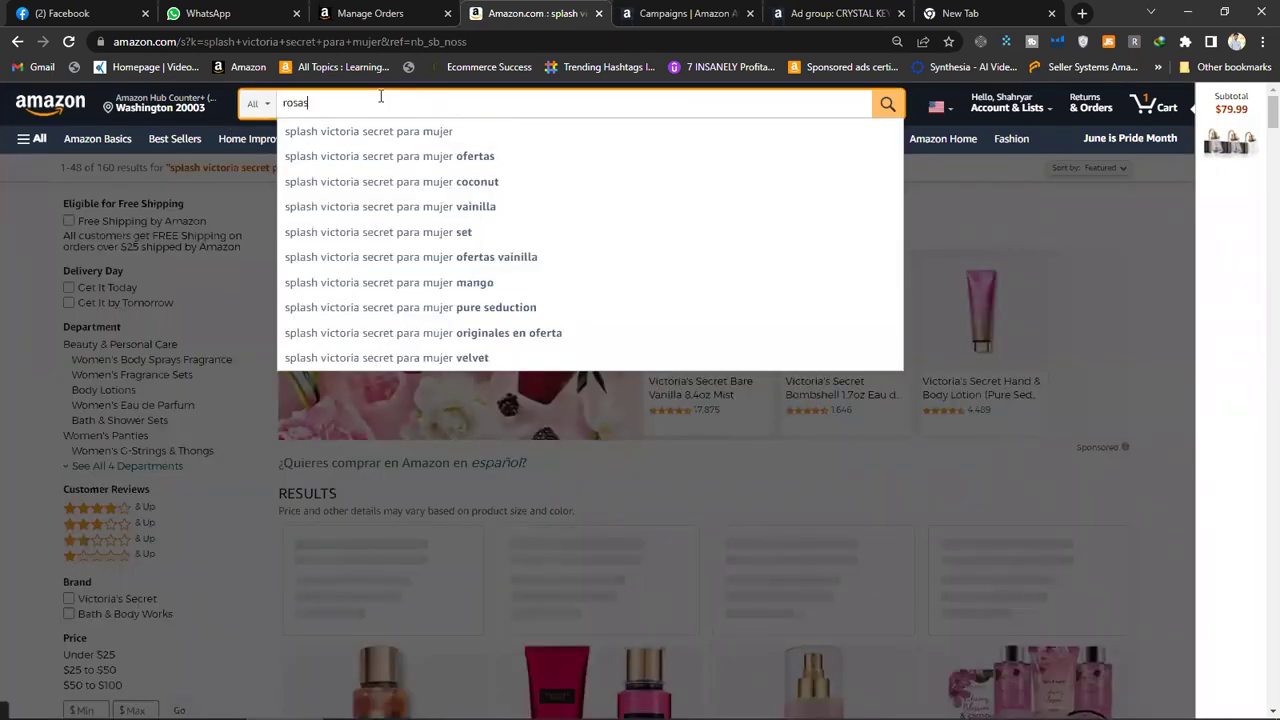
key(Return)
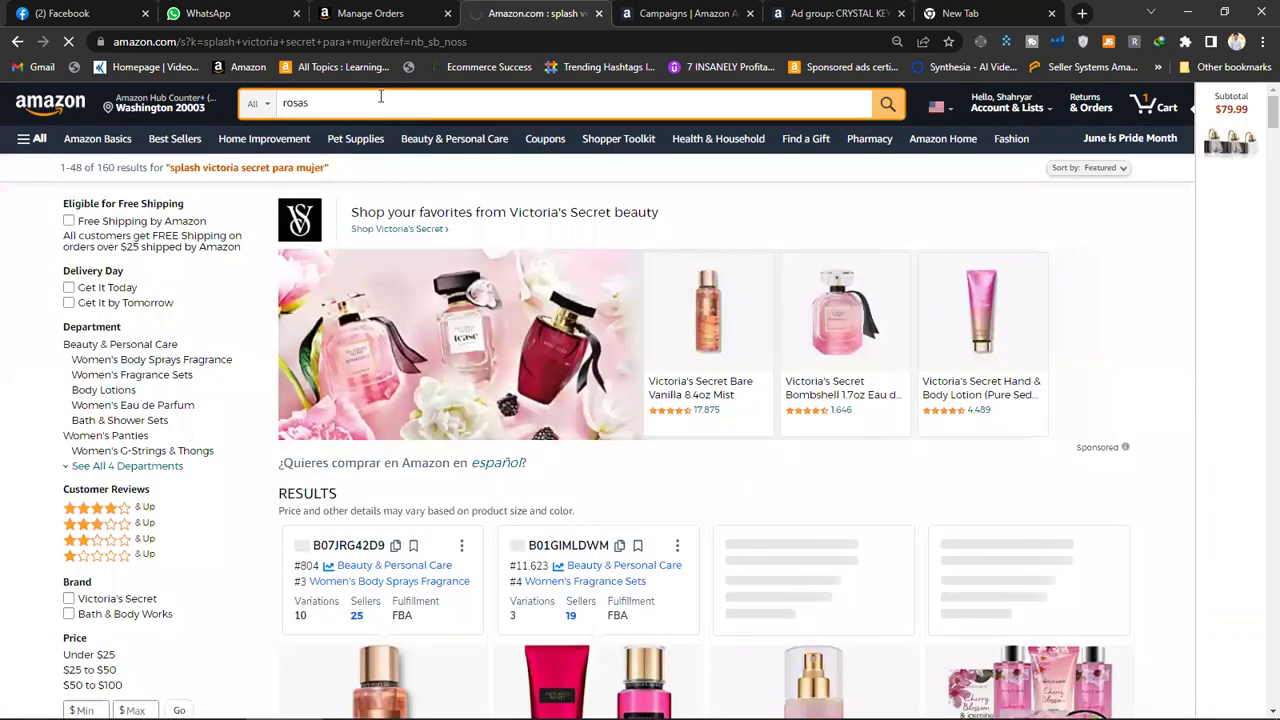
click(380, 96)
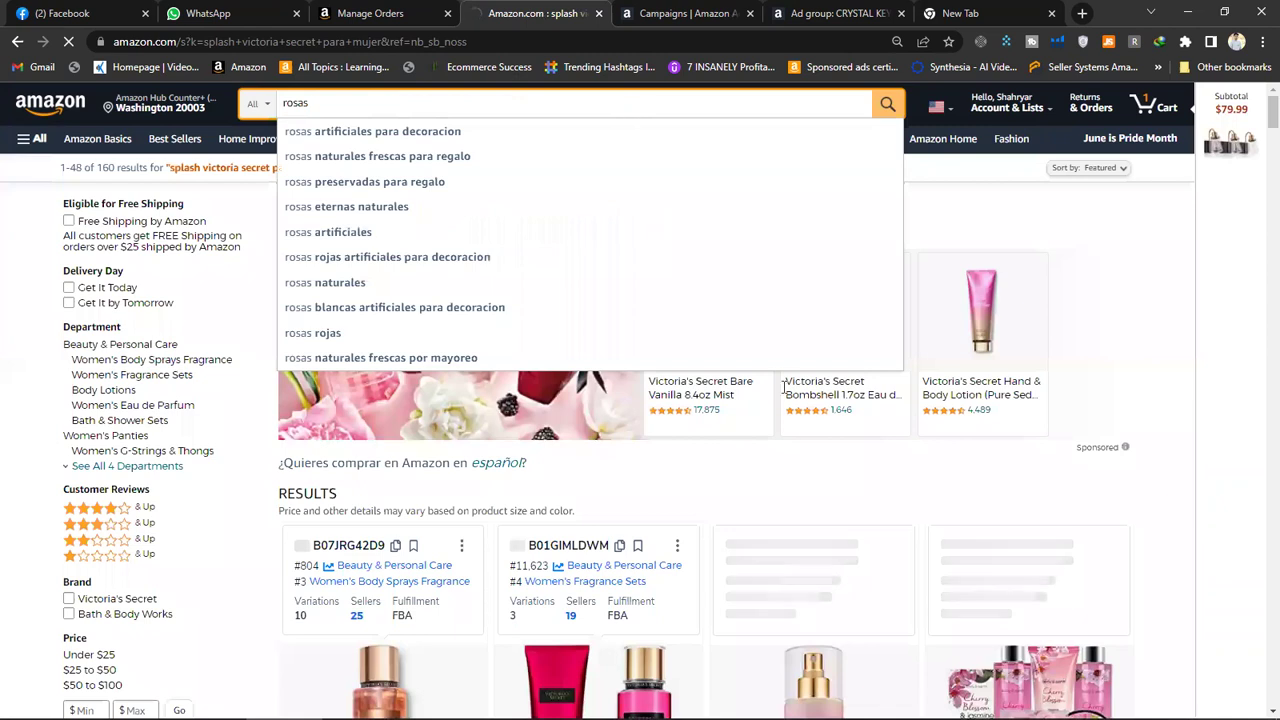
key(Return)
mouse_move(826, 708)
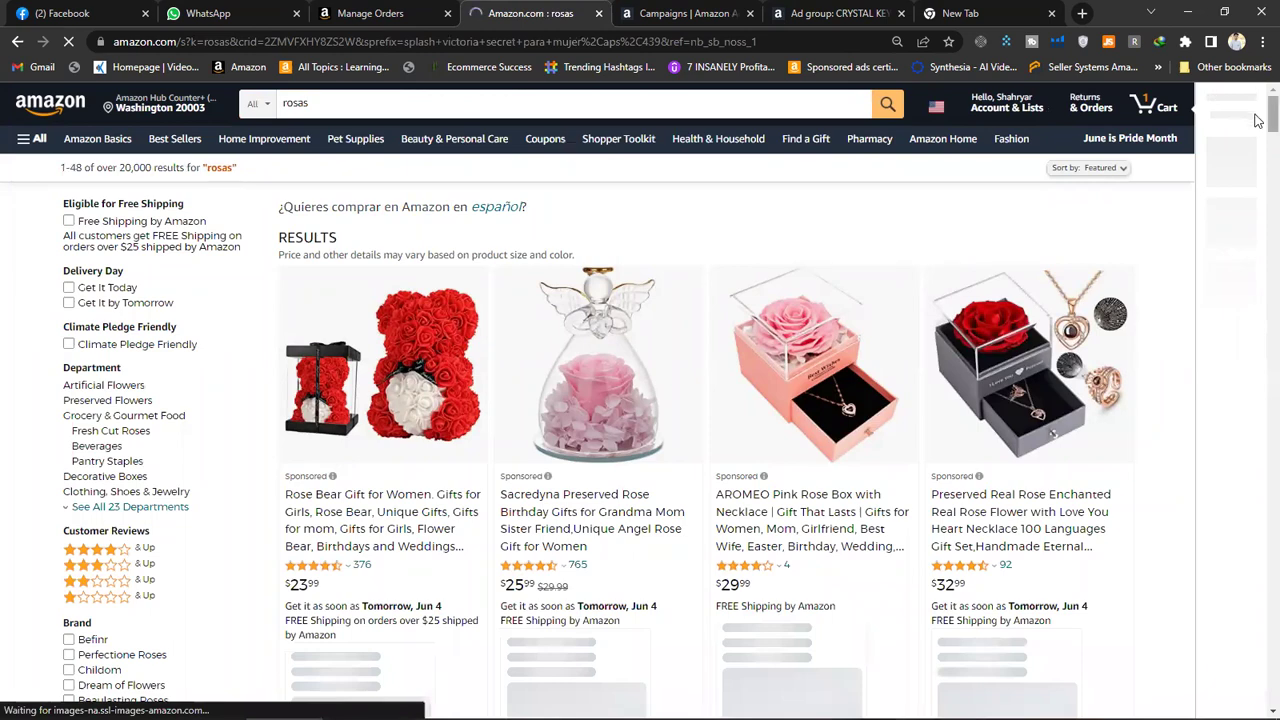
scroll(1258, 120, down, 6)
Copy the term "eternal water" from the Excel sheet, search for it on Amazon in Chrome, and return to the workbook
key(alt+Tab)
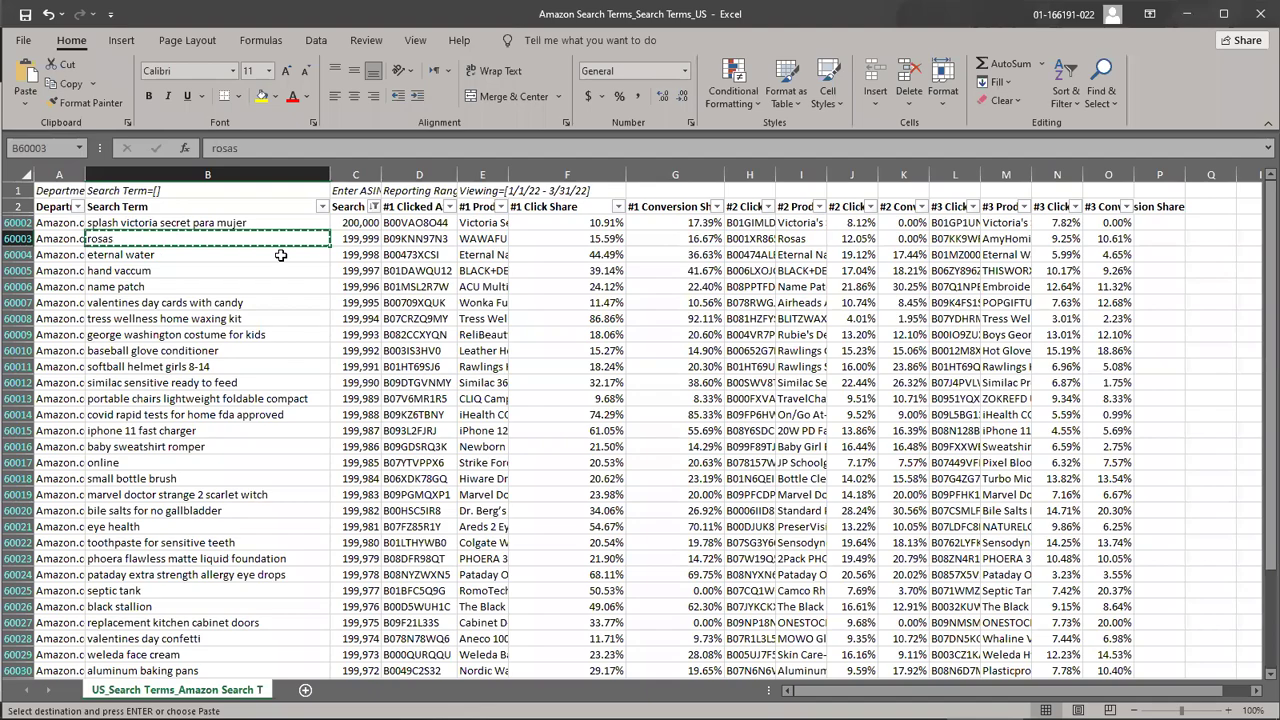
key(ctrl+c)
click(281, 255)
key(ctrl+c)
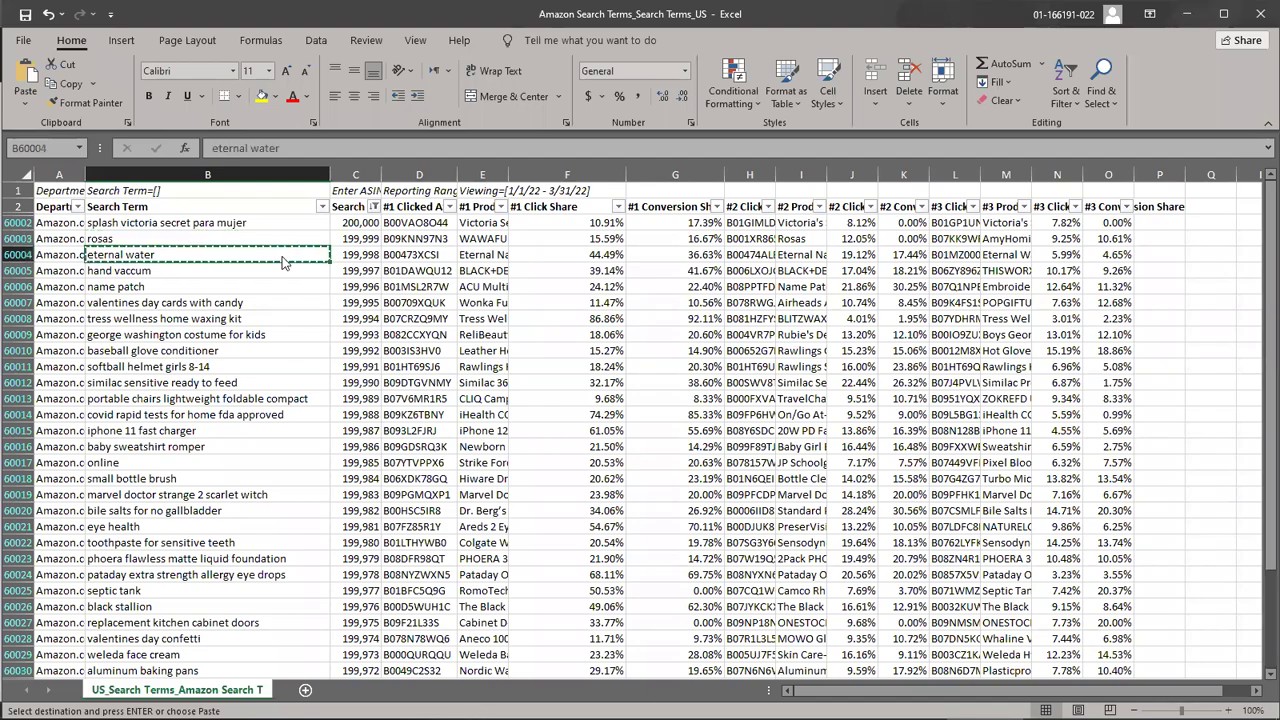
key(alt+Tab)
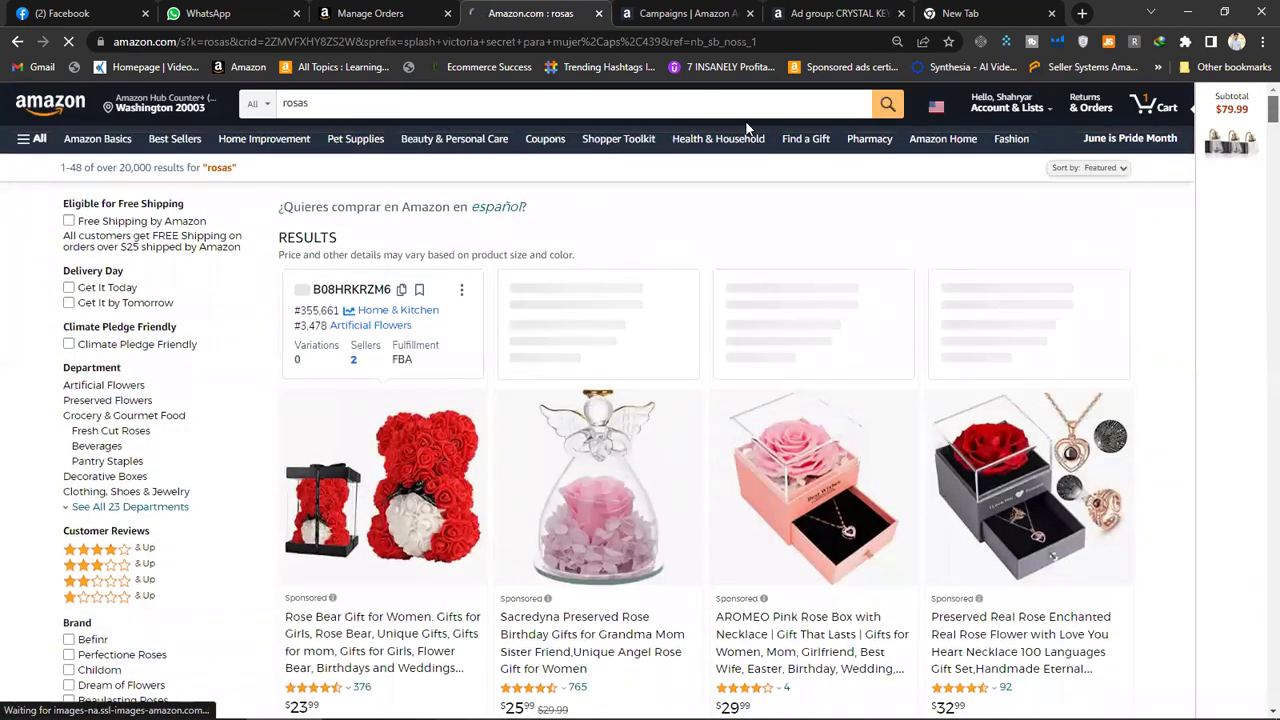
click(739, 102)
text(eternal water)
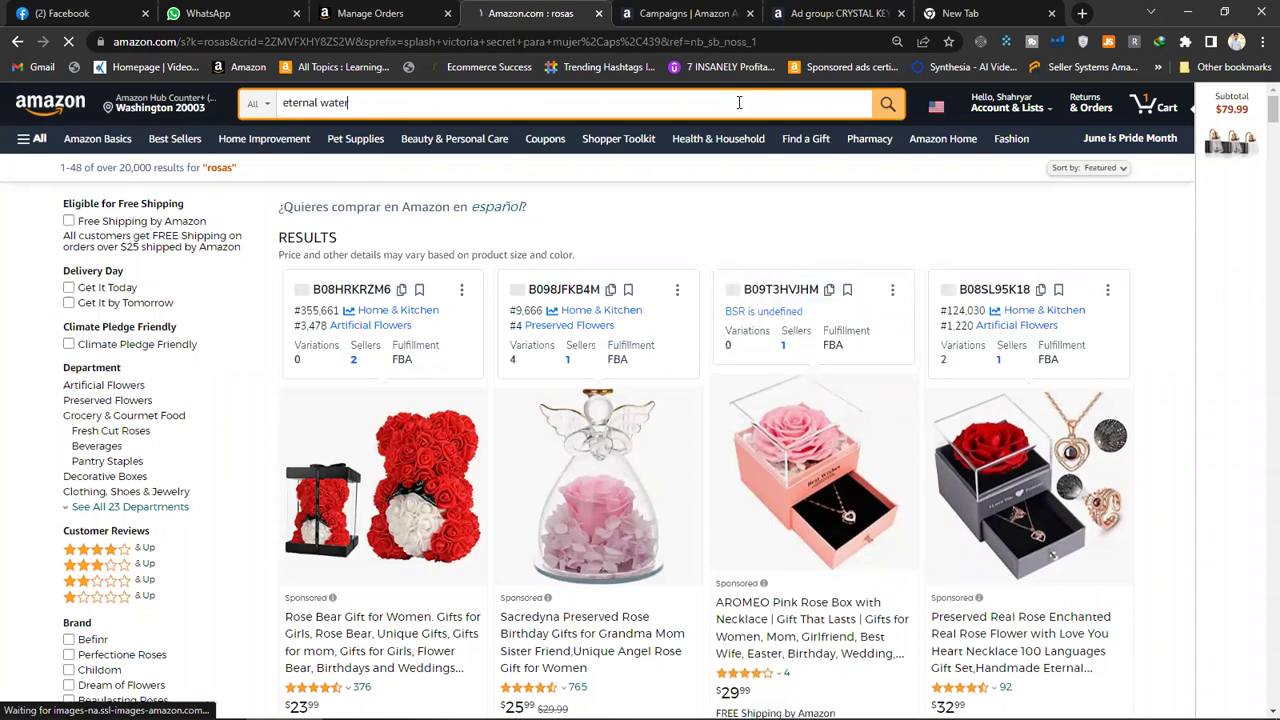
click(739, 102)
key(Return)
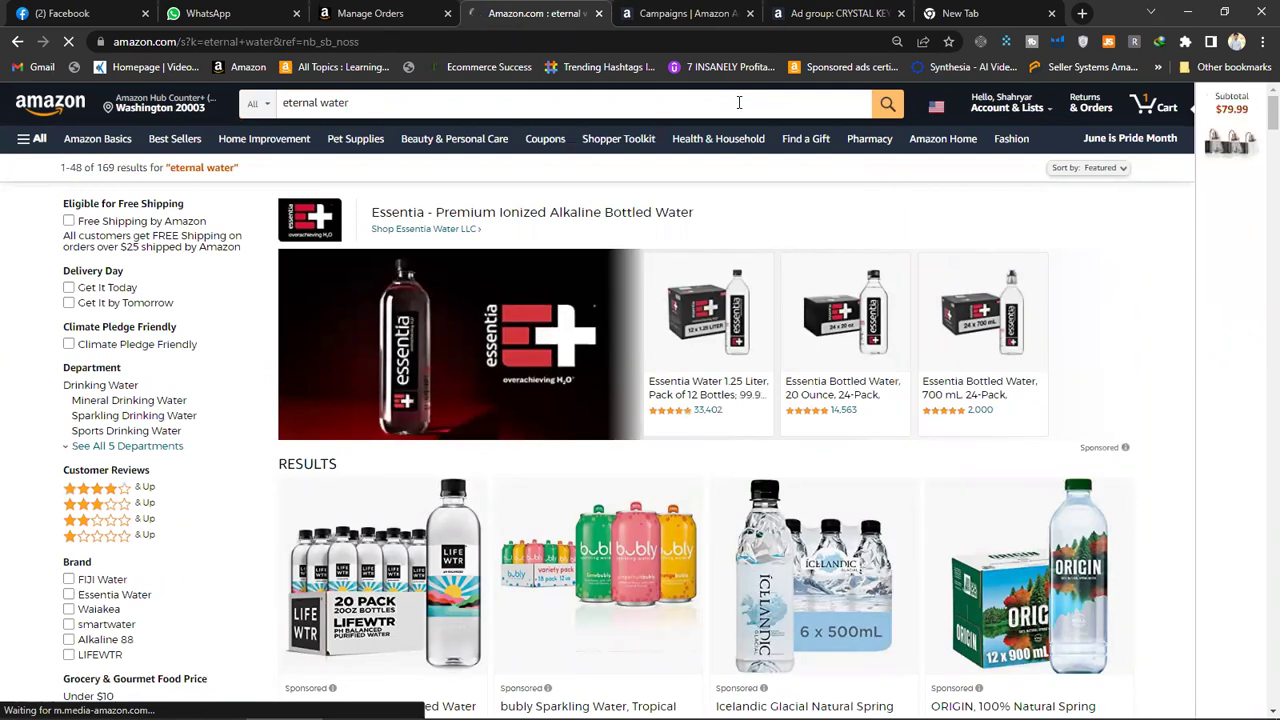
key(alt+Tab)
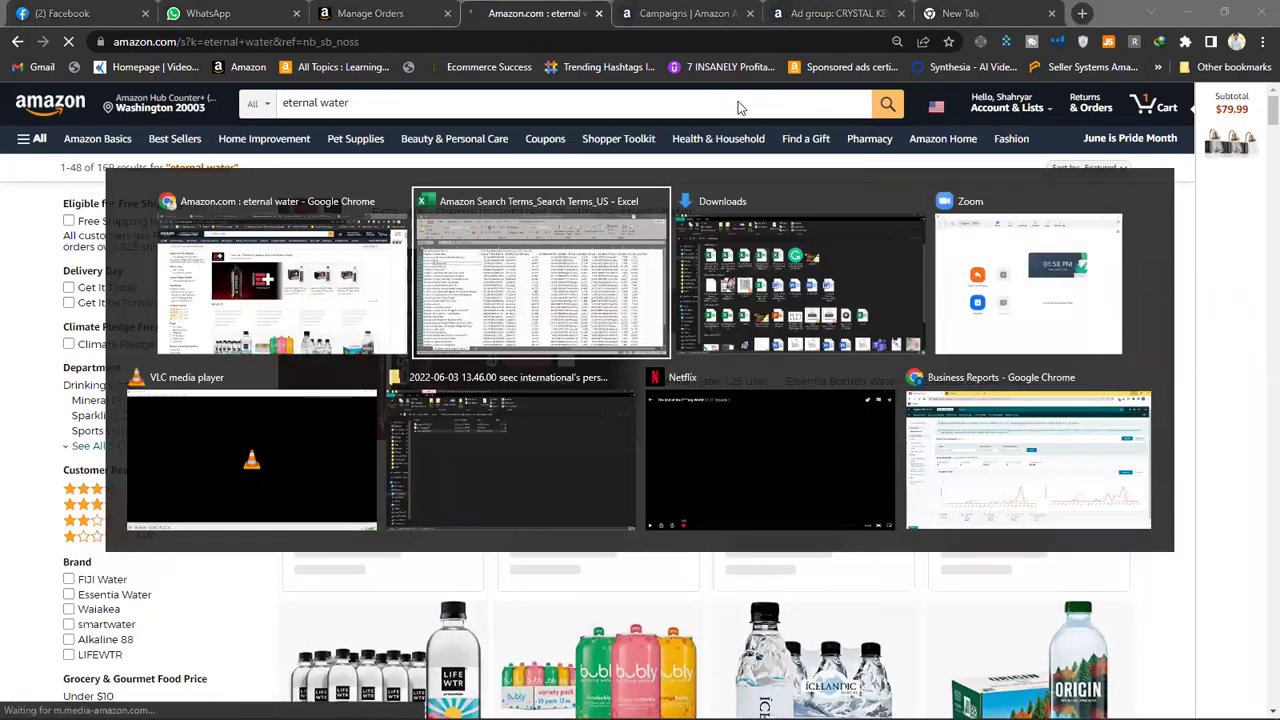
click(217, 331)
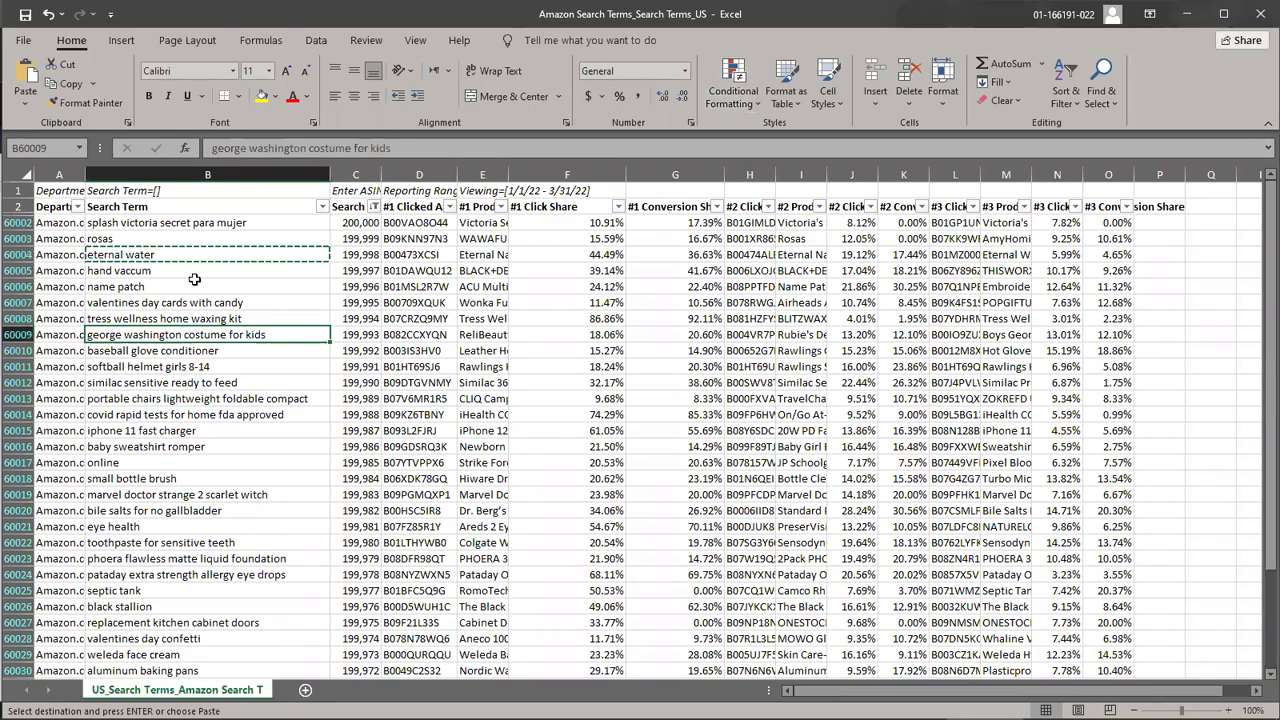
Go through the search terms near the start of the sorted list in the Excel sheet to find a candidate product keyword
click(210, 300)
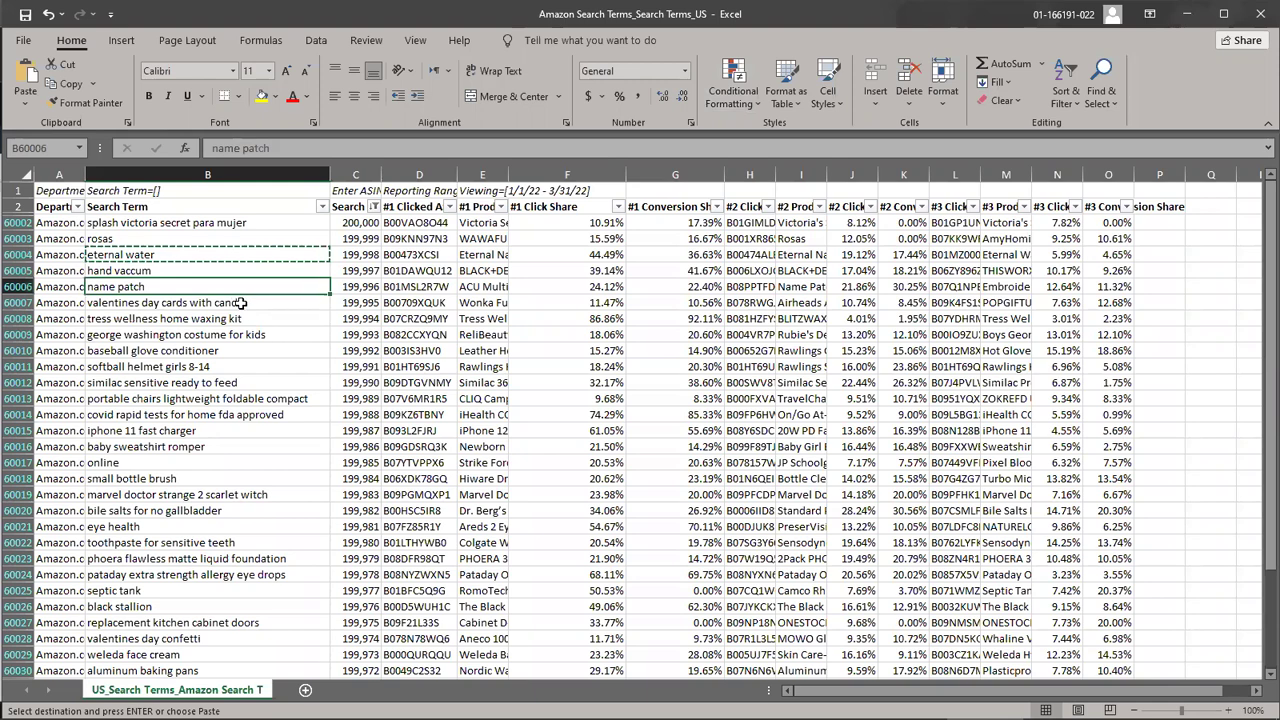
click(267, 318)
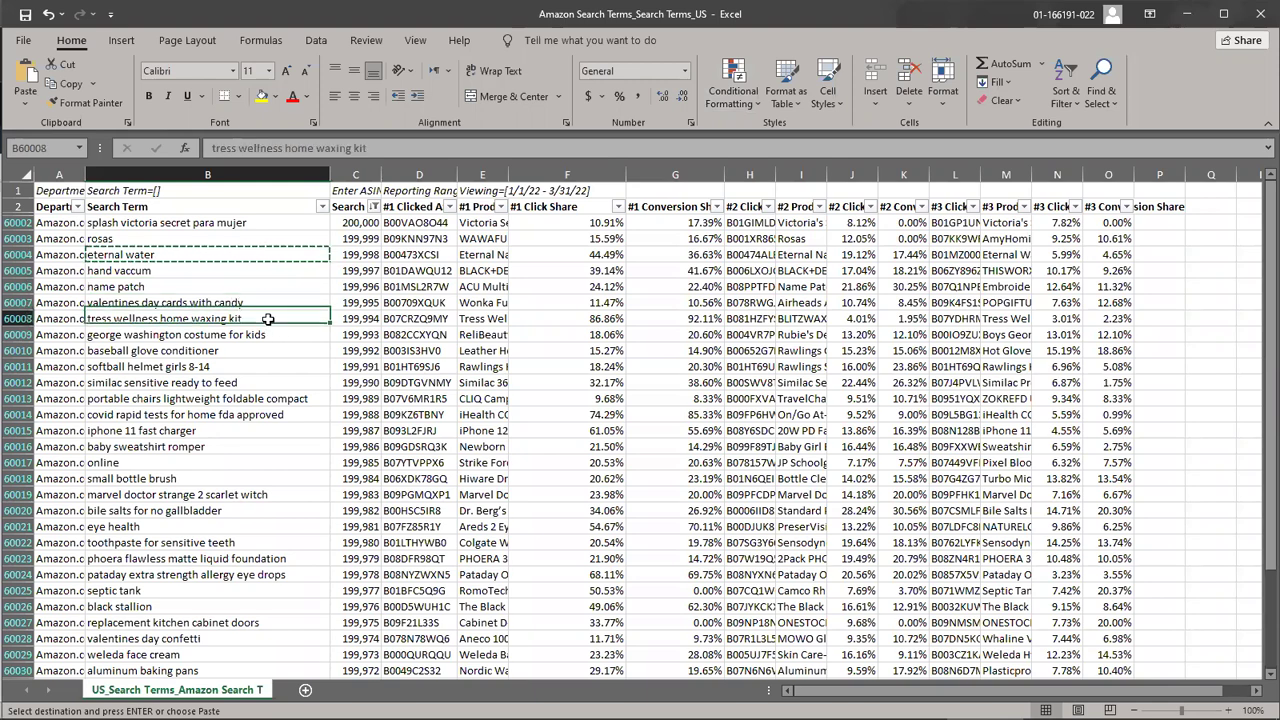
click(283, 334)
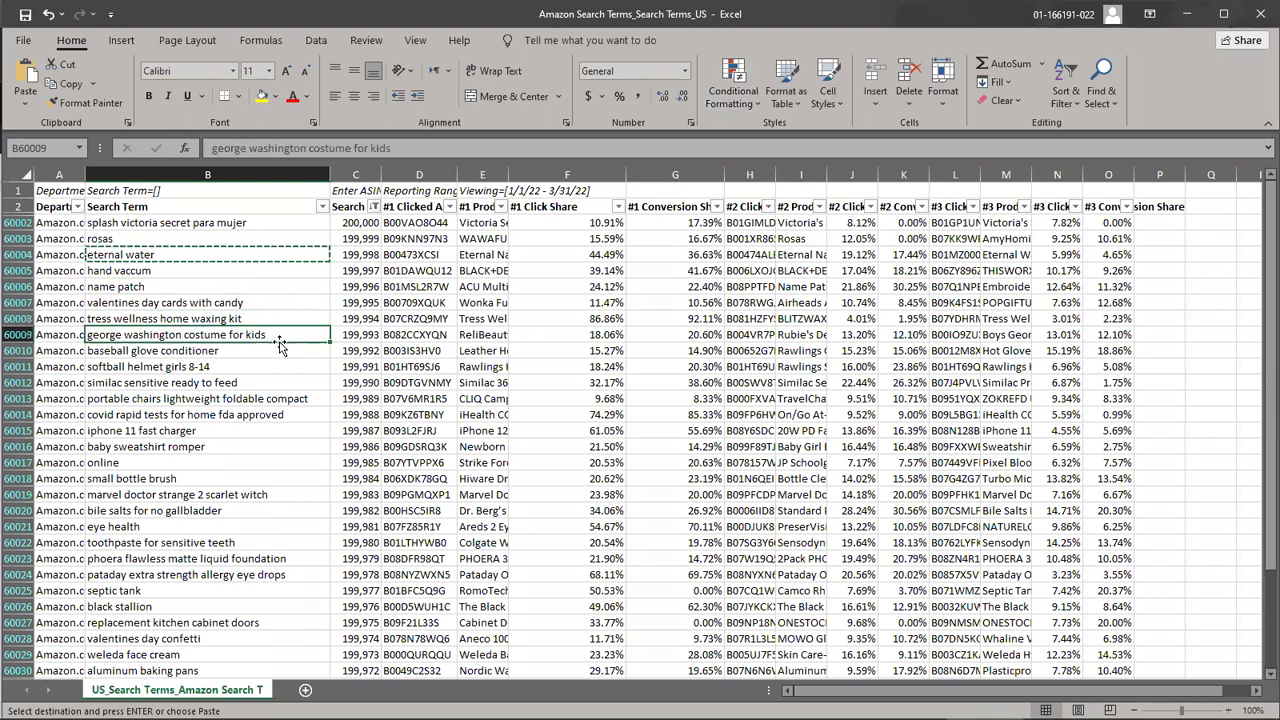
click(244, 351)
click(250, 367)
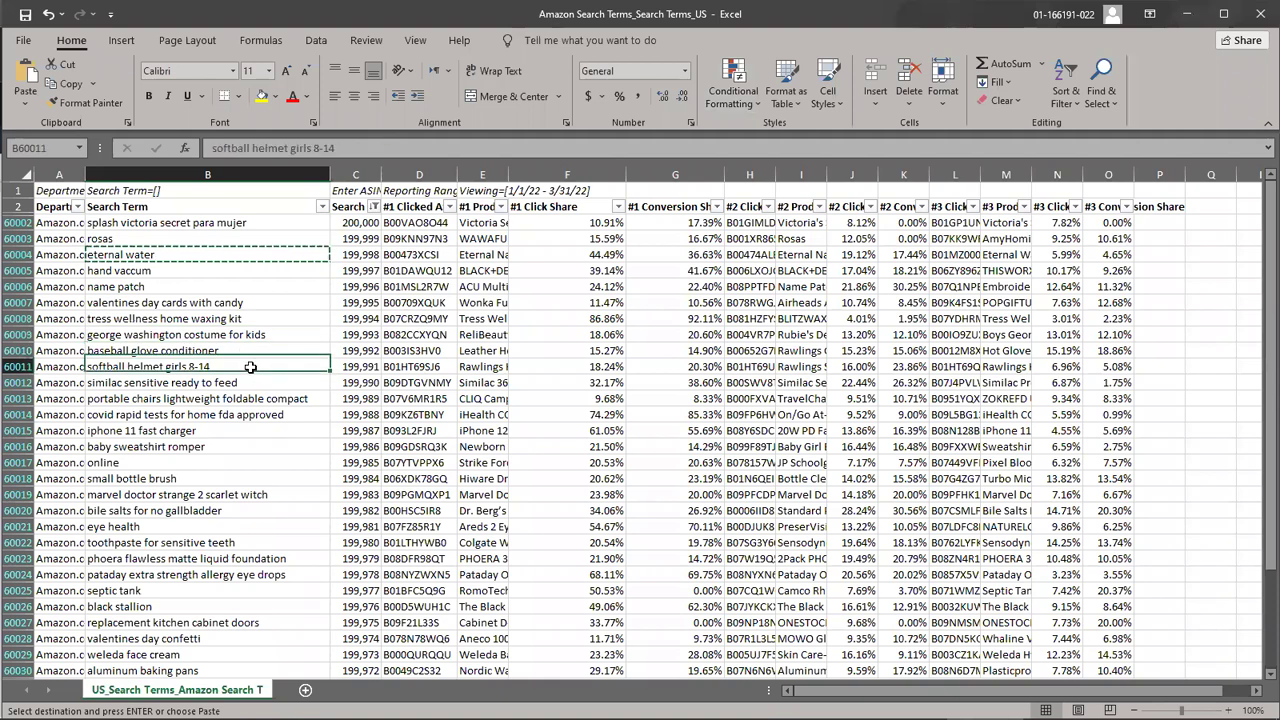
key(Down)
key(Down)
key(Up)
key(Up)
key(Up)
key(Up)
key(Up)
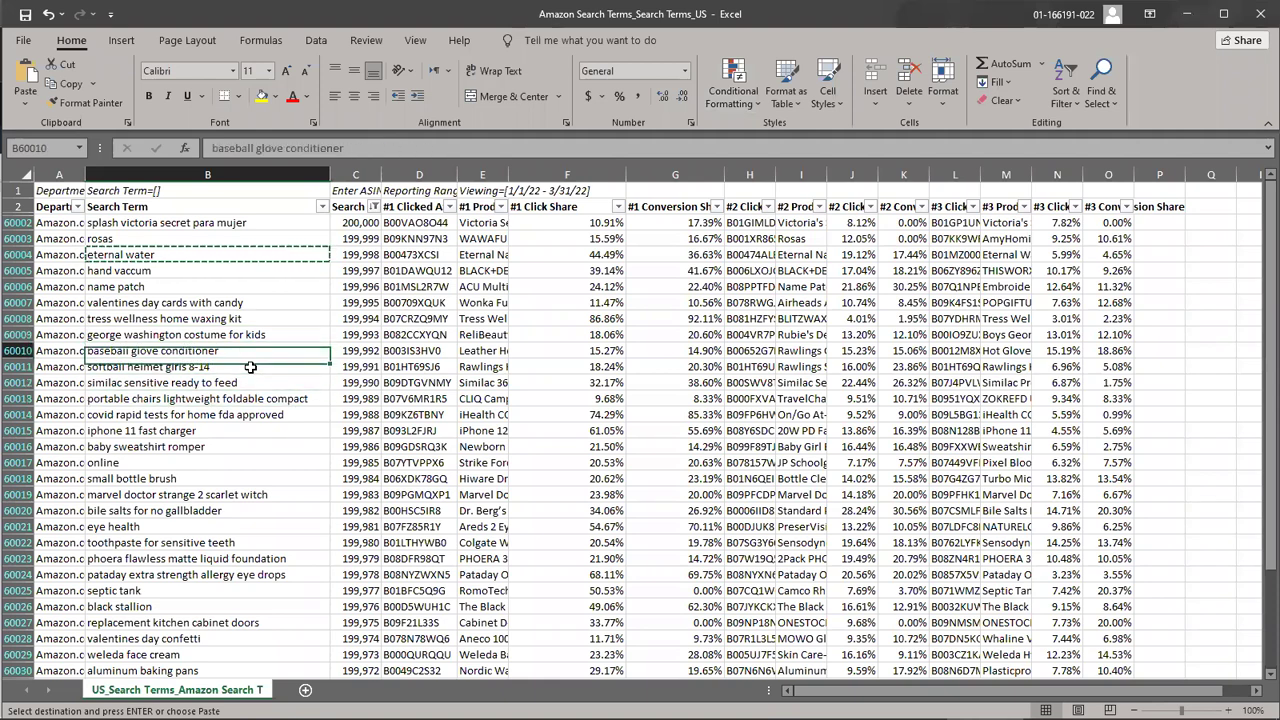
key(Up)
key(Up)
key(Up)
key(Up)
key(Up)
key(Up)
key(Up)
key(Down)
key(Down)
key(Down)
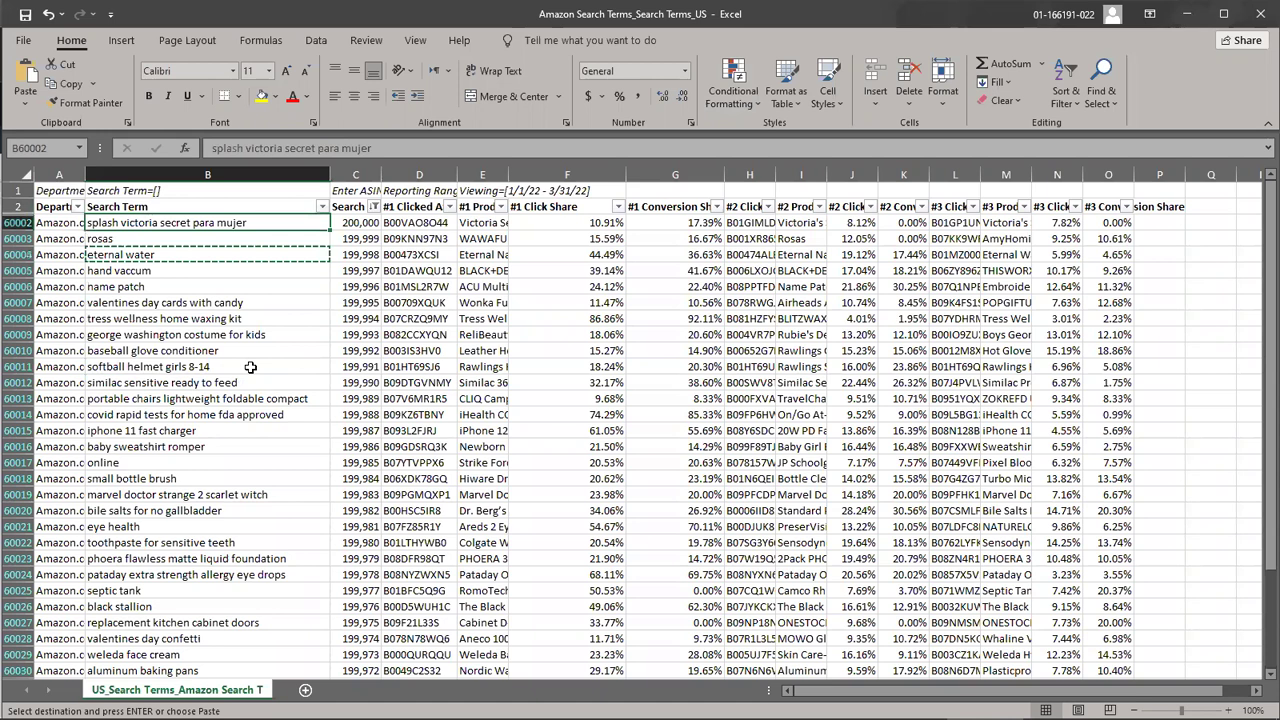
Copy the term "hand vaccum" from the Excel sheet and search for it on the Amazon page in Chrome
key(Down)
key(Down)
key(Down)
key(Down)
key(Up)
key(Up)
key(Up)
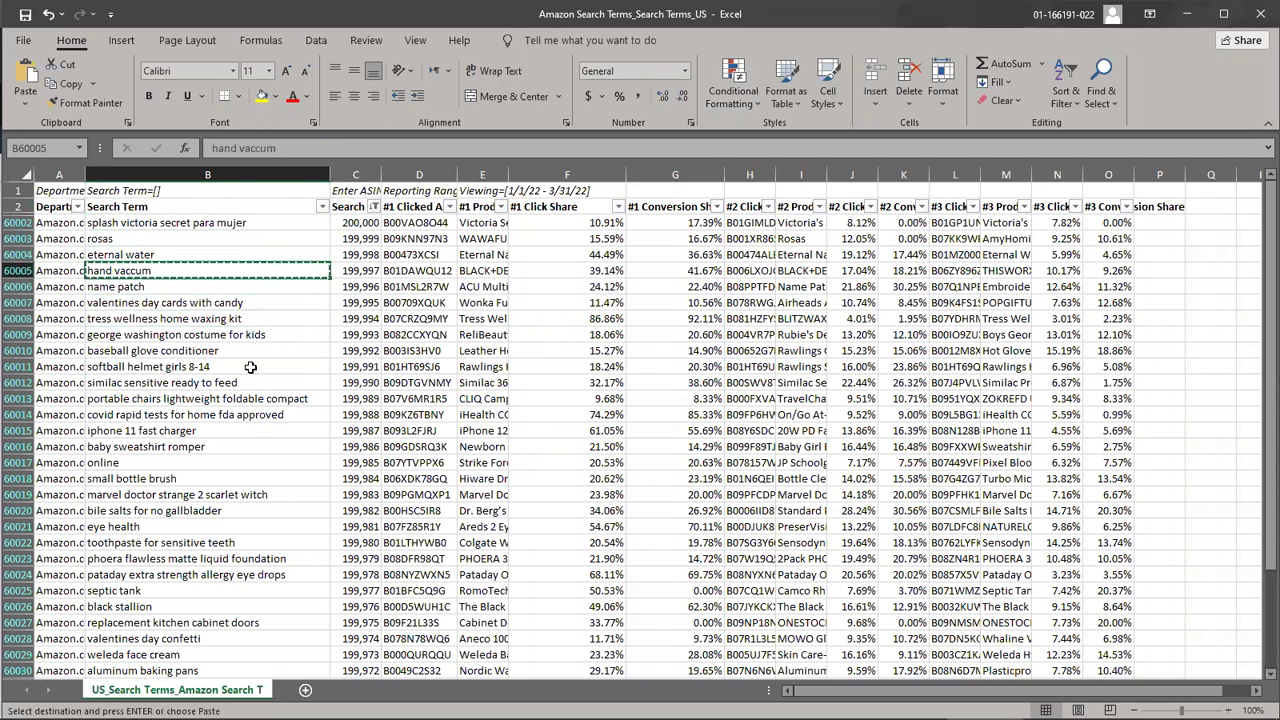
key(alt+Tab)
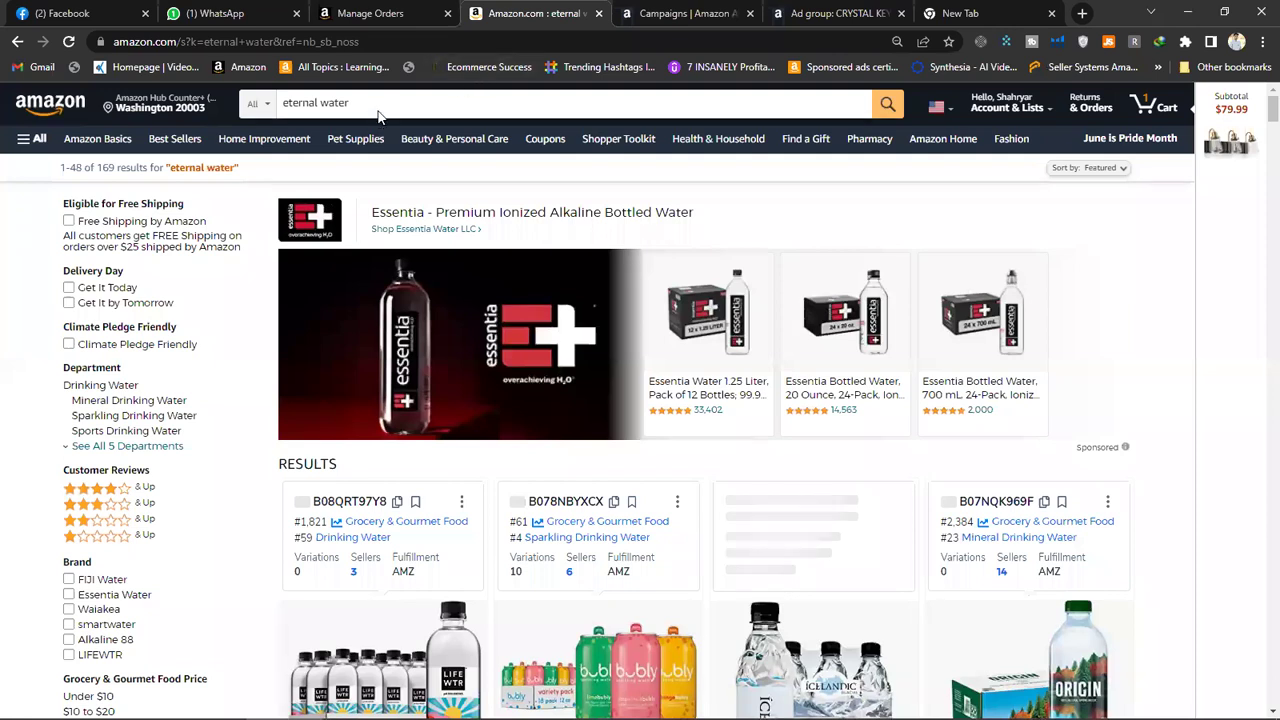
triple_click(379, 108)
text(hand vaccum)
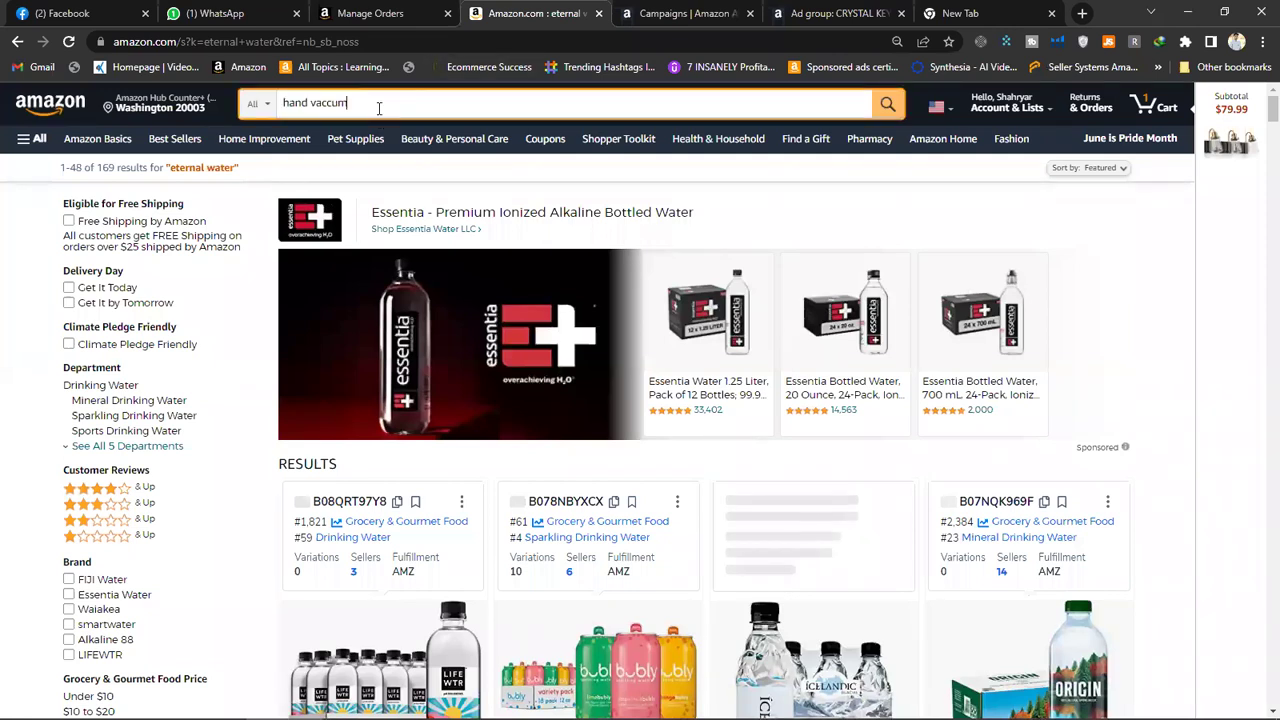
key(Return)
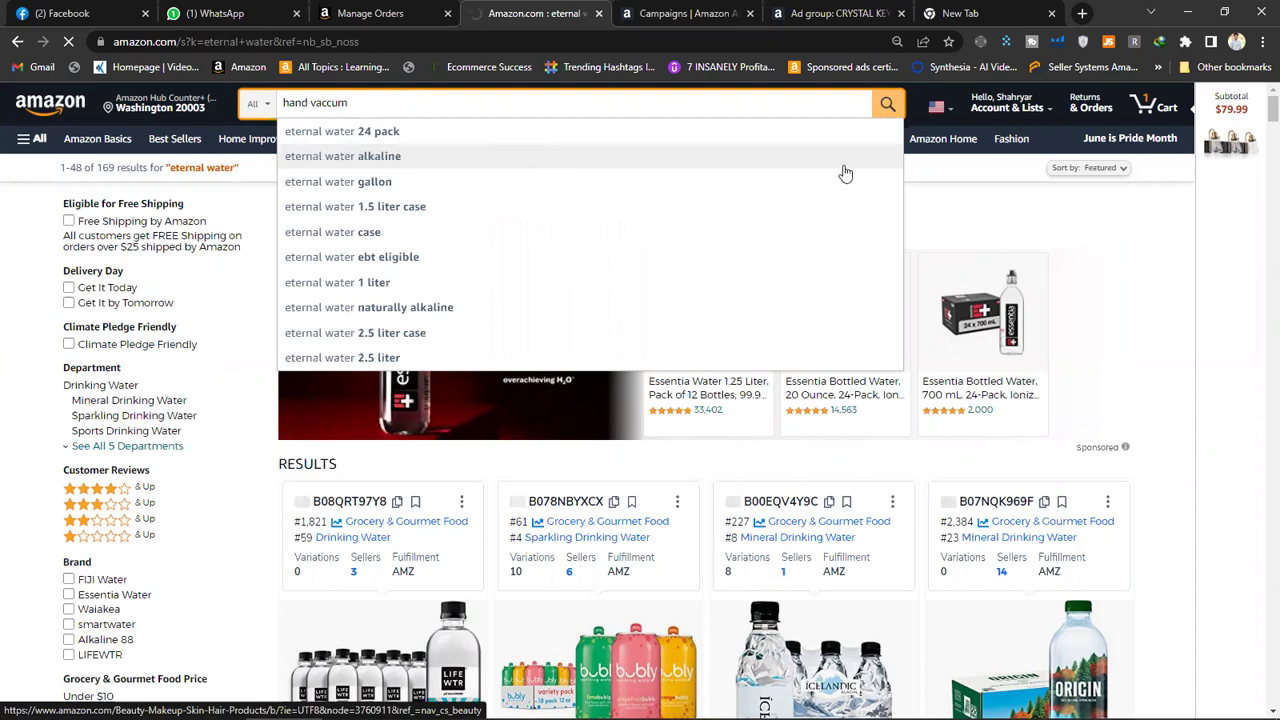
key(Return)
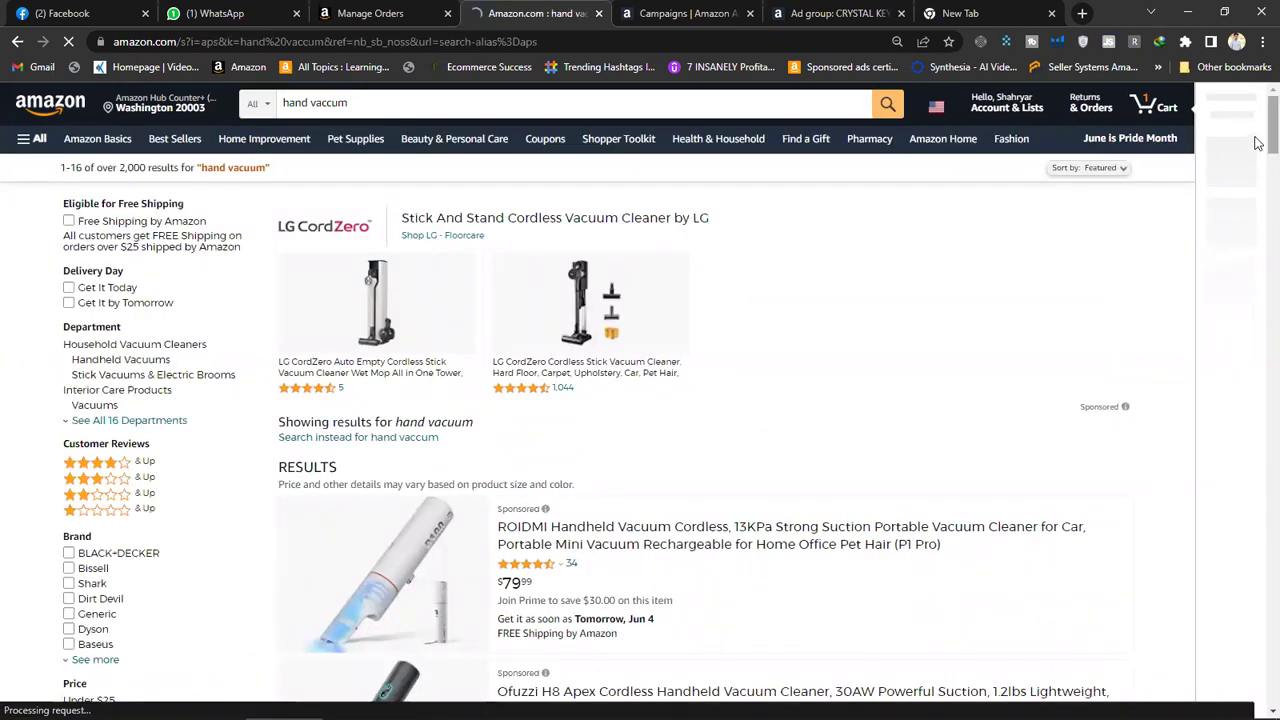
Examine the hand vacuum results through the Highly Rated and Amazon's Choice sections, checking monthly sales, revenue, fees and prices
scroll(1257, 160, down, 5)
scroll(1257, 170, down, 5)
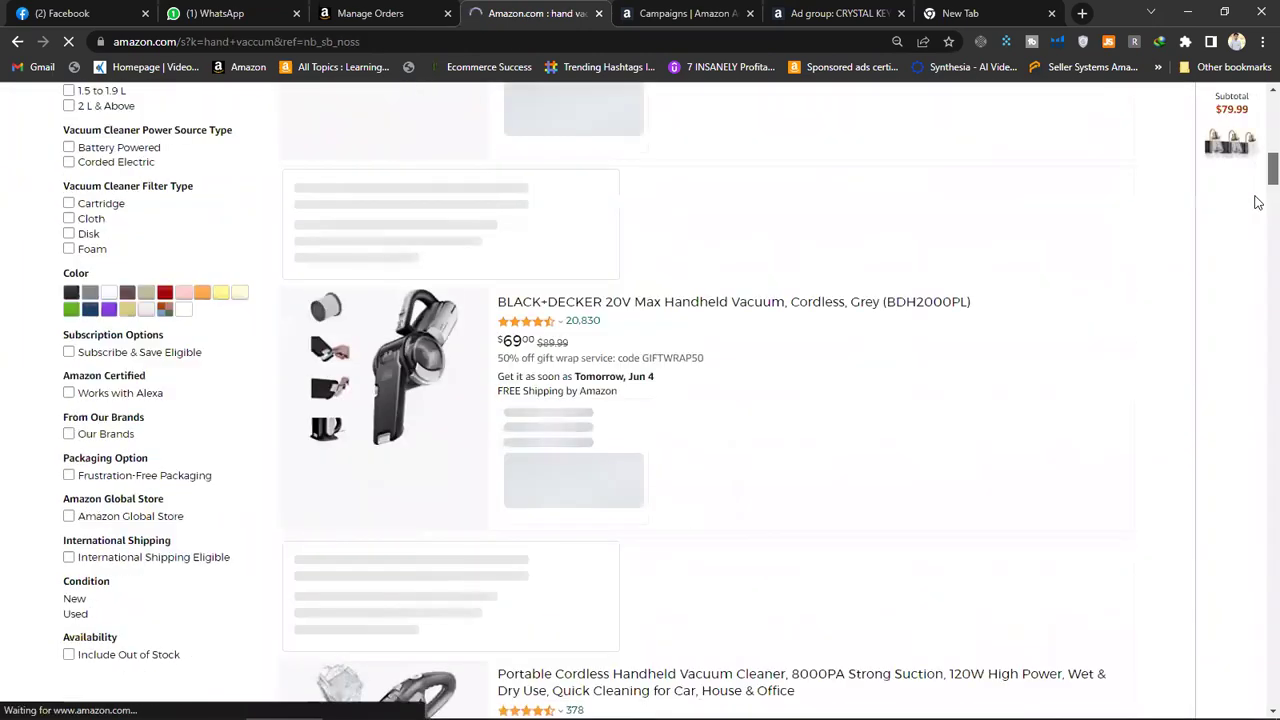
scroll(1257, 210, down, 4)
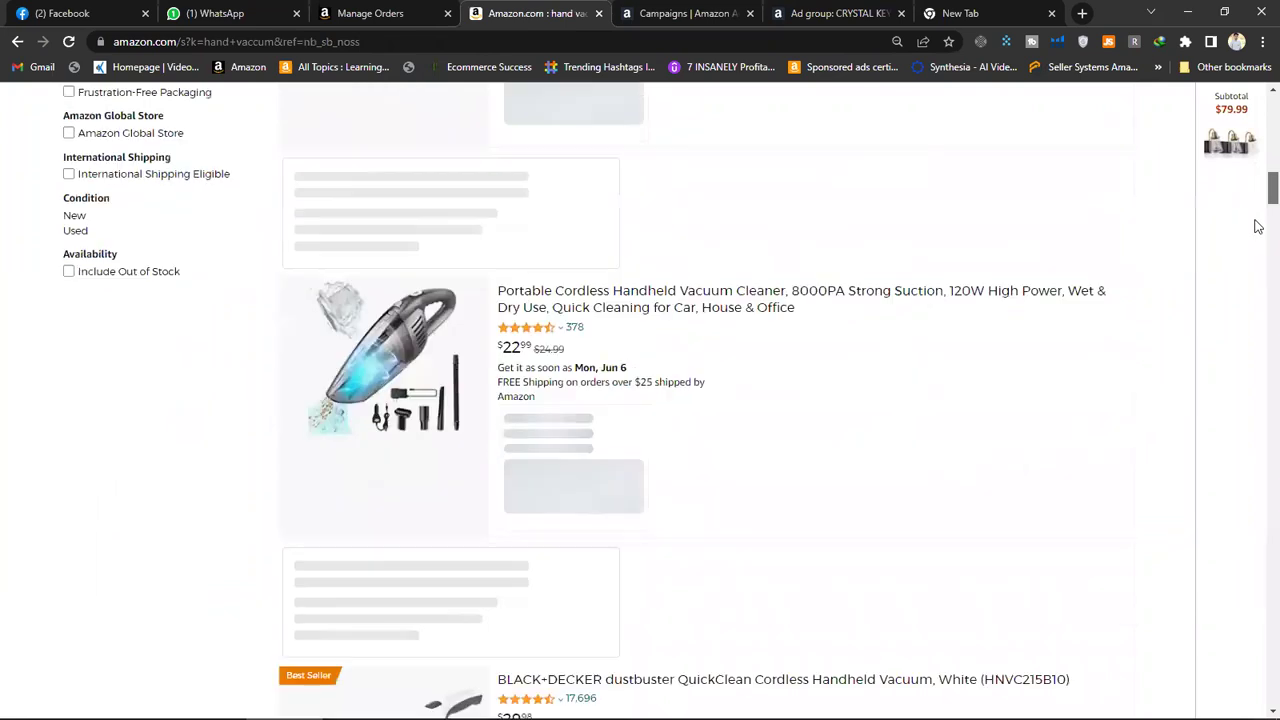
scroll(1257, 226, down, 4)
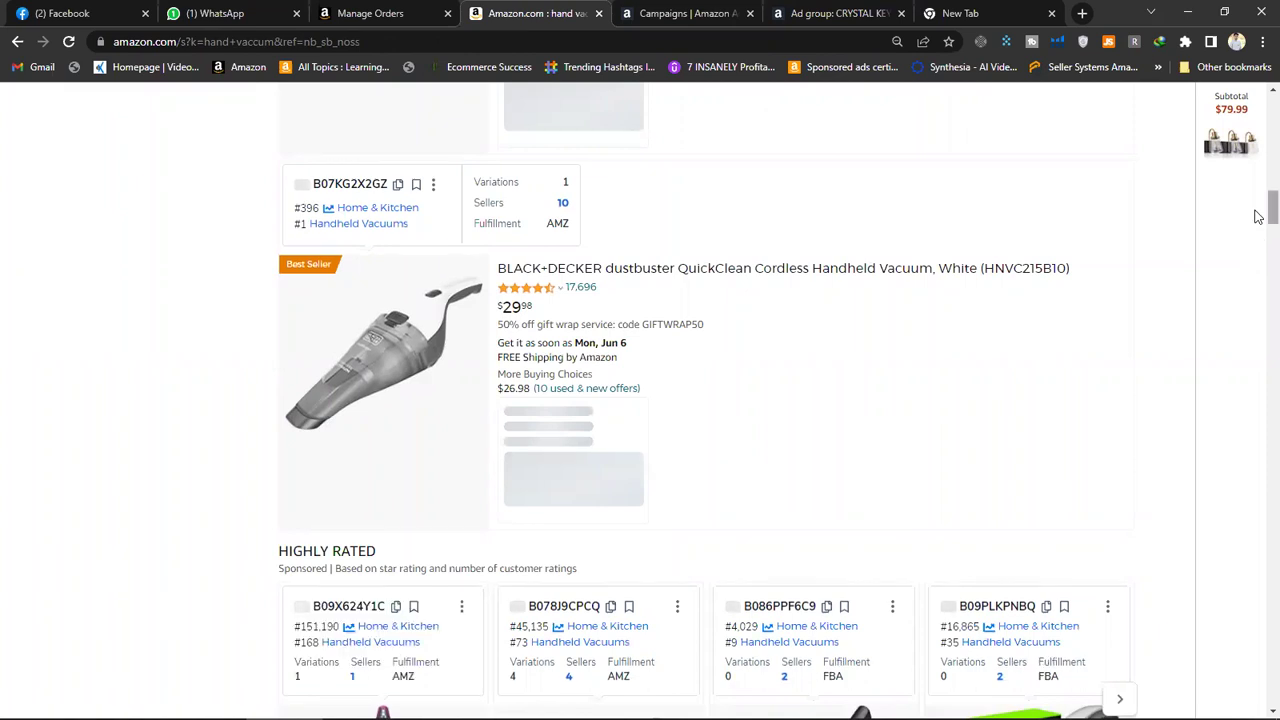
drag(1258, 217, 1258, 252)
scroll(1258, 252, down, 2)
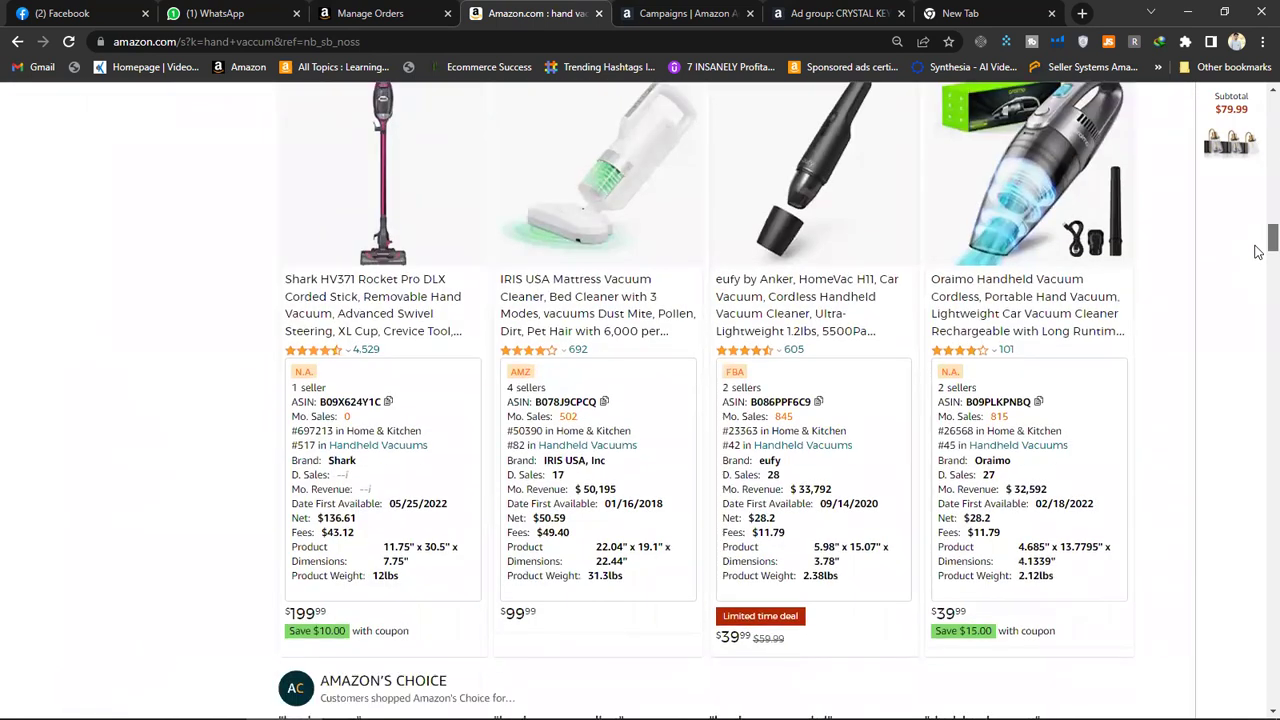
drag(1258, 252, 1258, 276)
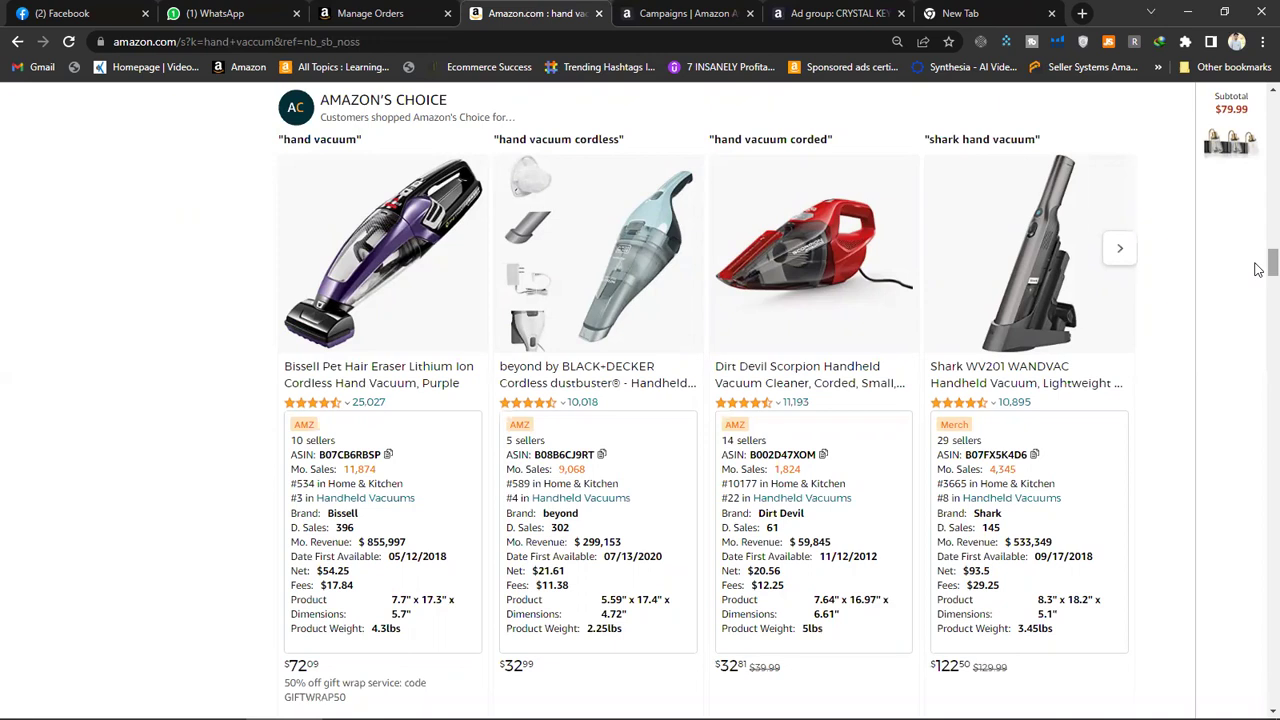
drag(1258, 269, 1258, 287)
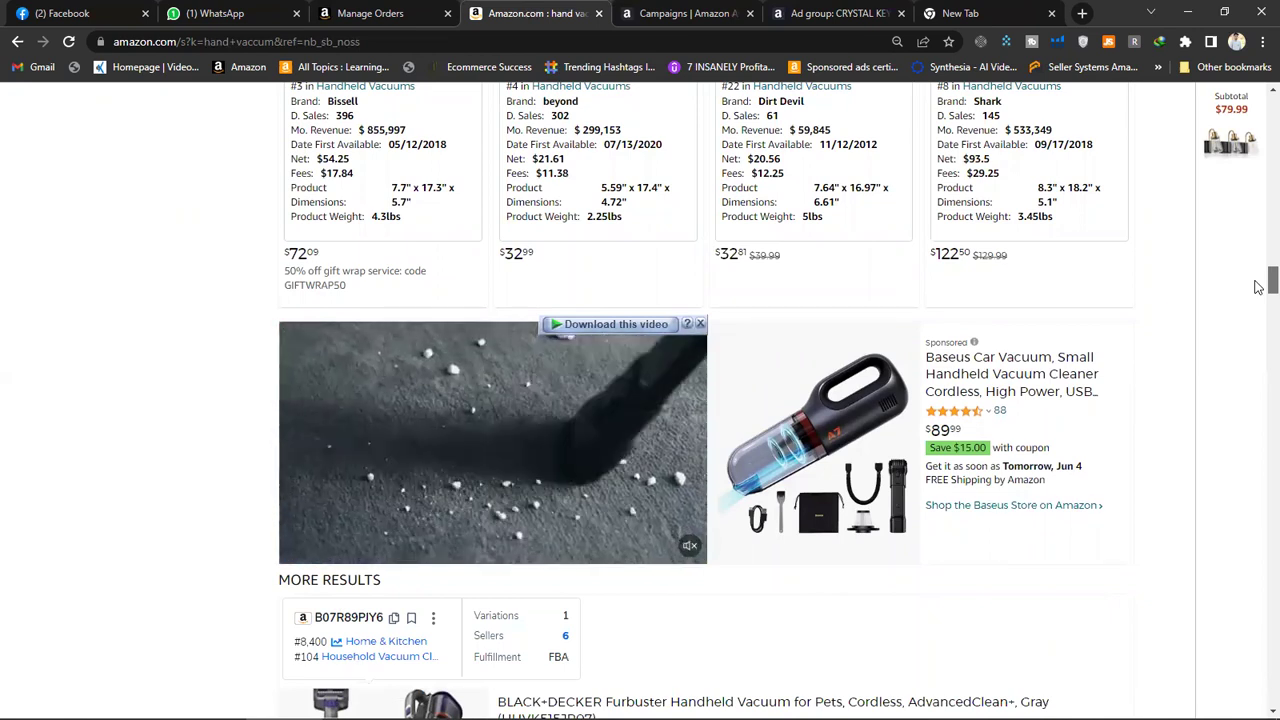
Examine the individual hand vacuum listings under More Results, comparing brands, seller counts, monthly sales, revenue and launch dates
scroll(1258, 288, down, 2)
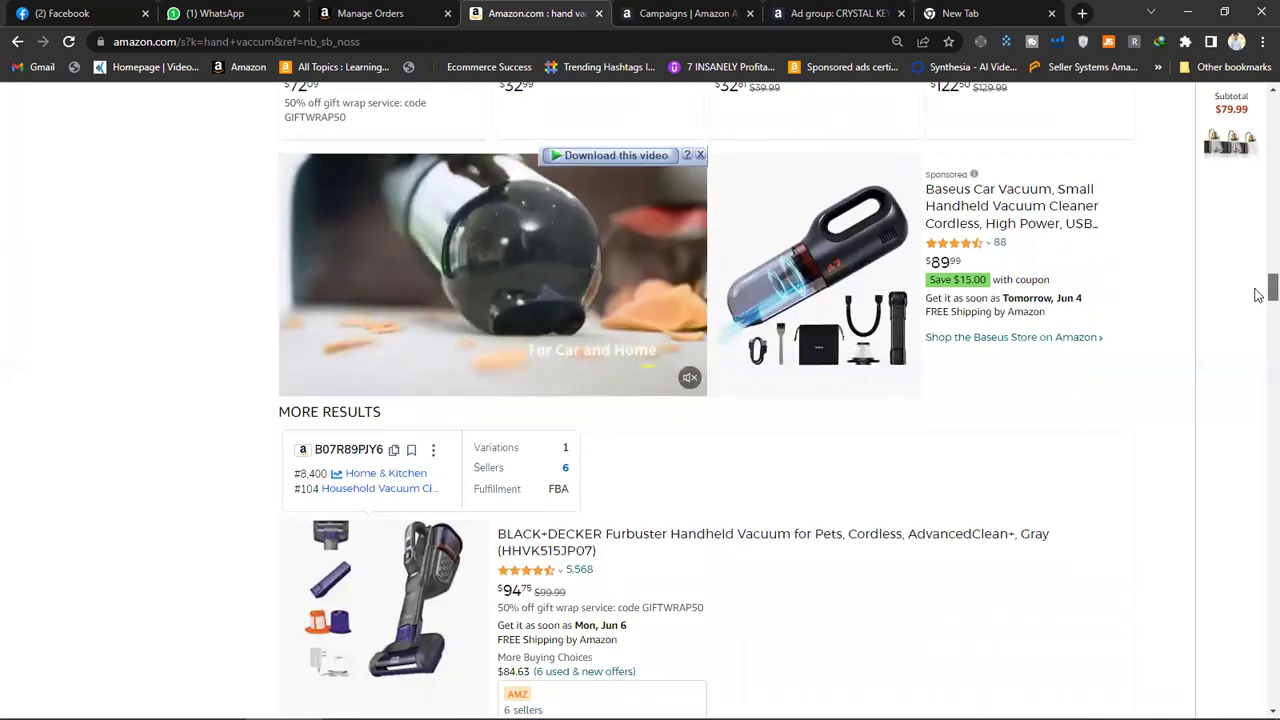
scroll(1258, 295, down, 2)
scroll(1258, 292, down, 1)
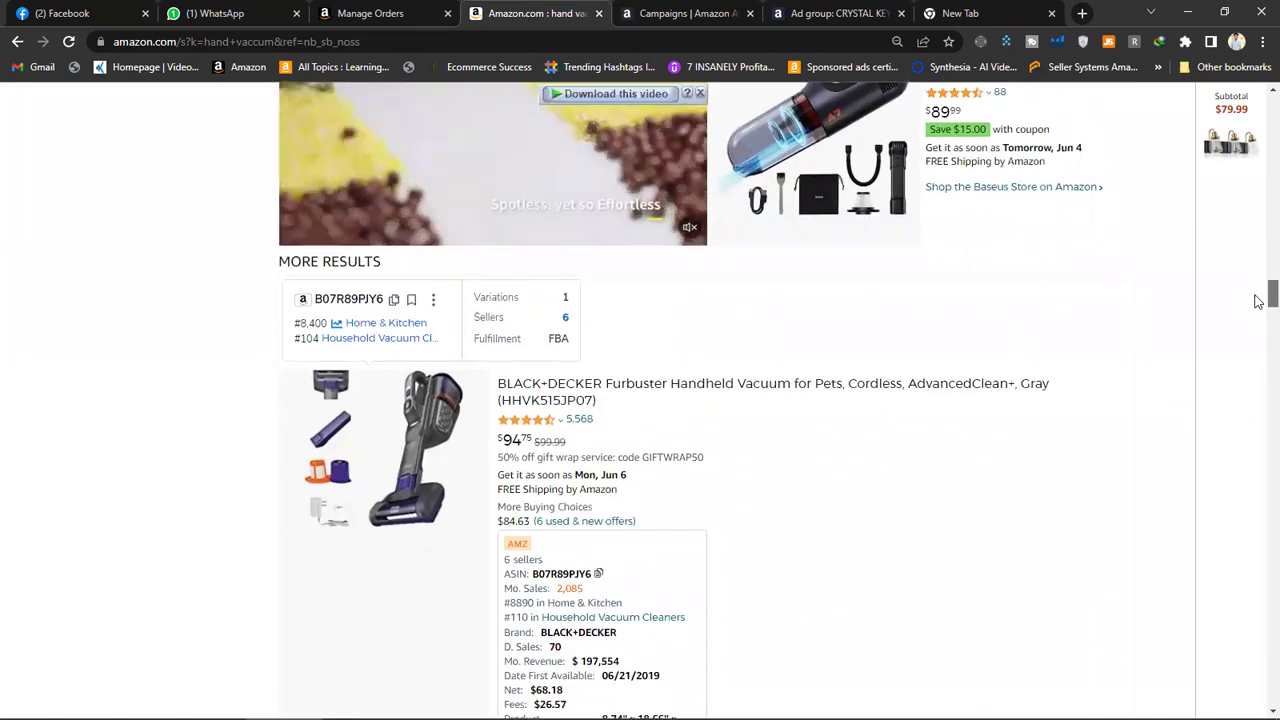
scroll(1258, 288, up, 3)
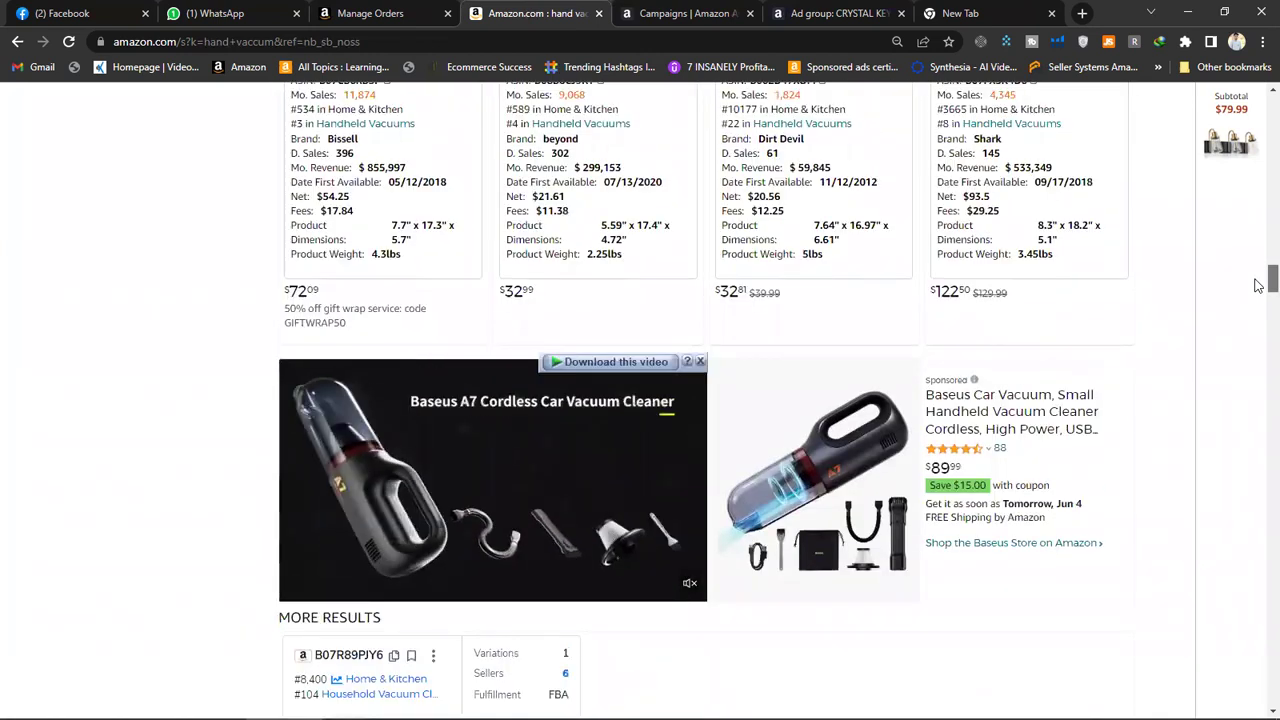
scroll(1258, 286, down, 5)
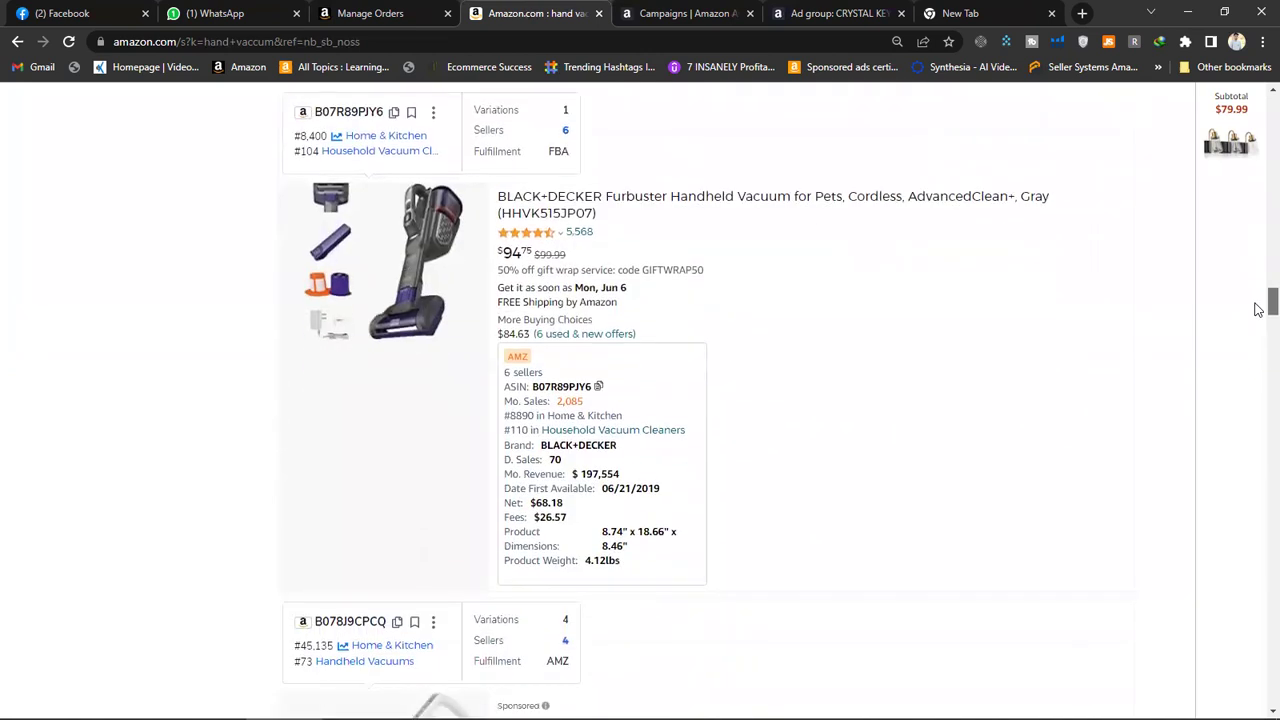
scroll(1258, 329, down, 4)
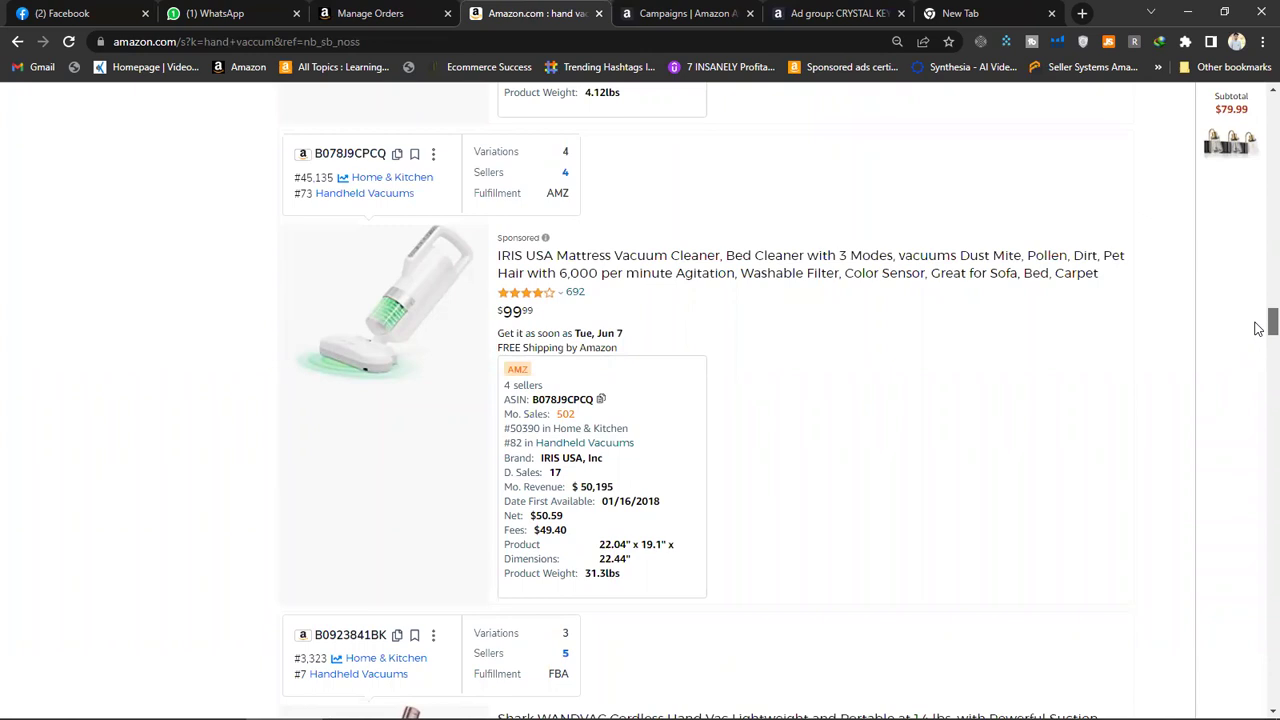
scroll(1258, 329, down, 5)
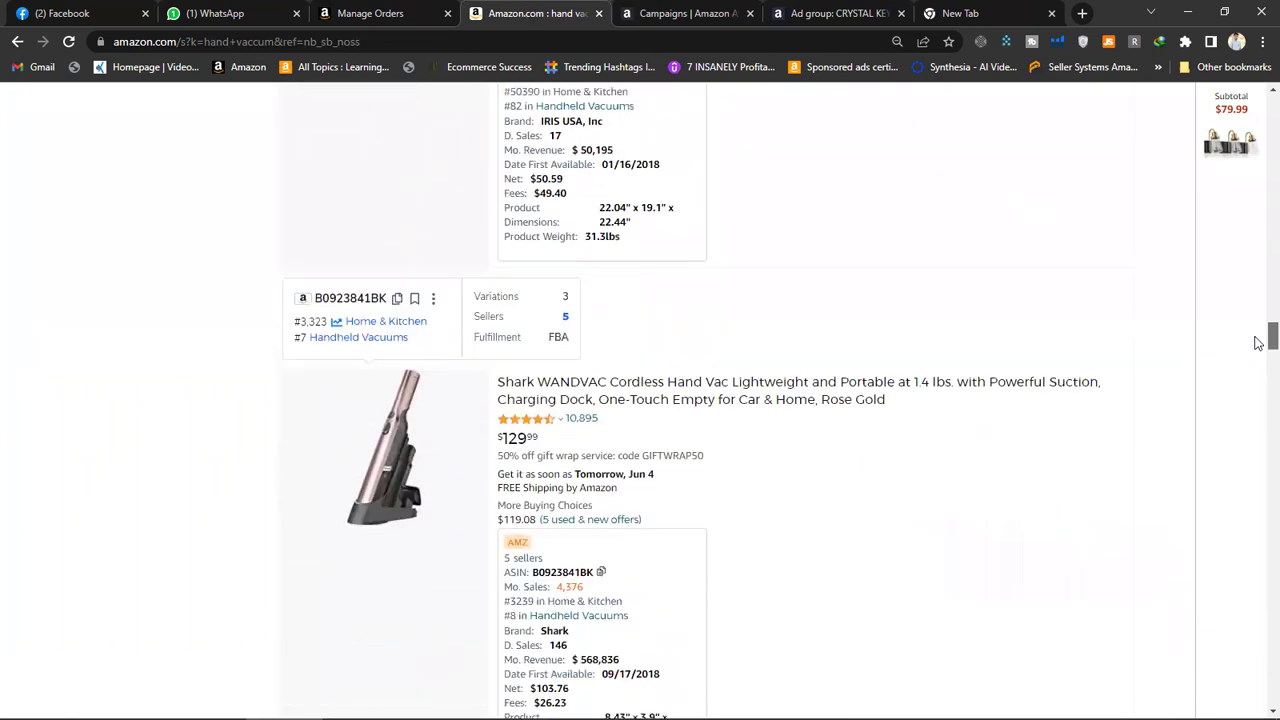
scroll(1258, 350, down, 6)
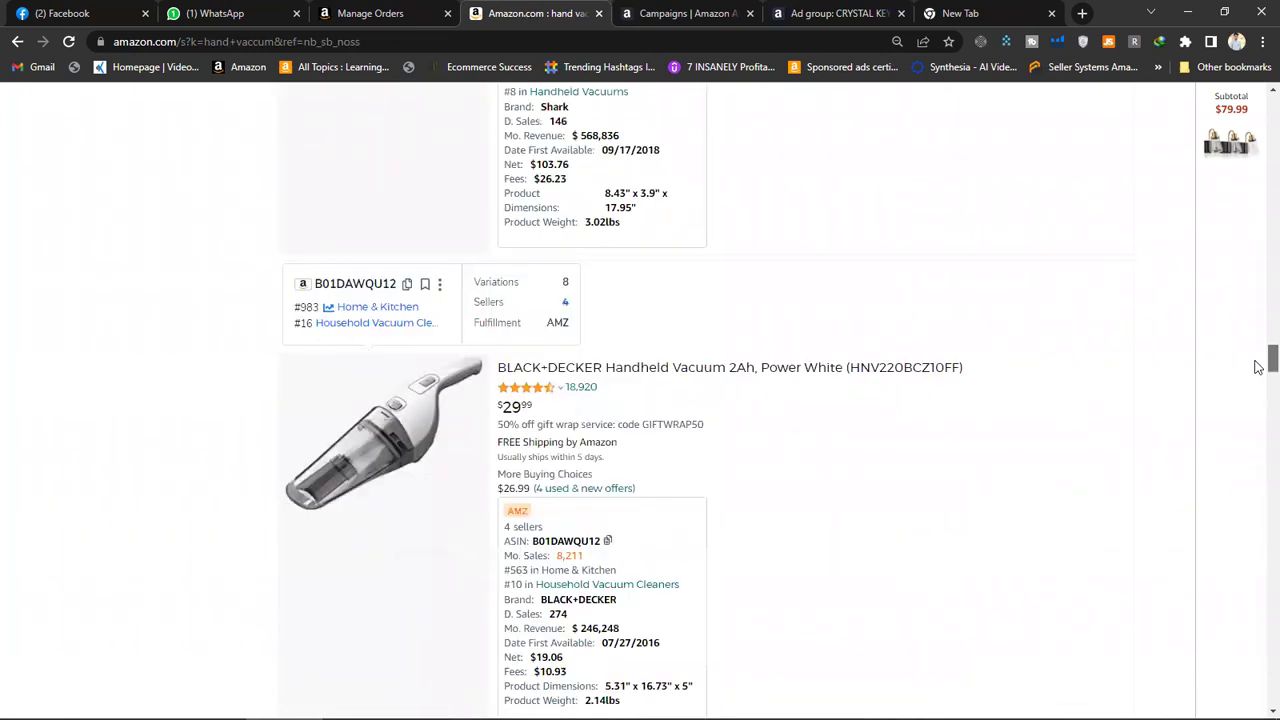
scroll(1258, 381, down, 1)
scroll(1258, 385, up, 2)
scroll(1258, 392, down, 6)
scroll(1258, 410, down, 5)
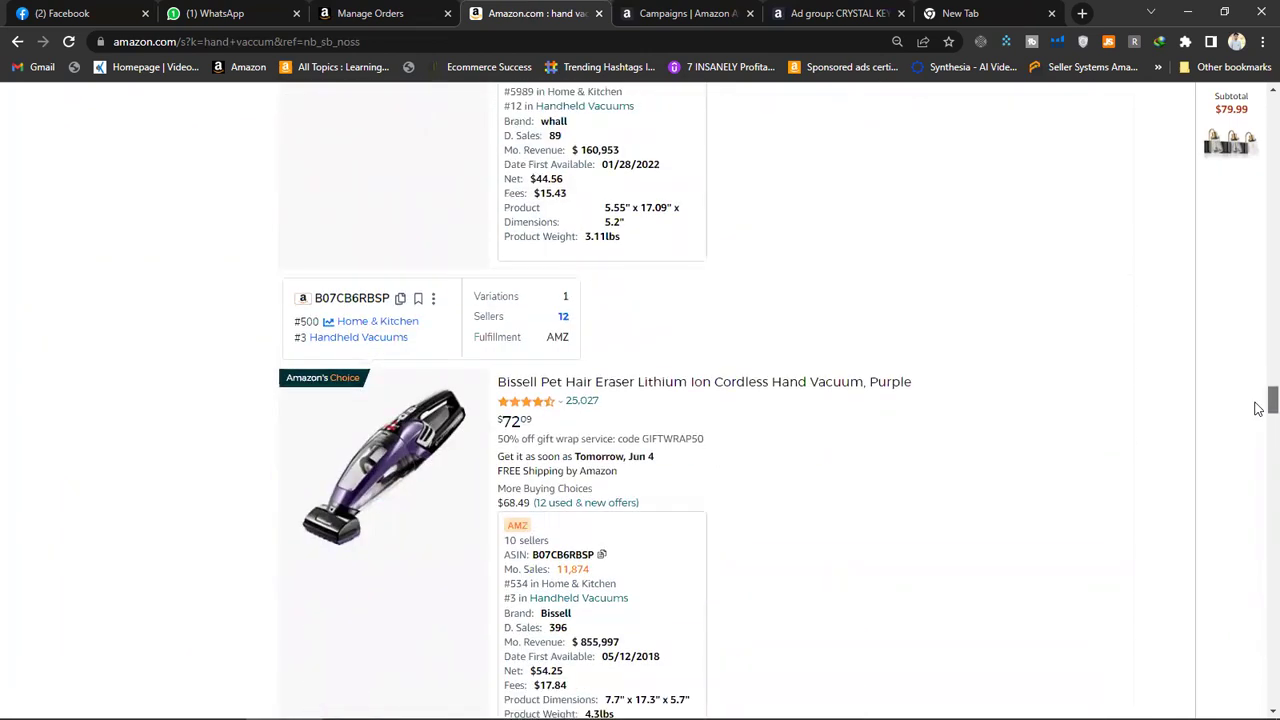
scroll(1258, 430, down, 5)
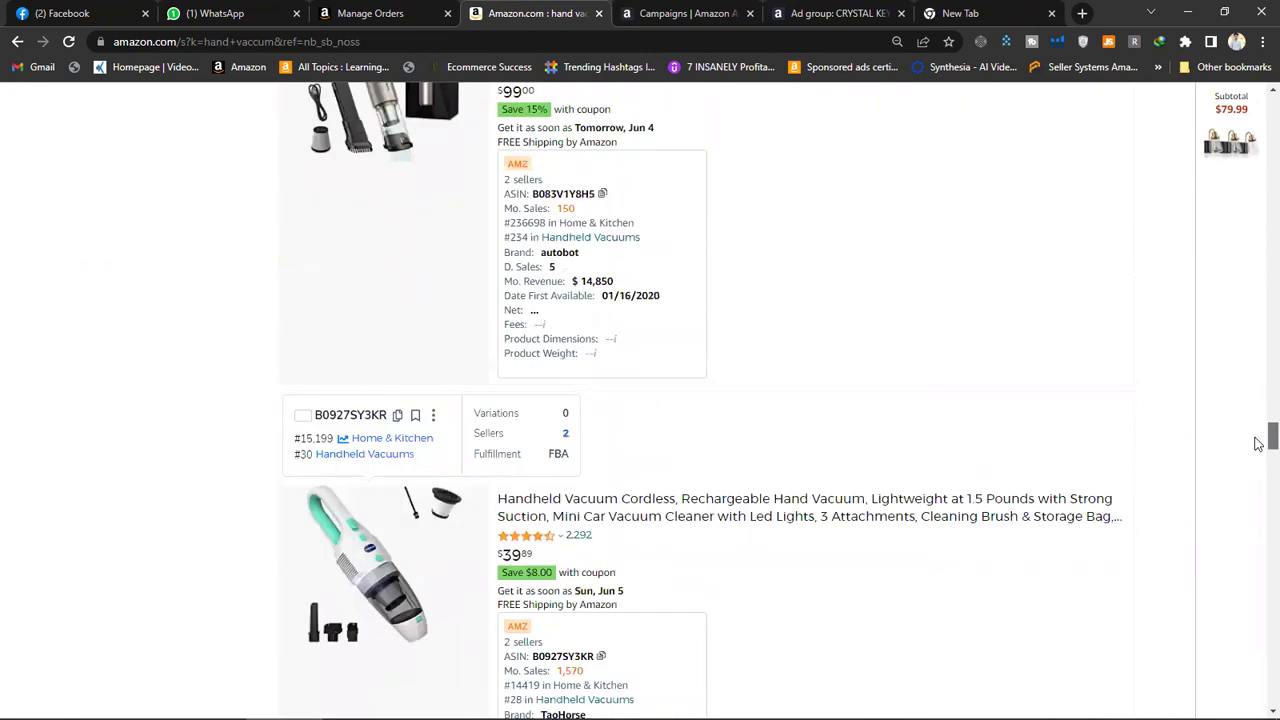
scroll(1258, 455, down, 4)
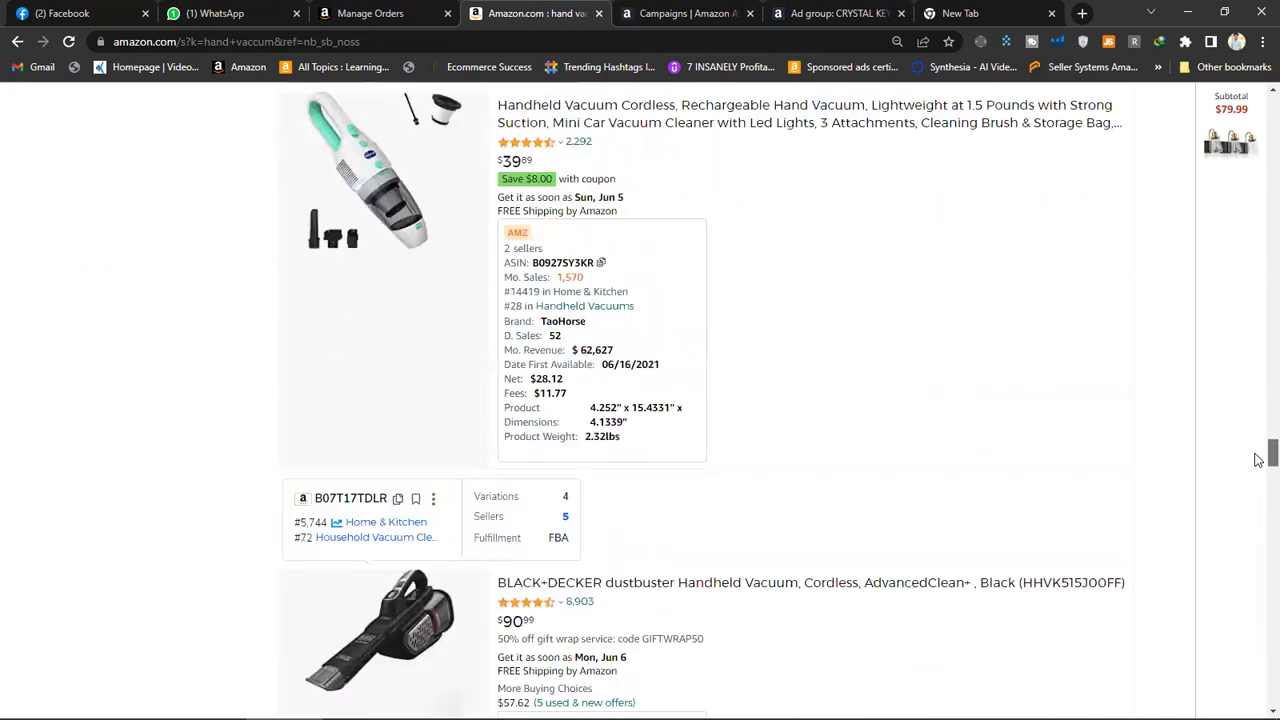
scroll(1258, 455, up, 2)
scroll(1258, 465, down, 4)
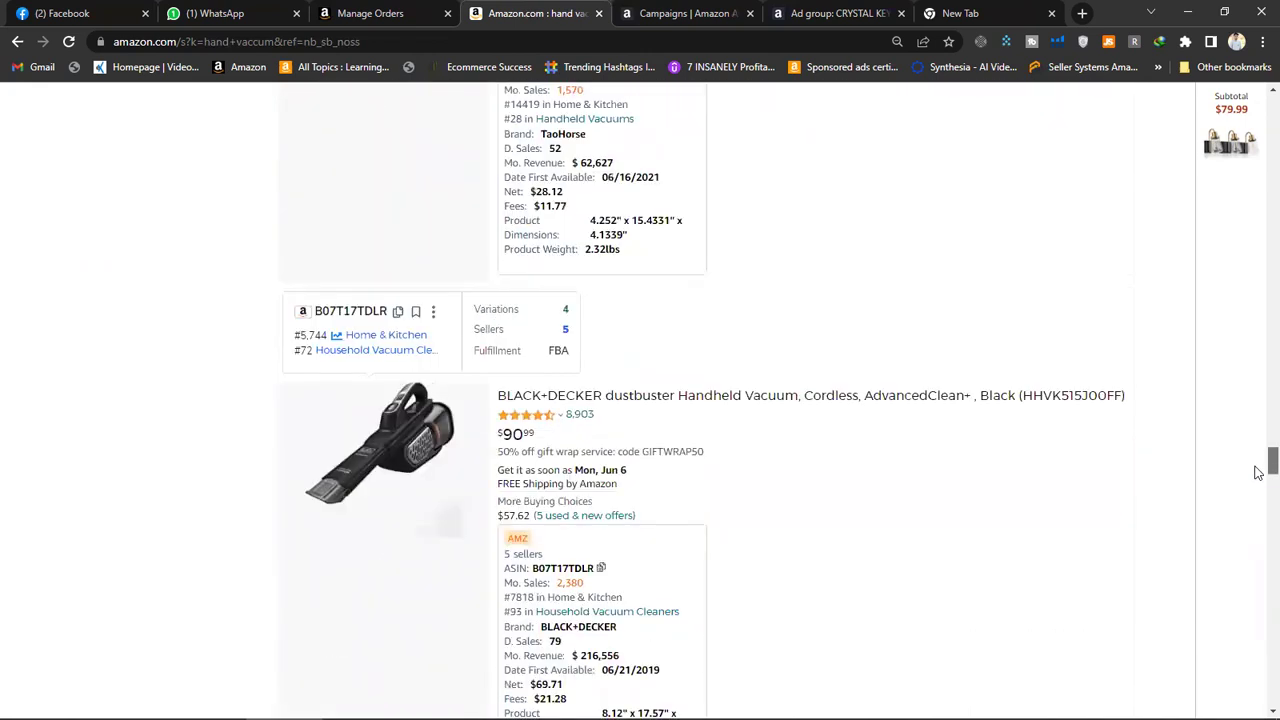
scroll(1258, 473, down, 2)
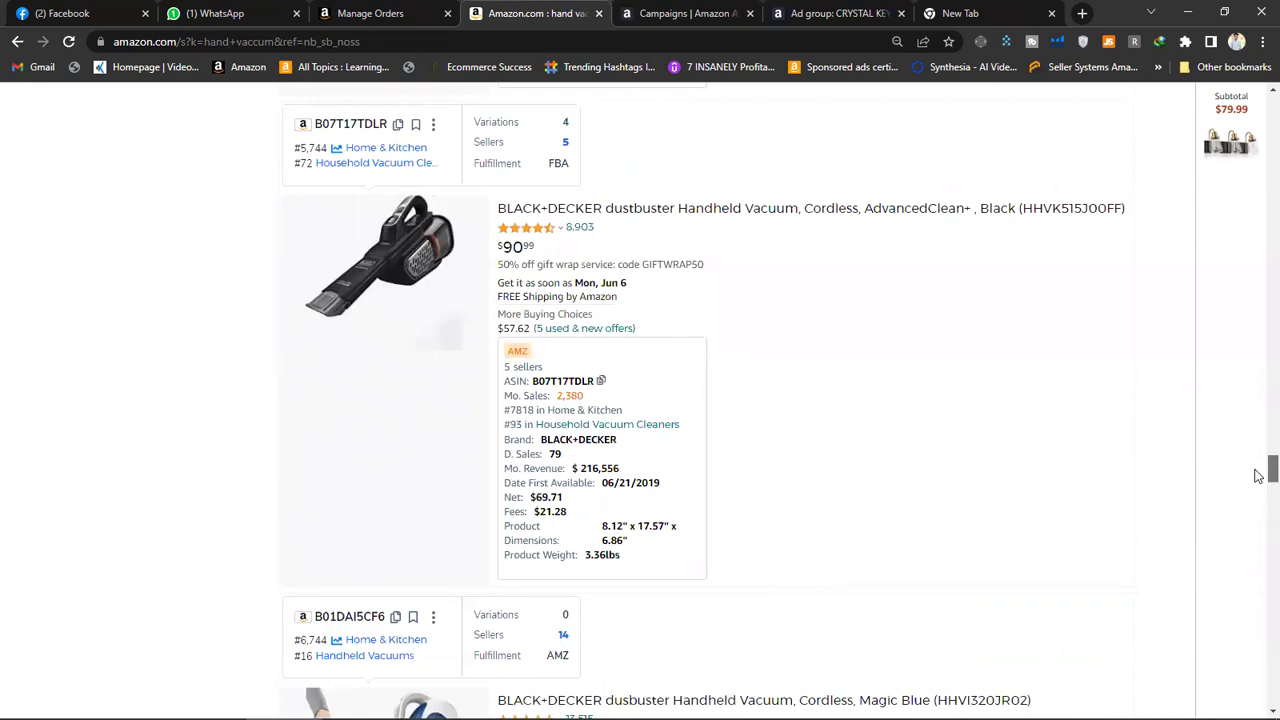
scroll(1258, 480, down, 3)
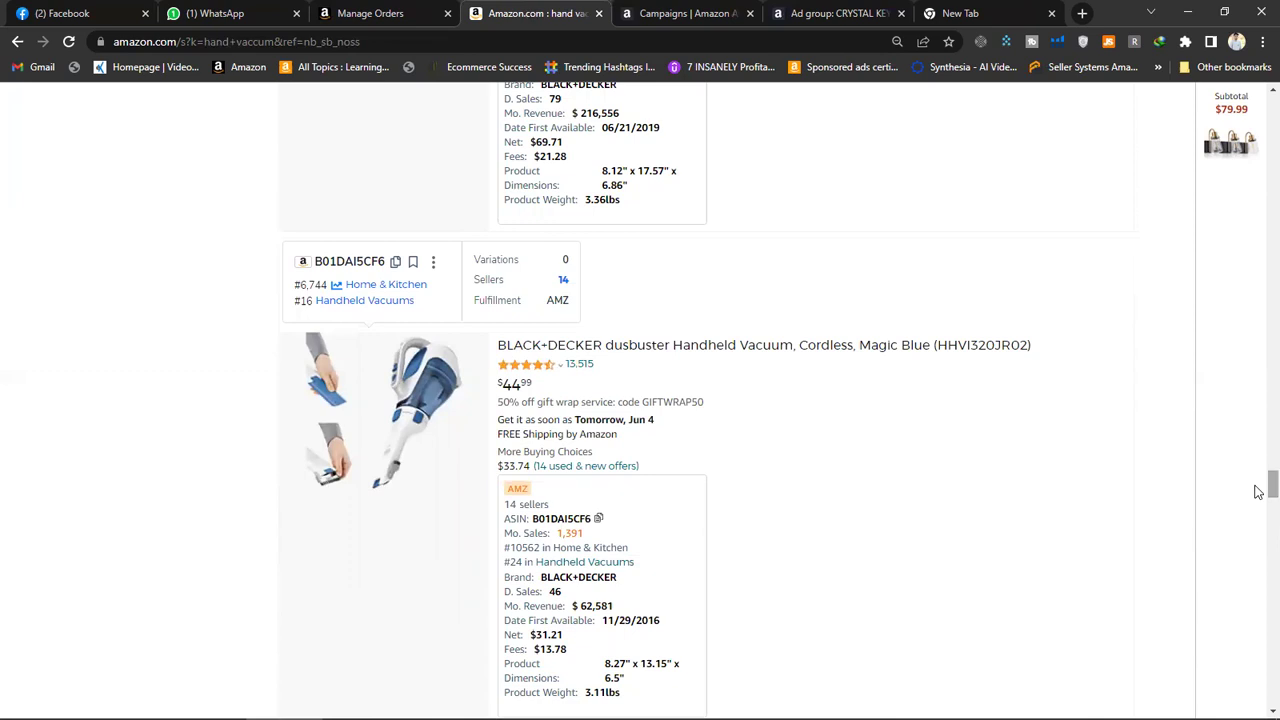
Switch back to the Excel workbook, review the terms from "name patch" to "george washington costume for kids", and reselect "hand vaccum"
key(alt+Tab)
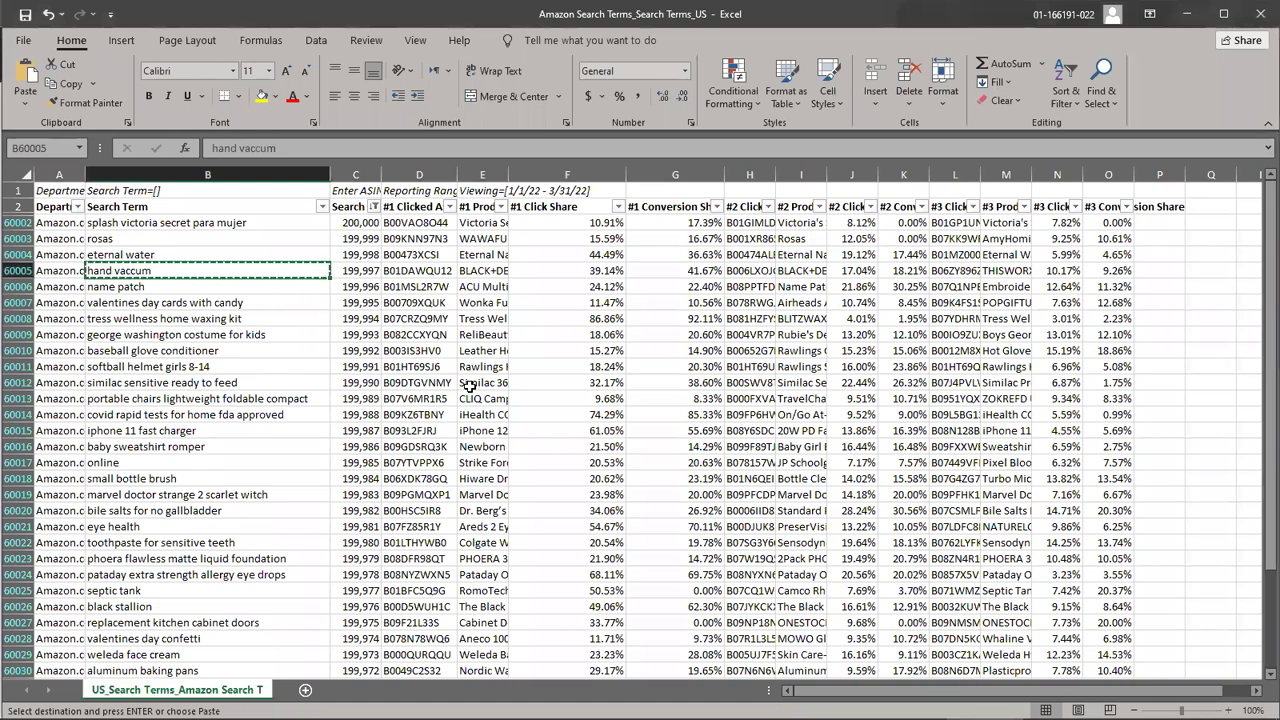
click(218, 290)
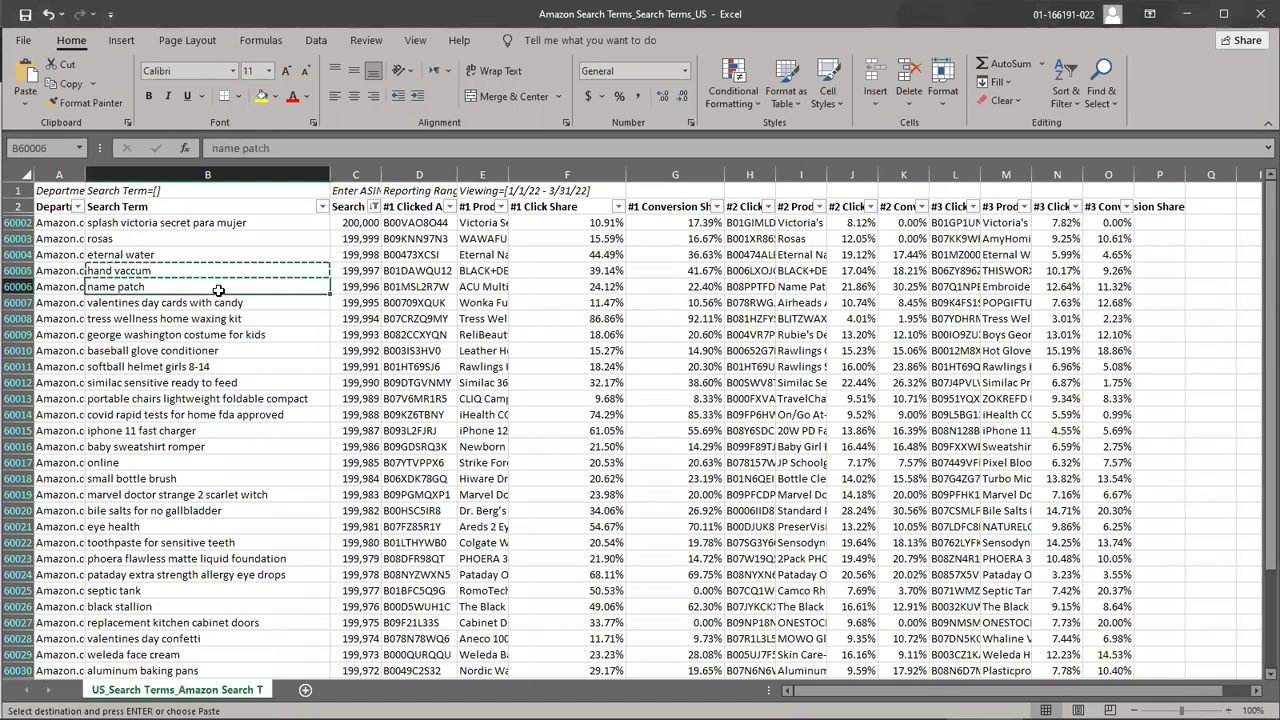
key(Down)
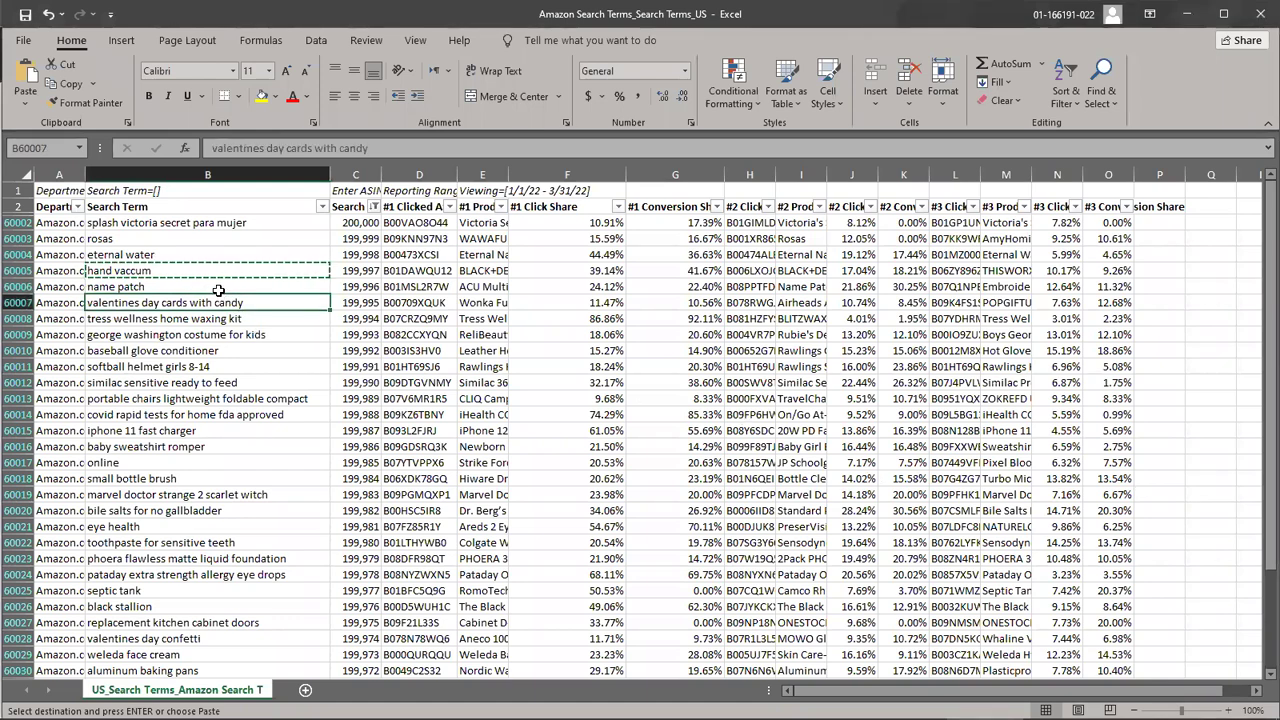
key(Down)
key(Down)
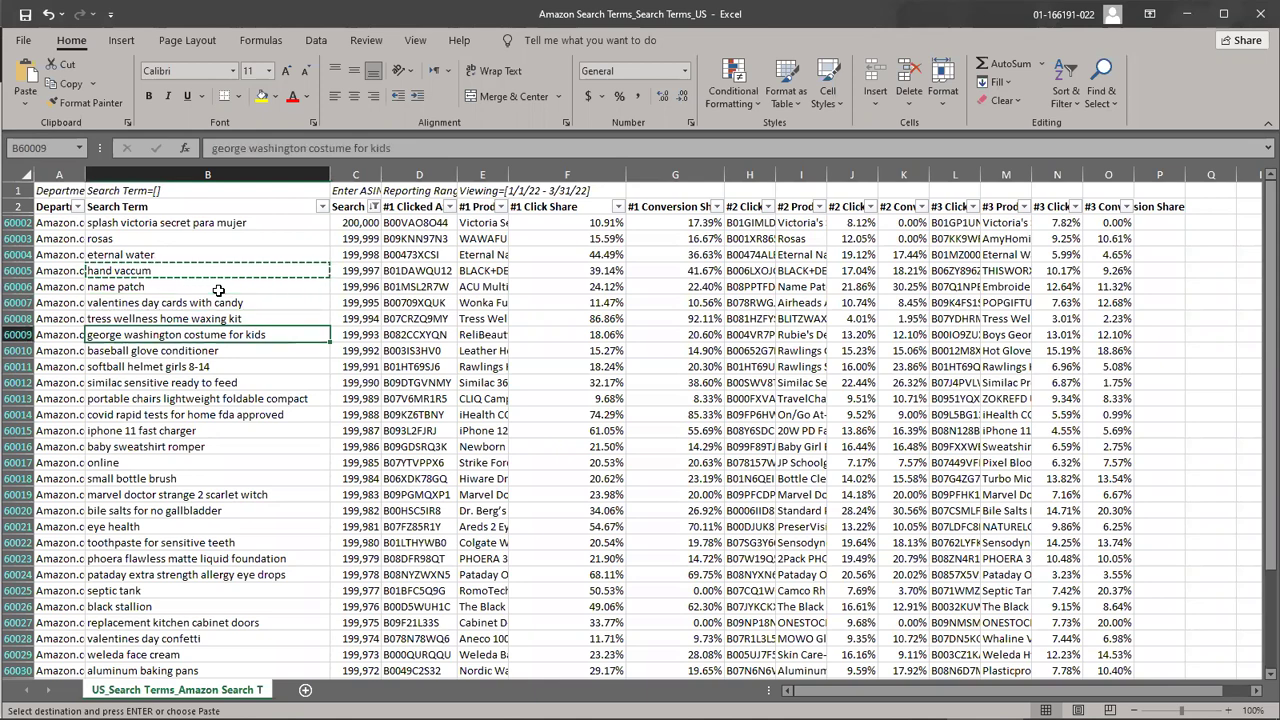
click(199, 272)
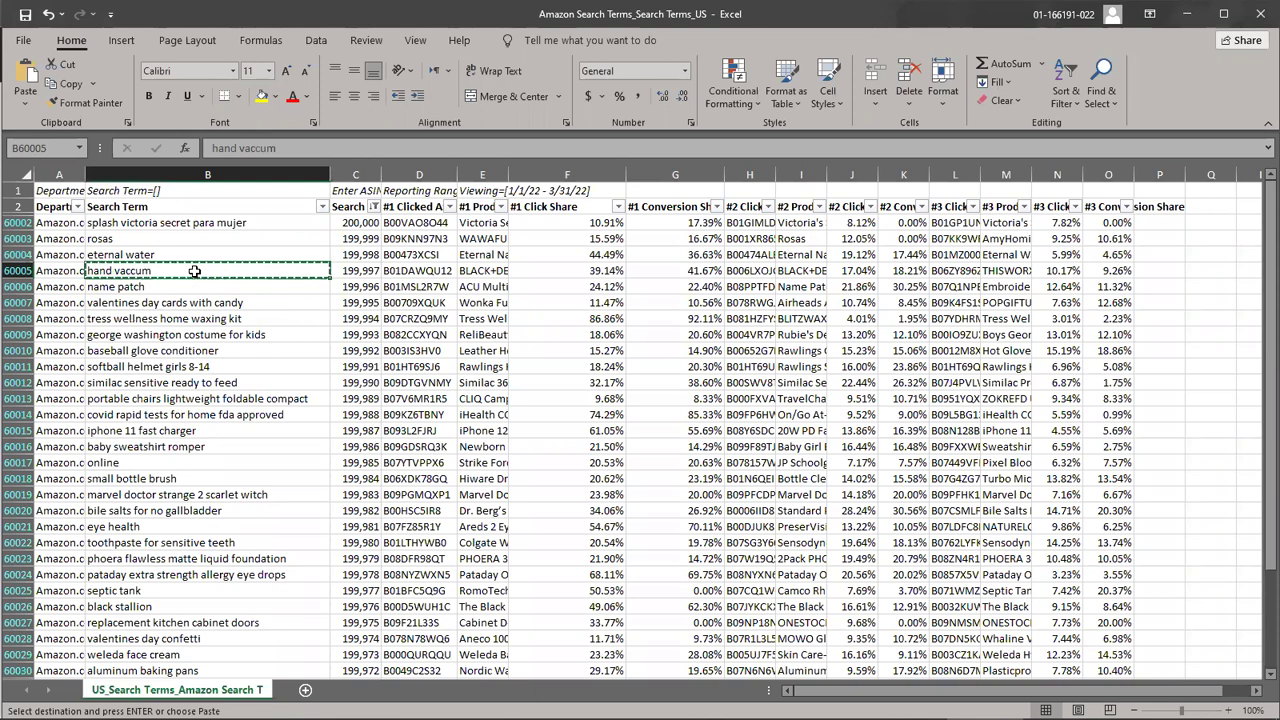
Highlight the "hand vaccum" cell with a light green fill and move on to the term "name patch"
click(276, 96)
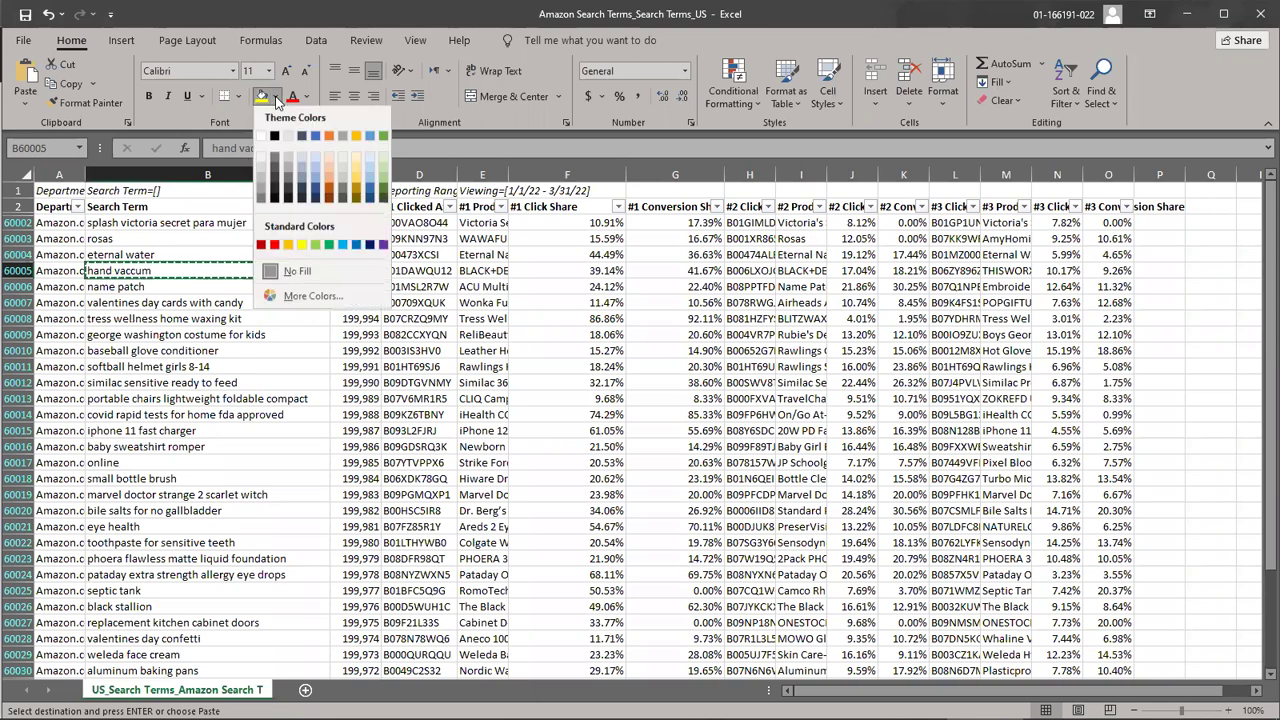
click(317, 248)
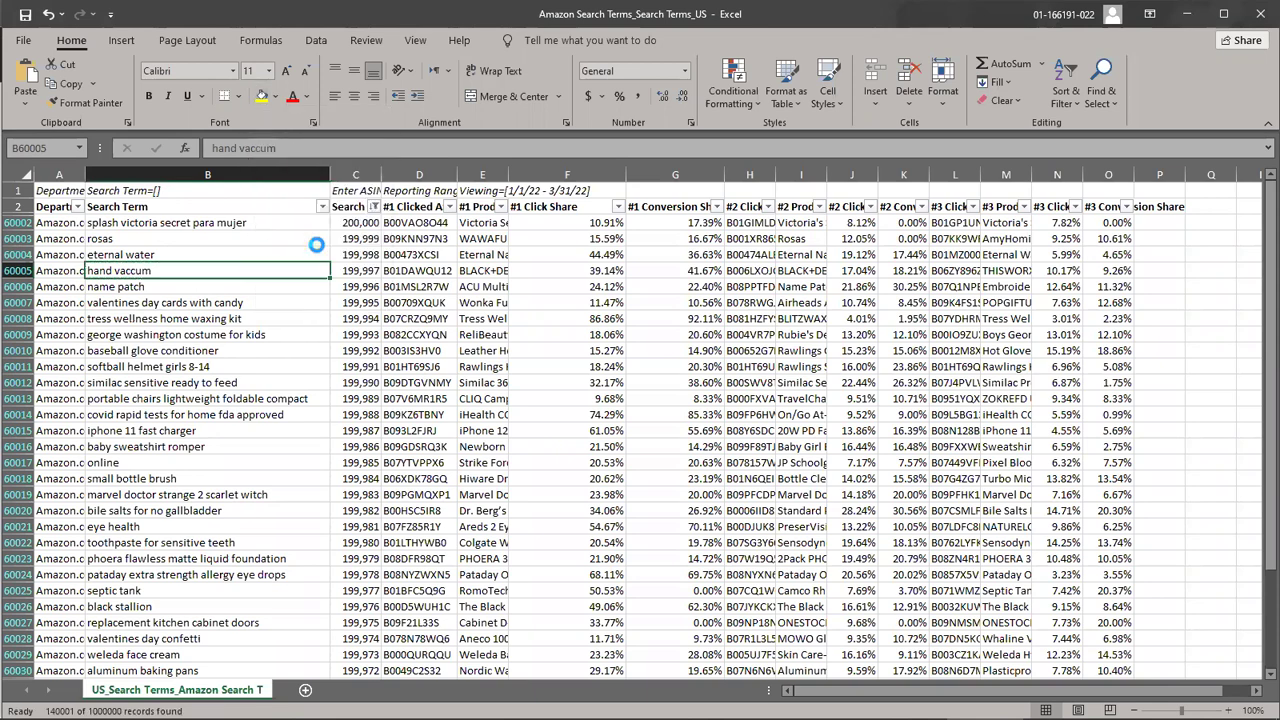
click(212, 302)
click(229, 288)
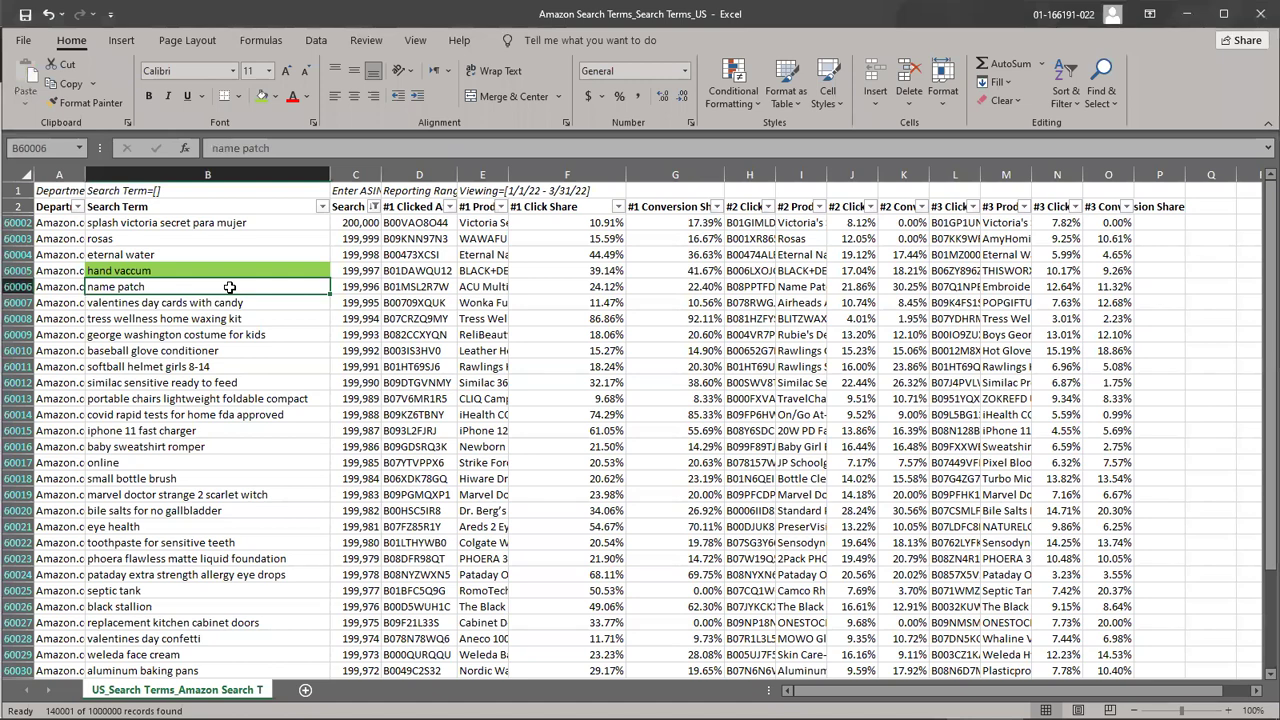
Review the search terms below "name patch" down to "ajisai womens joggers pants" for further product ideas
key(Down)
key(Down)
key(Down)
key(Down)
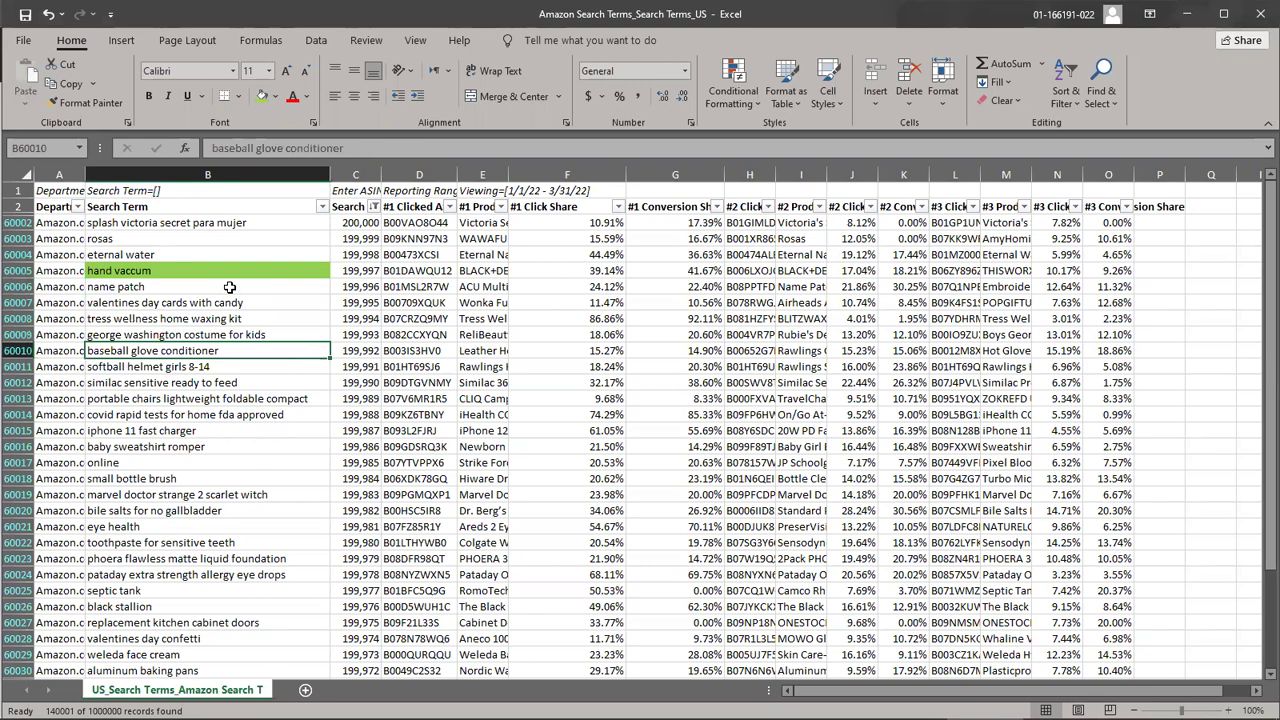
key(Down)
key(Down)
key(Down)
key(Down)
key(Down)
key(Down)
key(Down)
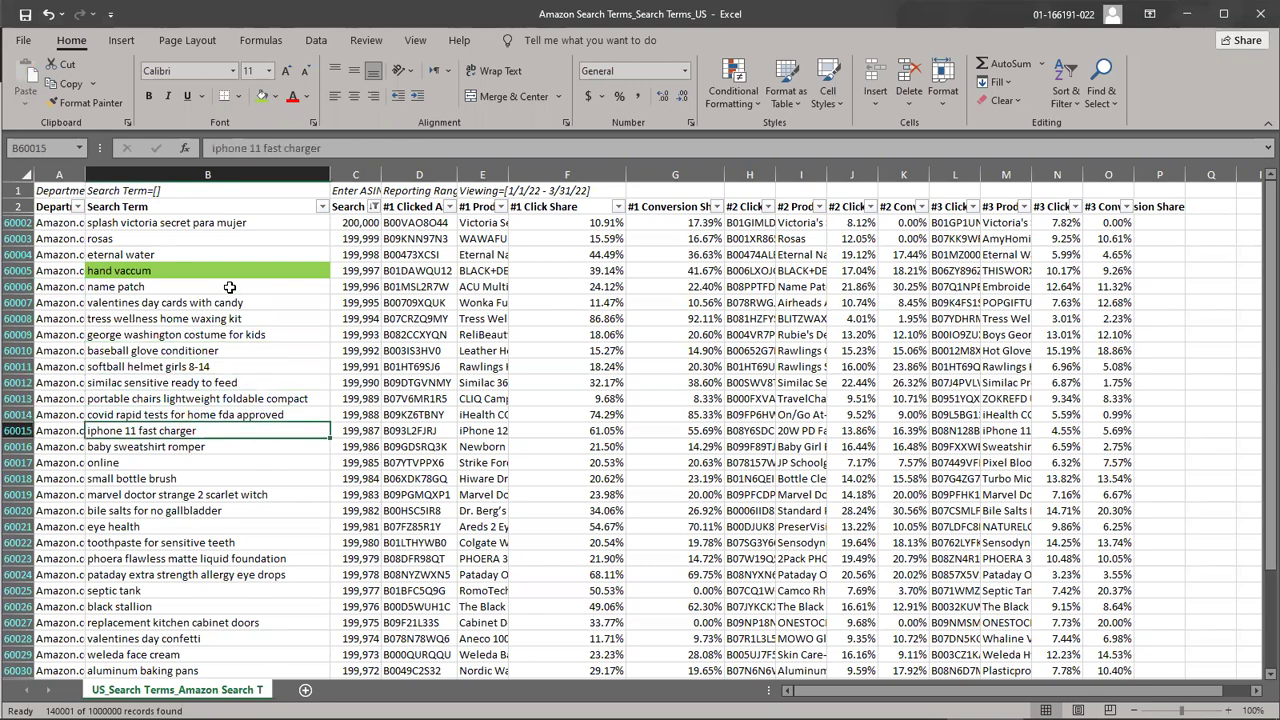
key(Down)
key(Down)
key(Down)
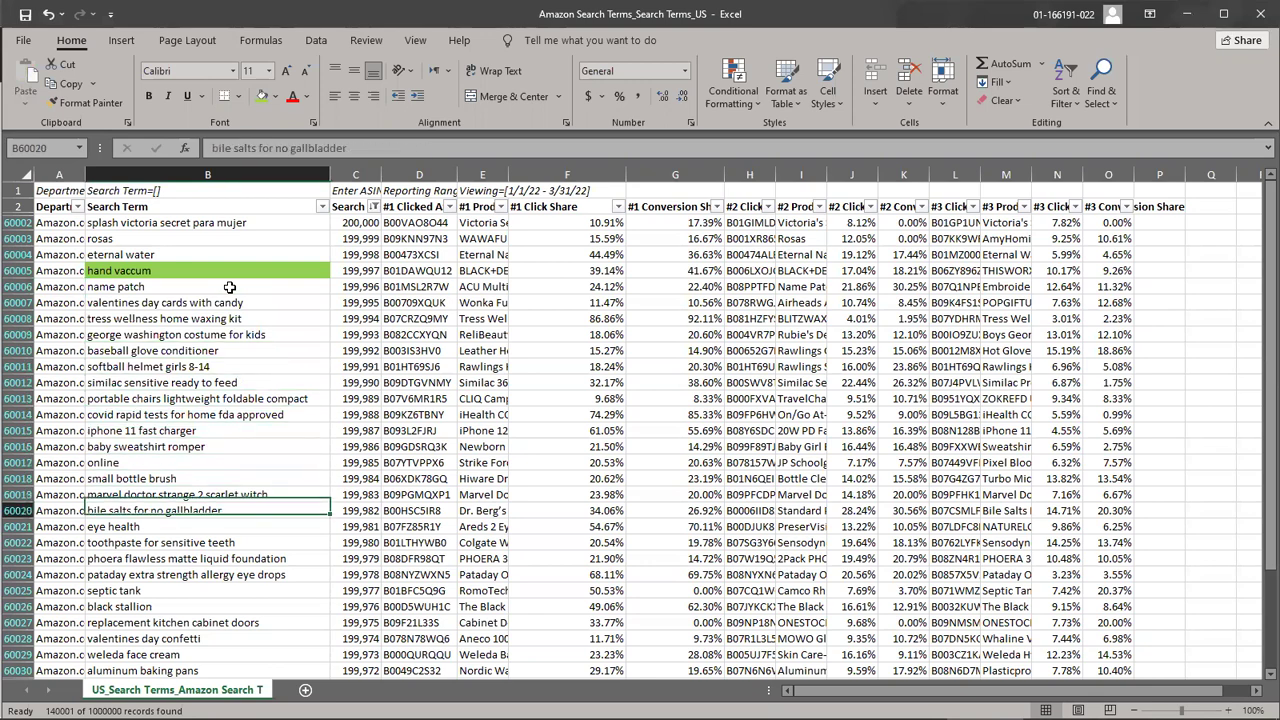
key(Down)
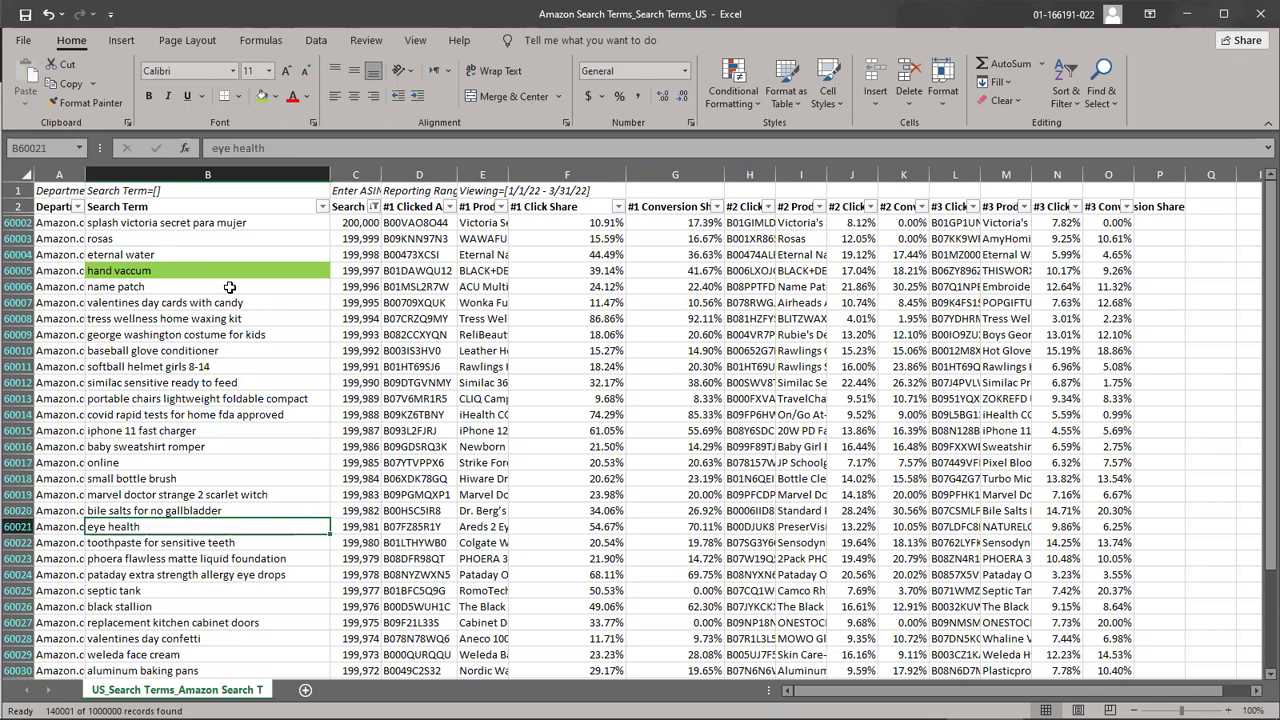
key(Down)
key(Down)
key(Down)
key(Down)
key(Down)
key(Down)
key(Down)
key(Down)
key(Down)
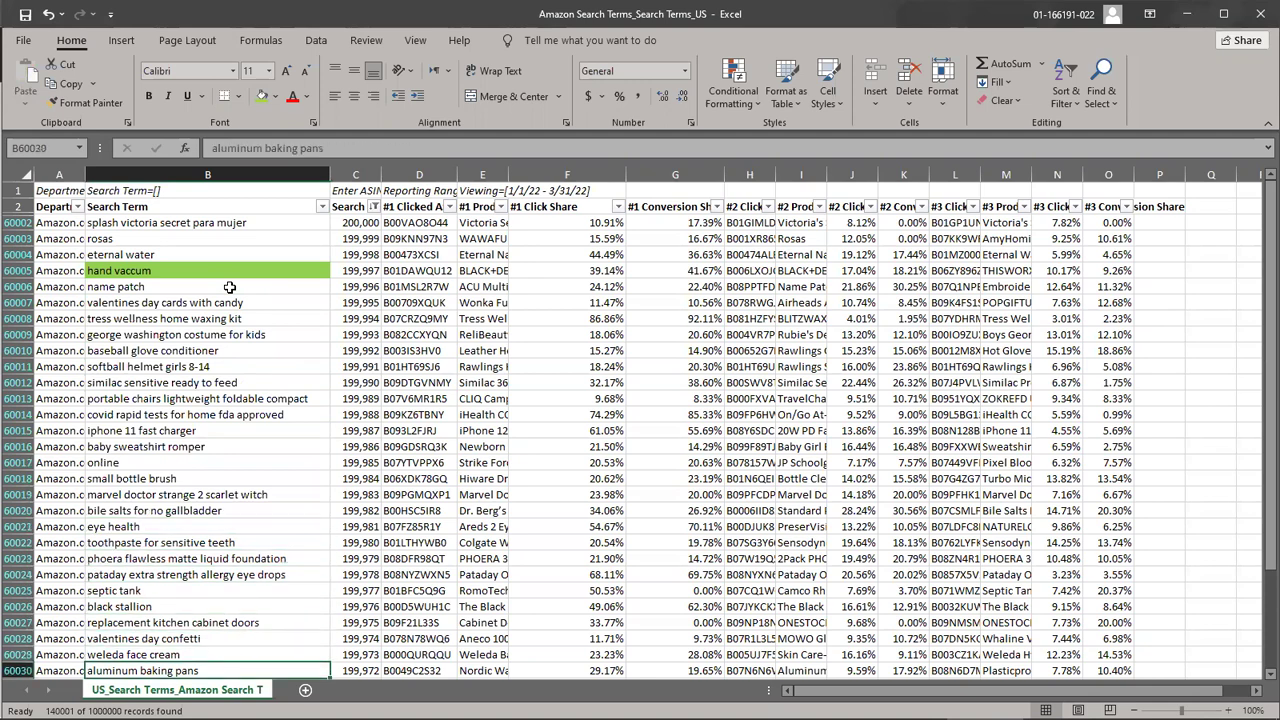
key(Down)
key(Down)
key(Down)
key(Down)
key(Down)
key(Down)
key(Down)
key(Down)
key(Down)
key(Down)
key(Down)
key(Down)
key(Down)
key(Down)
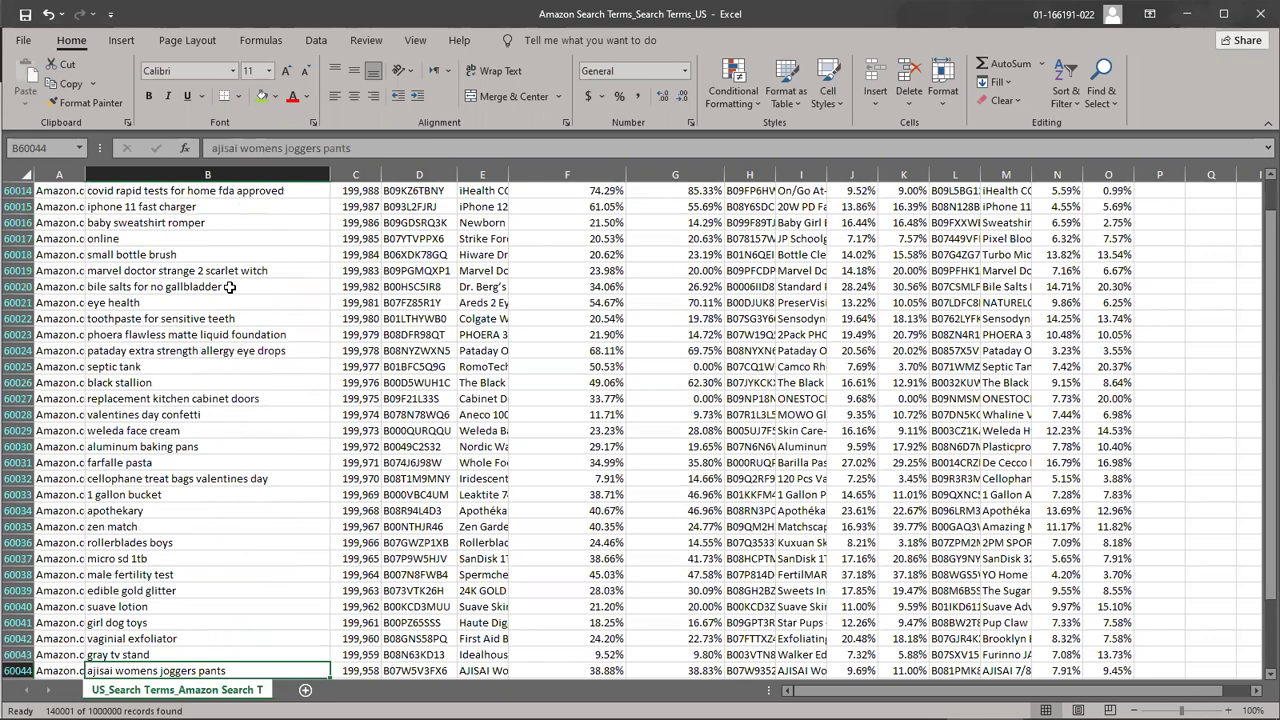
Recheck the terms above "ajisai womens joggers pants" and select the "girl dog toys" cell
key(Up)
key(Up)
key(Up)
key(Up)
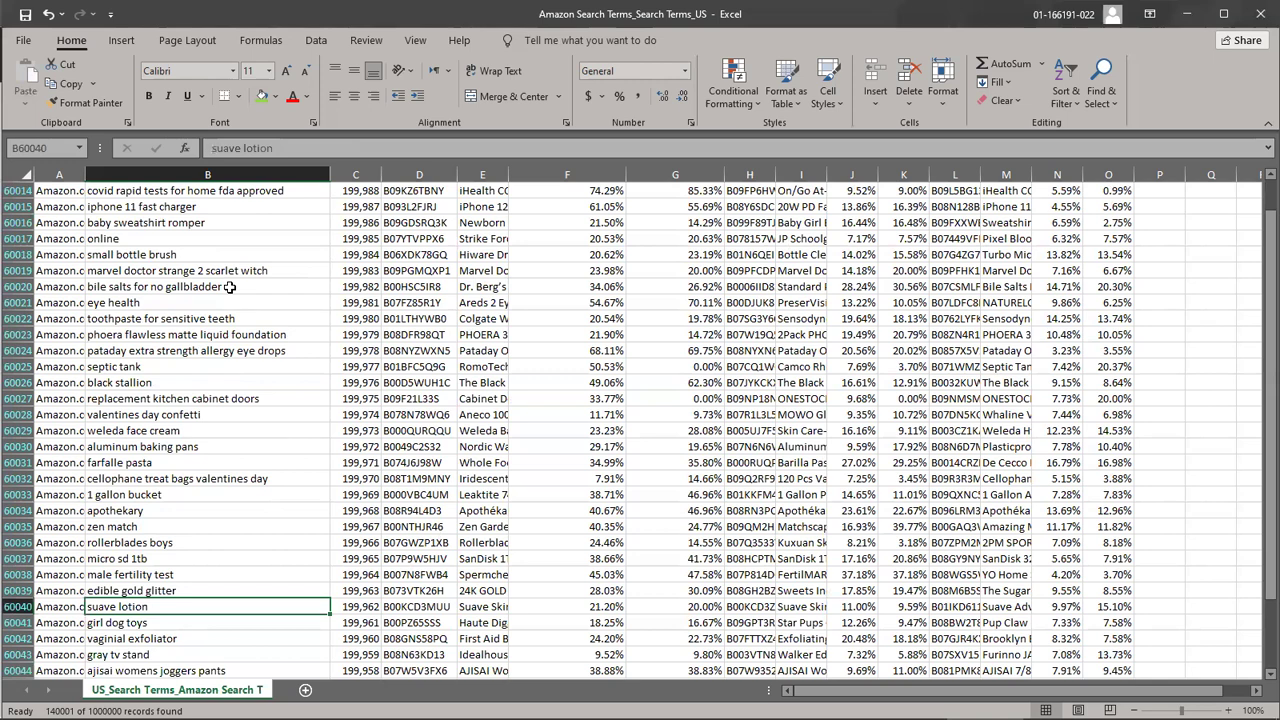
key(Up)
key(Up)
key(Up)
key(Up)
key(Up)
key(Down)
key(Down)
key(Down)
key(Down)
key(Down)
key(Down)
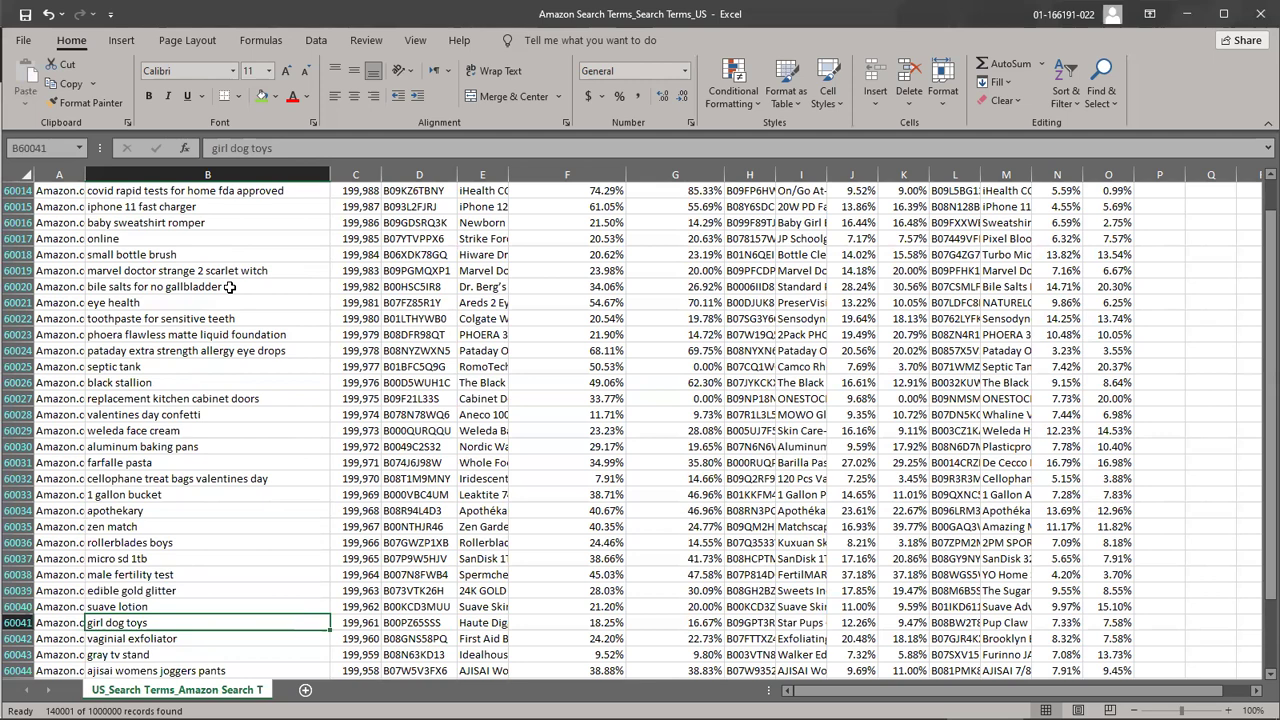
Switch to the Amazon page in Chrome and search for "girl dog toys"
key(alt+Tab)
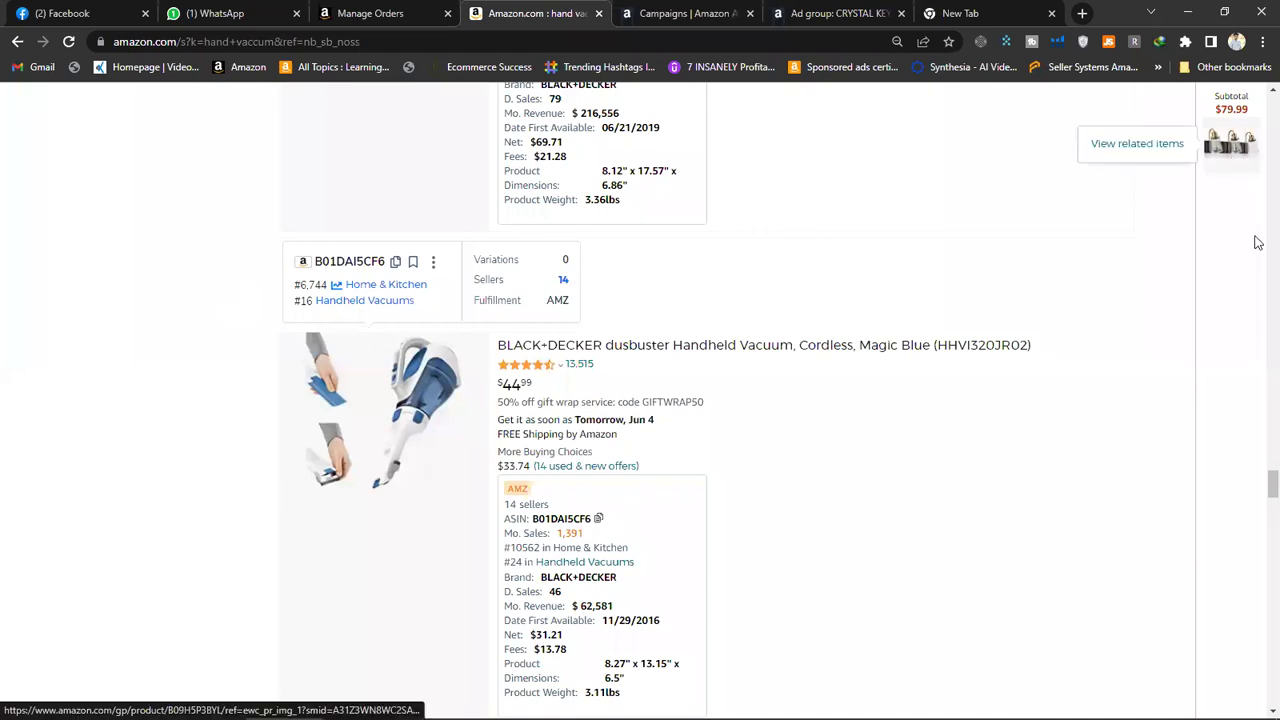
drag(1258, 490, 1185, 124)
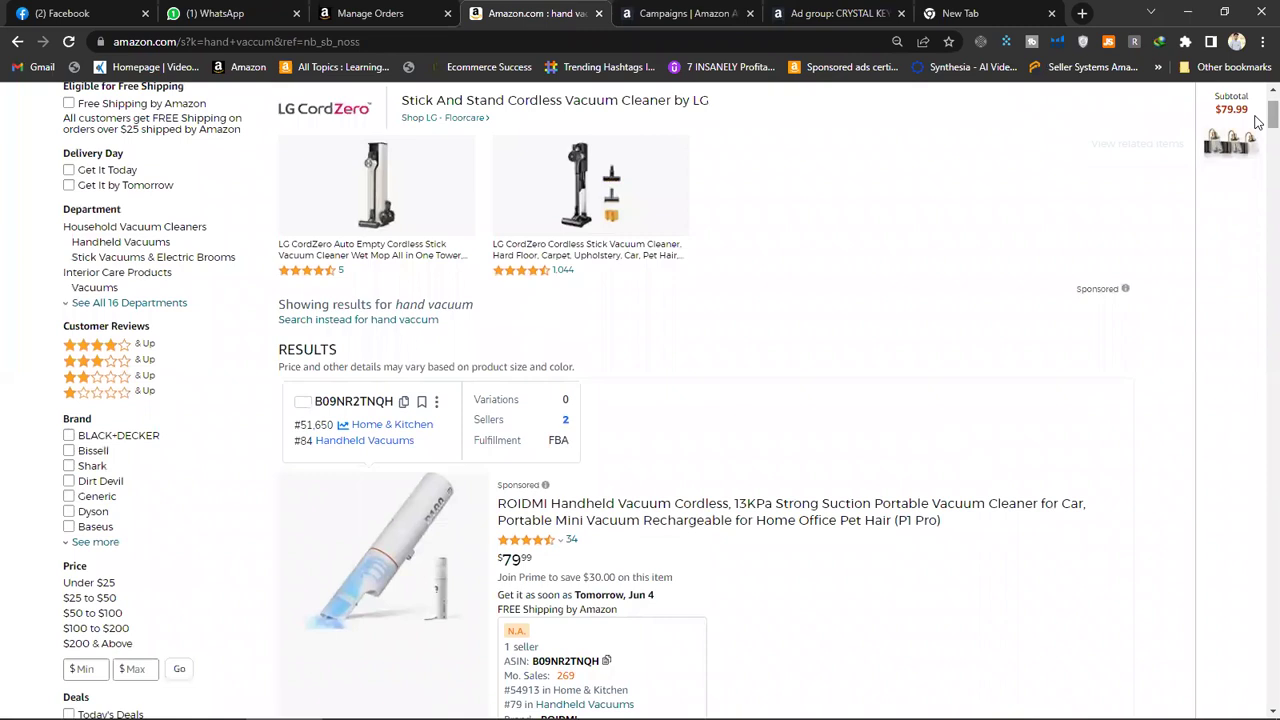
scroll(1185, 124, up, 1)
click(686, 103)
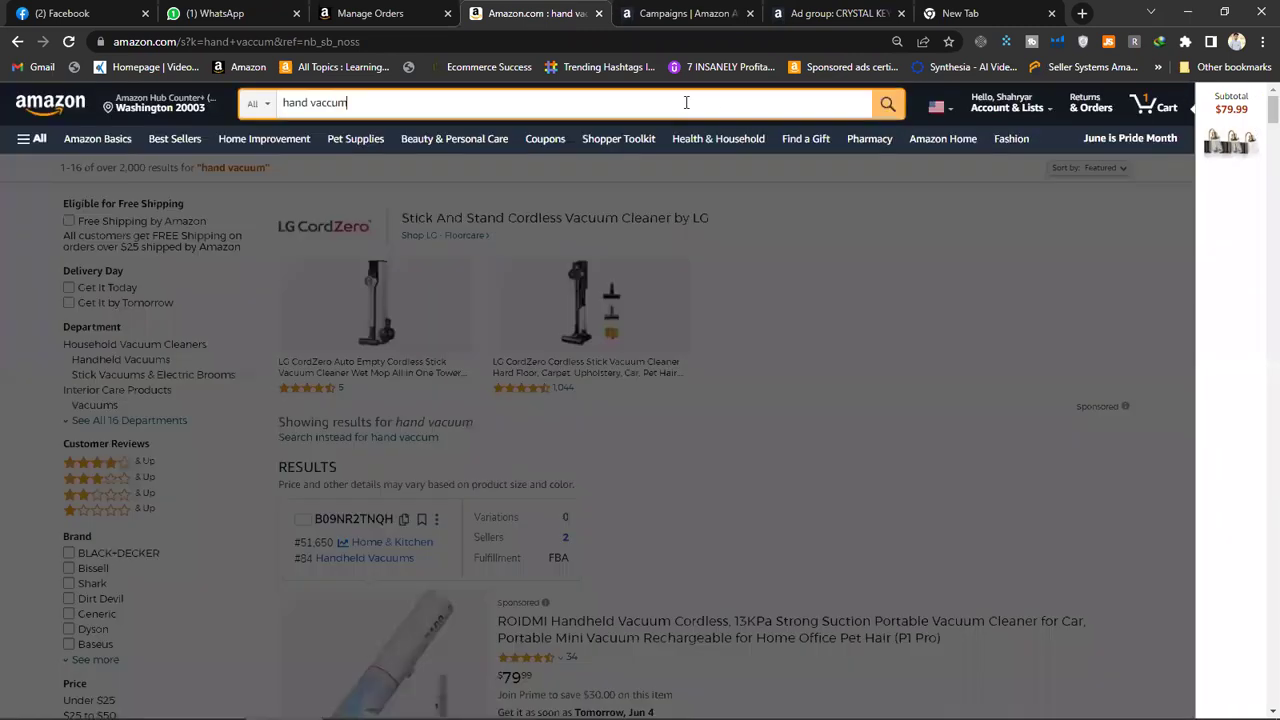
key(ctrl+a)
text(girl dog toys)
key(Return)
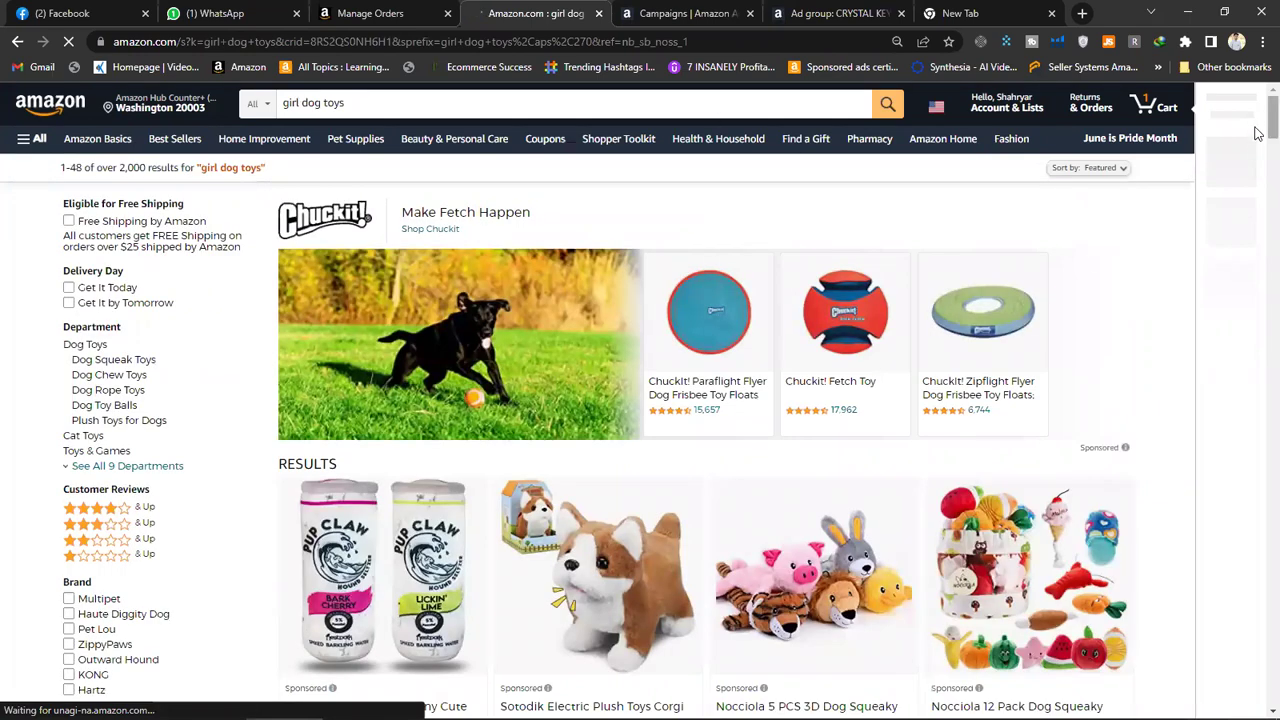
Examine the girl dog toys listings through the Highly Rated, Amazon's Choice and More Results sections, comparing prices and ratings
scroll(1258, 150, down, 4)
scroll(1258, 157, down, 1)
scroll(1258, 160, down, 6)
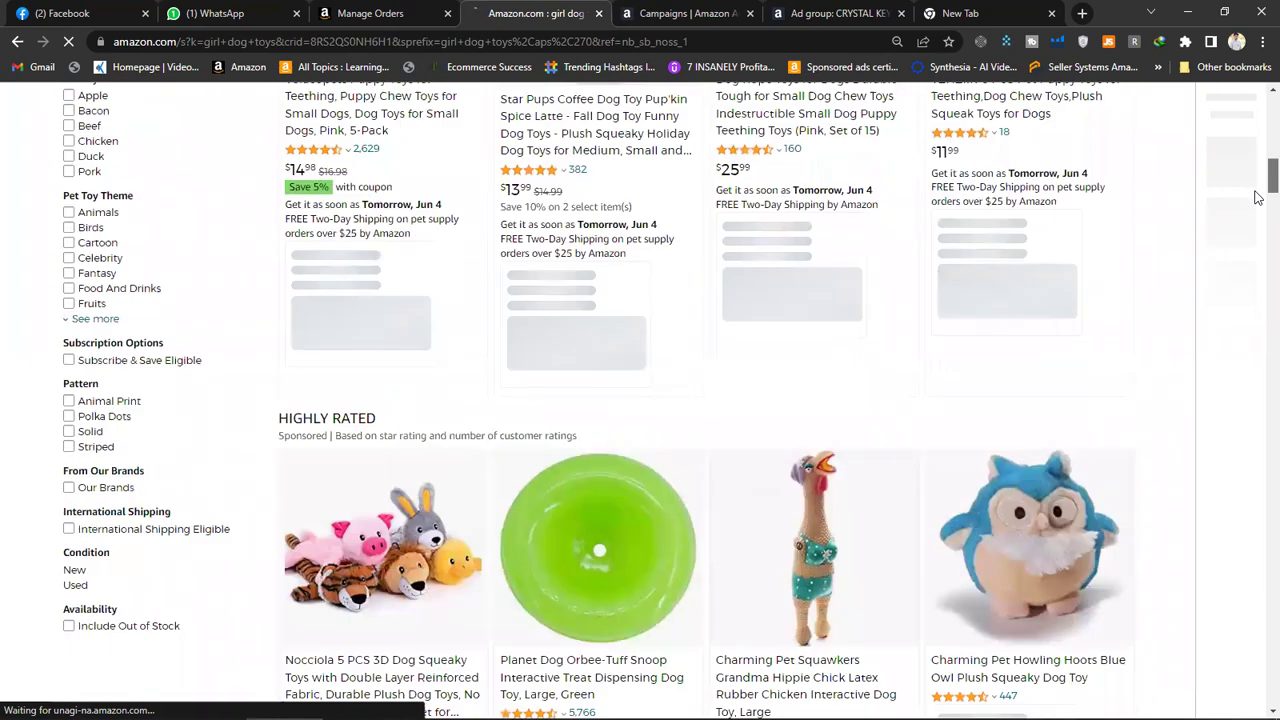
scroll(1258, 197, down, 13)
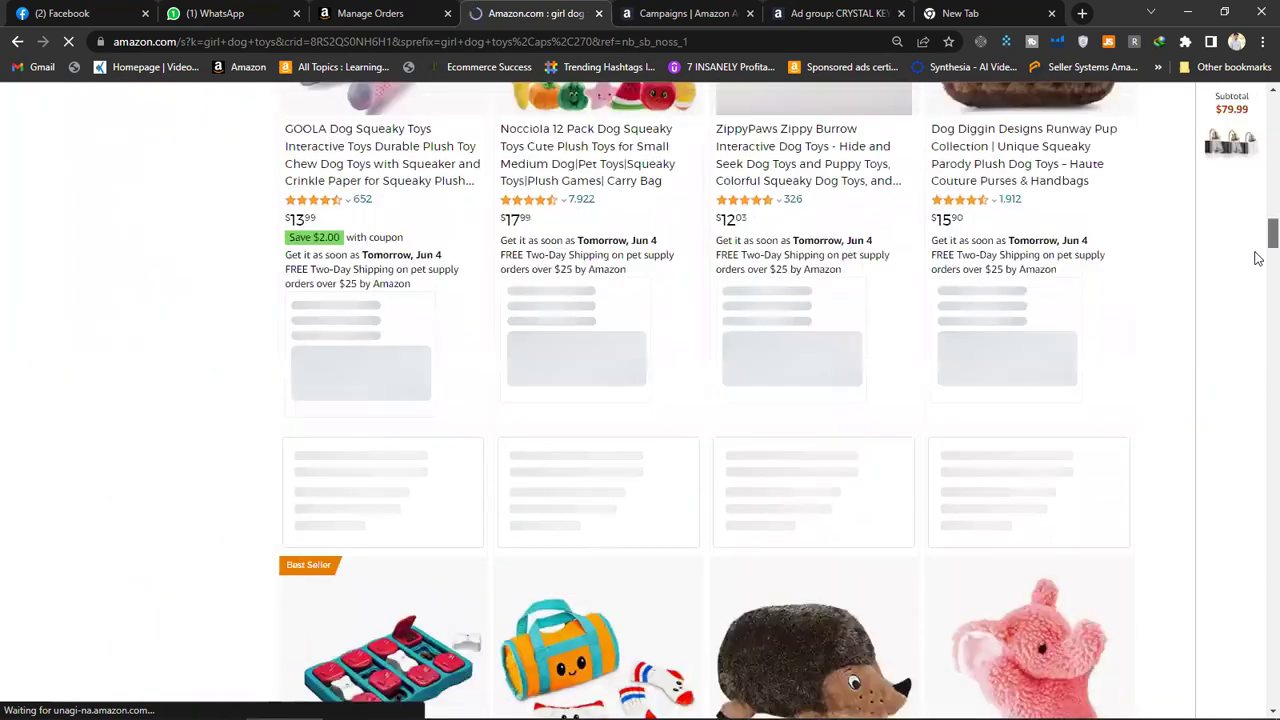
scroll(1258, 265, down, 8)
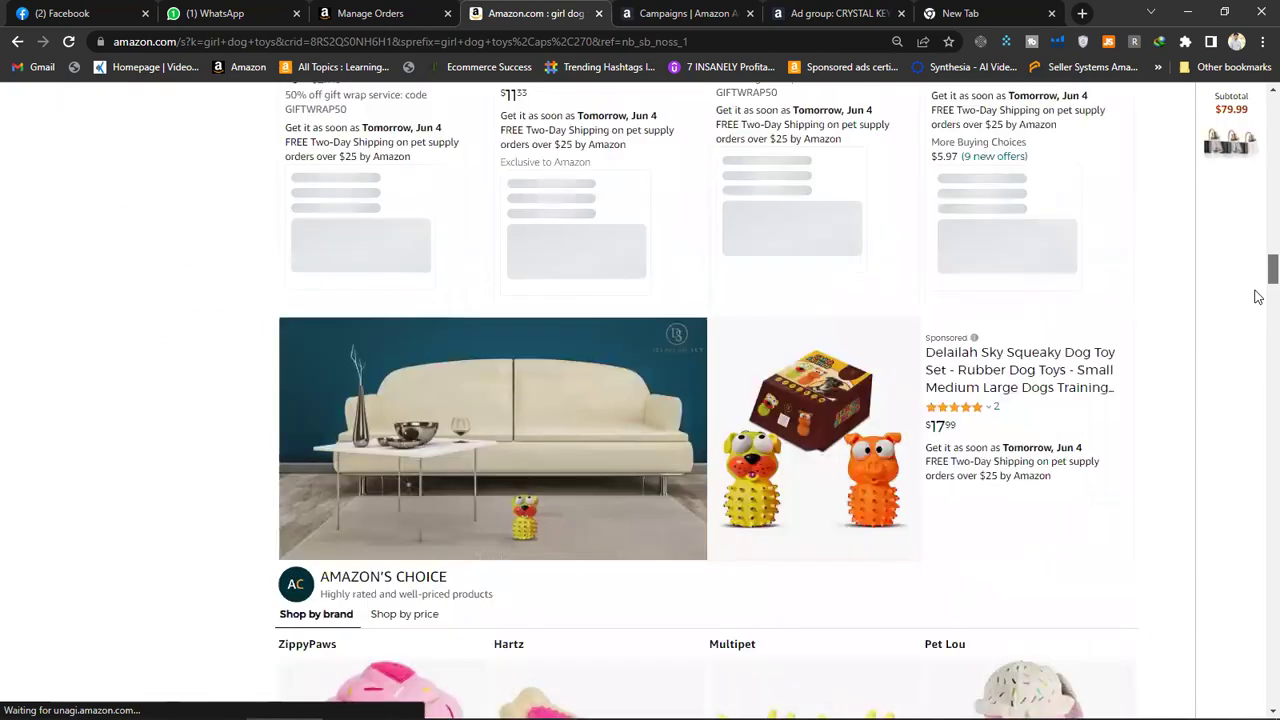
scroll(1258, 300, down, 9)
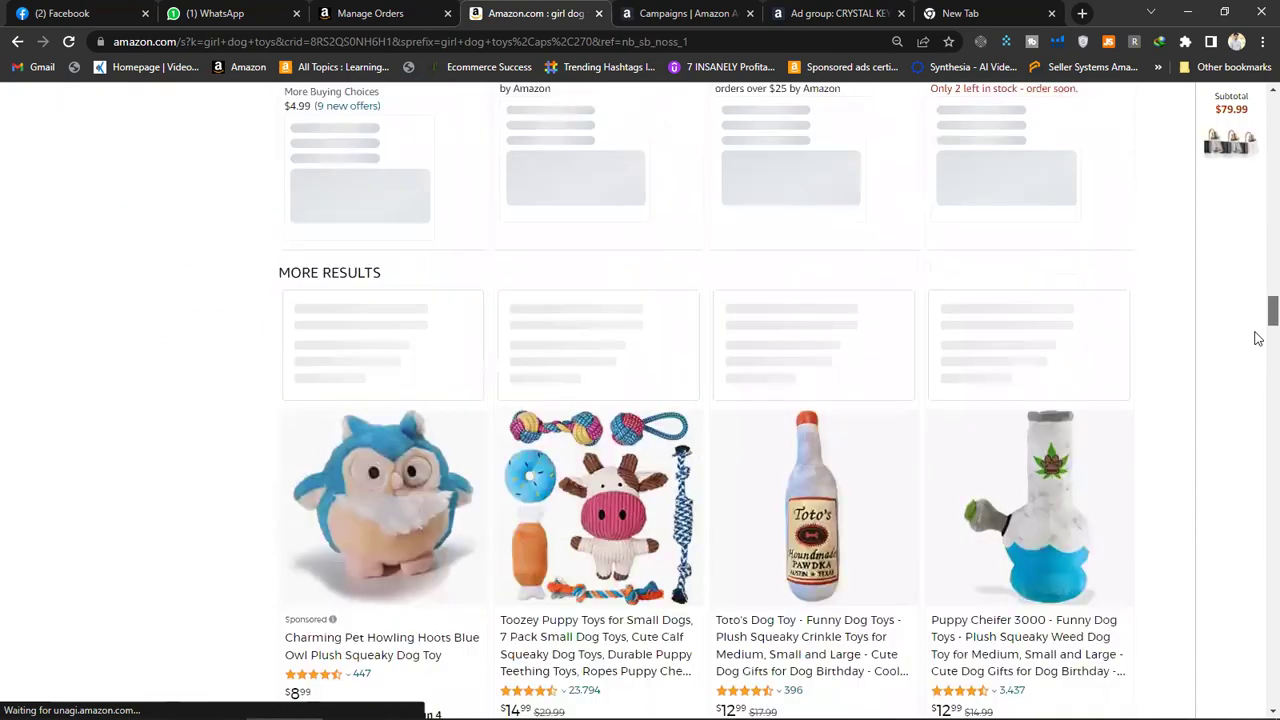
scroll(1258, 338, down, 4)
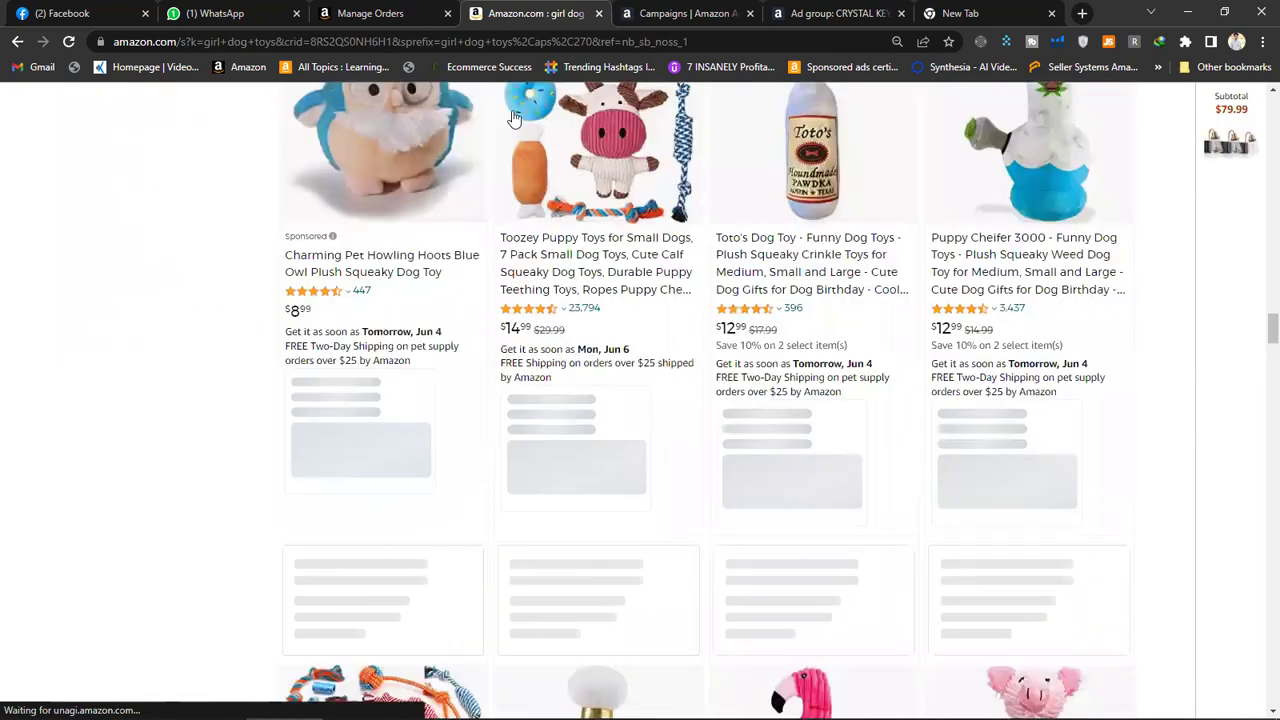
click(105, 12)
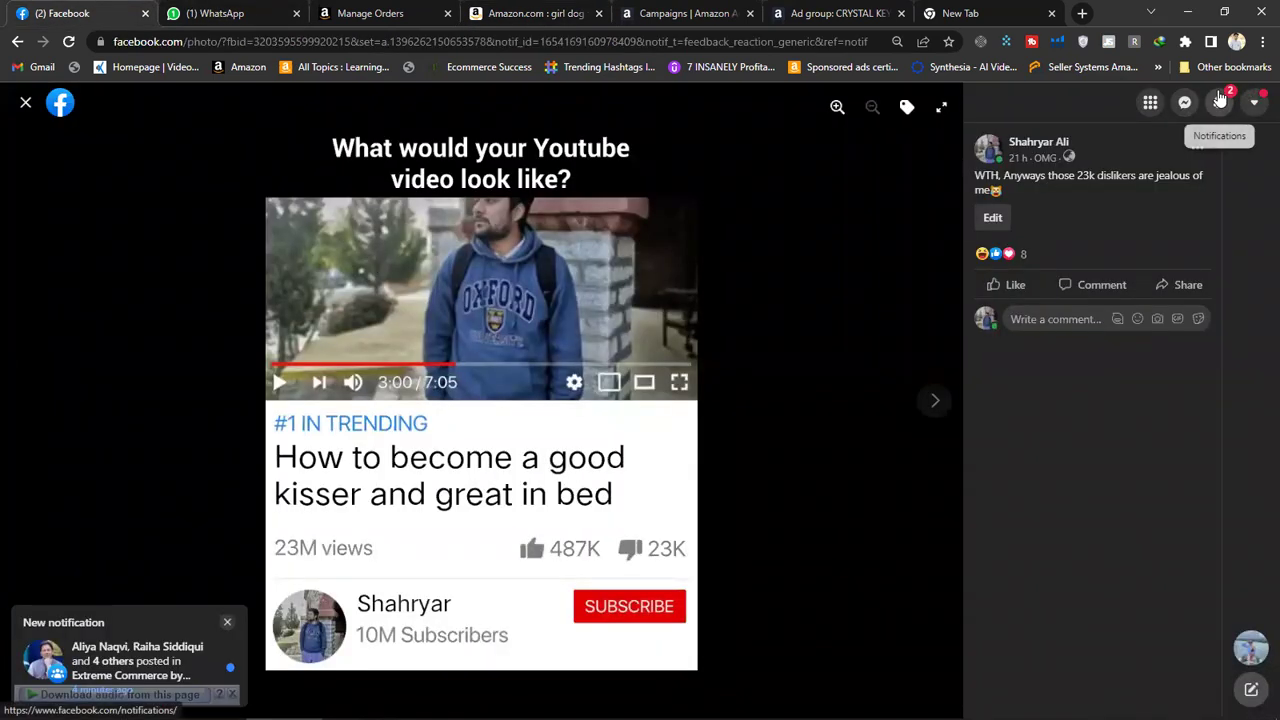
click(525, 13)
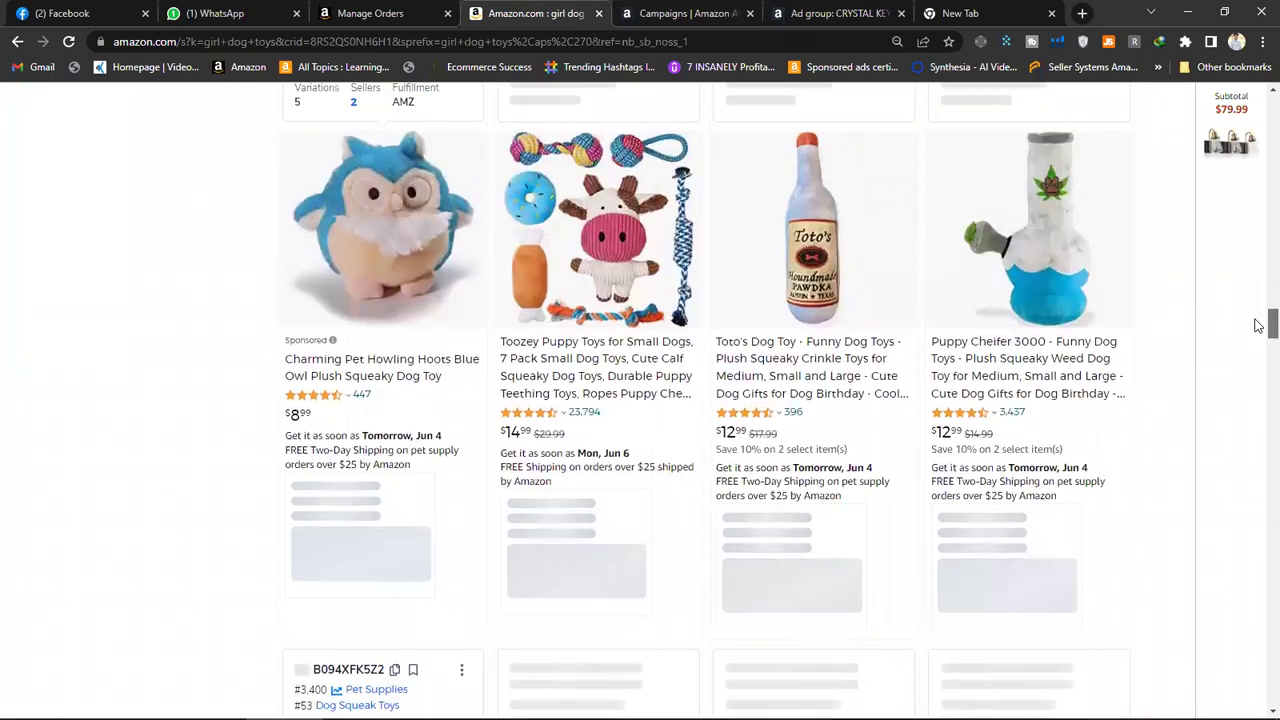
drag(1258, 325, 1258, 352)
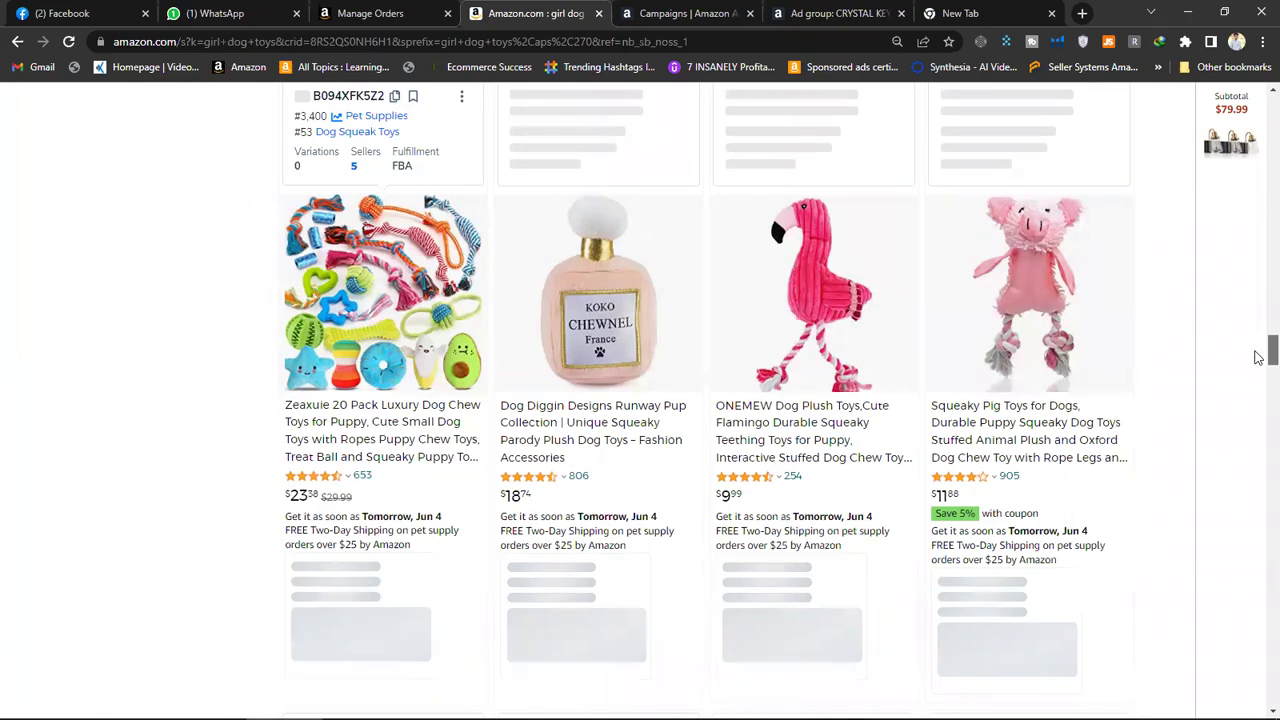
Switch back to the Excel workbook, review the terms below "girl dog toys" down to "eargasm", and select "squishmallow turtle"
key(alt+Tab)
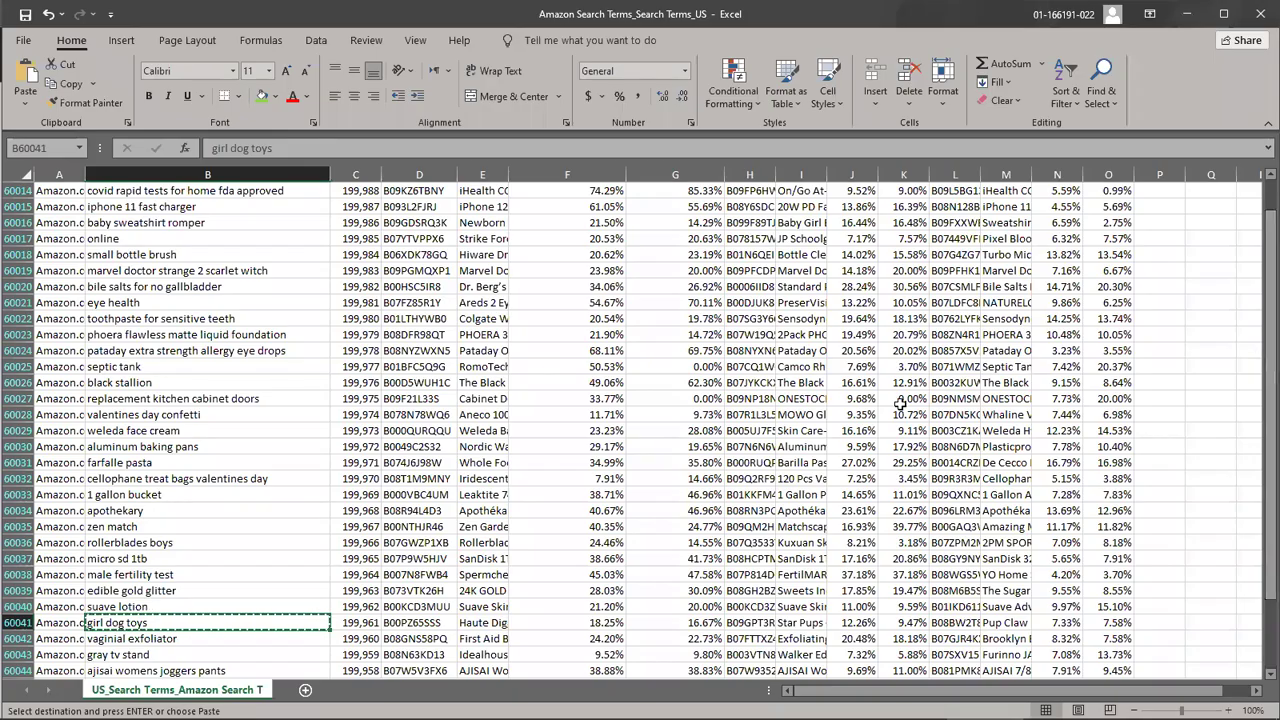
key(Down)
key(Down)
key(Down)
key(Down)
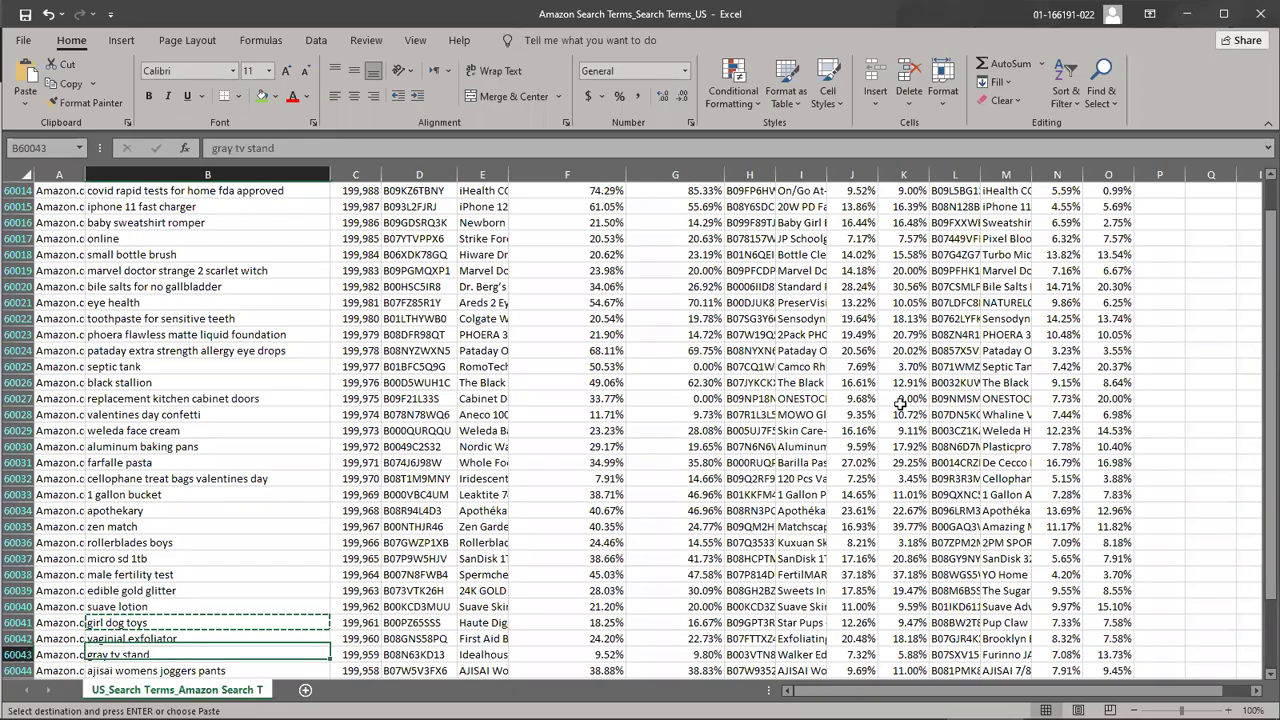
key(Down)
key(Down)
key(Down)
key(Down)
key(Down)
key(Down)
key(Down)
key(Down)
key(Down)
key(Down)
key(Down)
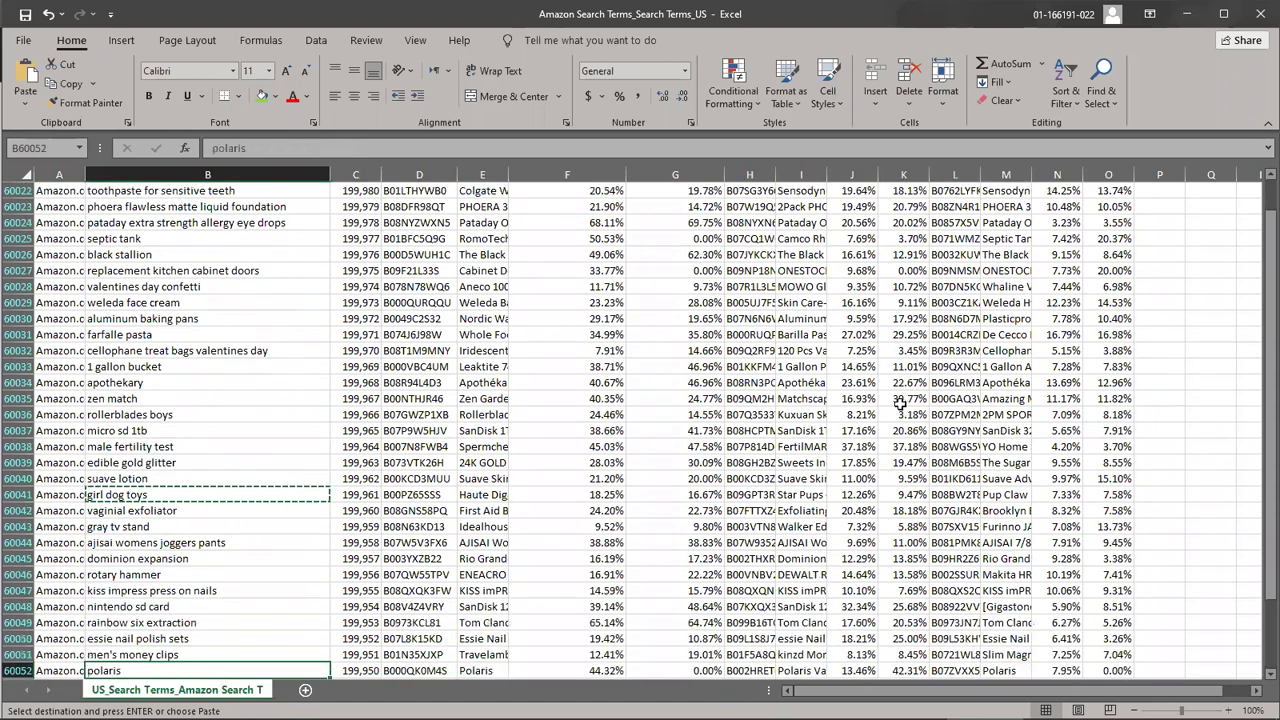
key(Down)
key(Down)
key(Up)
key(Up)
key(Up)
key(Up)
key(Up)
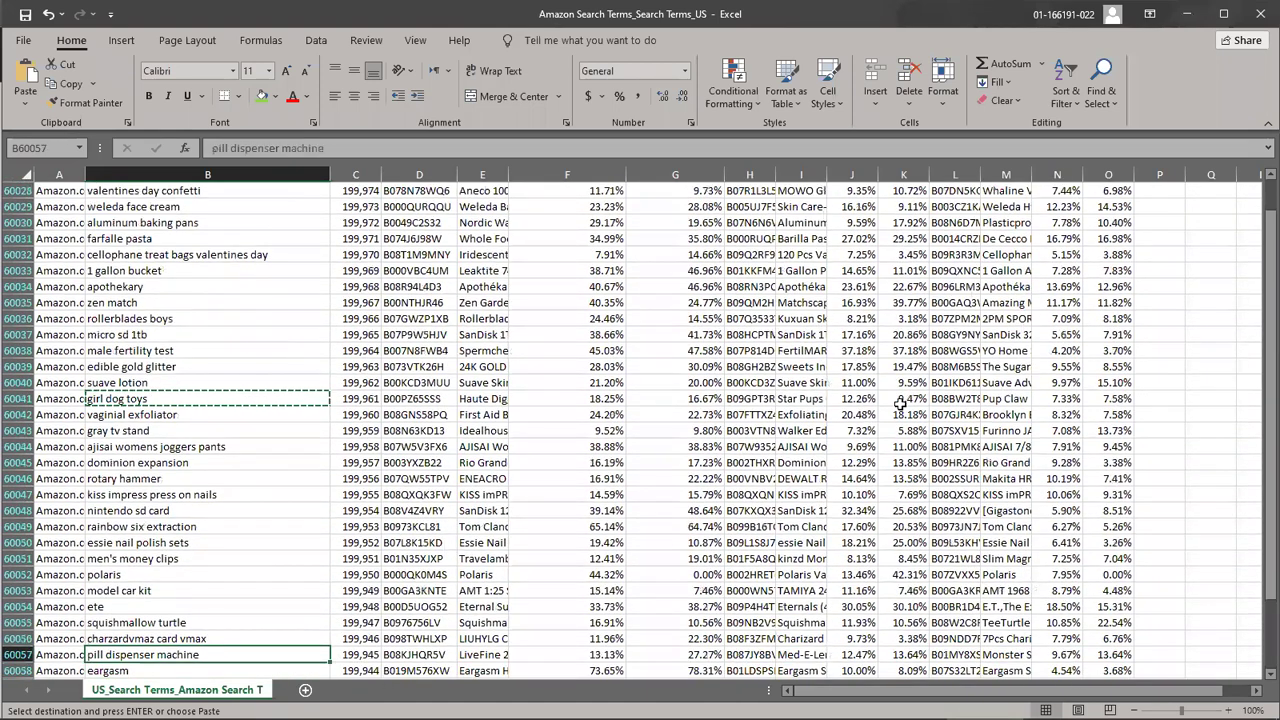
key(Down)
key(Down)
key(Down)
key(Up)
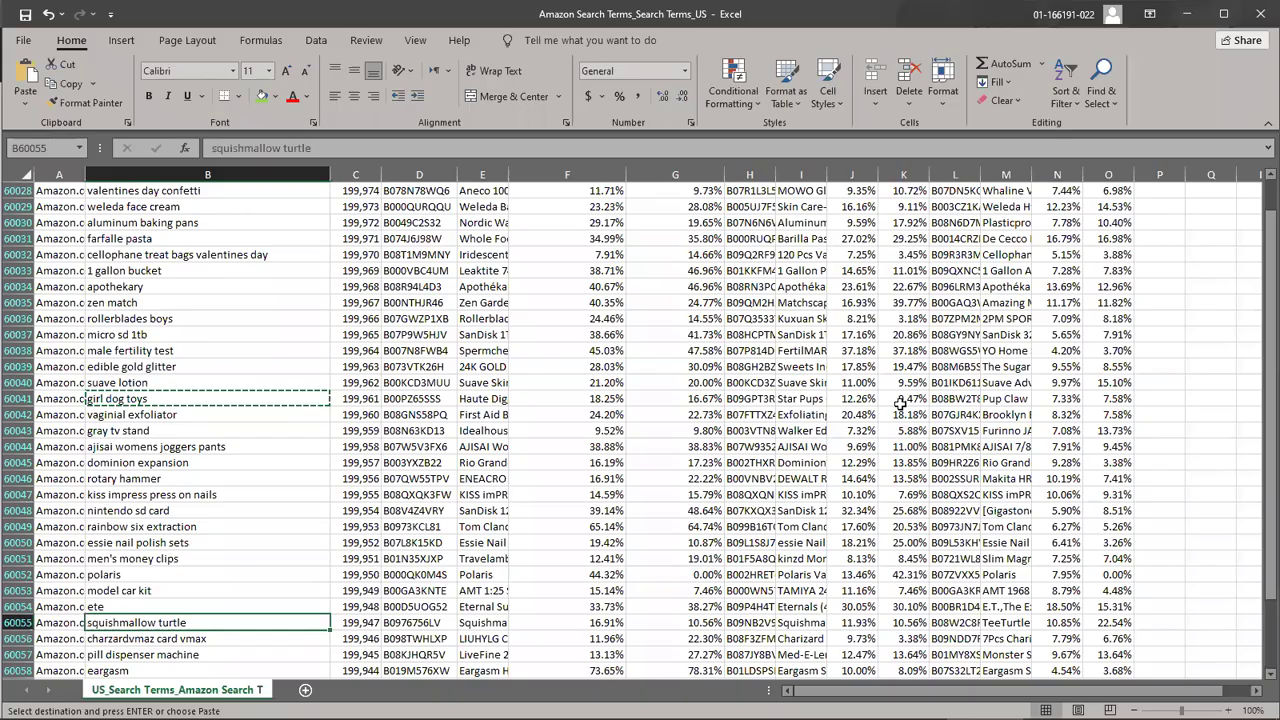
Return to the Amazon page in Chrome and search for "squishmallow turtle"
key(alt+Tab)
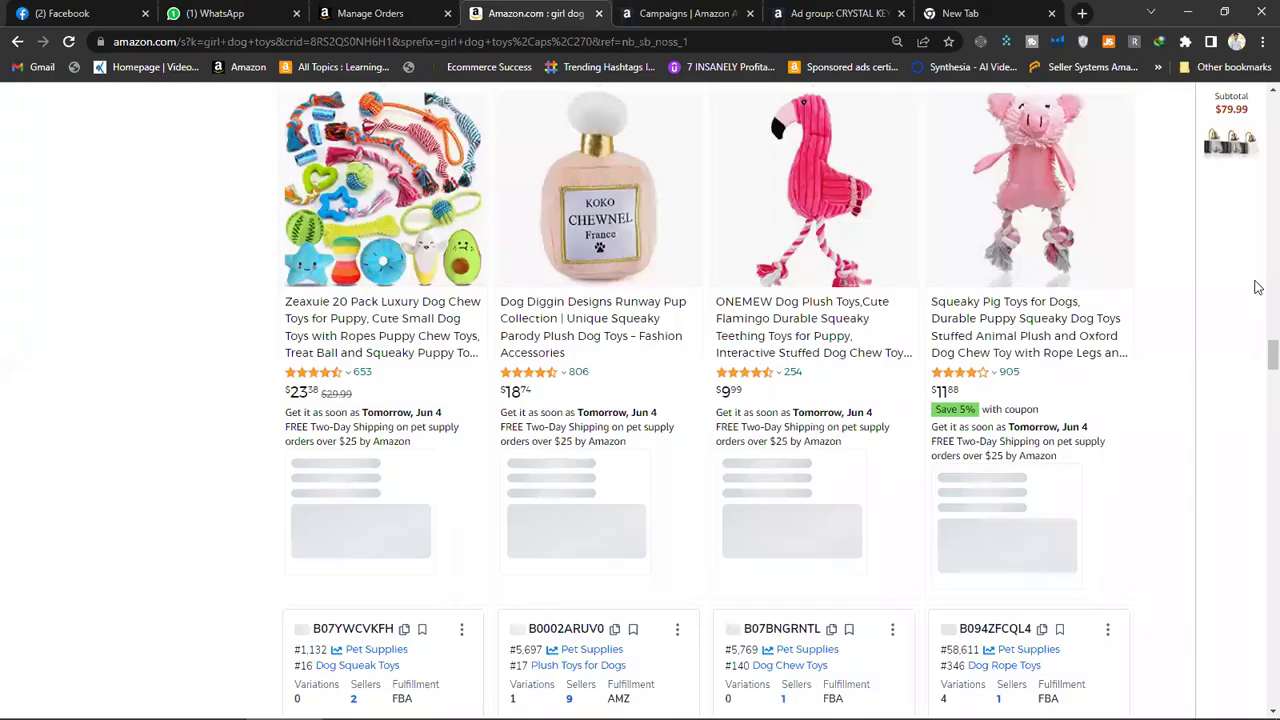
scroll(1258, 242, up, 20)
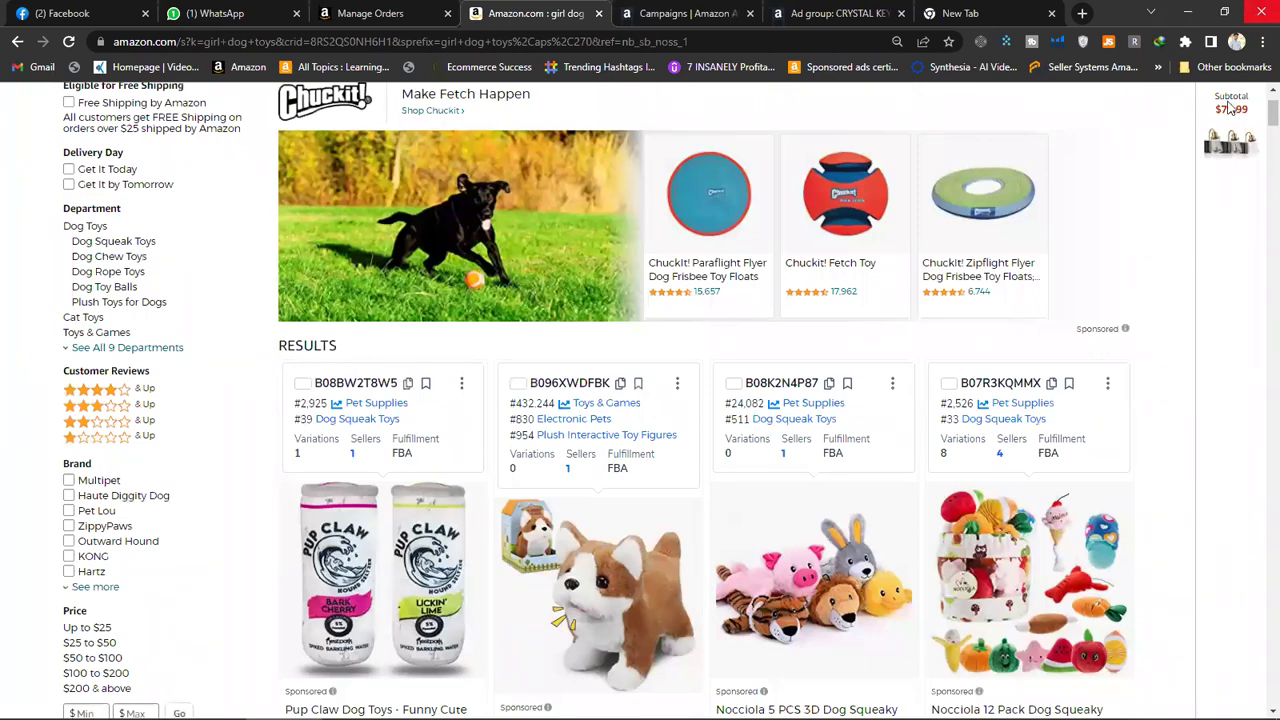
scroll(1258, 120, down, 1)
scroll(1258, 120, up, 2)
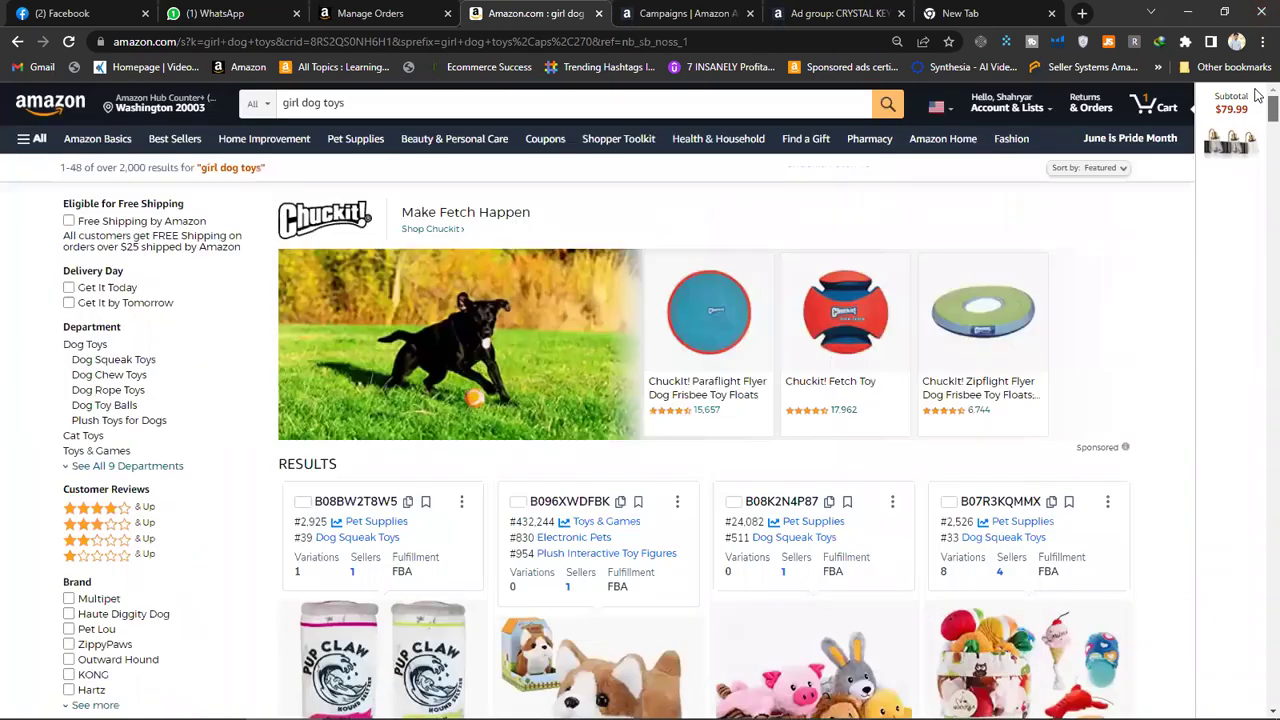
click(841, 101)
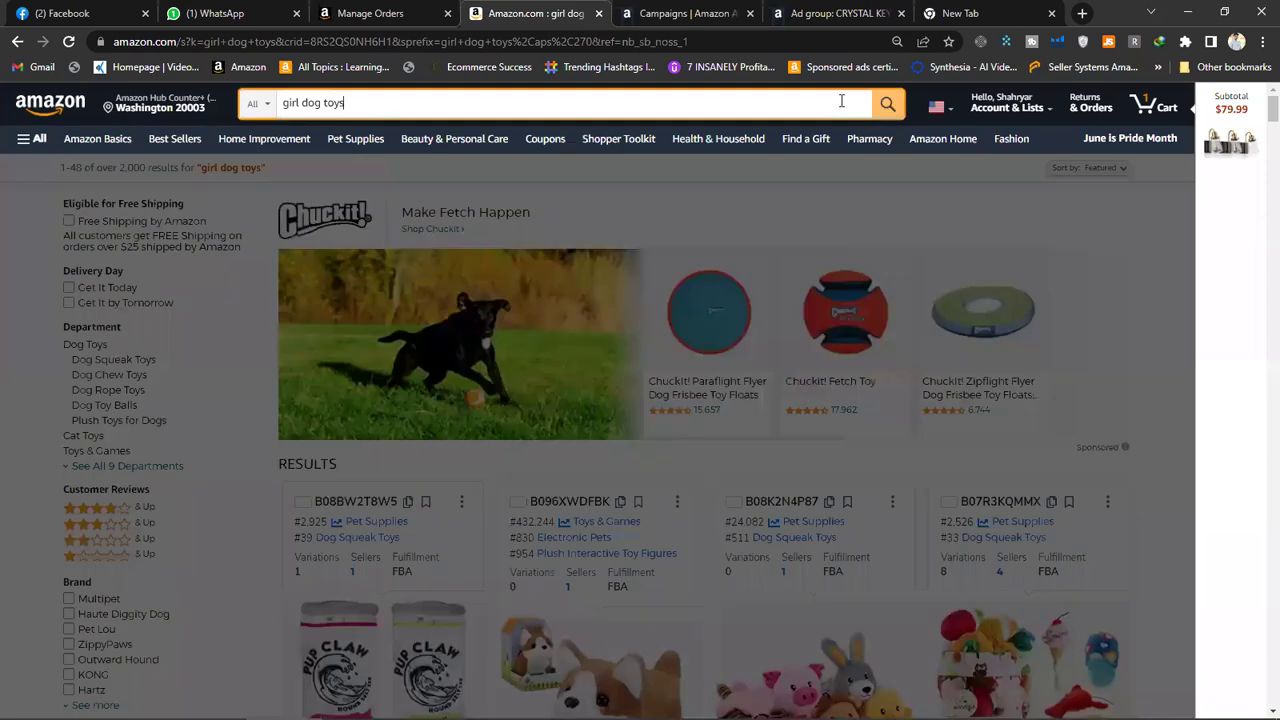
key(ctrl+a)
text(squishmallow turtle)
key(Return)
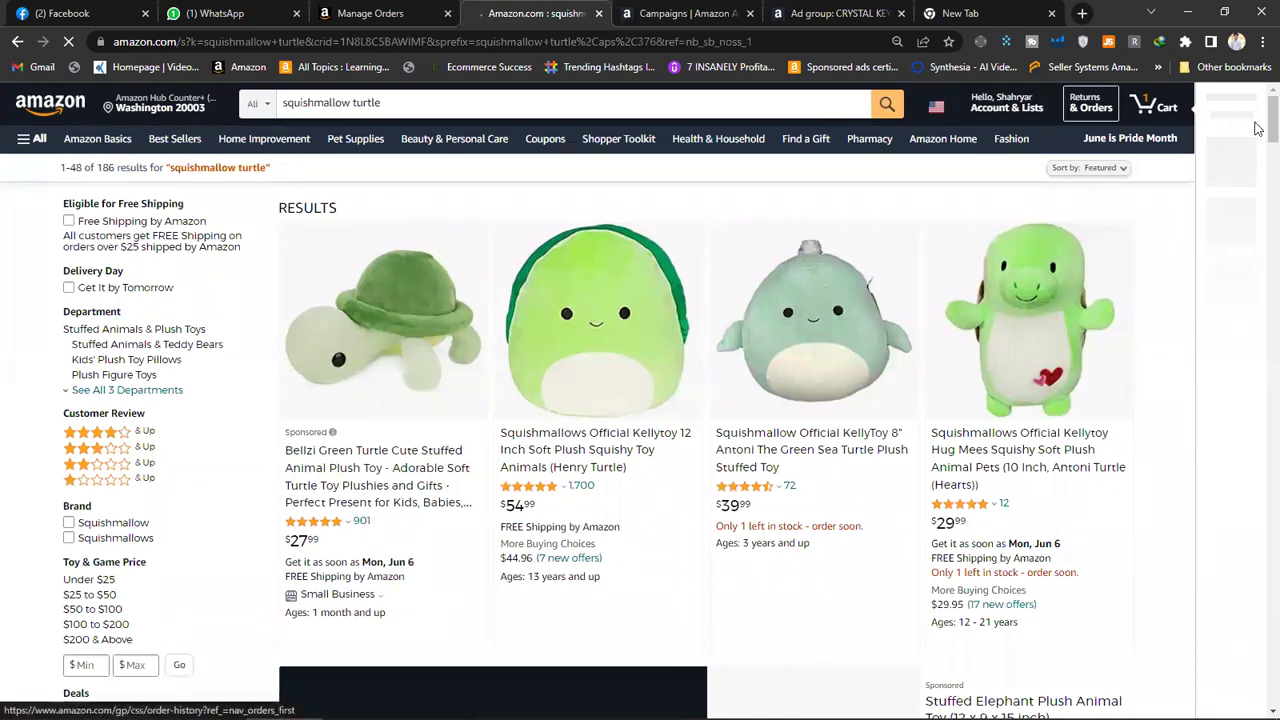
Examine the squishmallow turtle search results down the page and return to the first listings under More Results
scroll(1257, 170, down, 5)
scroll(1258, 200, down, 8)
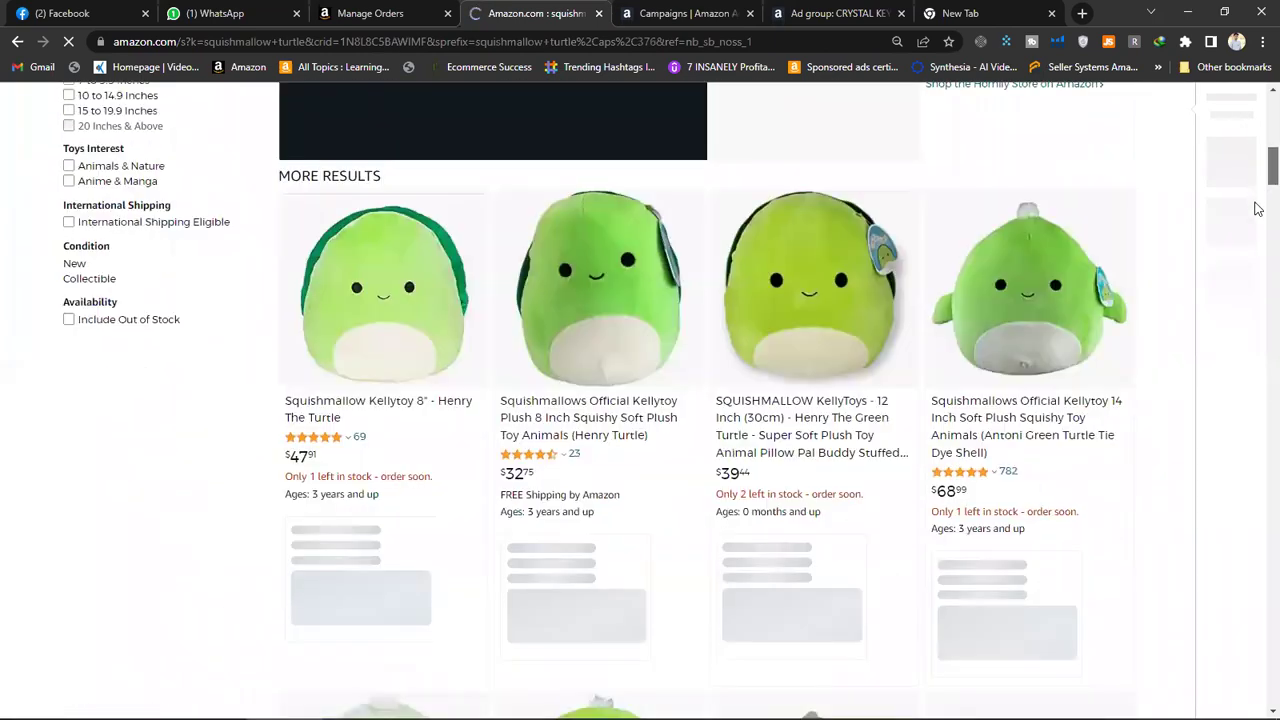
scroll(1255, 240, down, 4)
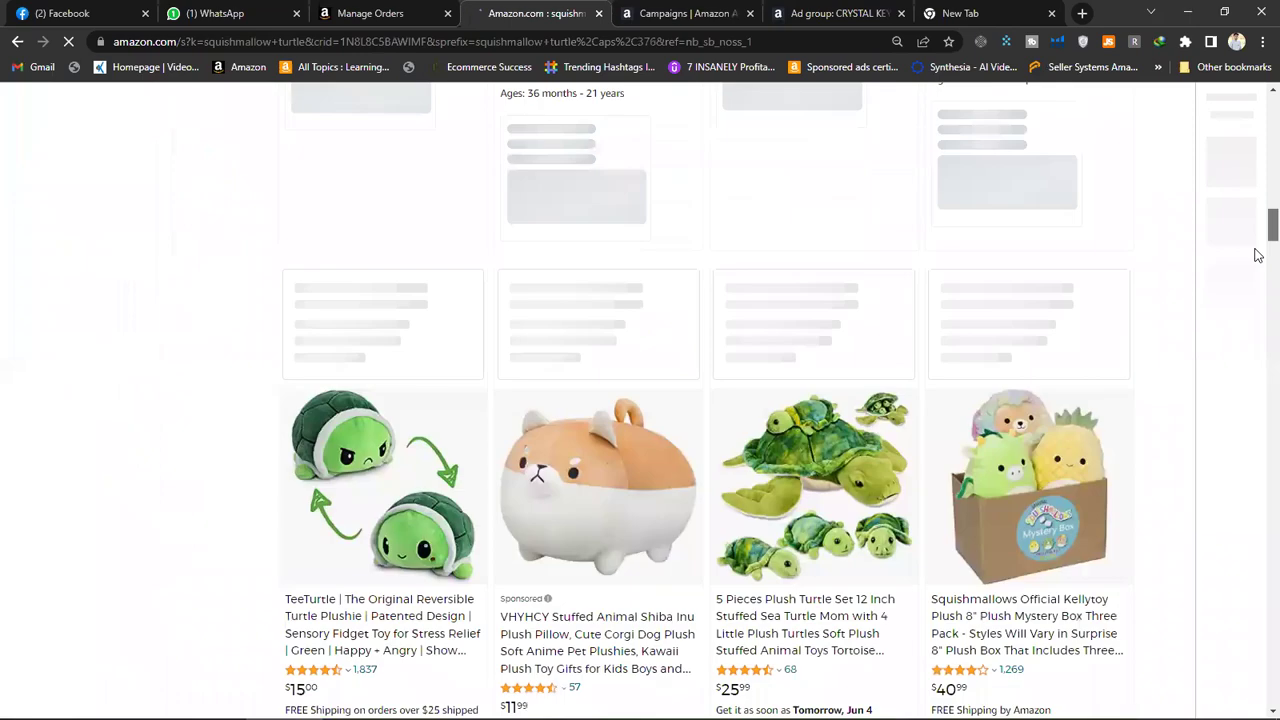
scroll(1257, 260, down, 2)
scroll(1257, 295, down, 6)
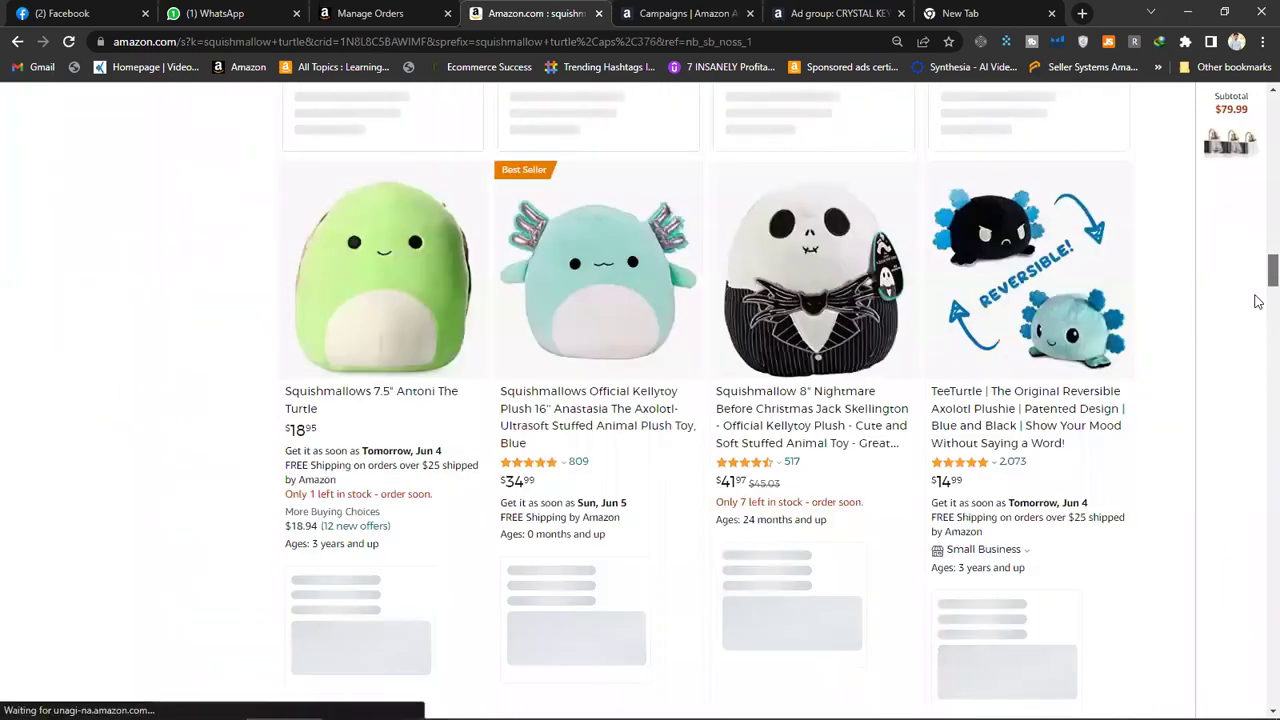
scroll(1256, 360, down, 6)
scroll(1257, 372, down, 8)
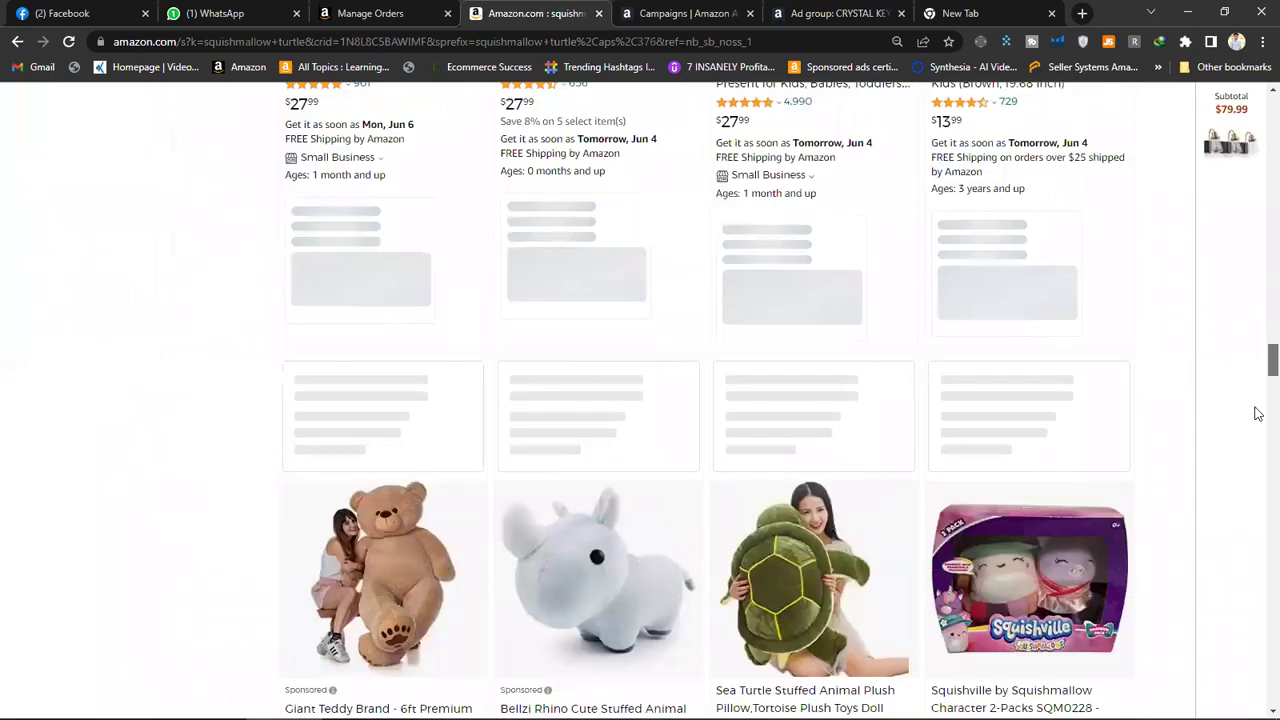
scroll(1257, 410, up, 2)
scroll(1257, 440, down, 7)
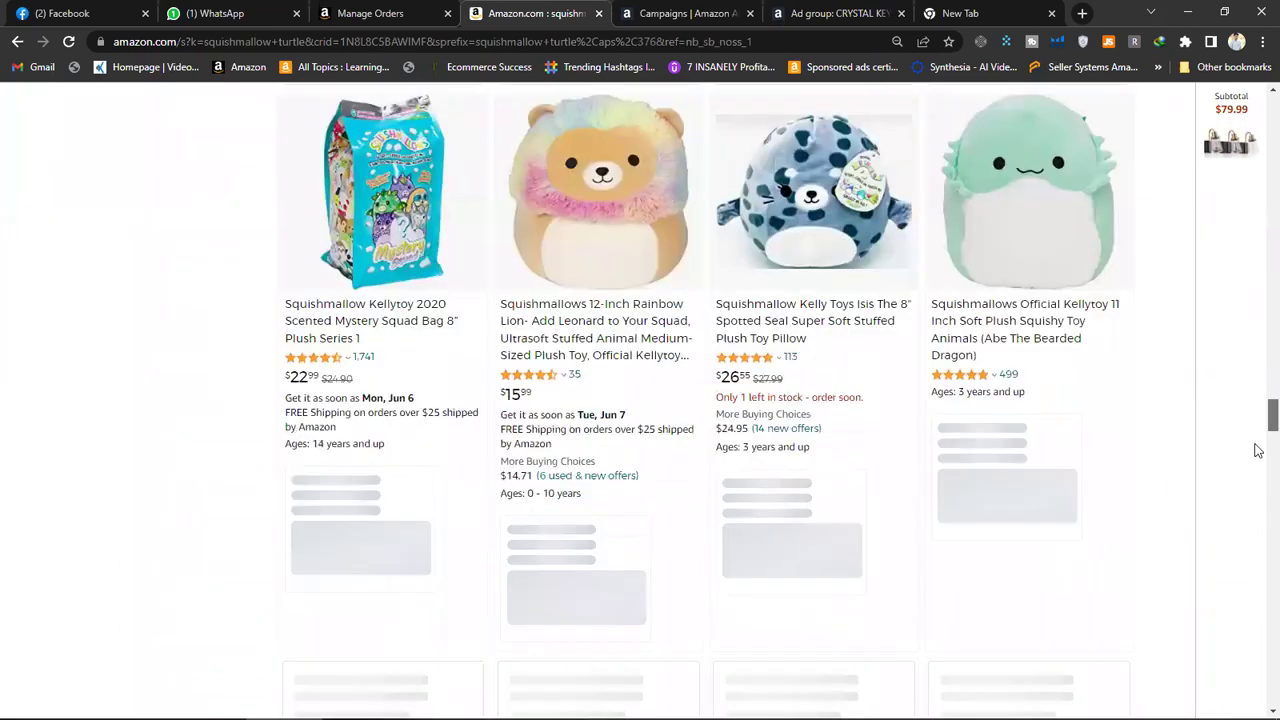
scroll(1258, 405, up, 4)
scroll(1258, 300, up, 15)
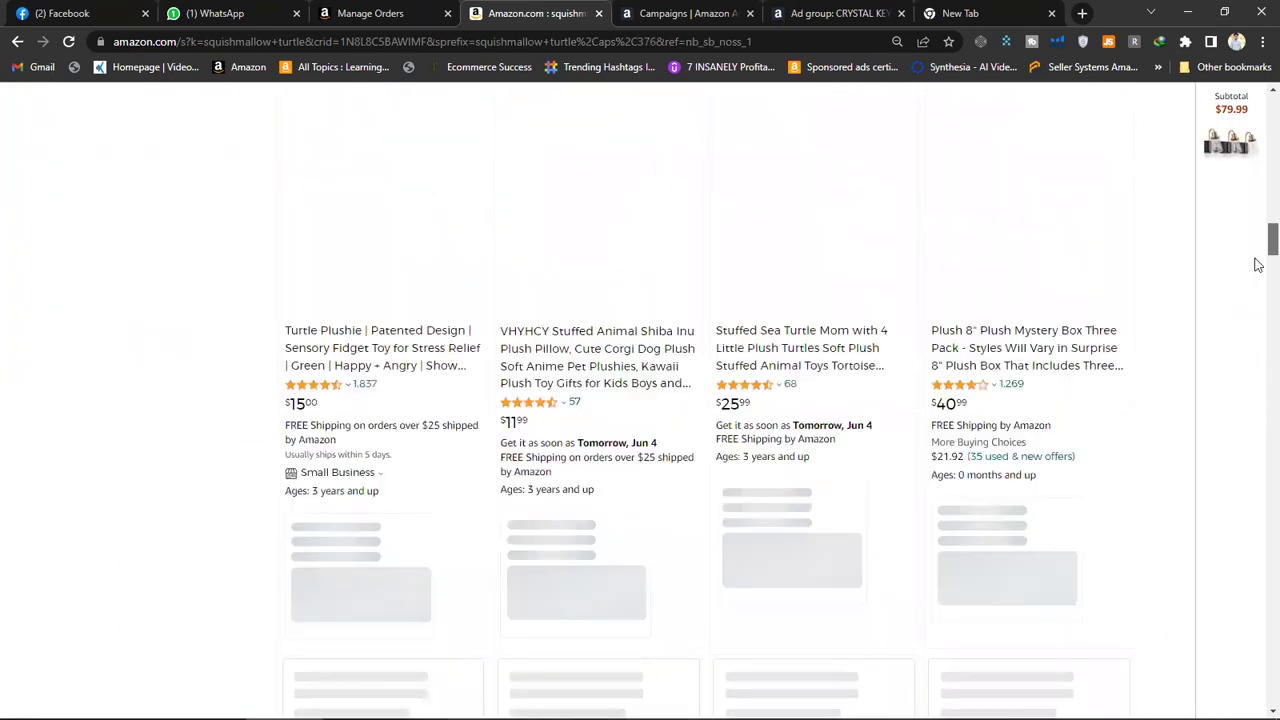
scroll(1257, 180, down, 3)
scroll(1257, 172, down, 4)
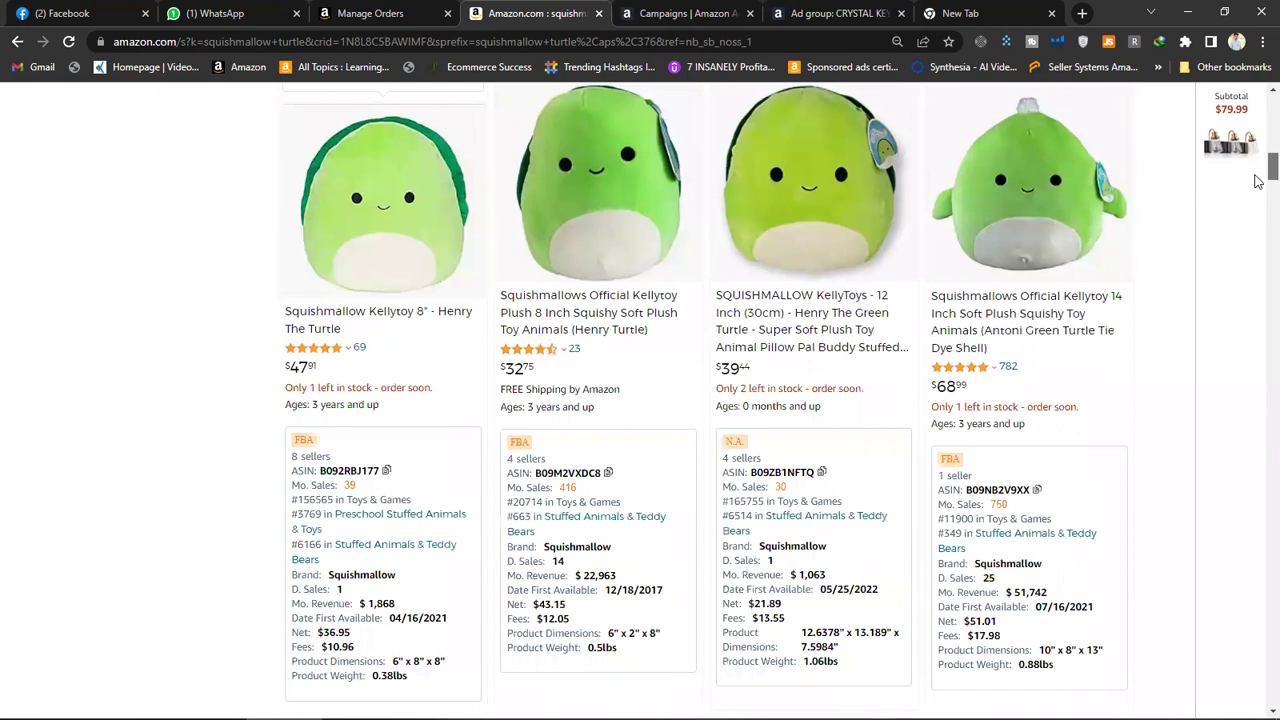
scroll(840, 330, down, 1)
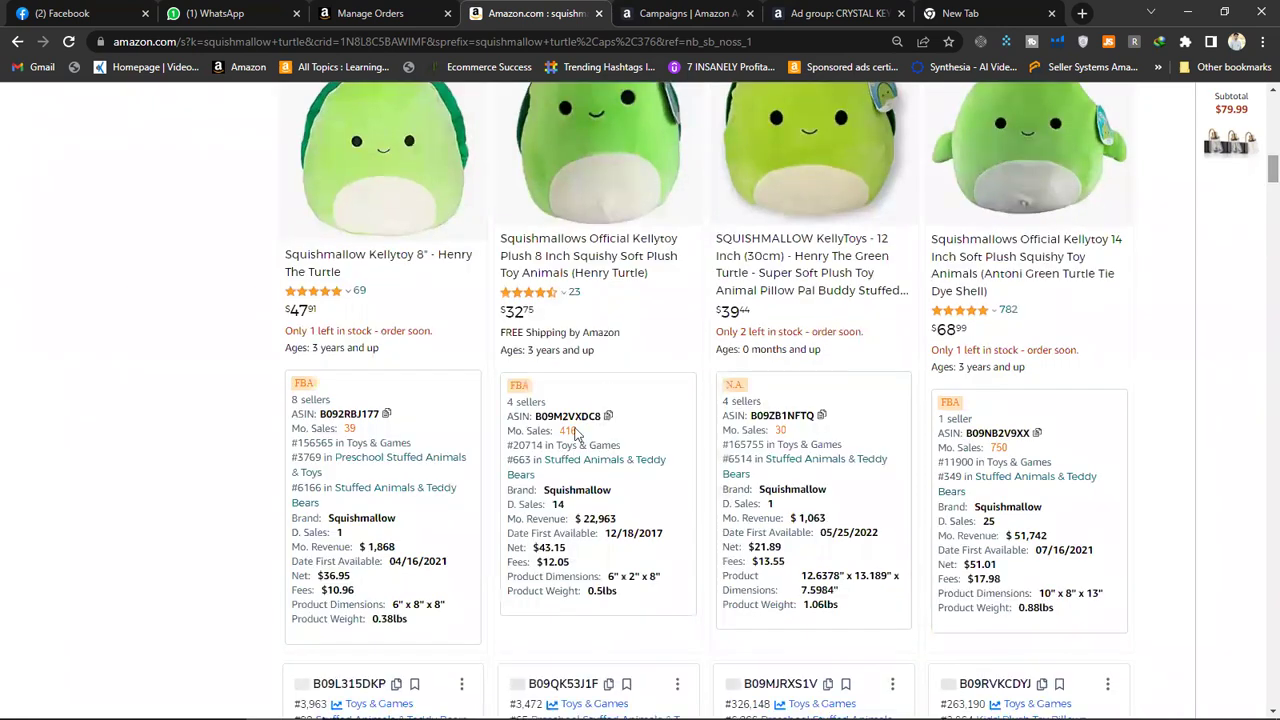
Inspect the brand, daily sales, monthly revenue and first-available date of the 8 inch Henry Turtle listing, plus the first-available date of the 12 inch one
triple_click(575, 504)
click(602, 492)
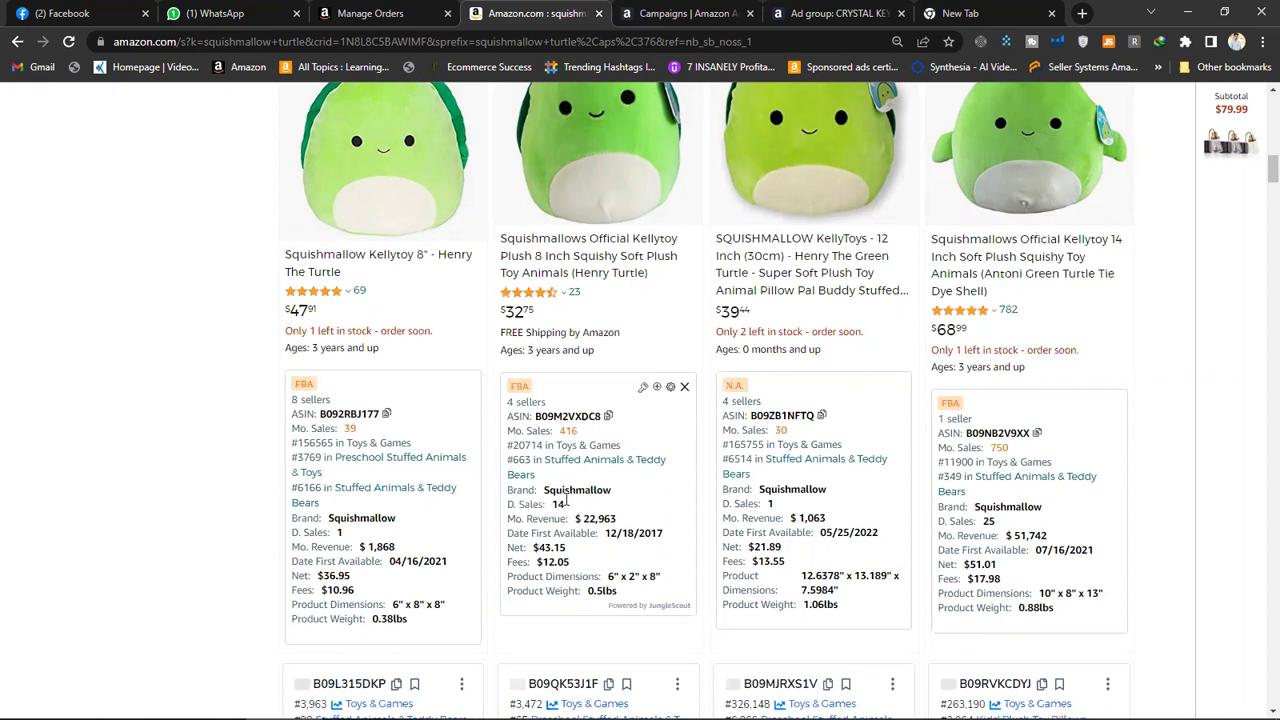
double_click(557, 505)
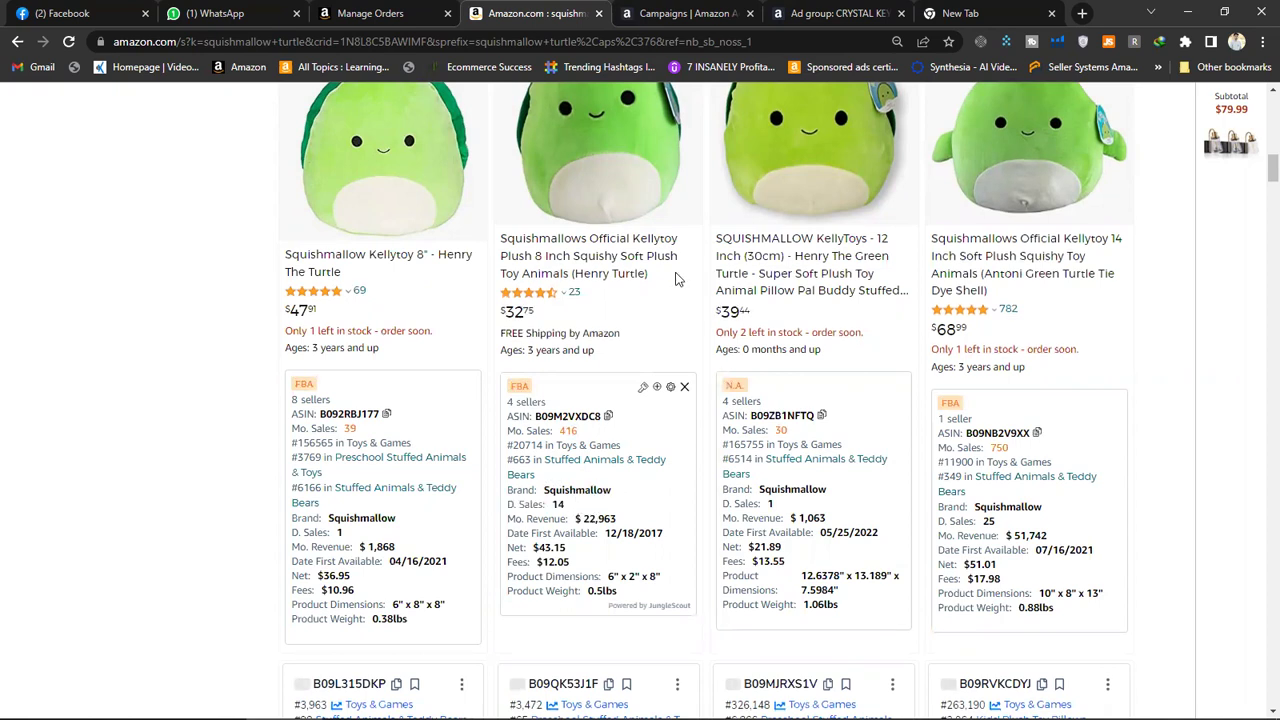
click(596, 375)
drag(576, 519, 618, 521)
click(656, 540)
mouse_move(662, 537)
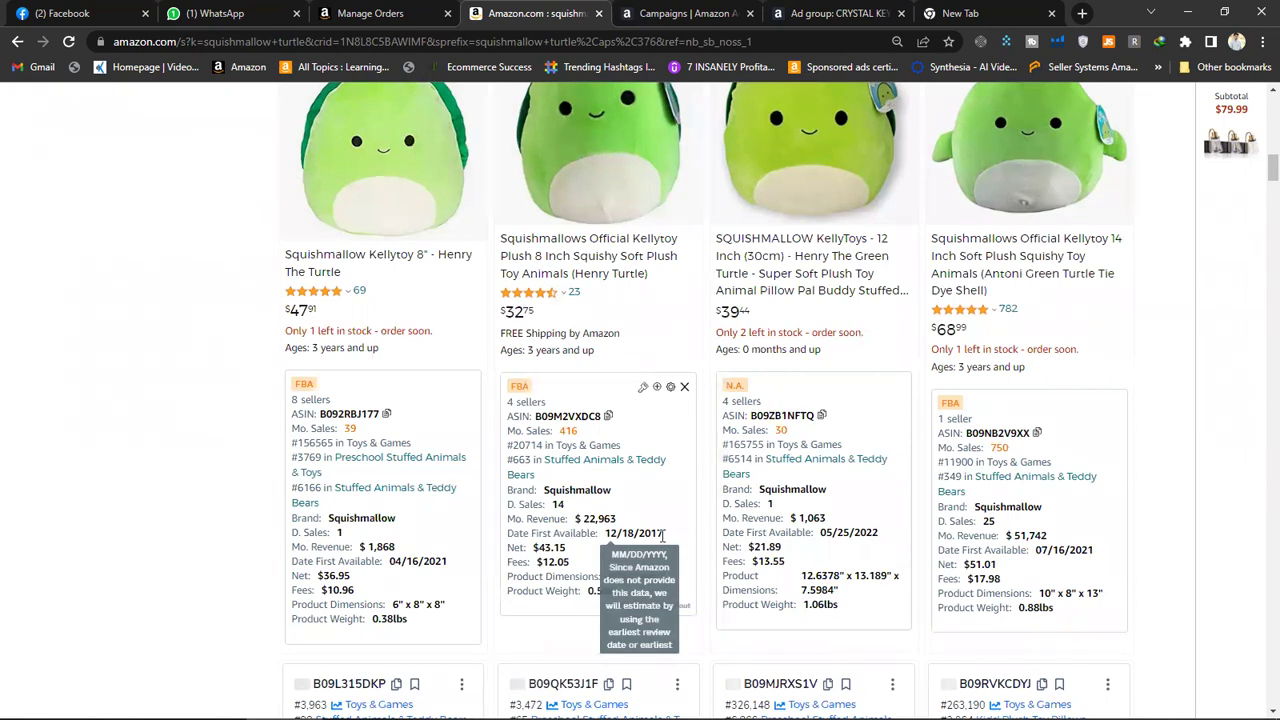
drag(618, 534, 664, 534)
click(664, 534)
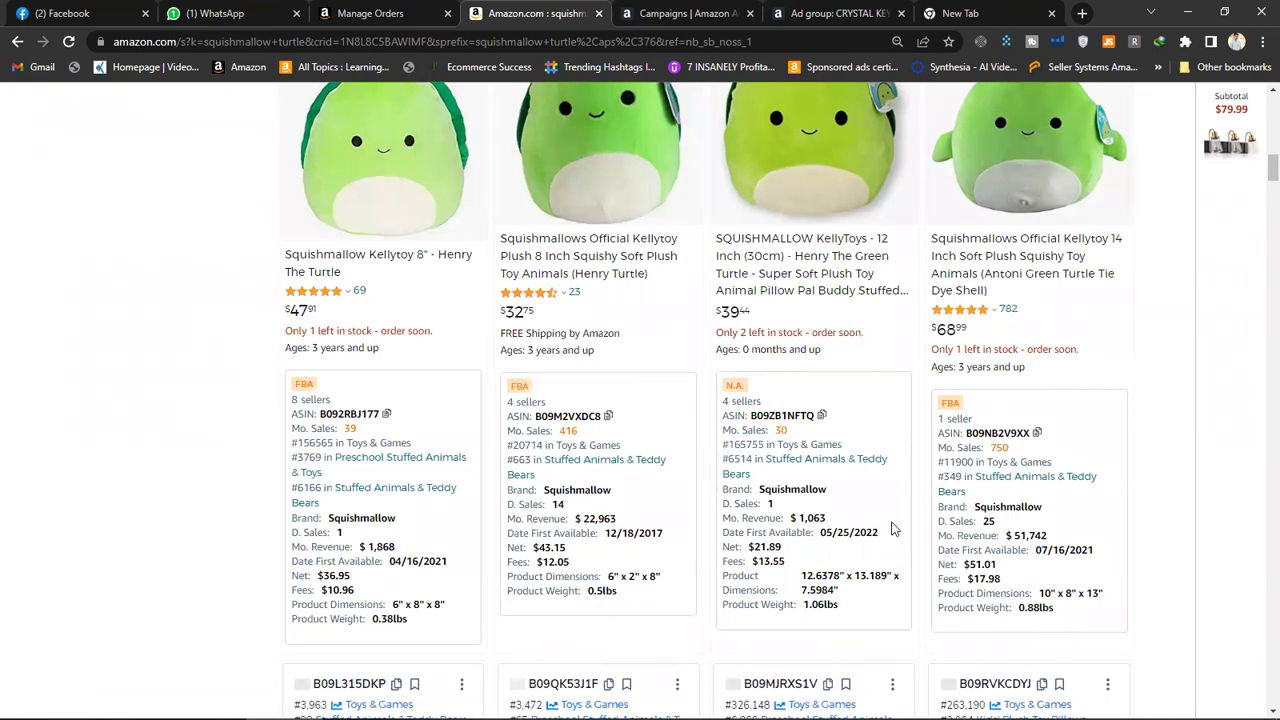
drag(884, 534, 831, 533)
click(834, 533)
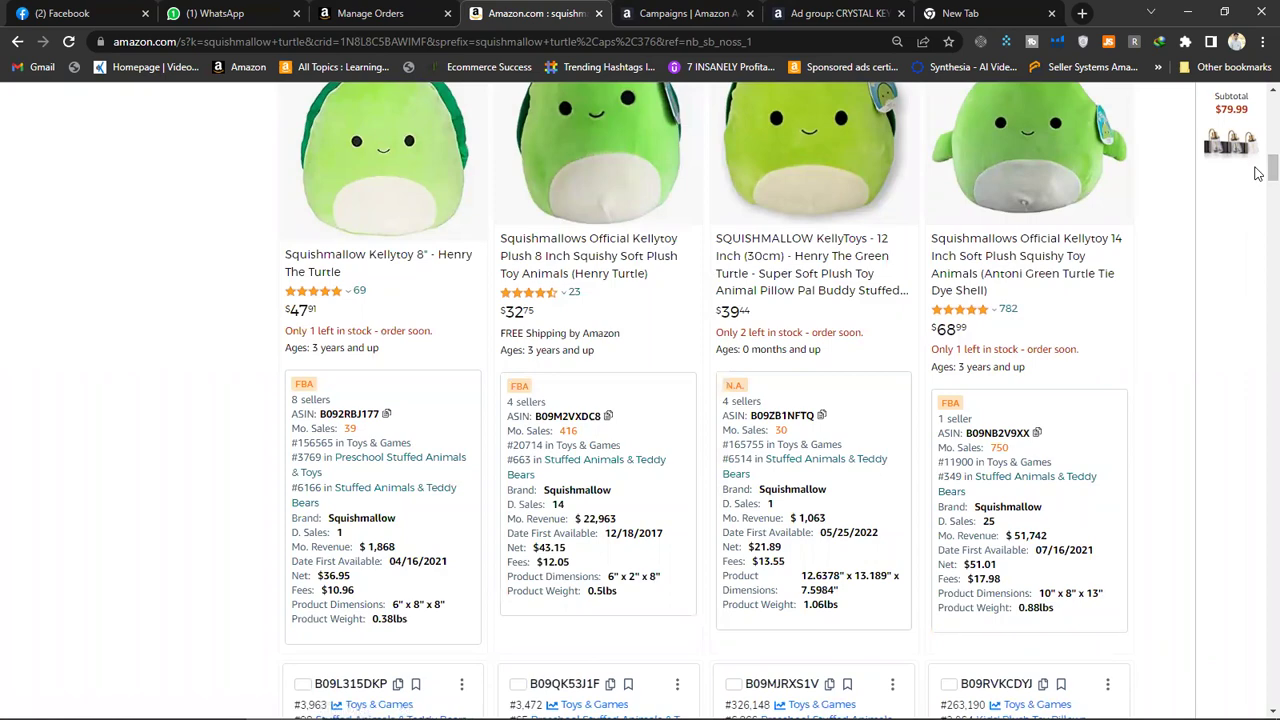
Examine the sales data of the Squishmallow and TeeTurtle listings further down the squishmallow turtle results
drag(1258, 173, 1258, 276)
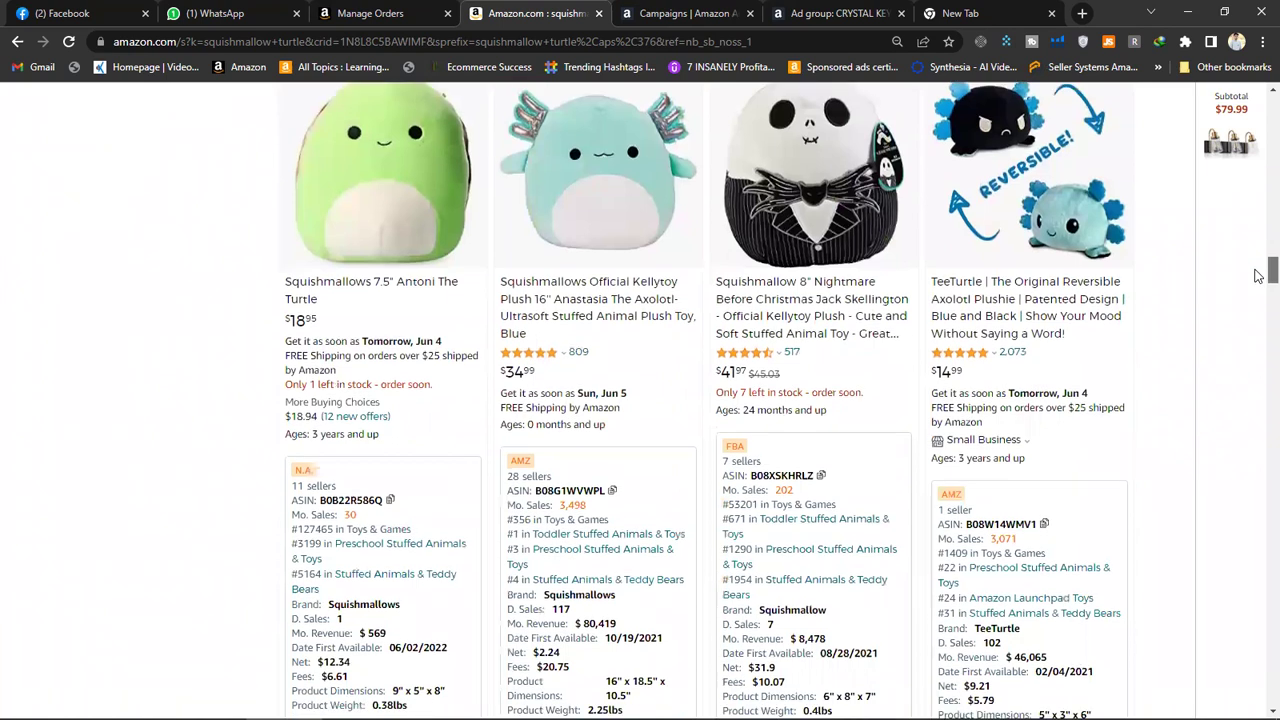
drag(1258, 276, 1258, 280)
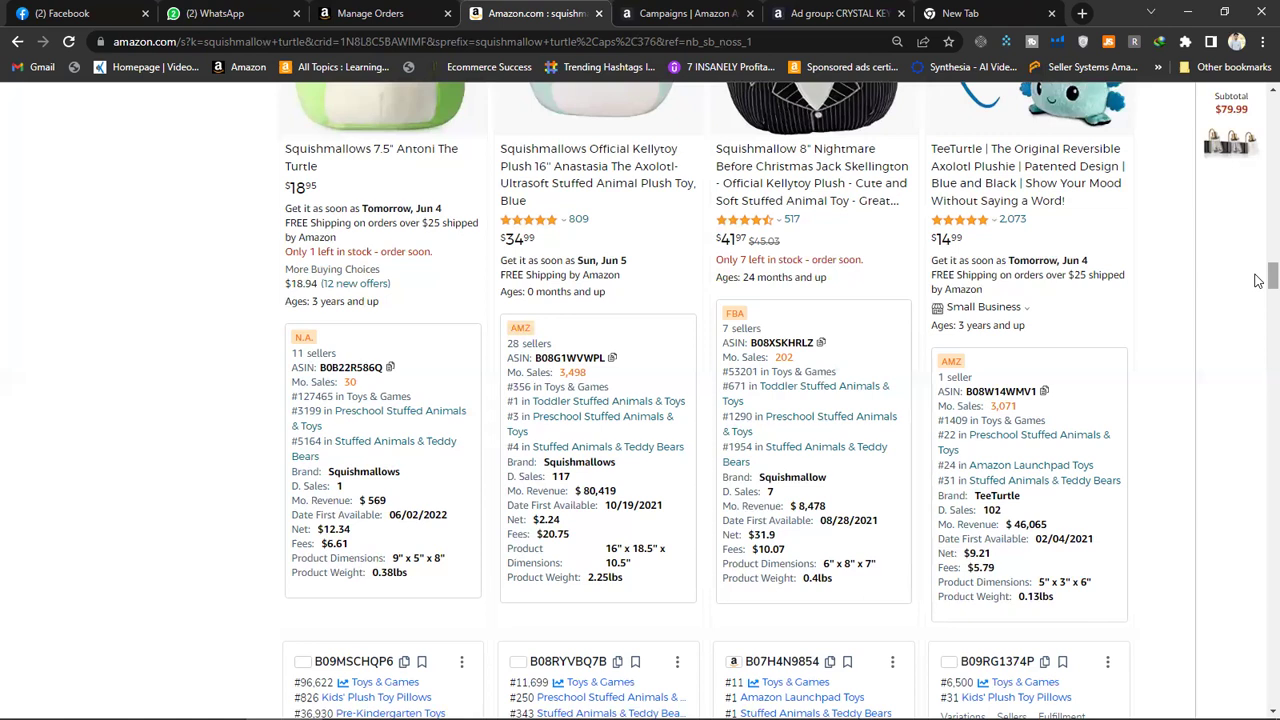
drag(1258, 280, 1258, 453)
Switch back to the Excel workbook, review the terms around "squishmallow turtle", and return to the start of the filtered list
key(alt+Tab)
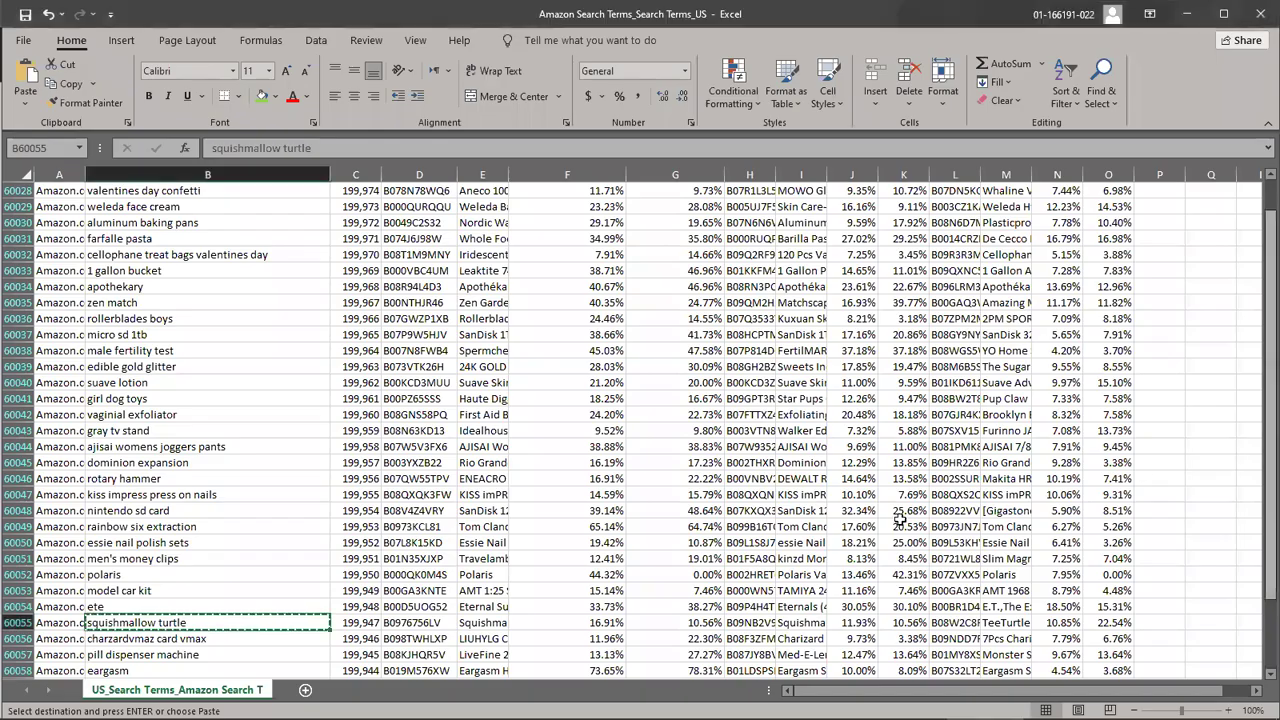
key(Down)
key(Down)
key(Down)
key(Up)
key(Up)
key(Up)
key(Up)
key(Up)
key(Up)
key(Up)
key(Up)
key(Up)
key(Up)
key(Up)
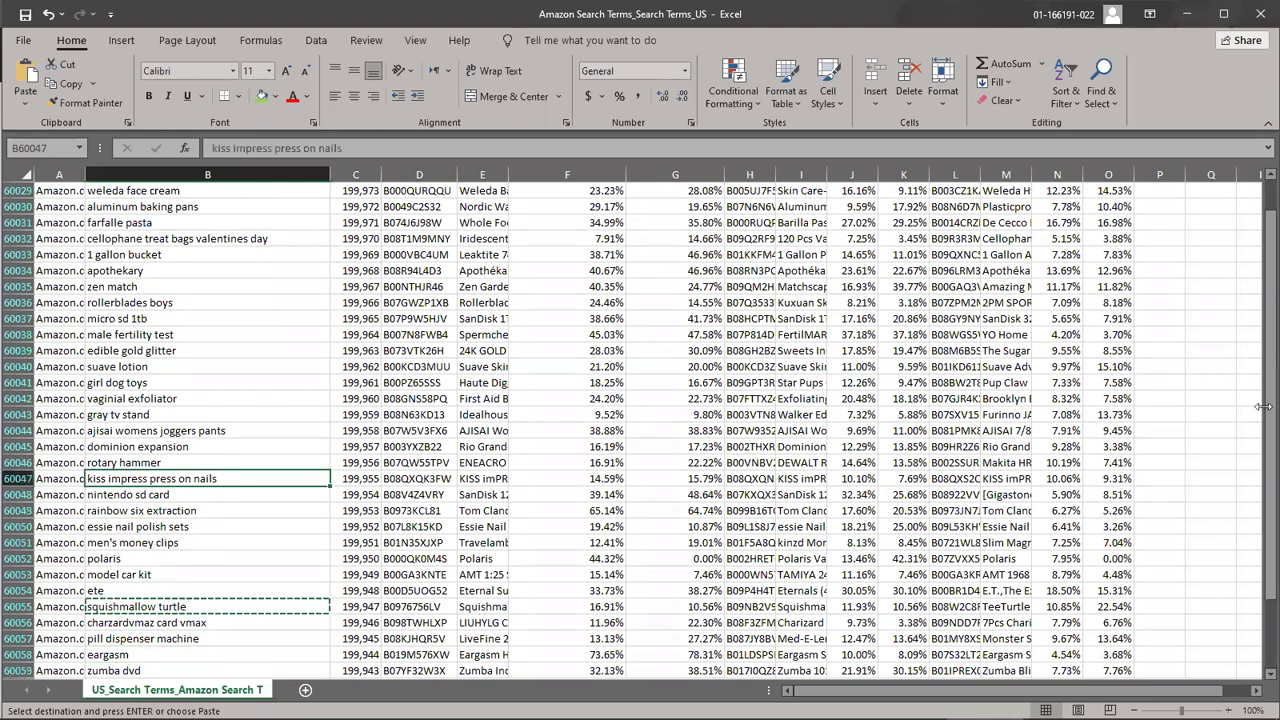
scroll(1257, 393, up, 9)
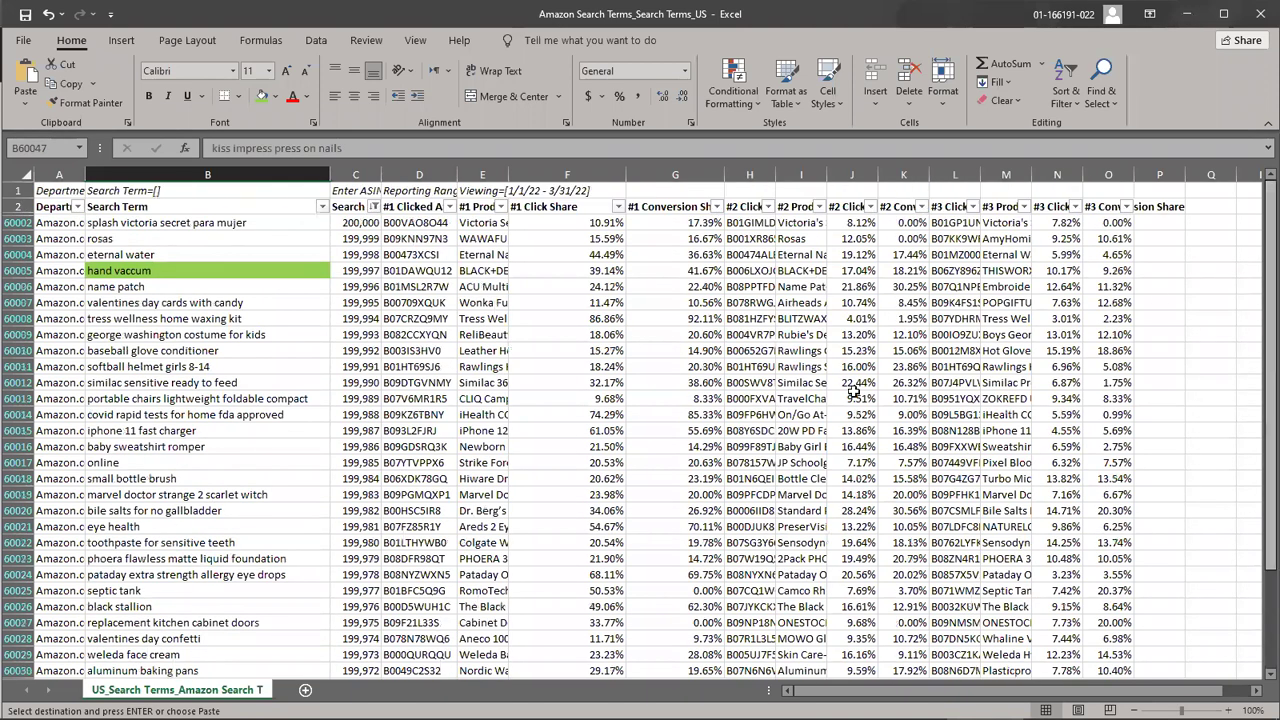
Open the custom number filter on the Search Frequency Rank column and set its upper limit to 1000000
click(70, 383)
click(375, 206)
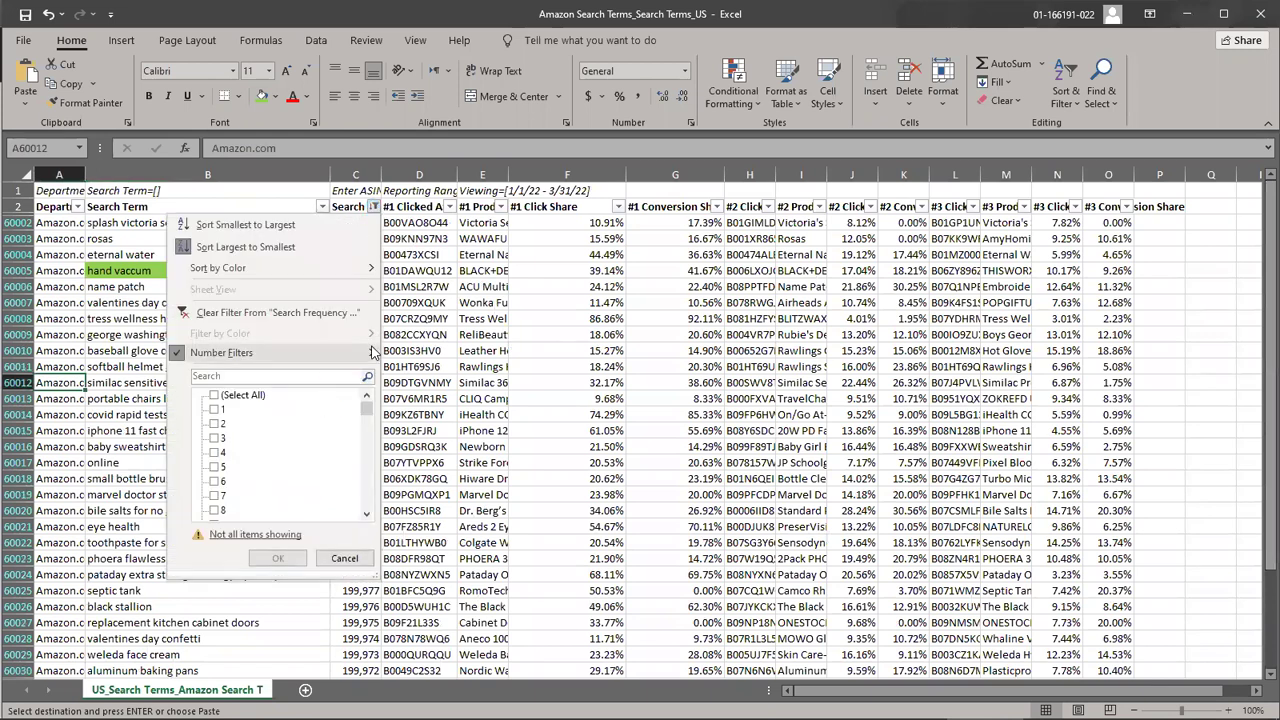
mouse_move(378, 354)
click(432, 492)
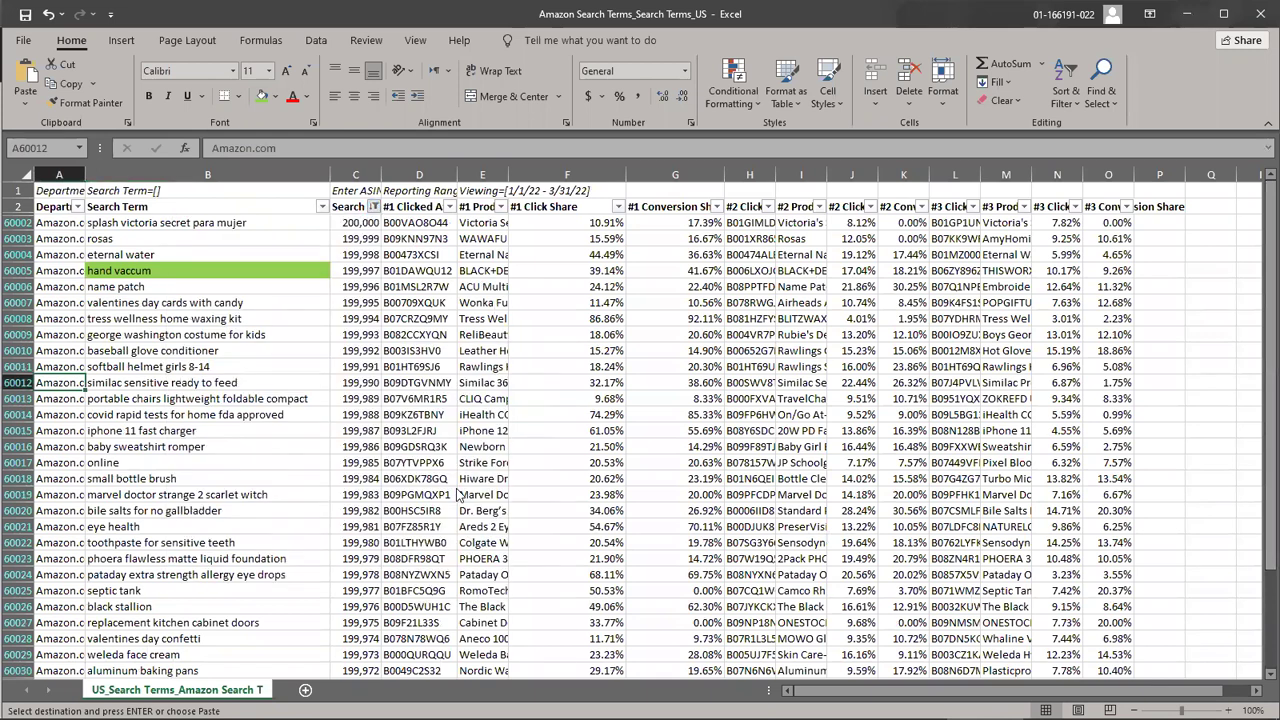
click(498, 186)
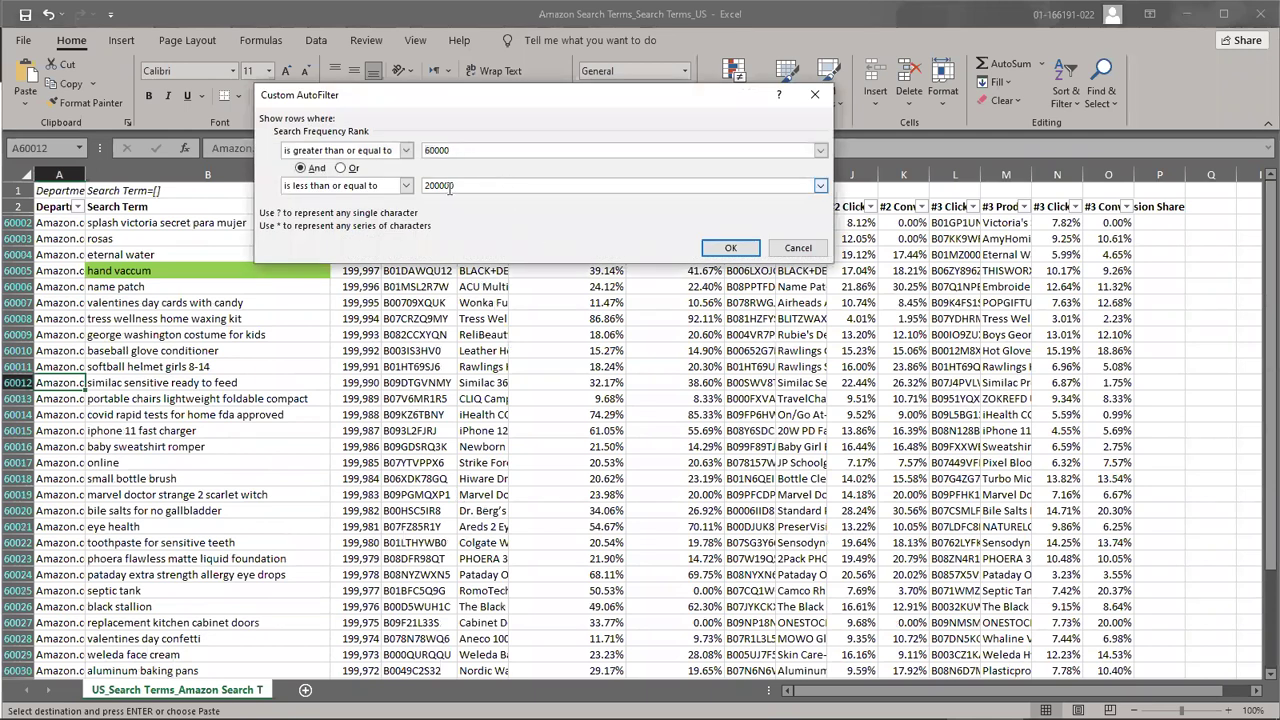
key(BackSpace)
key(BackSpace)
key(BackSpace)
key(BackSpace)
key(BackSpace)
key(BackSpace)
text(1000000)
Set the rank filter's lower limit to 900000, apply it, and sort Search Frequency Rank from largest to smallest
click(480, 150)
key(BackSpace)
key(BackSpace)
key(BackSpace)
key(BackSpace)
key(BackSpace)
text(900000)
click(730, 247)
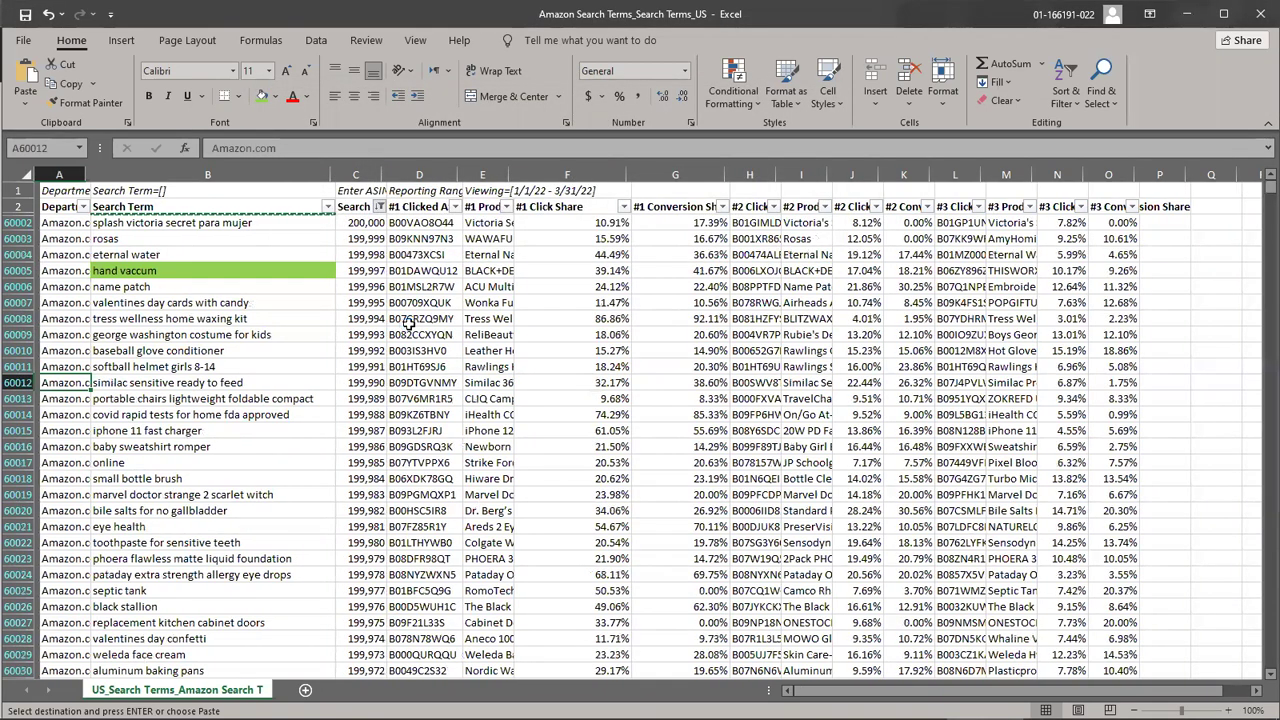
click(379, 206)
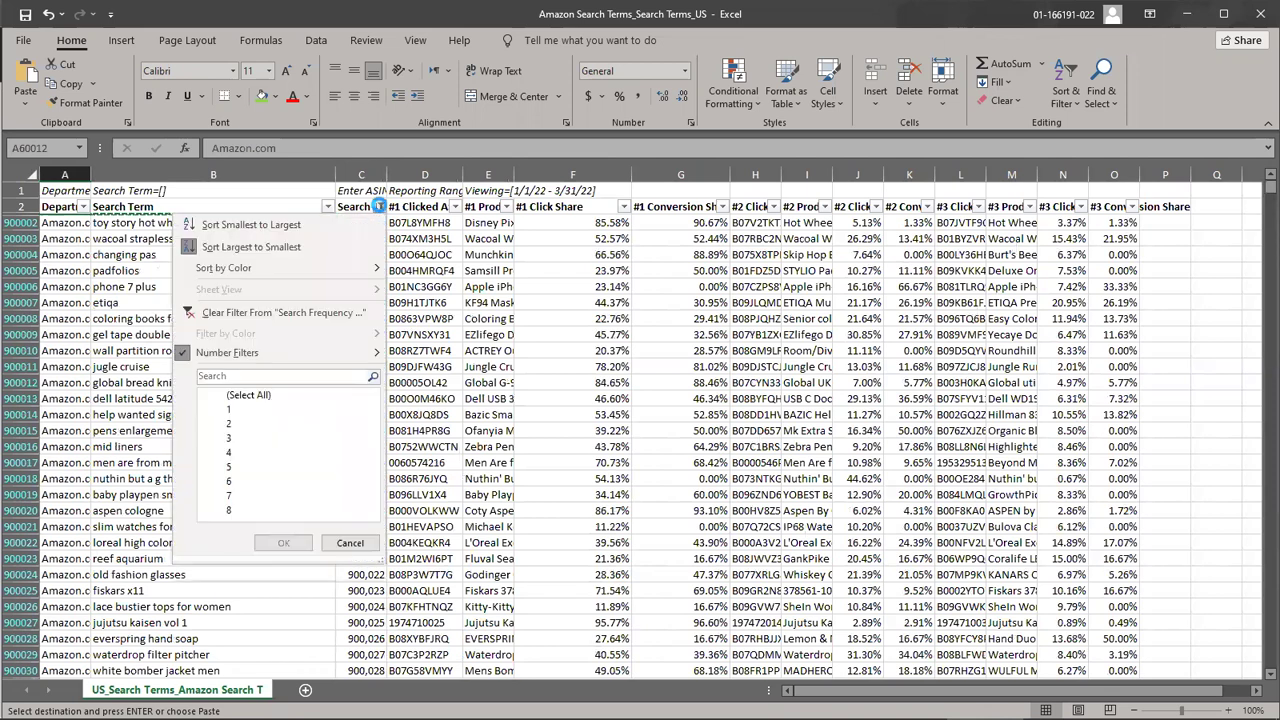
click(306, 246)
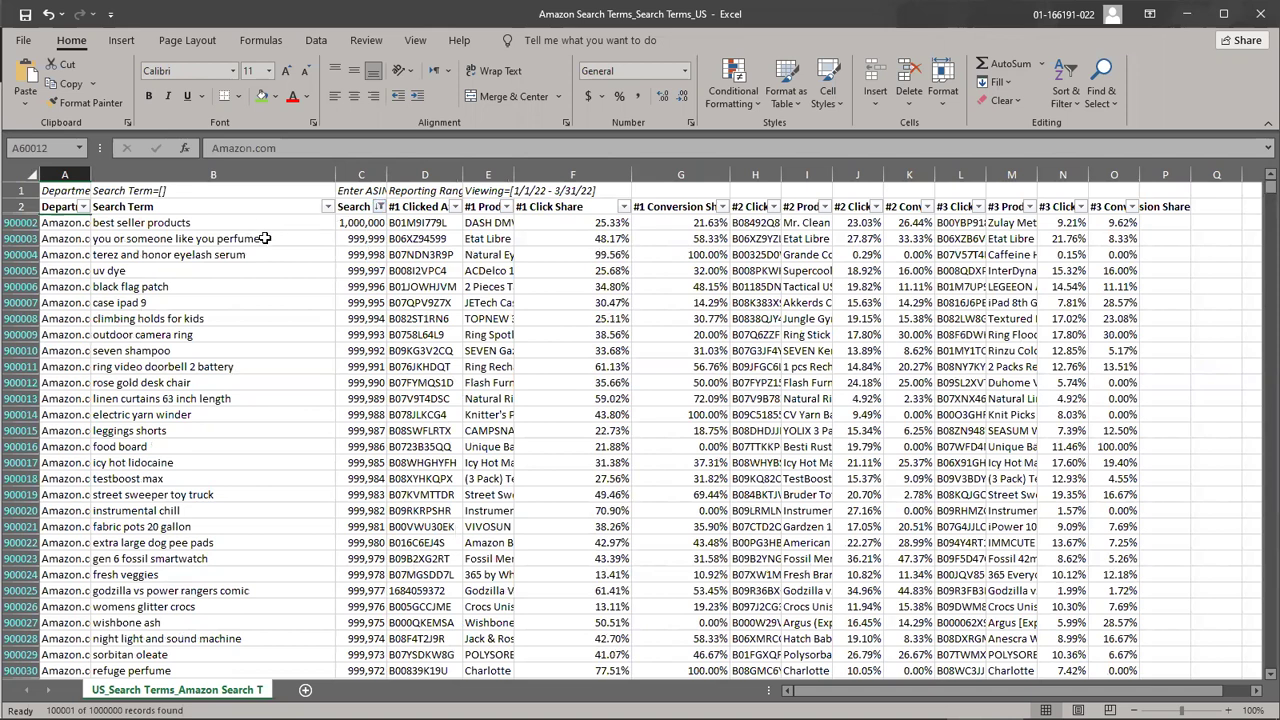
Review the newly filtered search terms from "you or someone like you perfume" downward and select "food board"
click(265, 238)
key(Down)
key(Down)
key(Down)
key(Down)
key(Down)
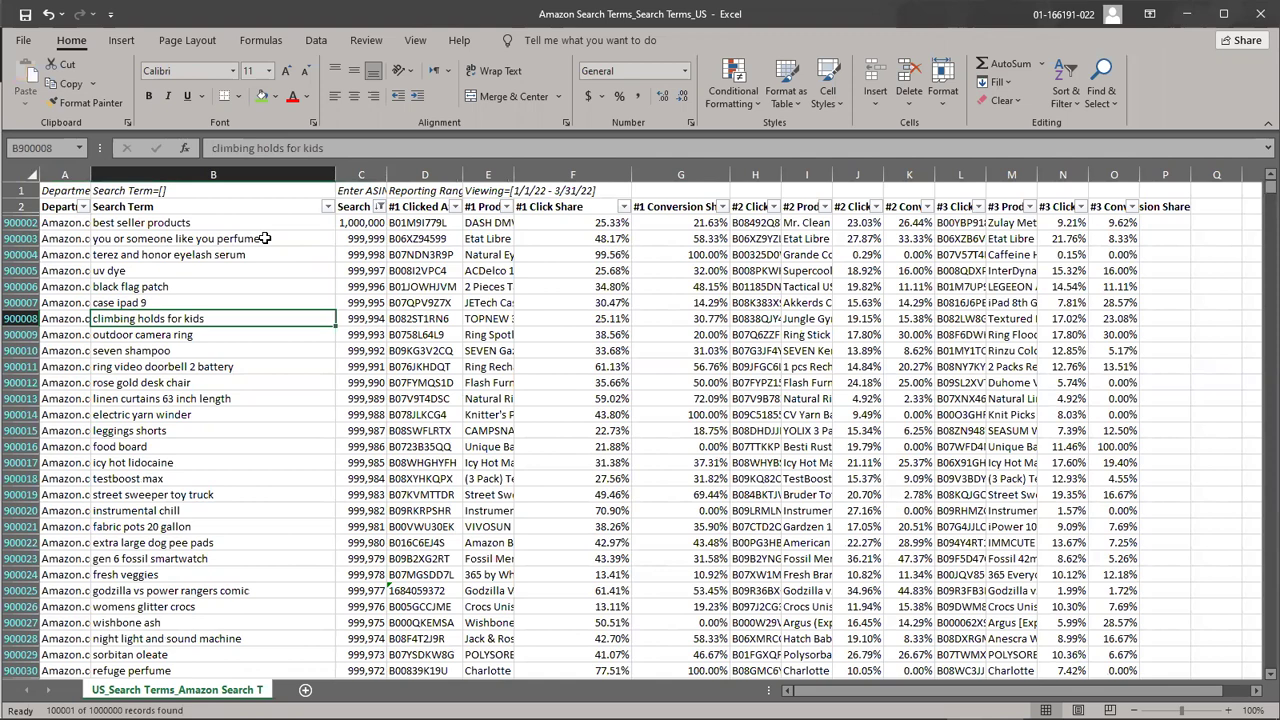
key(Down)
key(Down)
key(Down)
key(Down)
key(Down)
key(Down)
key(Down)
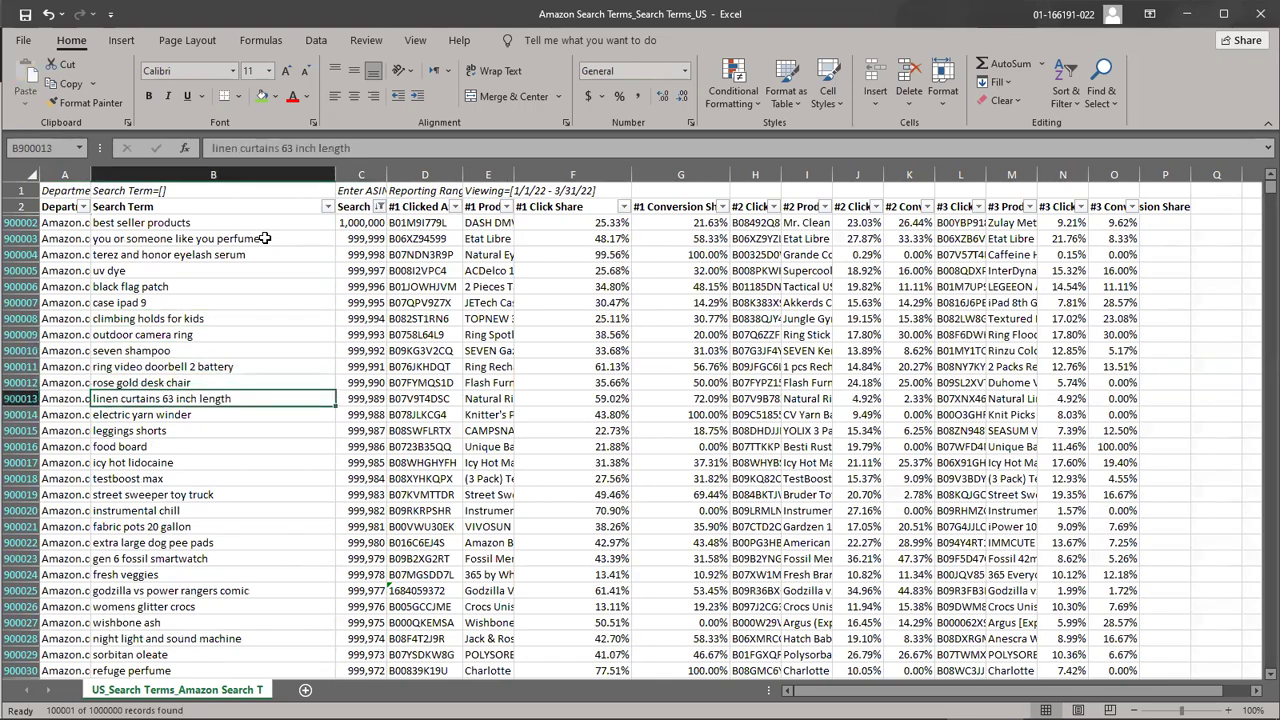
key(Down)
key(Up)
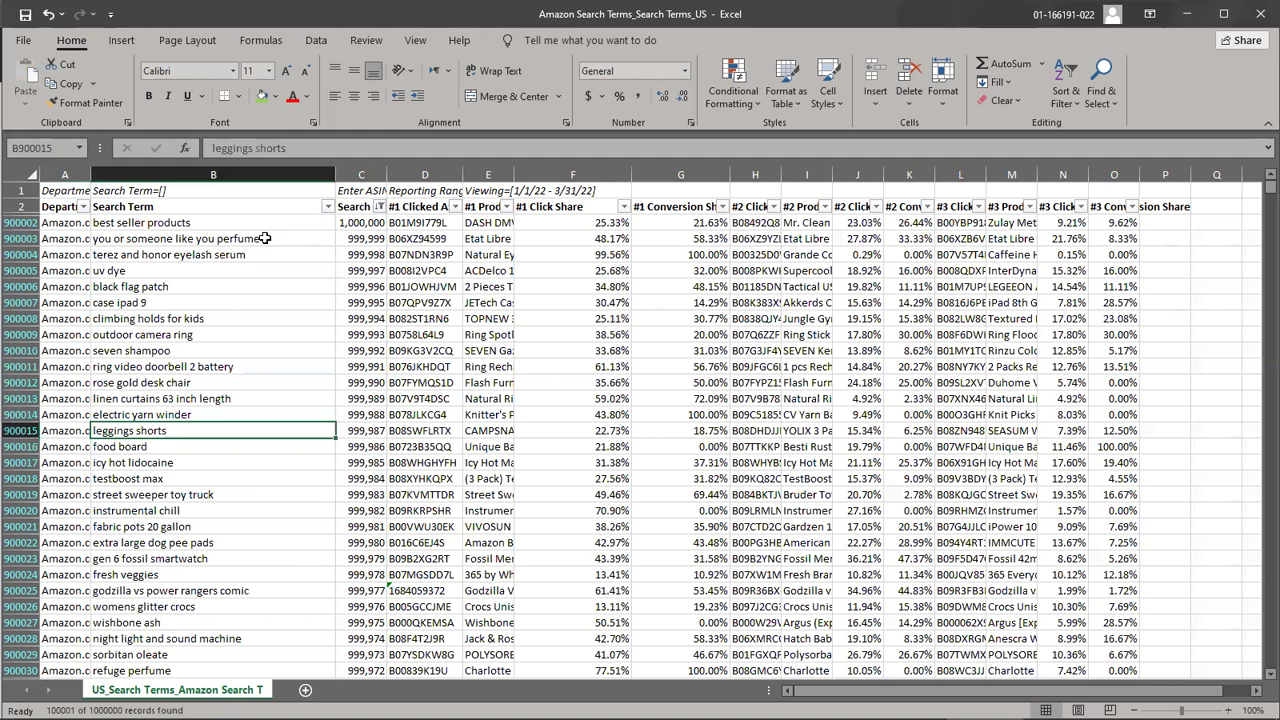
key(Up)
key(Down)
key(Down)
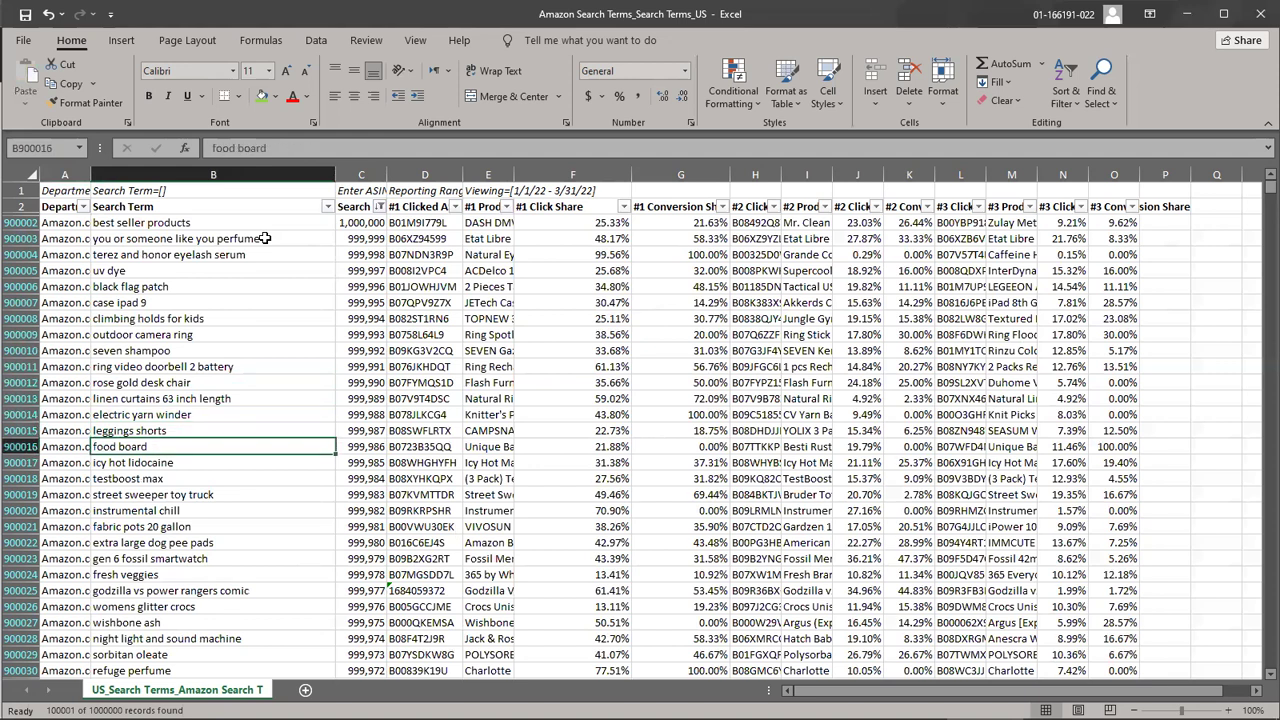
Switch to the Amazon page in Chrome and search for "food board"
key(alt+Tab)
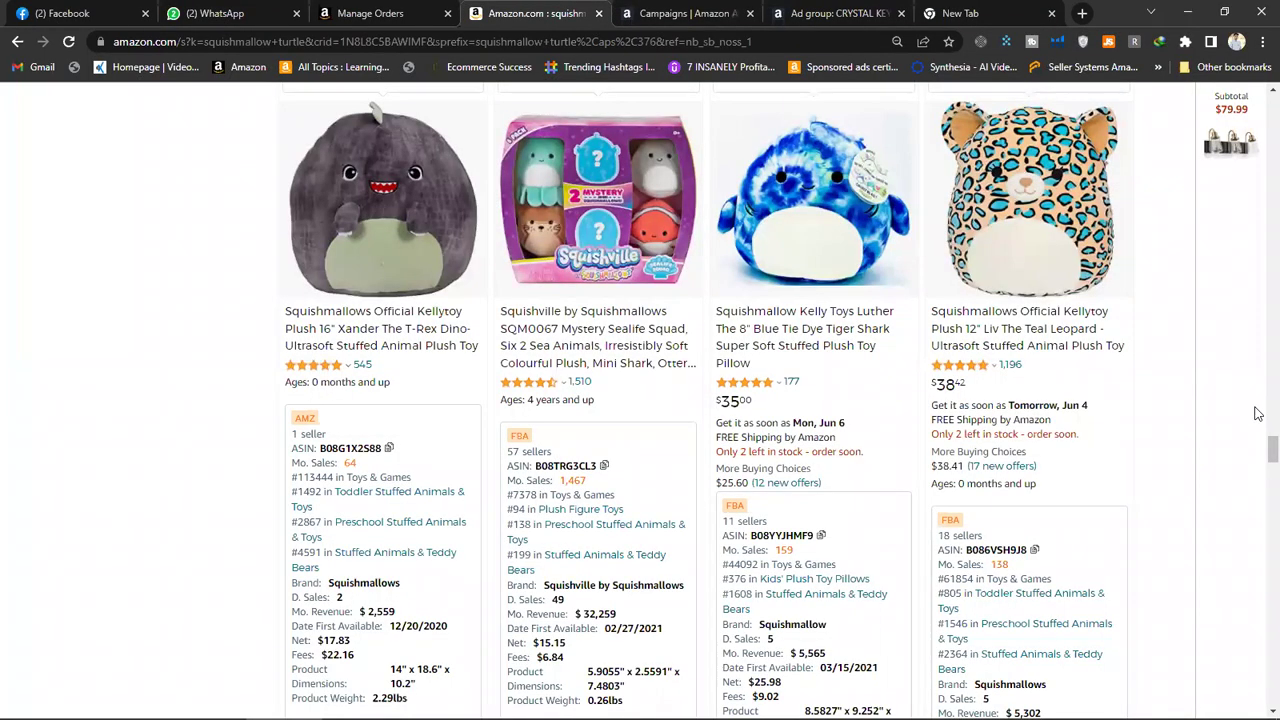
scroll(1259, 415, up, 5)
scroll(1259, 270, up, 10)
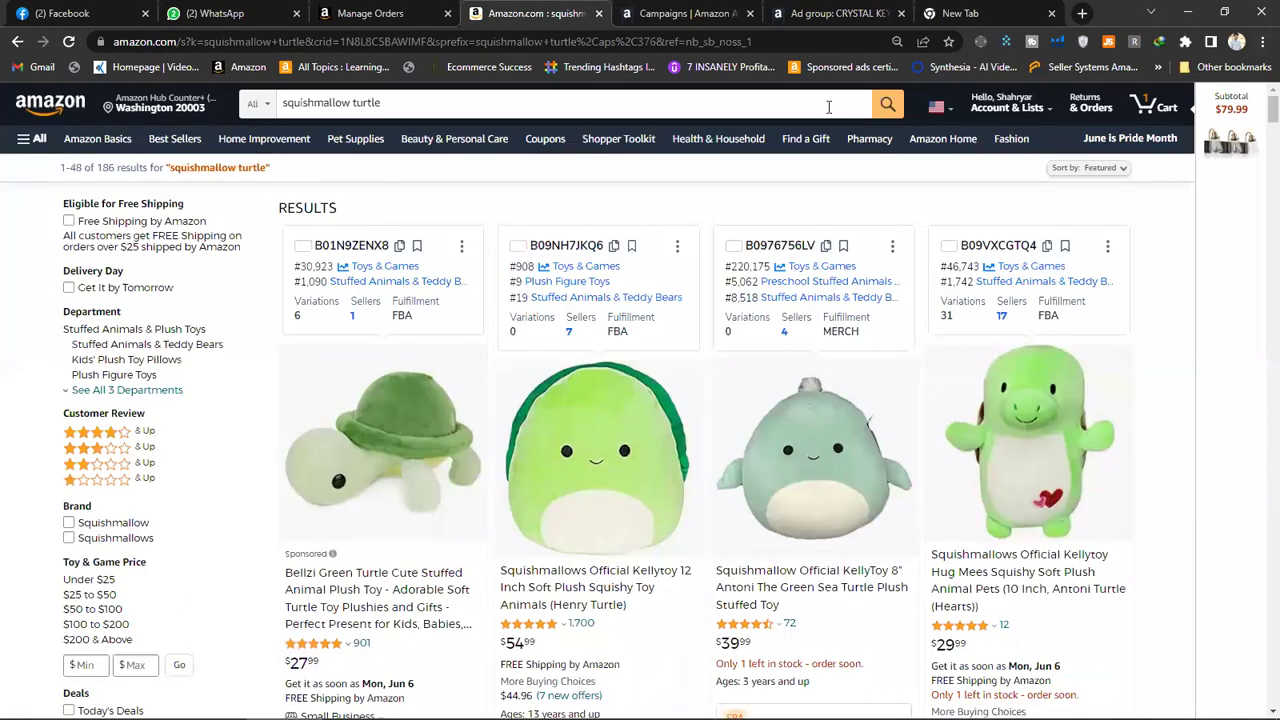
click(779, 111)
text(food board)
key(Return)
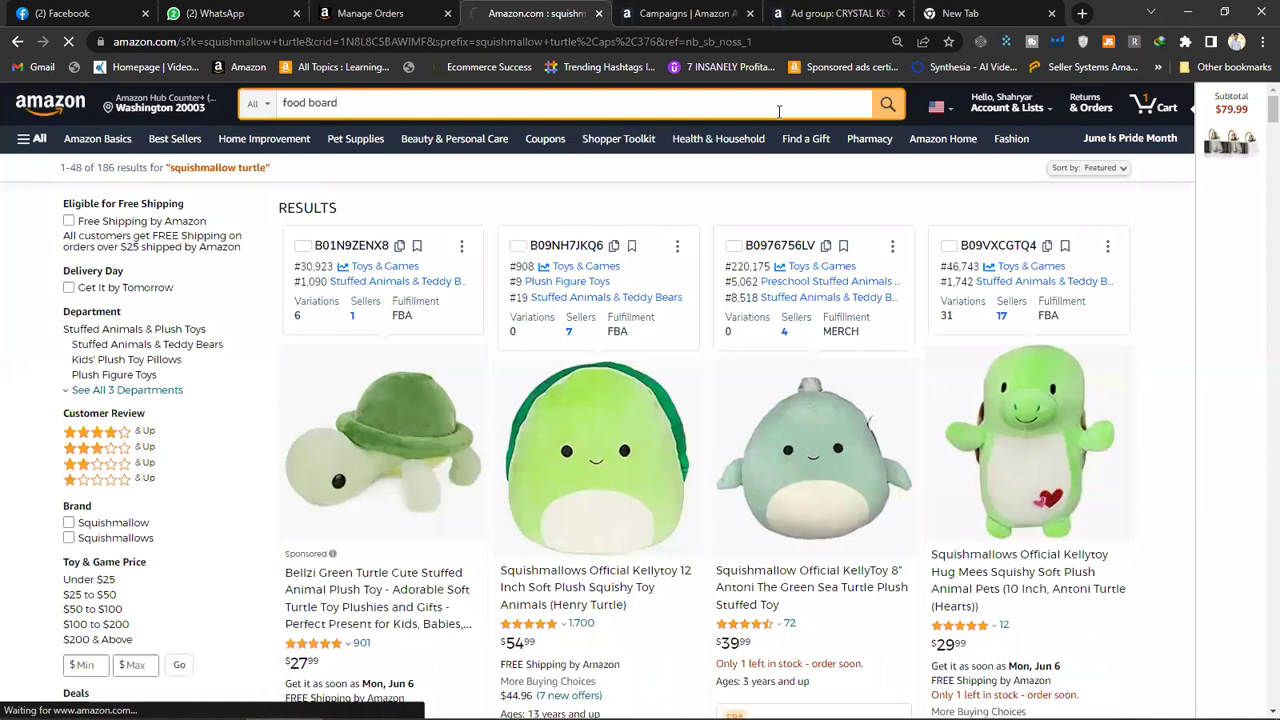
click(779, 111)
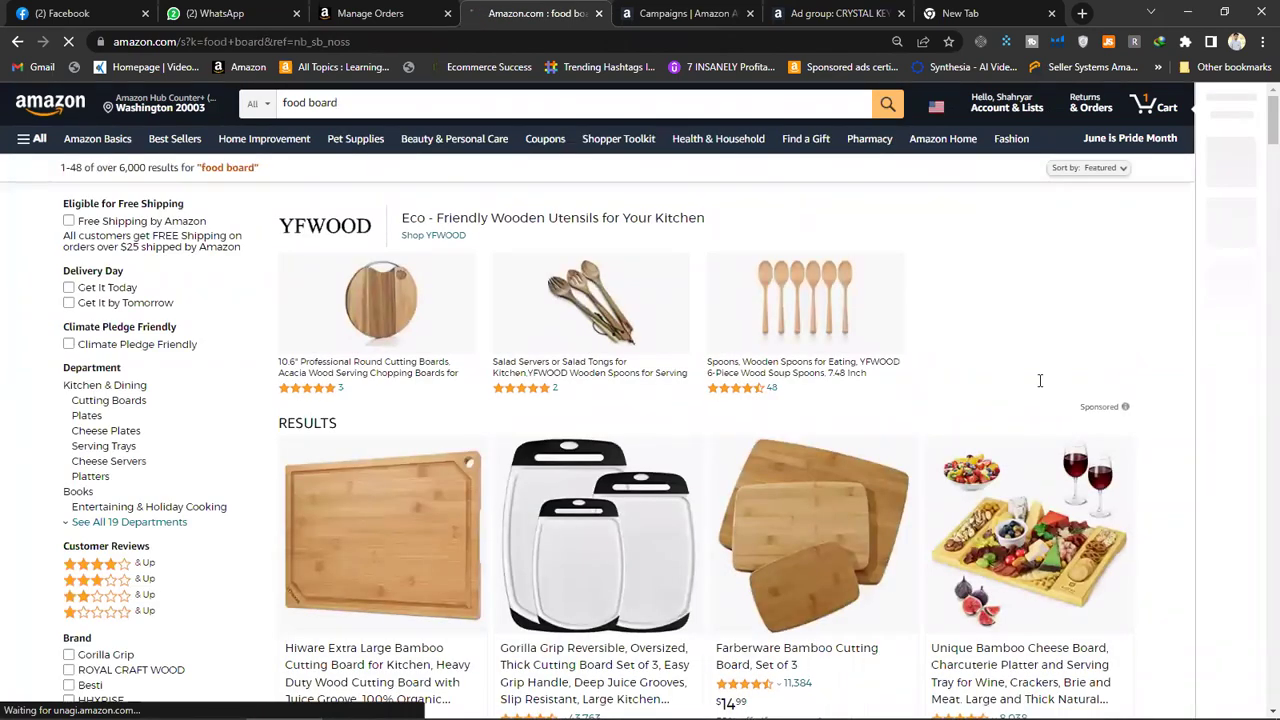
Examine the first food board results and the Highly Rated listings for price, reviews, monthly sales and revenue
scroll(1258, 143, down, 2)
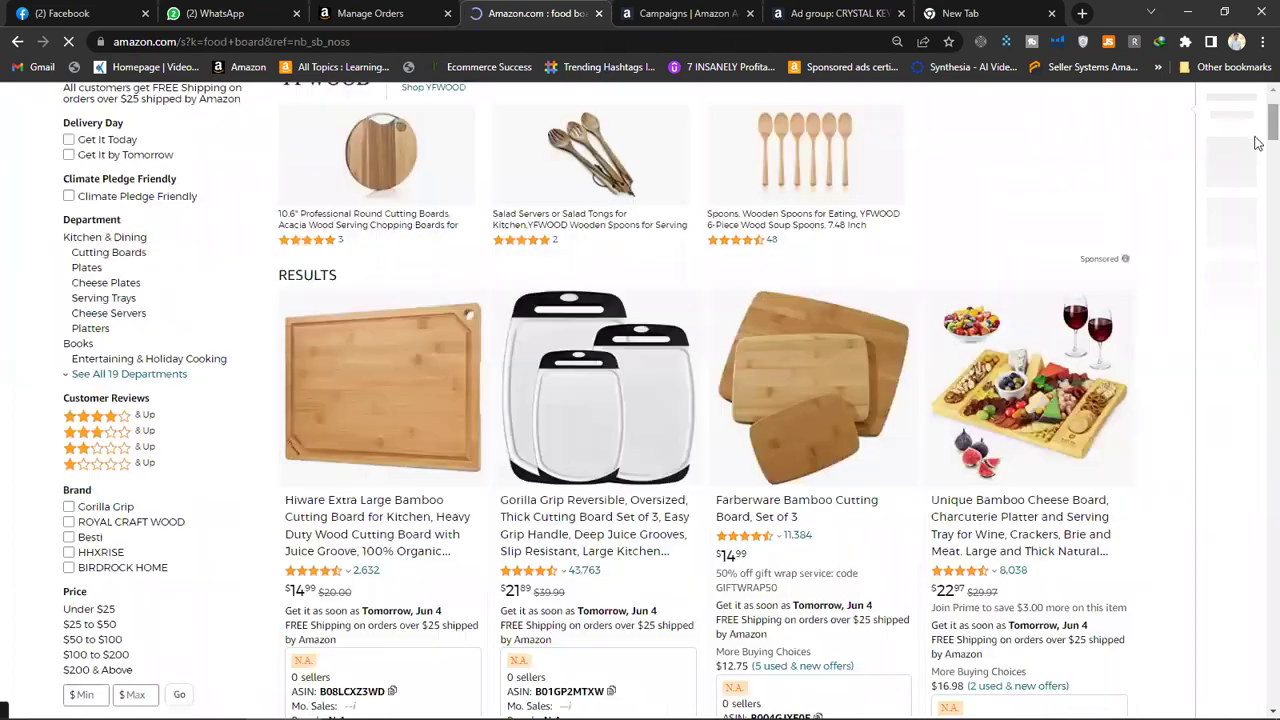
scroll(1258, 150, down, 4)
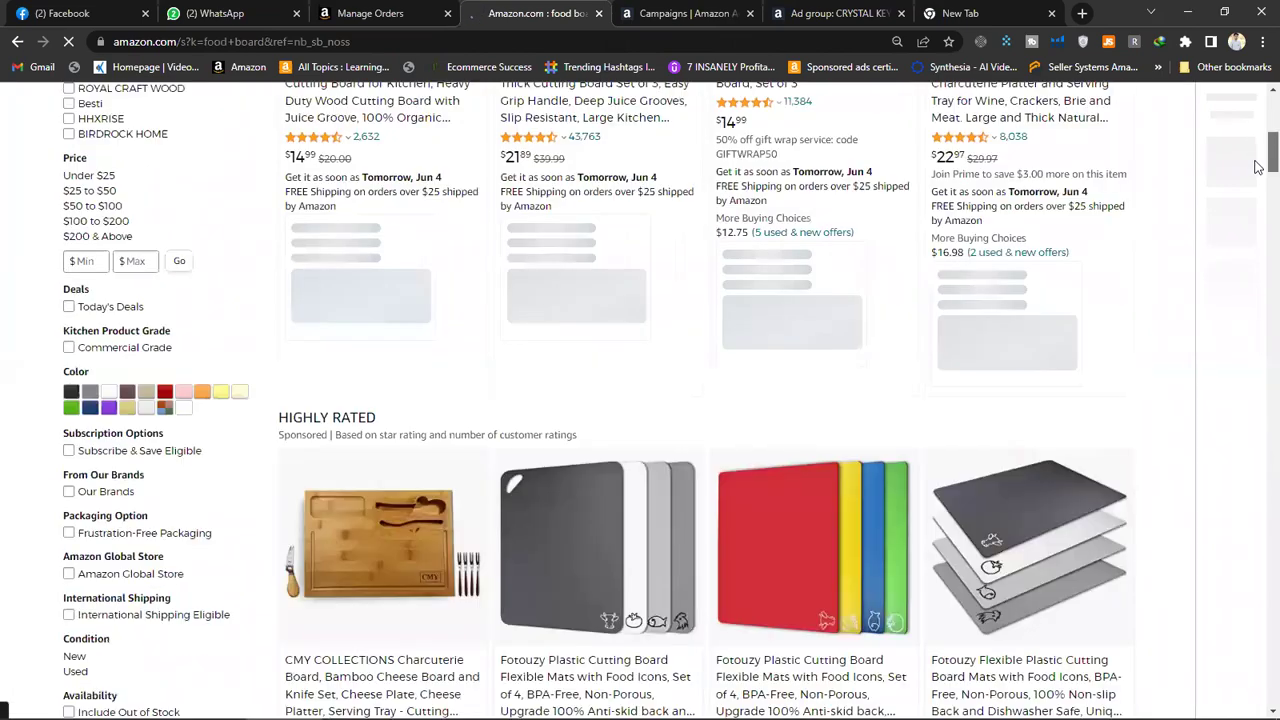
scroll(1258, 170, down, 3)
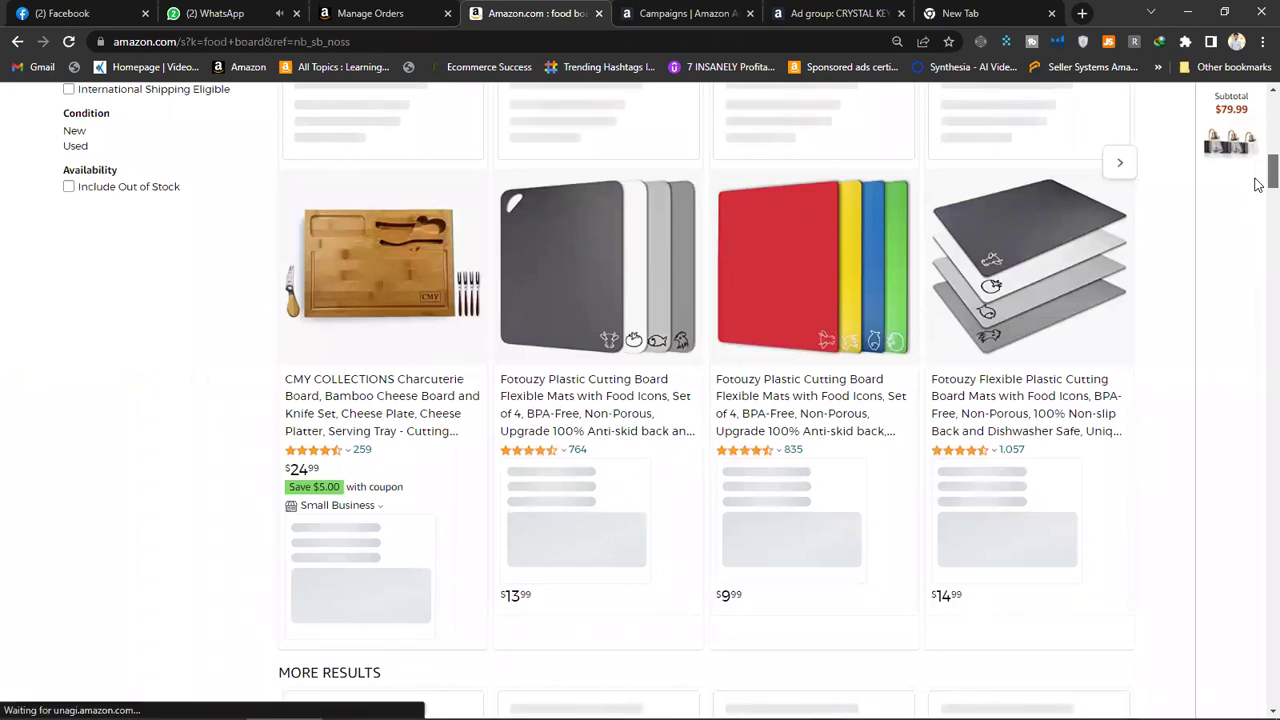
scroll(1258, 185, down, 1)
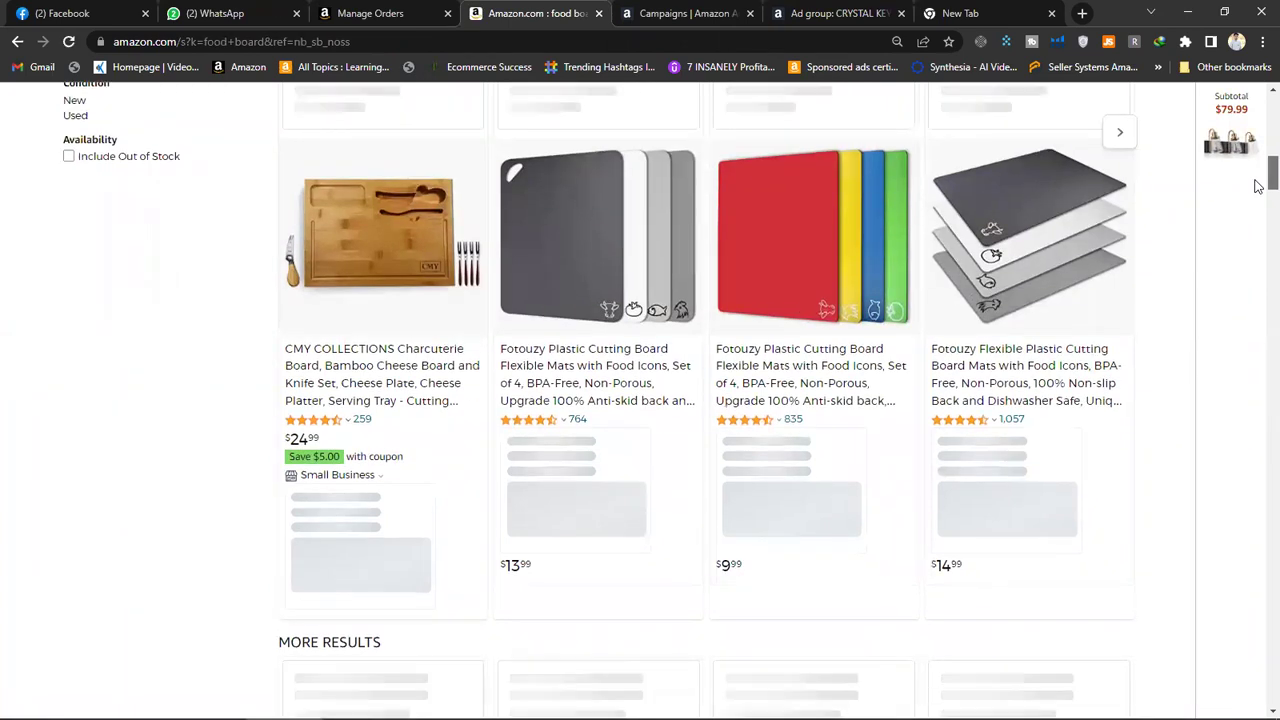
scroll(1258, 170, up, 4)
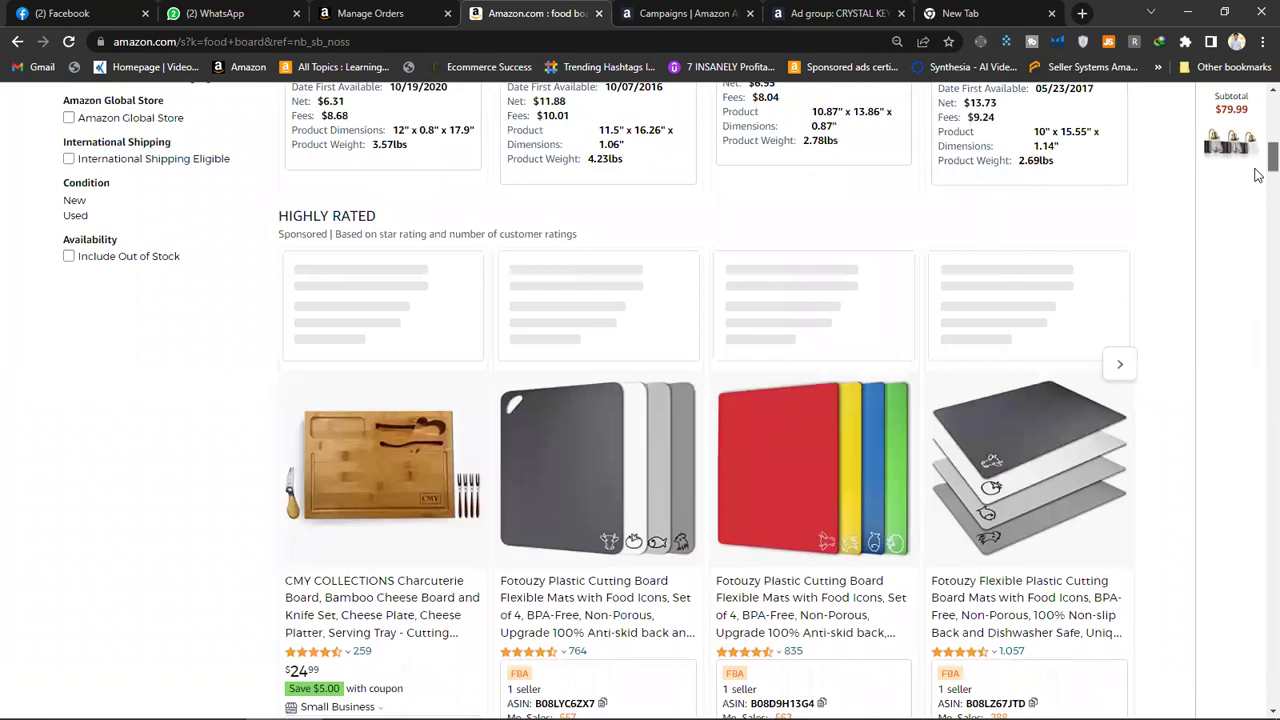
scroll(1258, 157, up, 3)
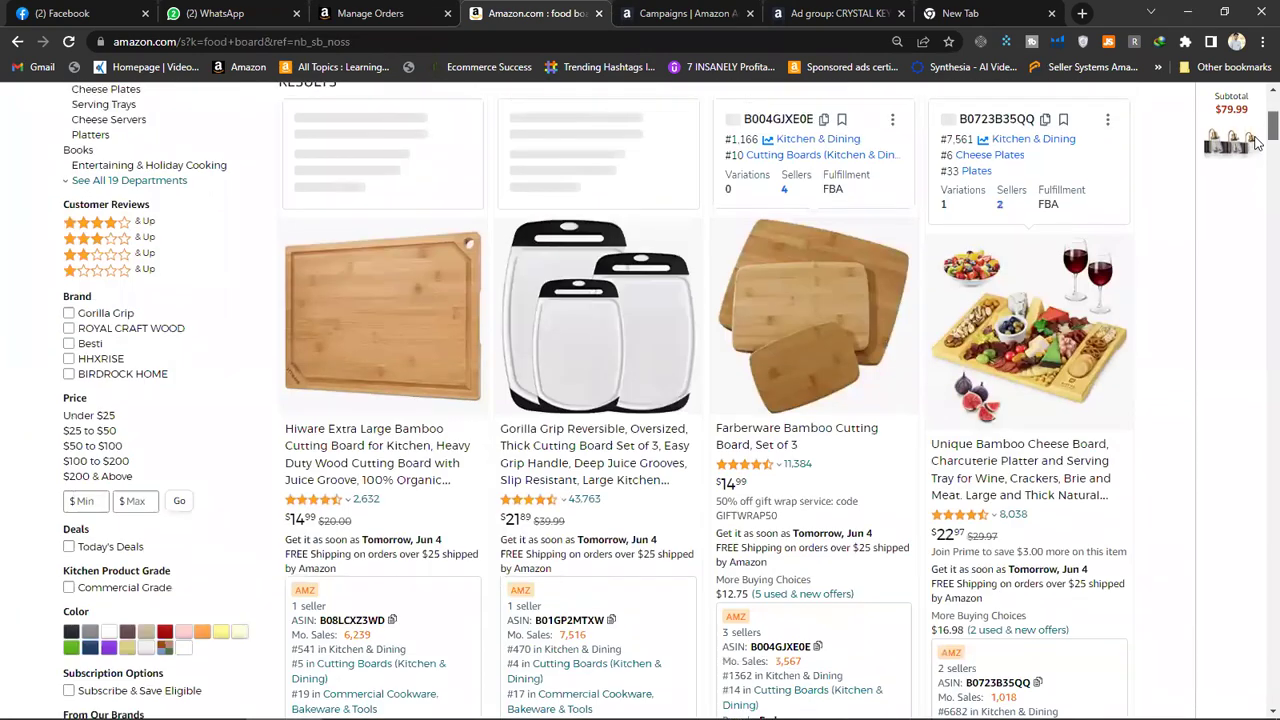
scroll(1257, 143, down, 1)
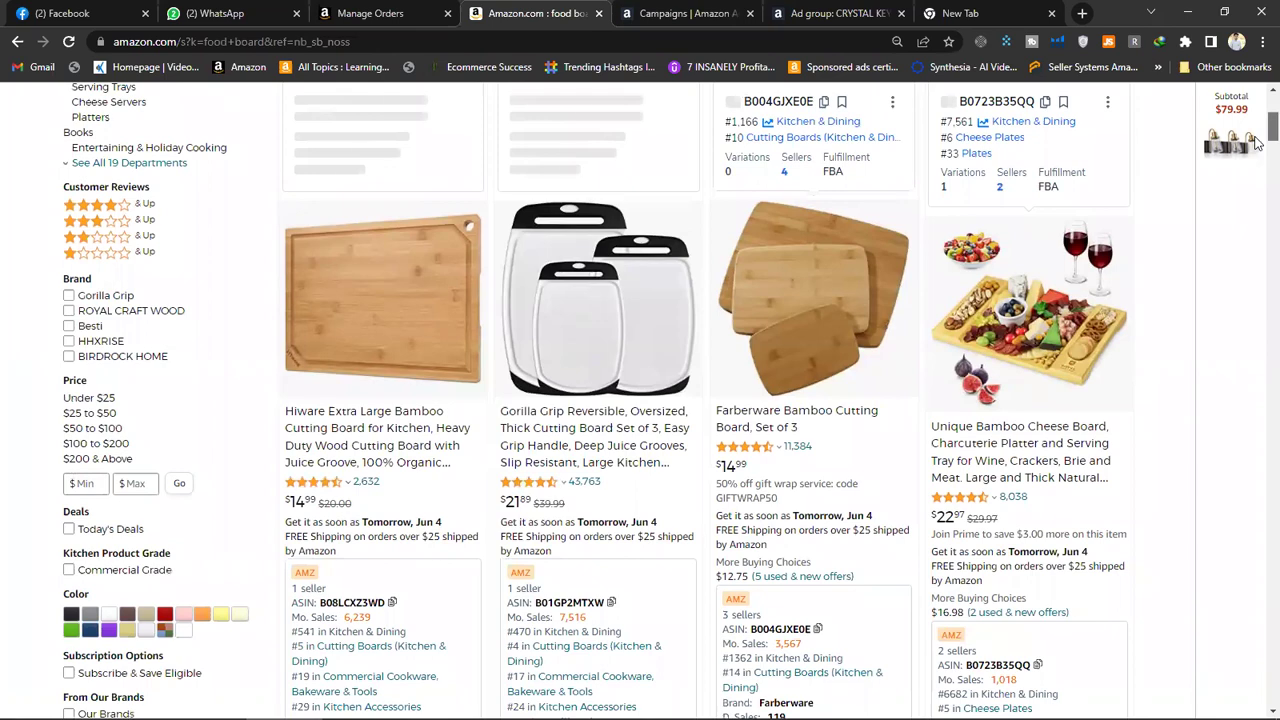
scroll(1257, 143, down, 8)
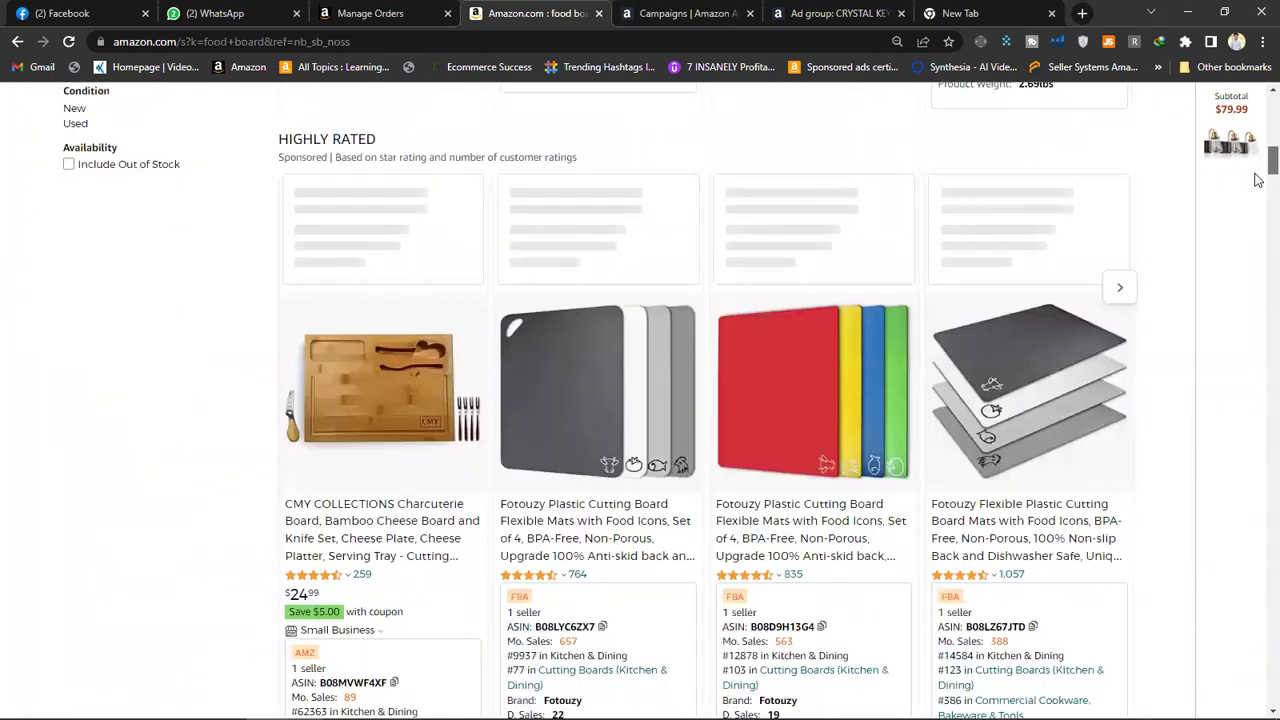
scroll(1258, 182, down, 3)
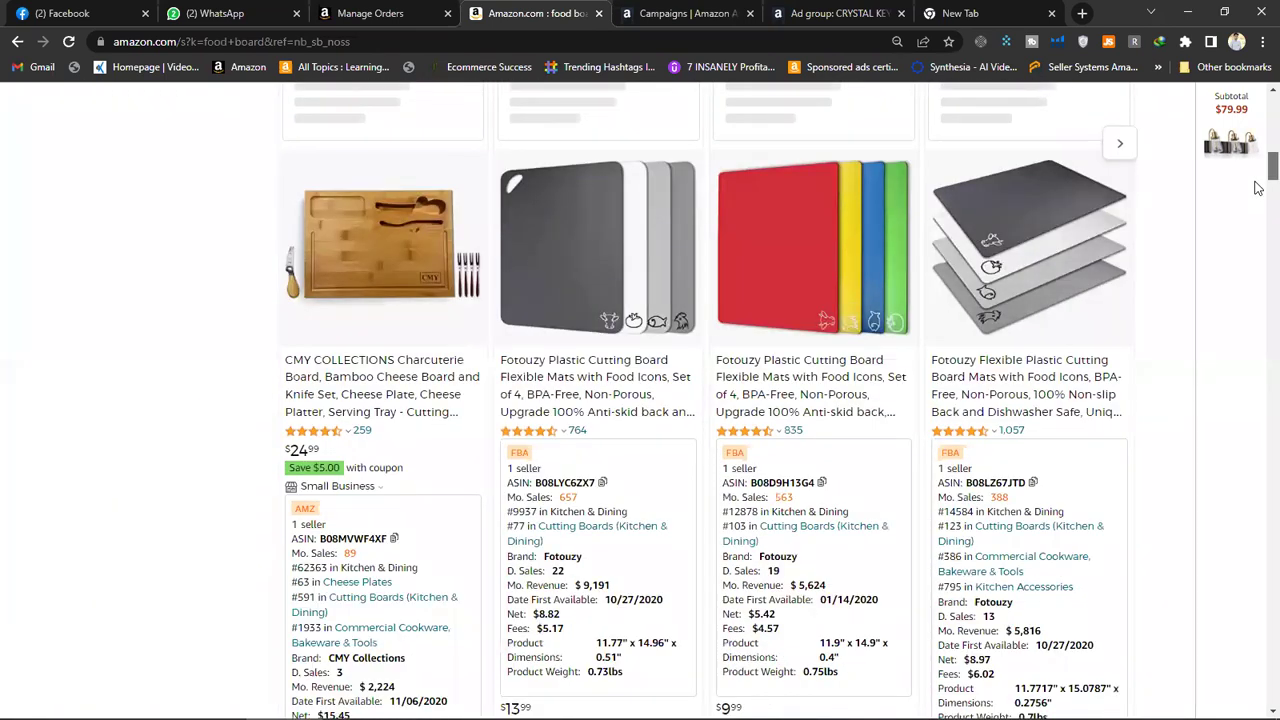
scroll(1257, 190, down, 3)
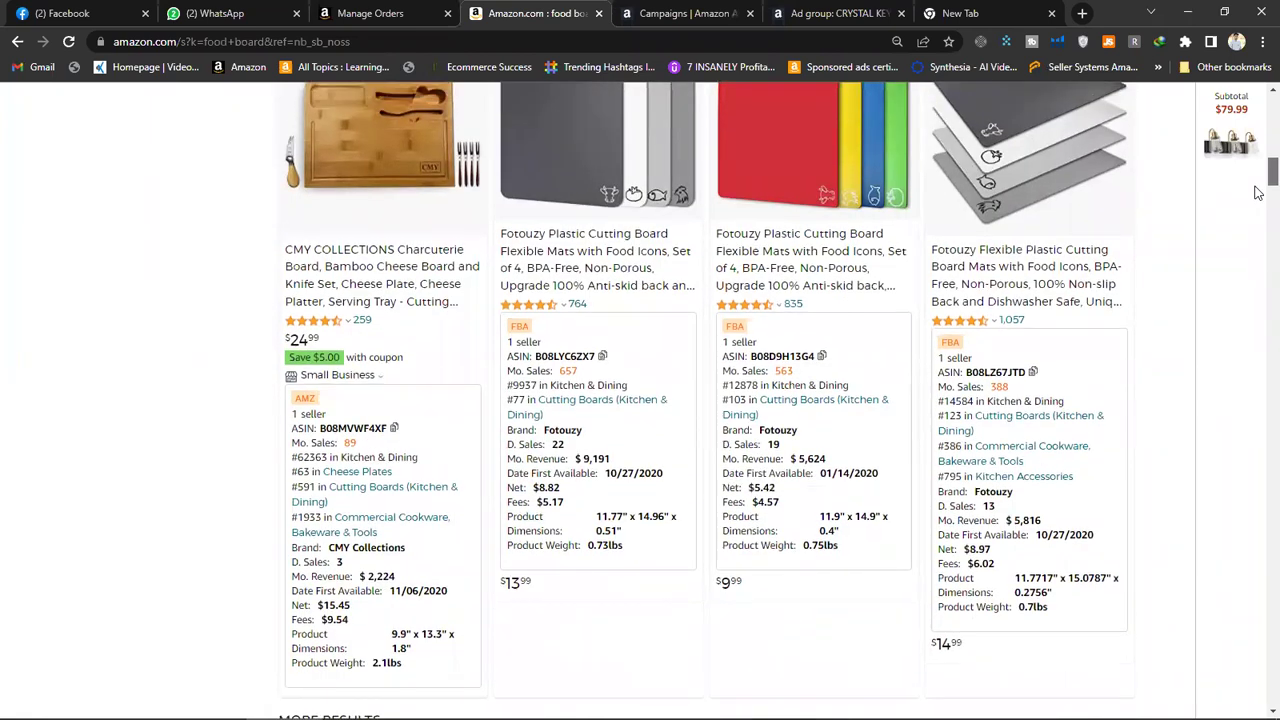
scroll(1257, 194, down, 2)
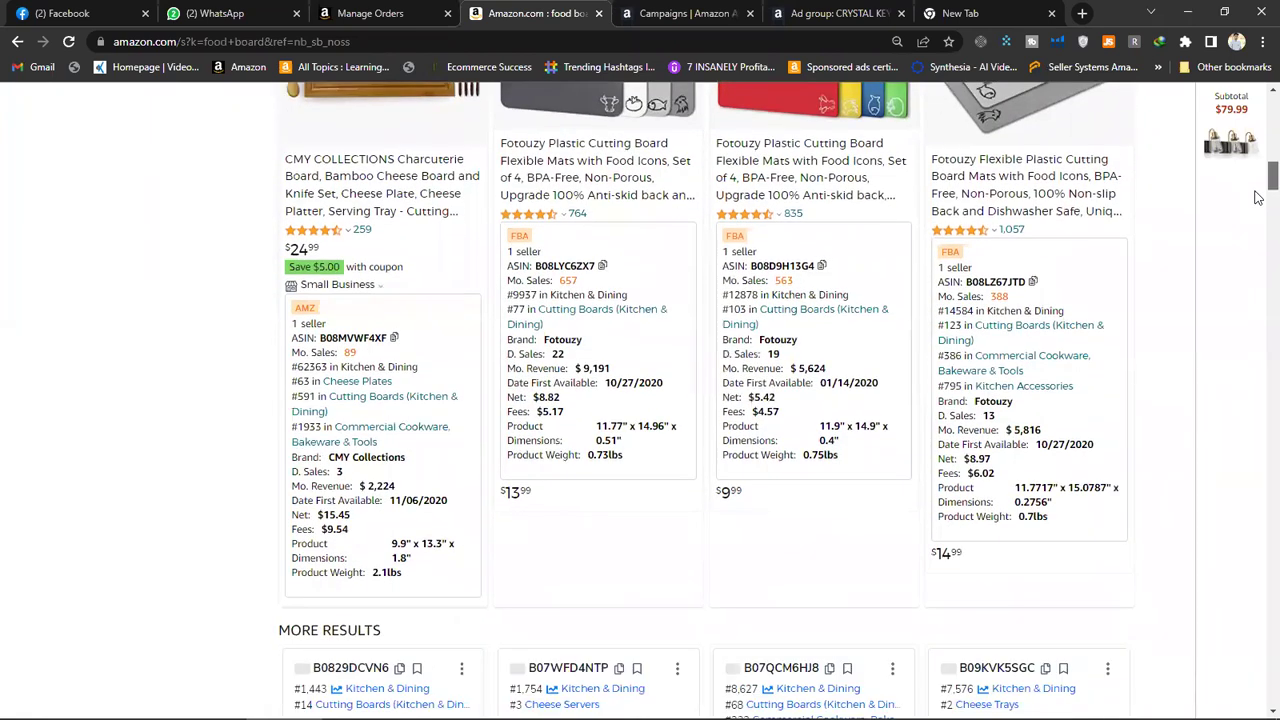
scroll(1258, 195, up, 3)
scroll(1257, 190, up, 6)
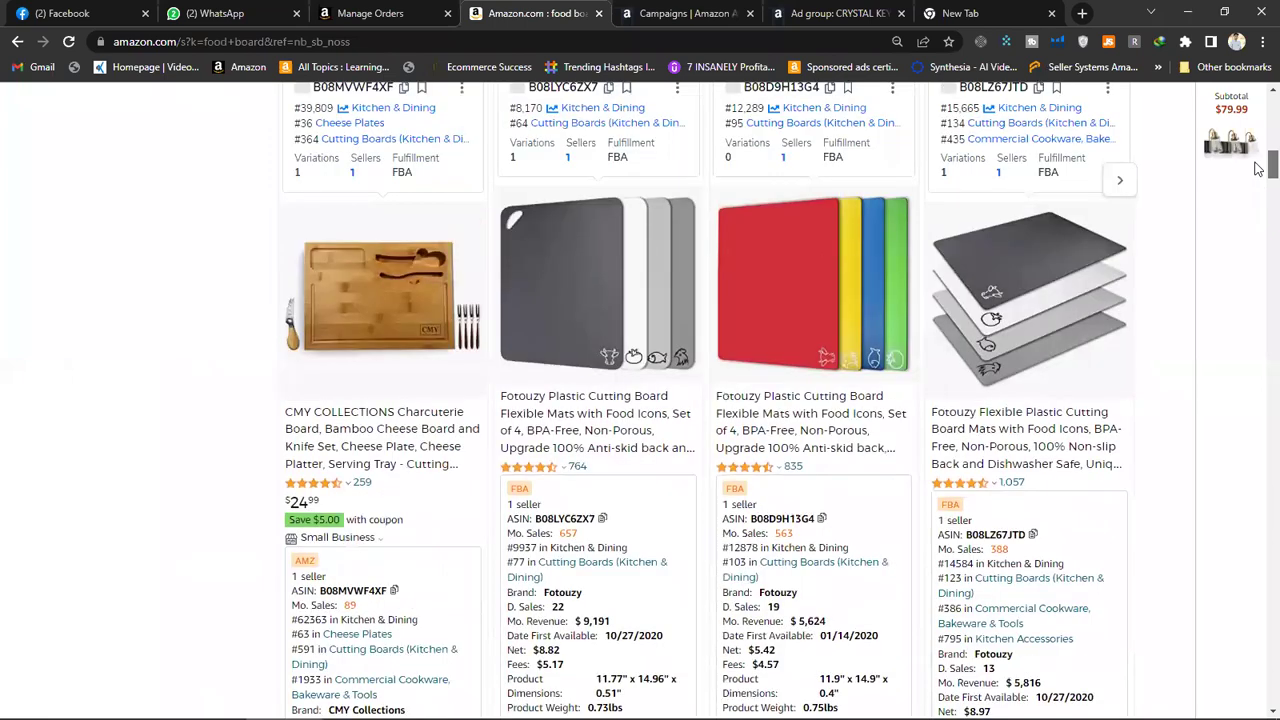
scroll(1257, 154, up, 1)
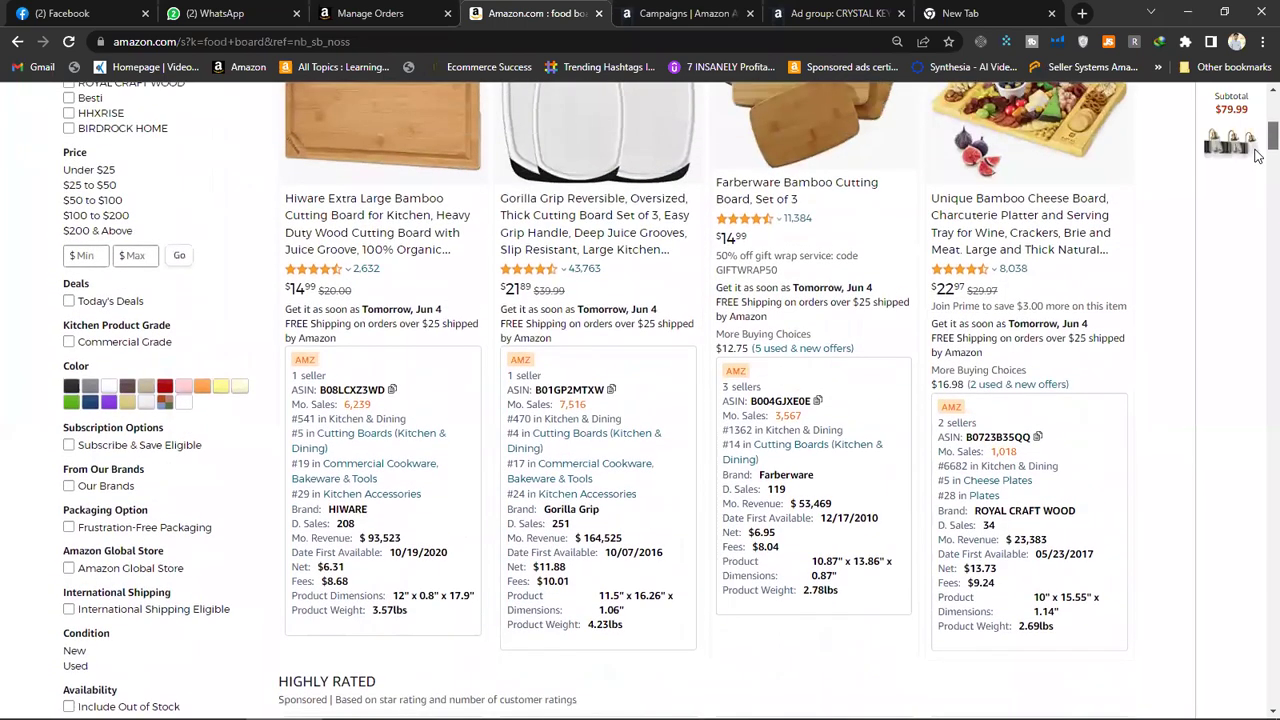
scroll(1258, 155, up, 4)
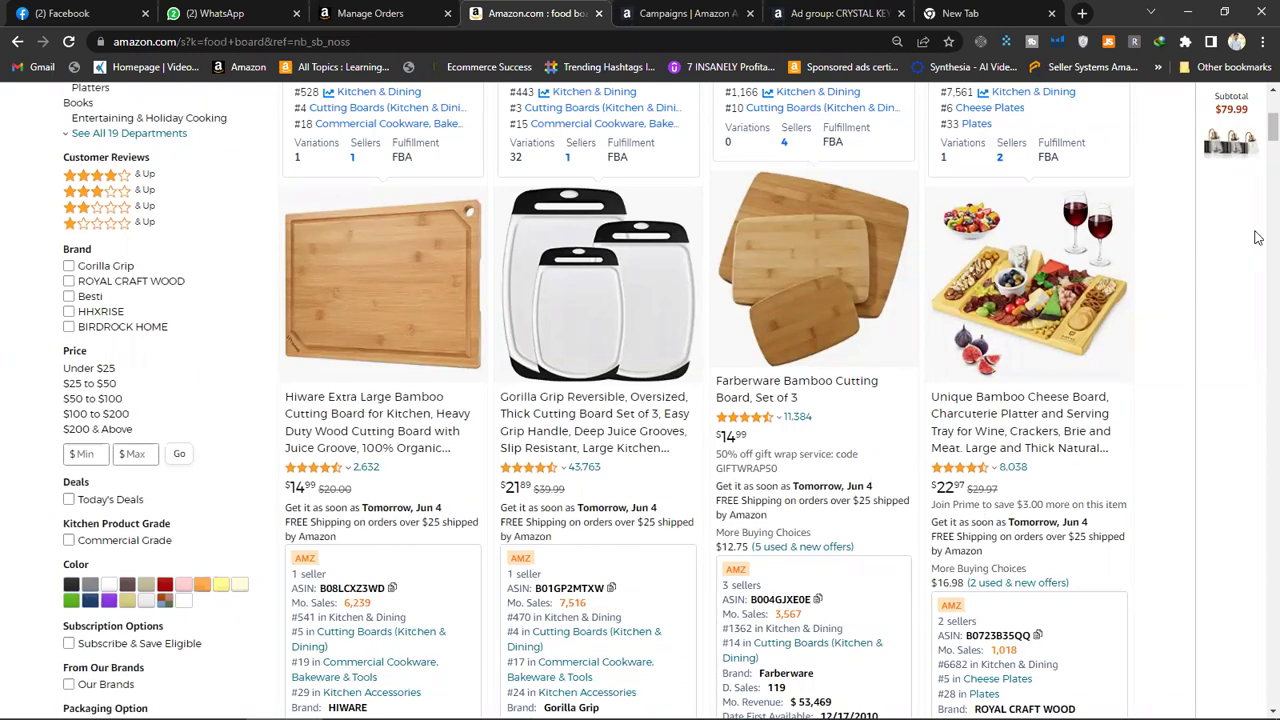
Examine the food board listings further down under More Results for review counts, sellers and sales estimates
scroll(1257, 135, down, 2)
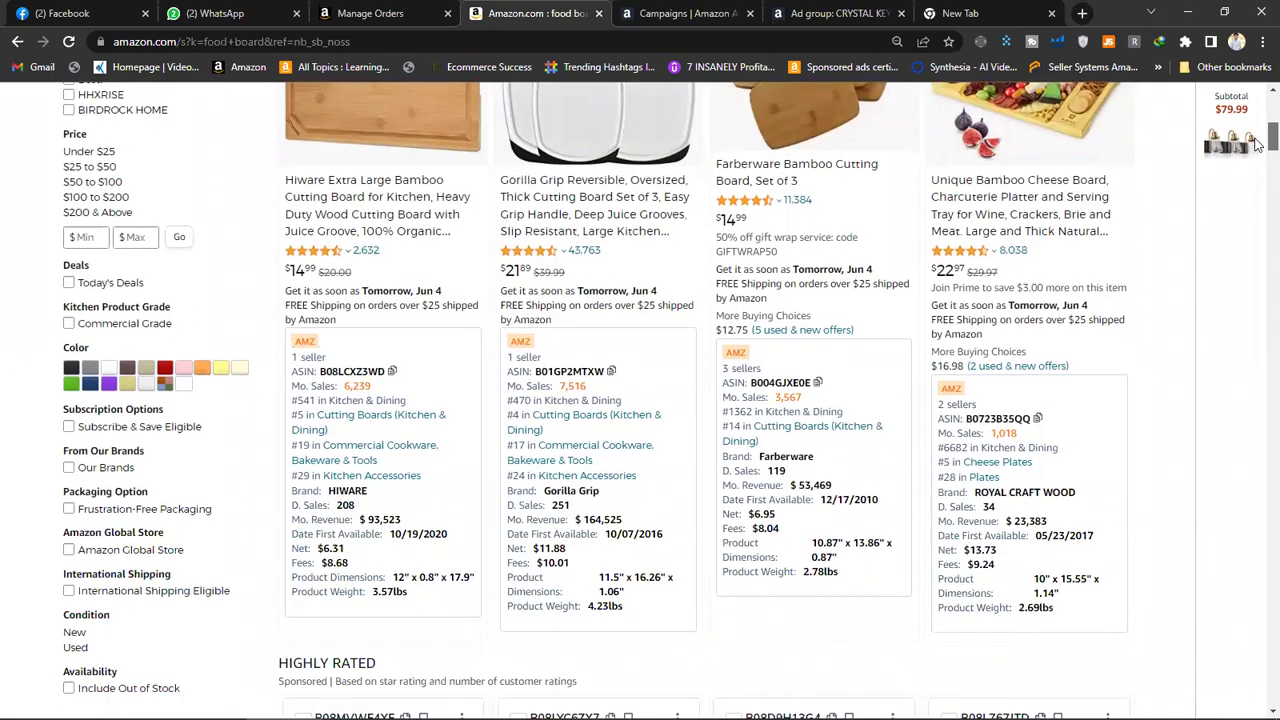
scroll(1257, 145, down, 1)
drag(1257, 148, 1257, 248)
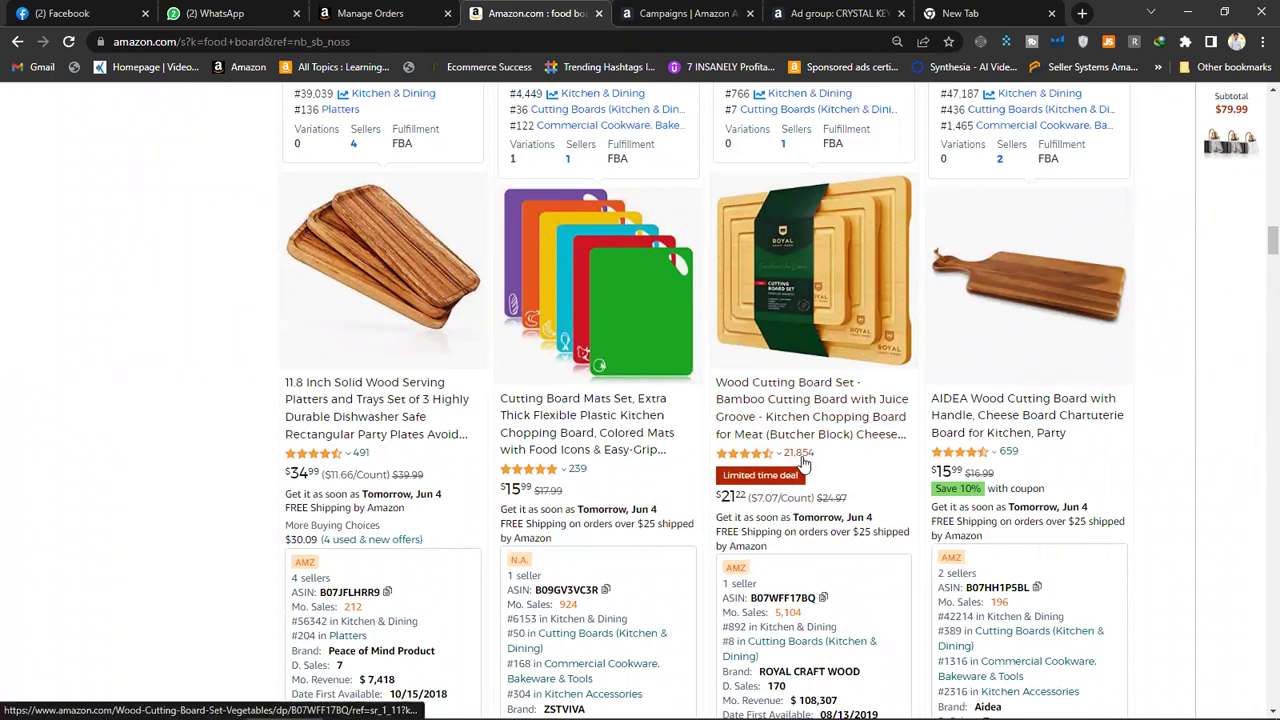
scroll(1257, 213, up, 5)
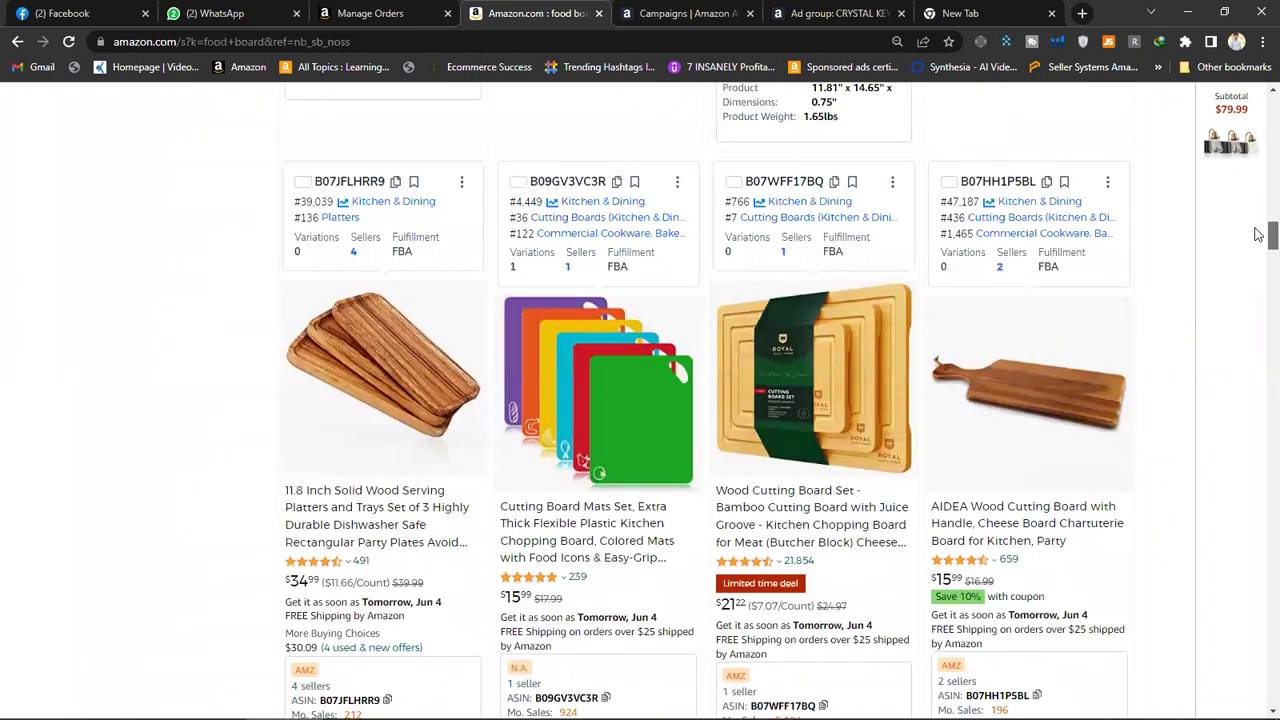
scroll(1257, 213, up, 1)
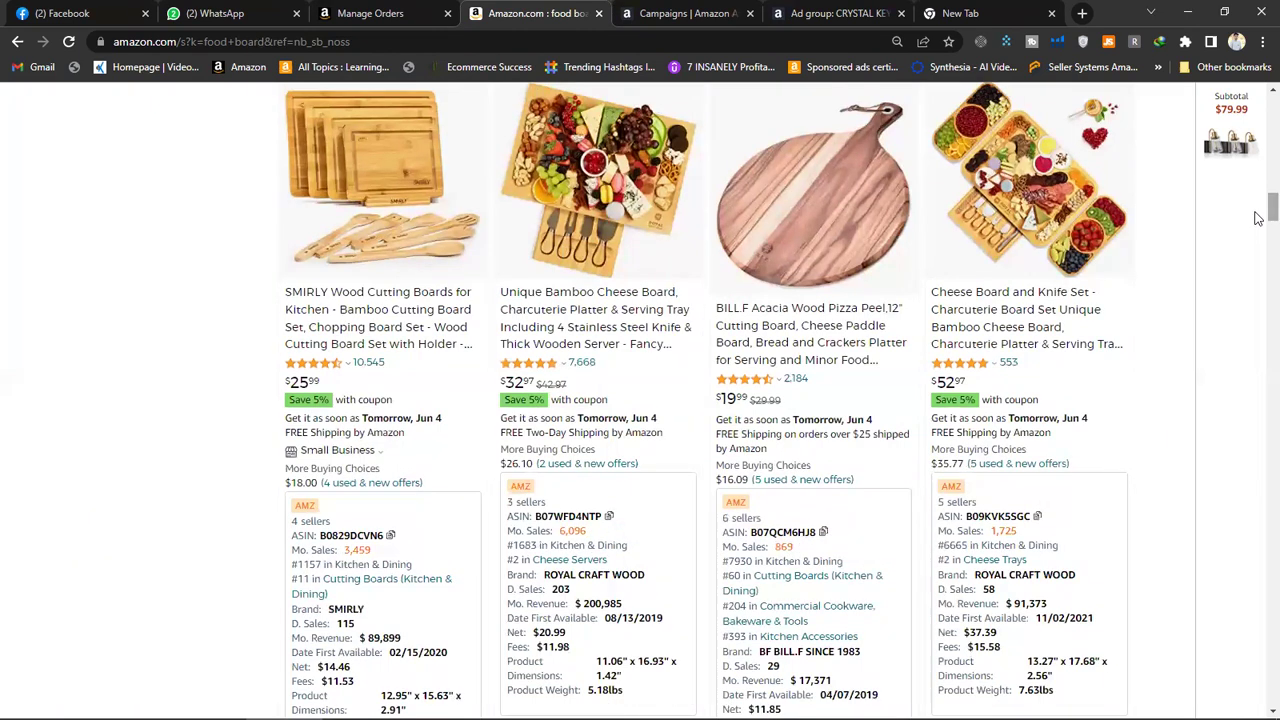
scroll(1258, 218, down, 6)
scroll(1258, 207, up, 3)
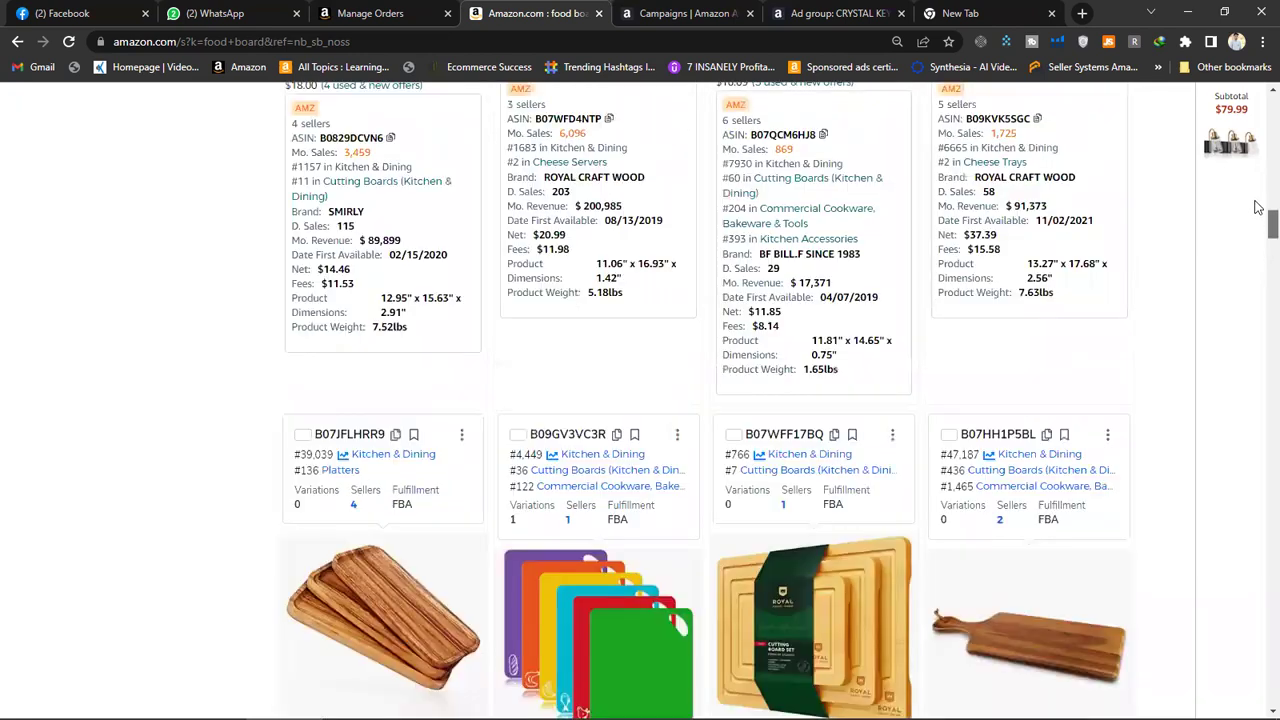
scroll(1258, 207, up, 8)
scroll(1258, 90, up, 5)
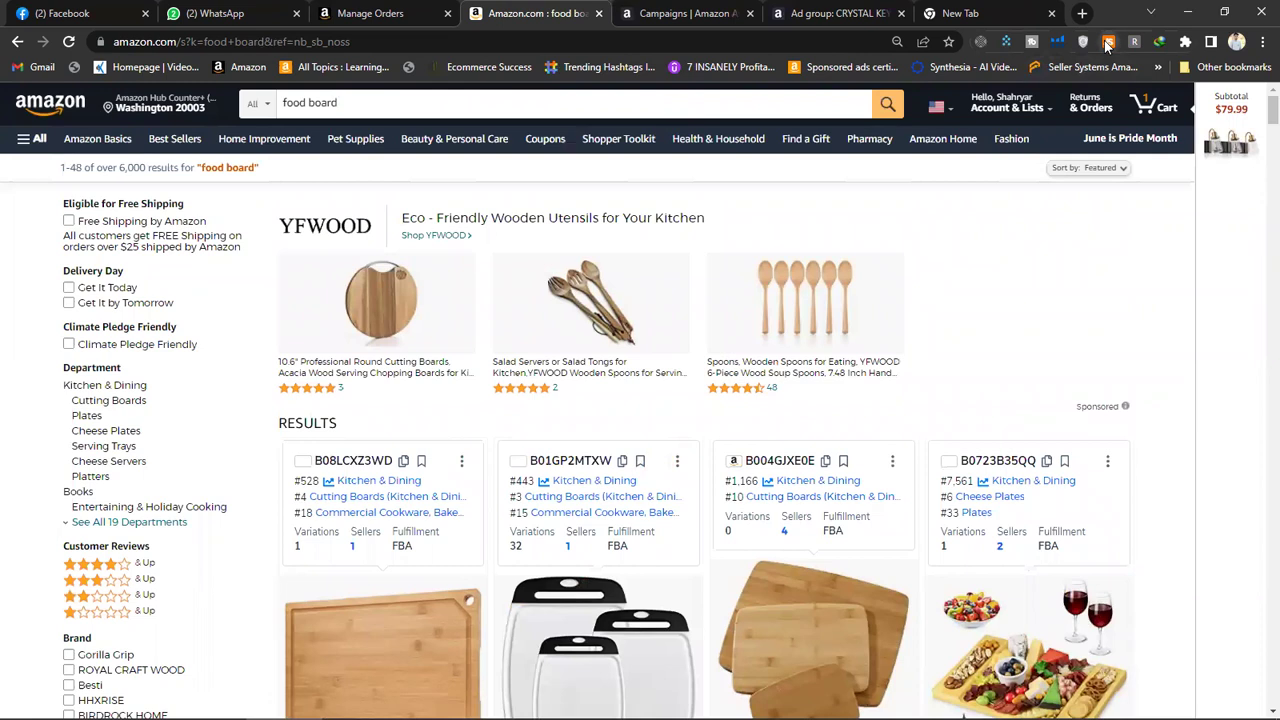
Open the Jungle Scout product data for the food board results and enlarge its window to nearly the full page
click(1107, 42)
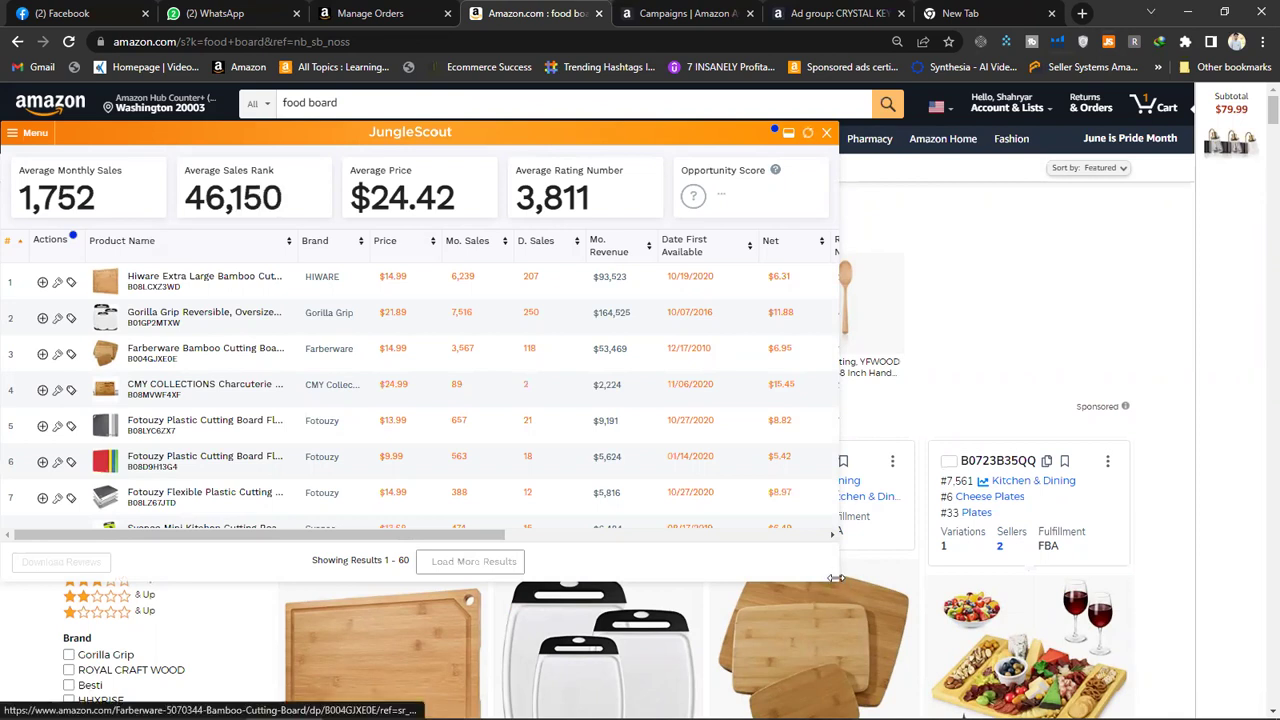
drag(918, 618, 1268, 714)
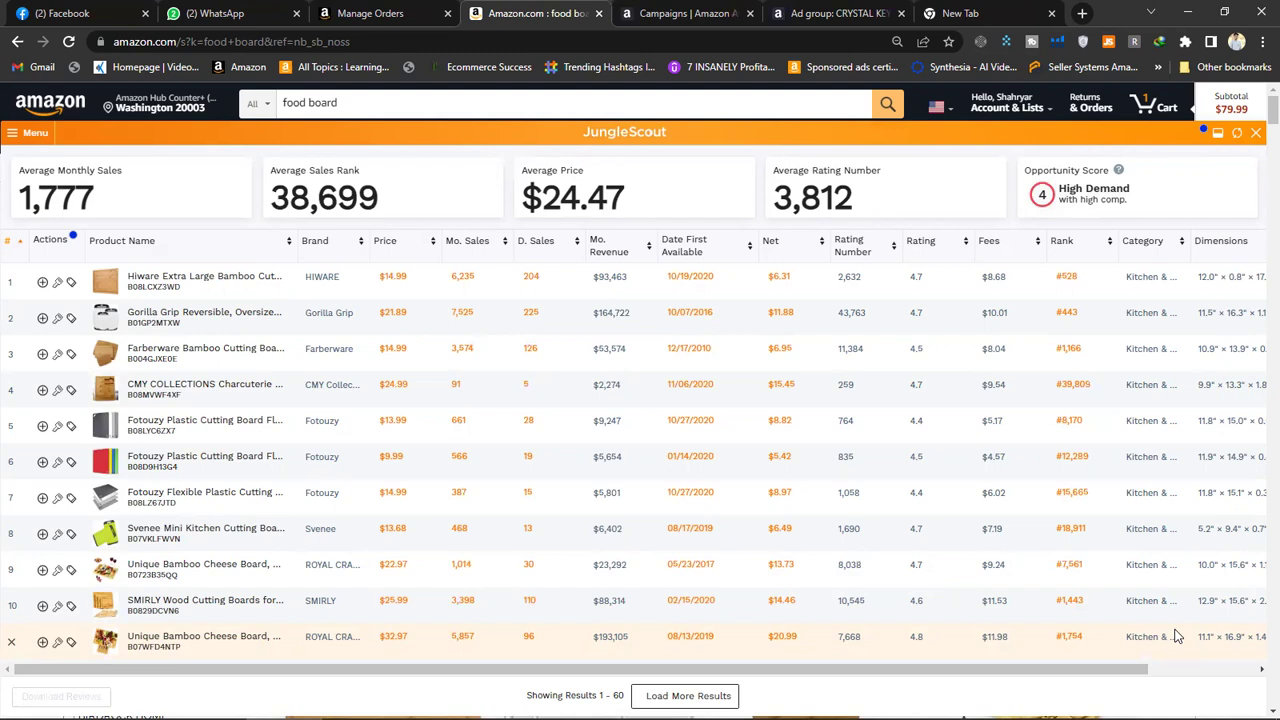
Sort the products by daily sales from highest to lowest and remove the Thirteen Chefs food grade mineral product from the list
click(539, 253)
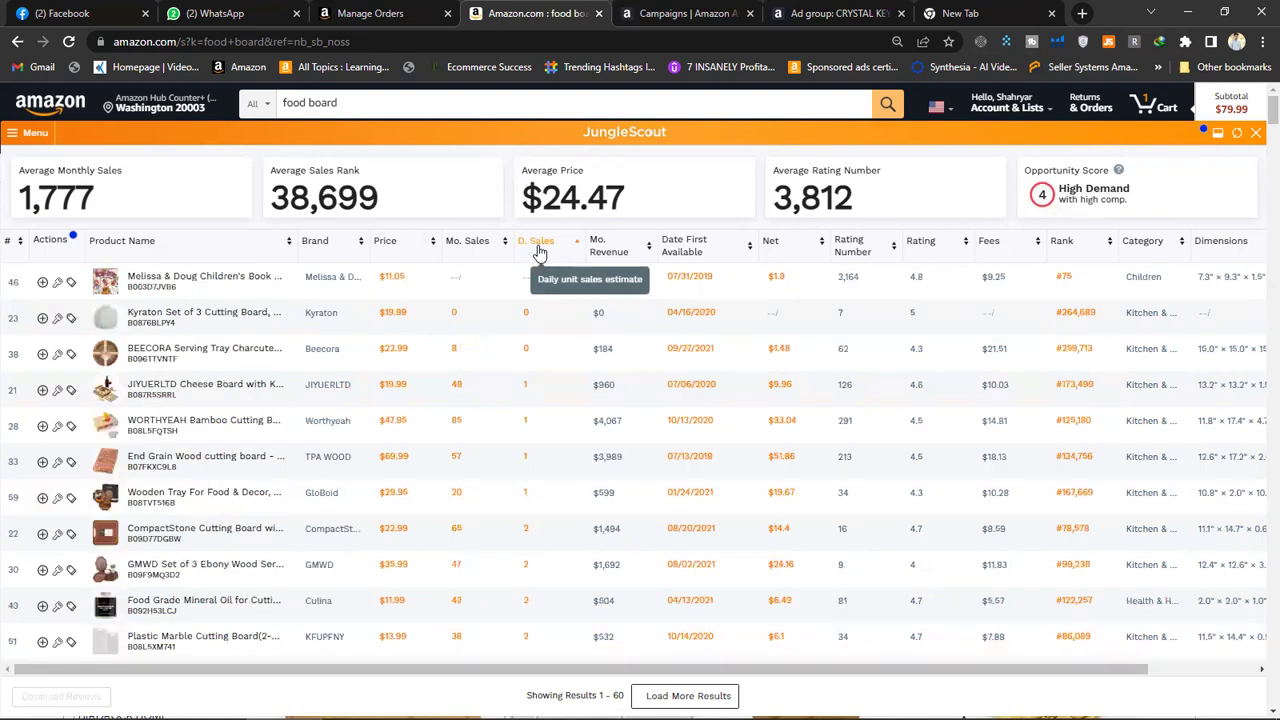
click(539, 246)
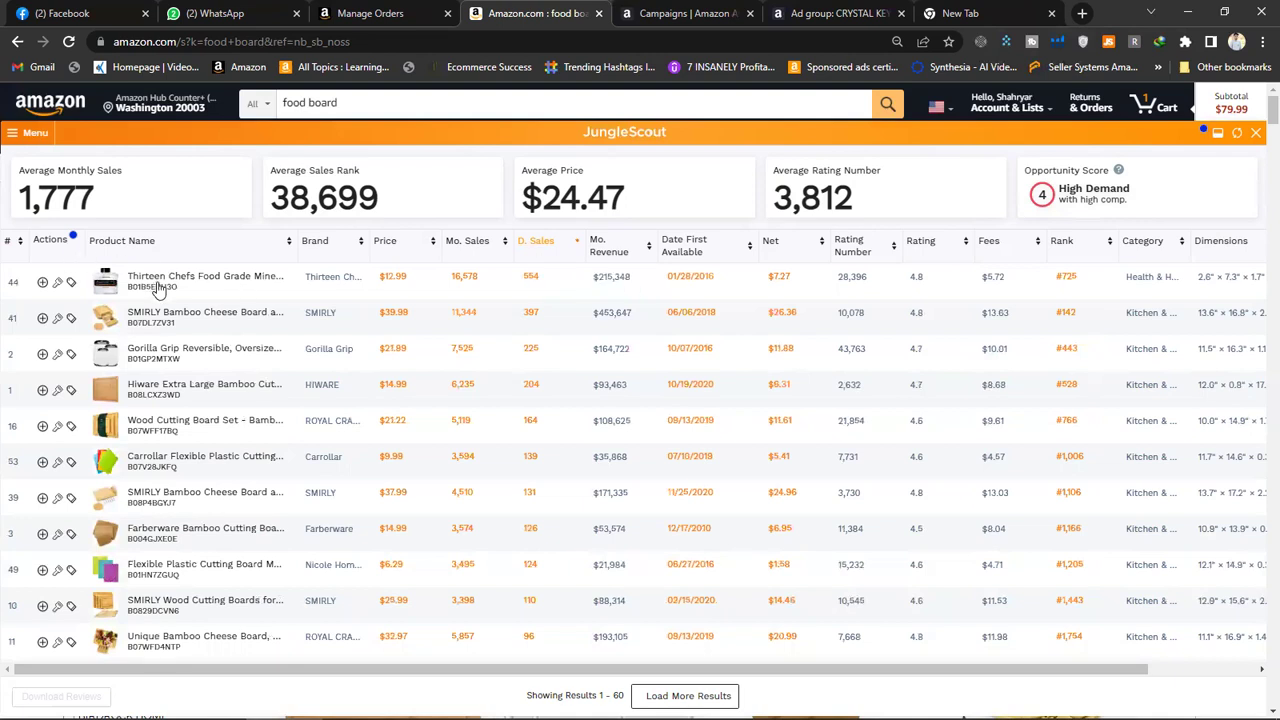
mouse_move(158, 288)
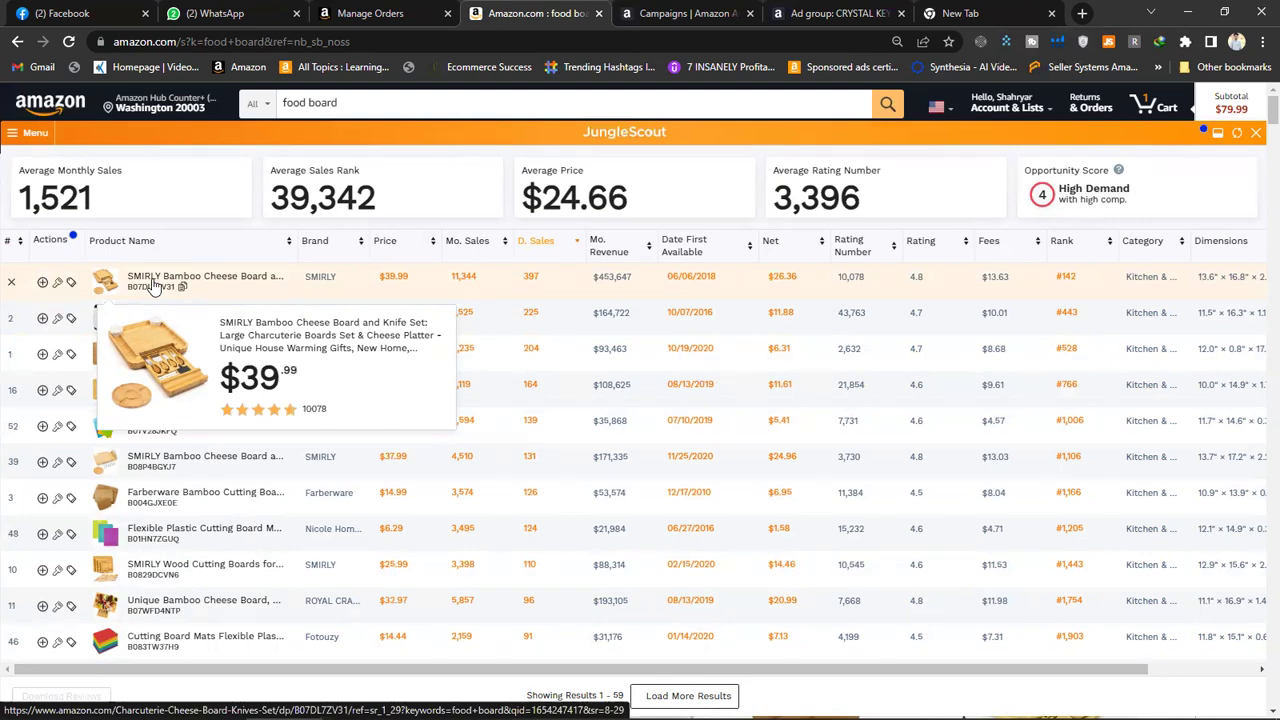
Preview the top-selling boards in the list and open the ROYAL CRAFT WOOD Wood Cutting Board Set product page
mouse_move(208, 316)
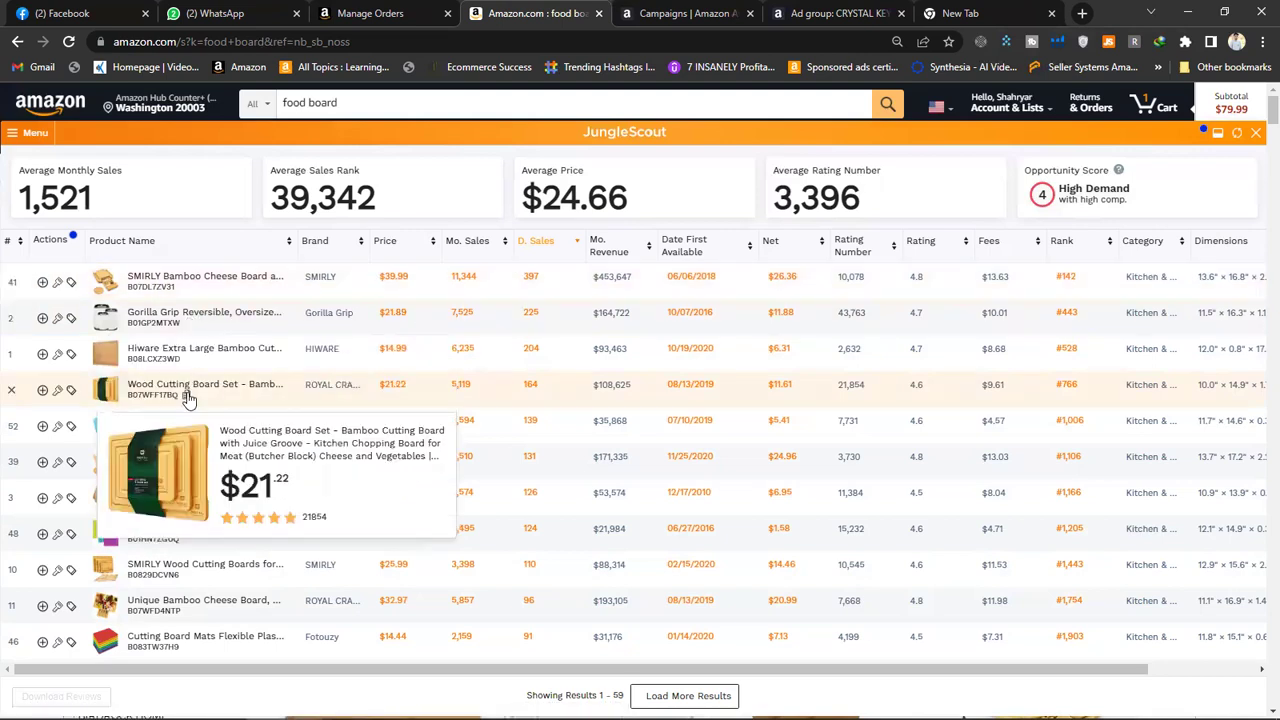
mouse_move(226, 358)
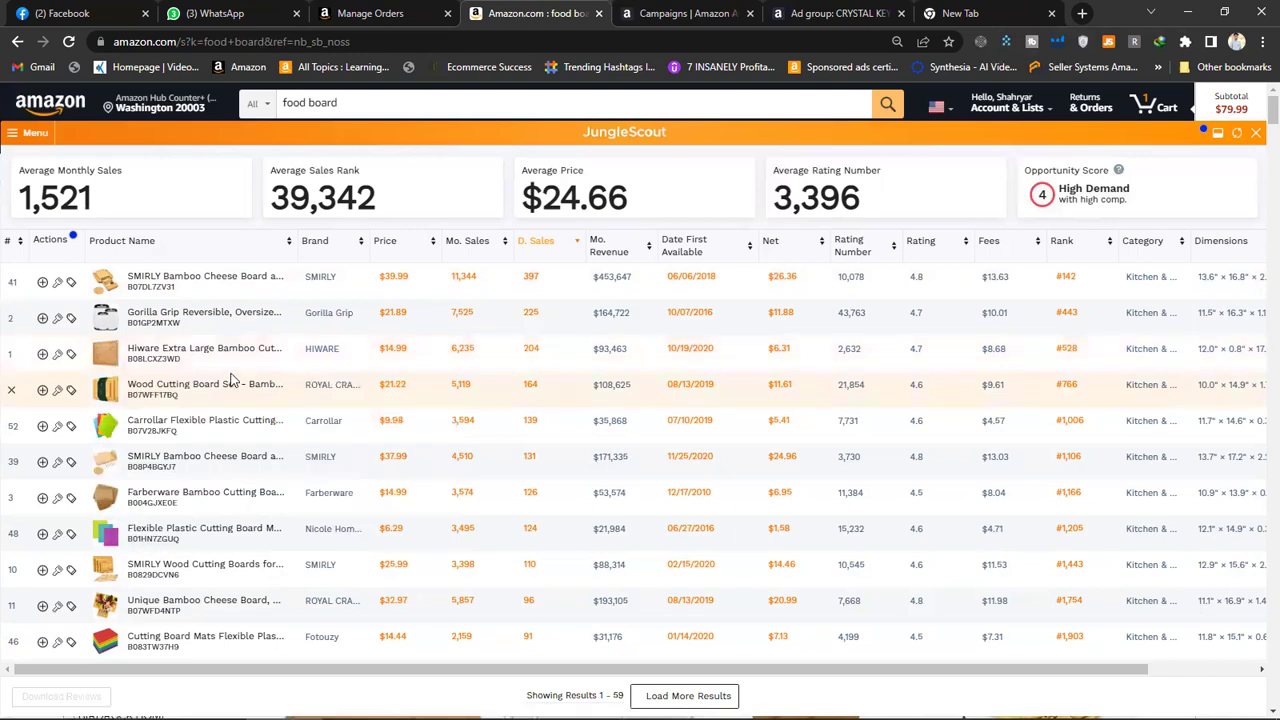
mouse_move(162, 358)
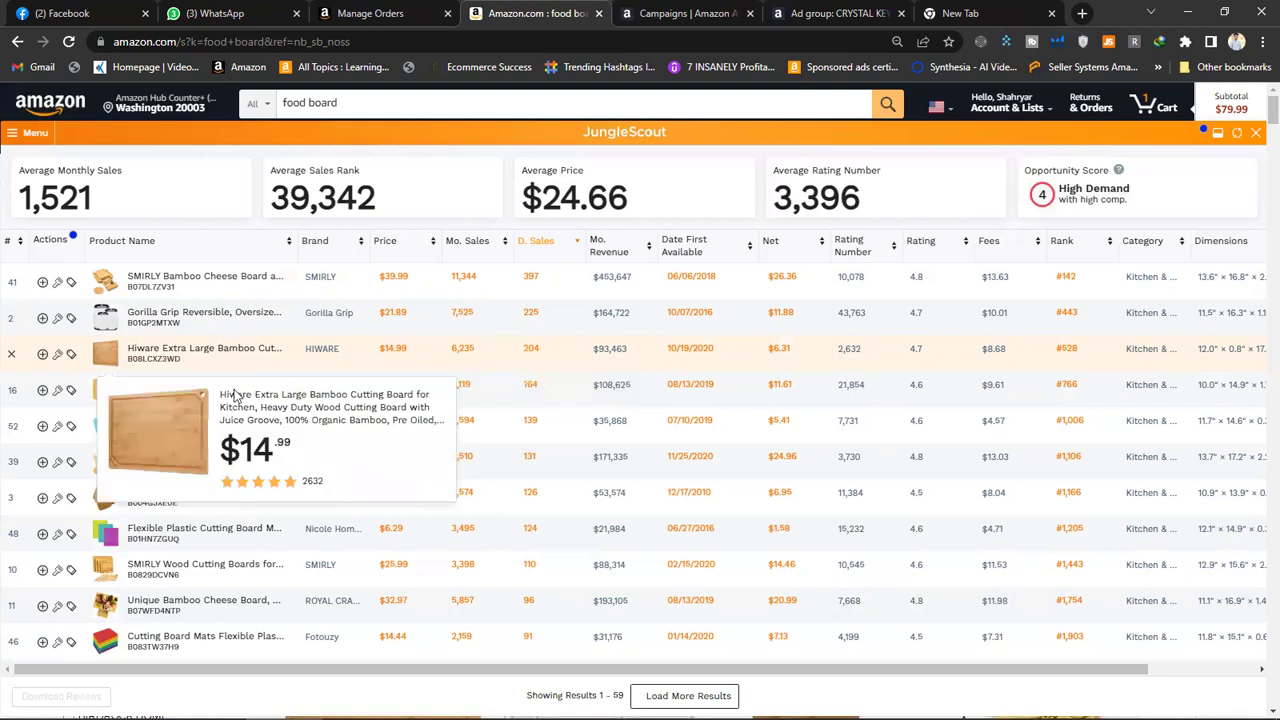
mouse_move(129, 396)
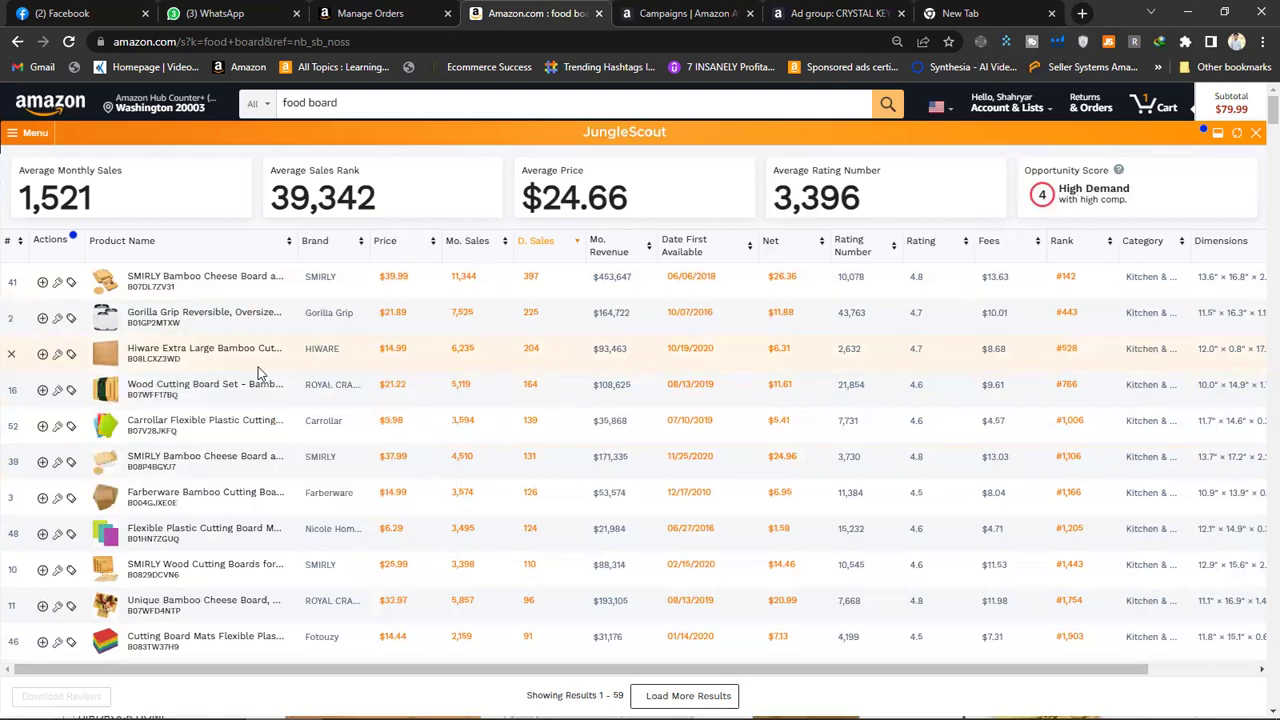
mouse_move(178, 395)
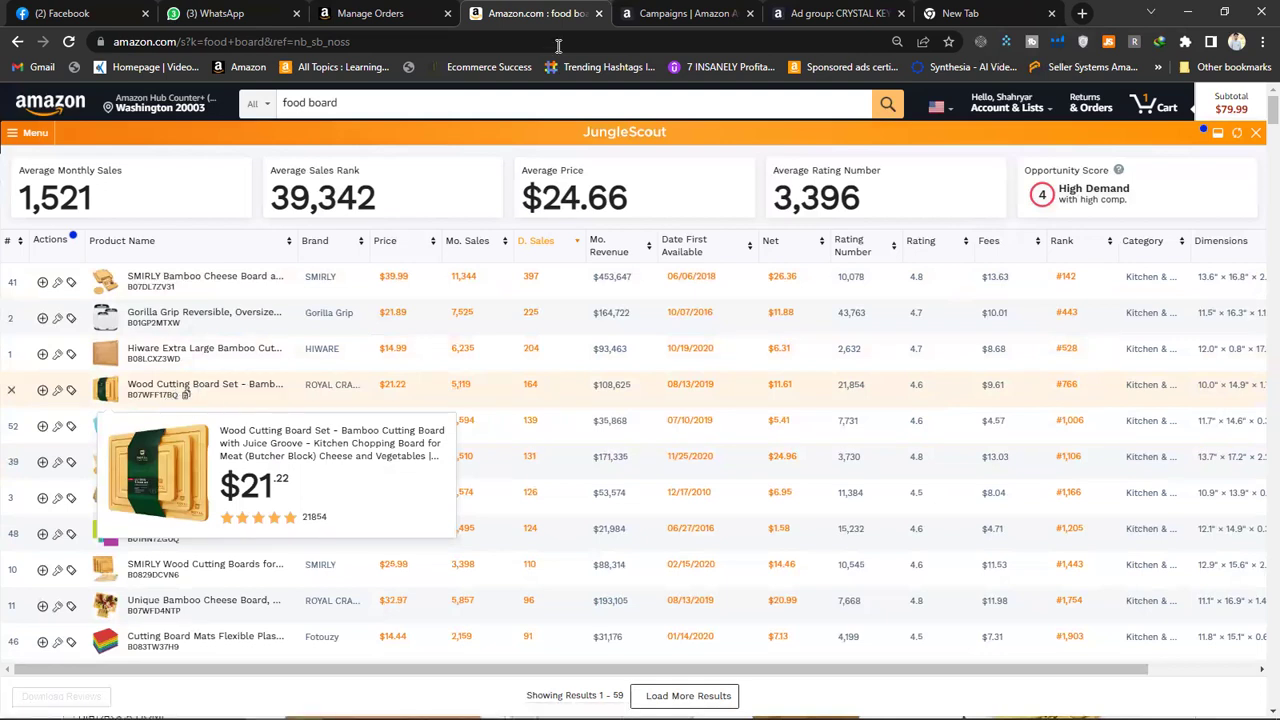
click(155, 392)
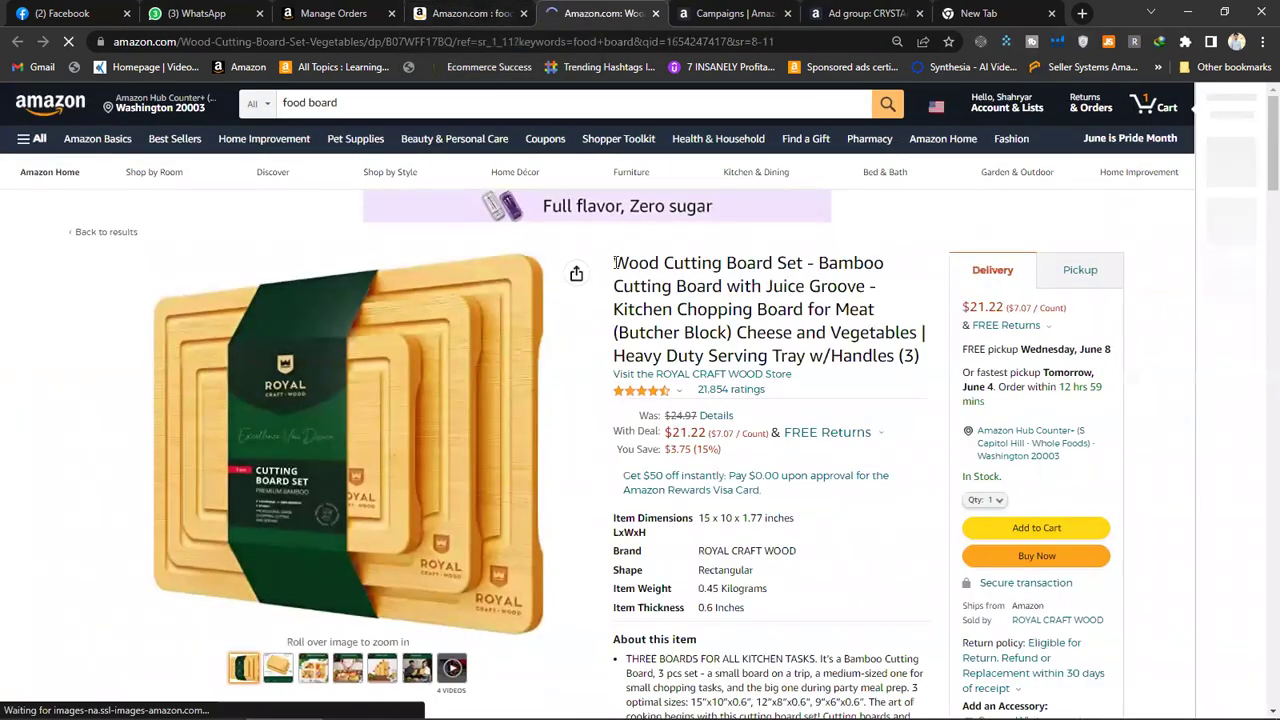
Copy "Wood Cutting Board" from the product title and search Amazon for it in place of "food board"
drag(613, 263, 777, 270)
key(ctrl+c)
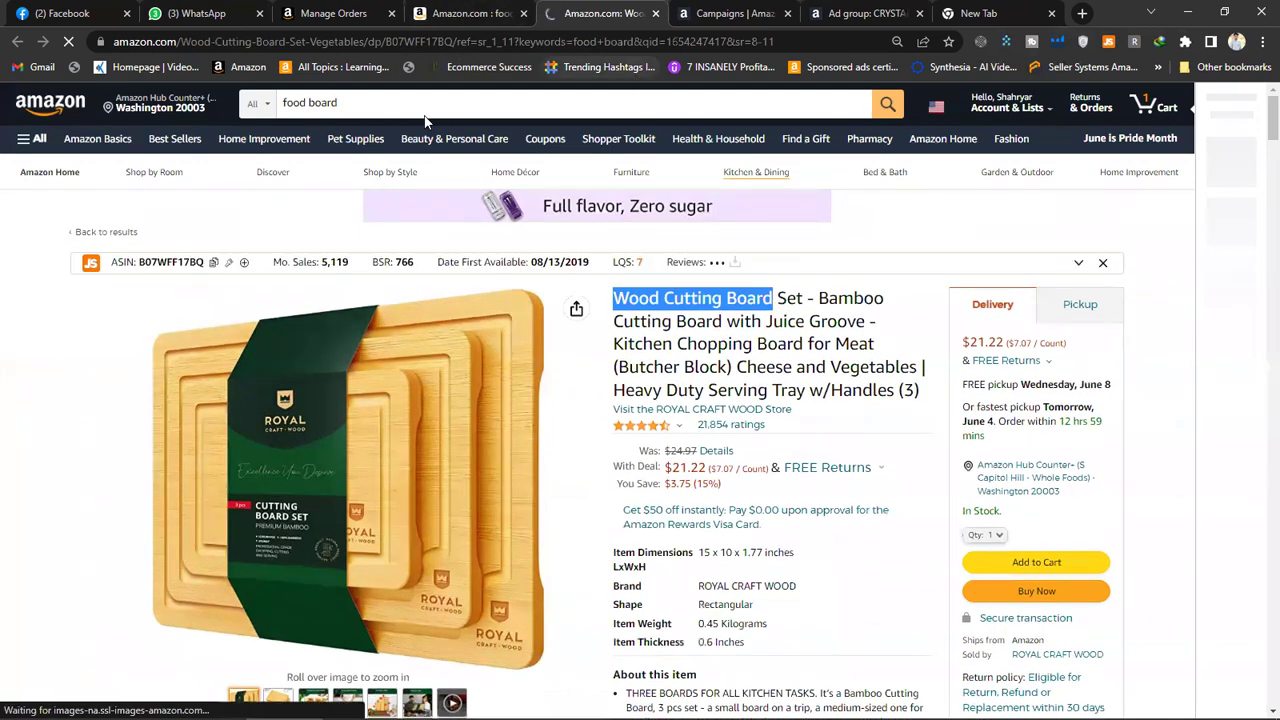
click(393, 108)
key(ctrl+a)
key(ctrl+v)
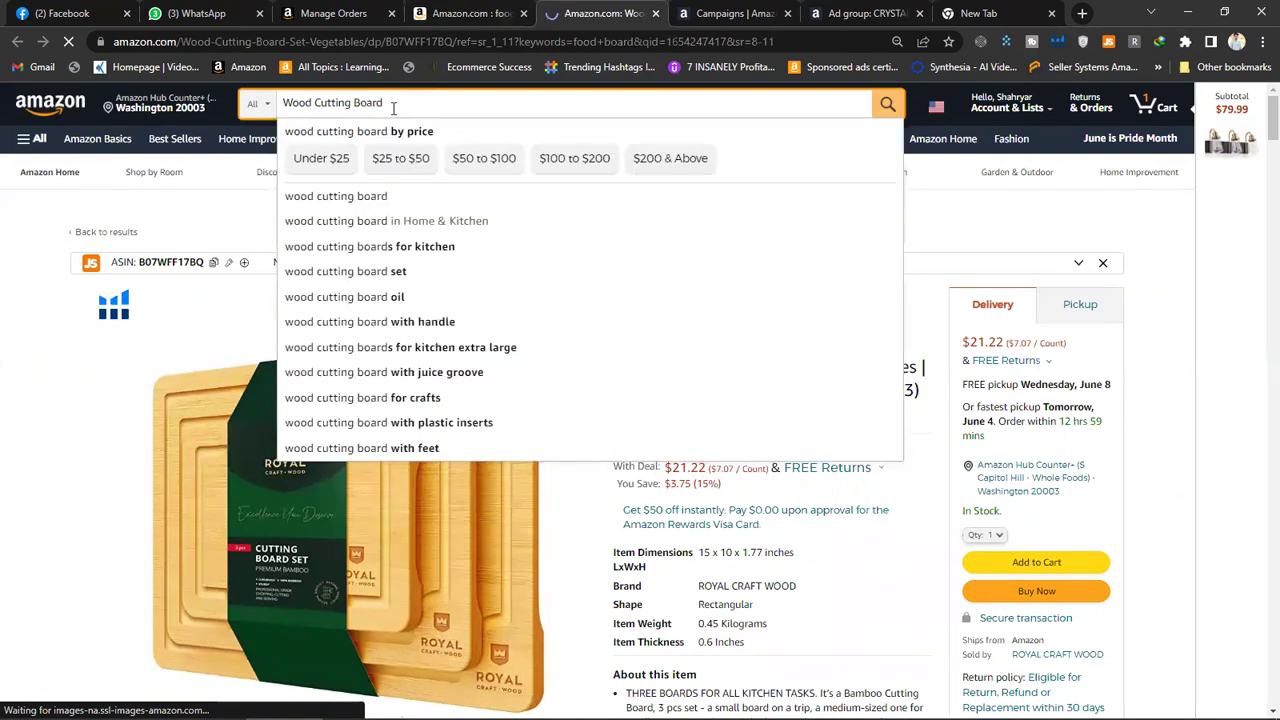
key(Return)
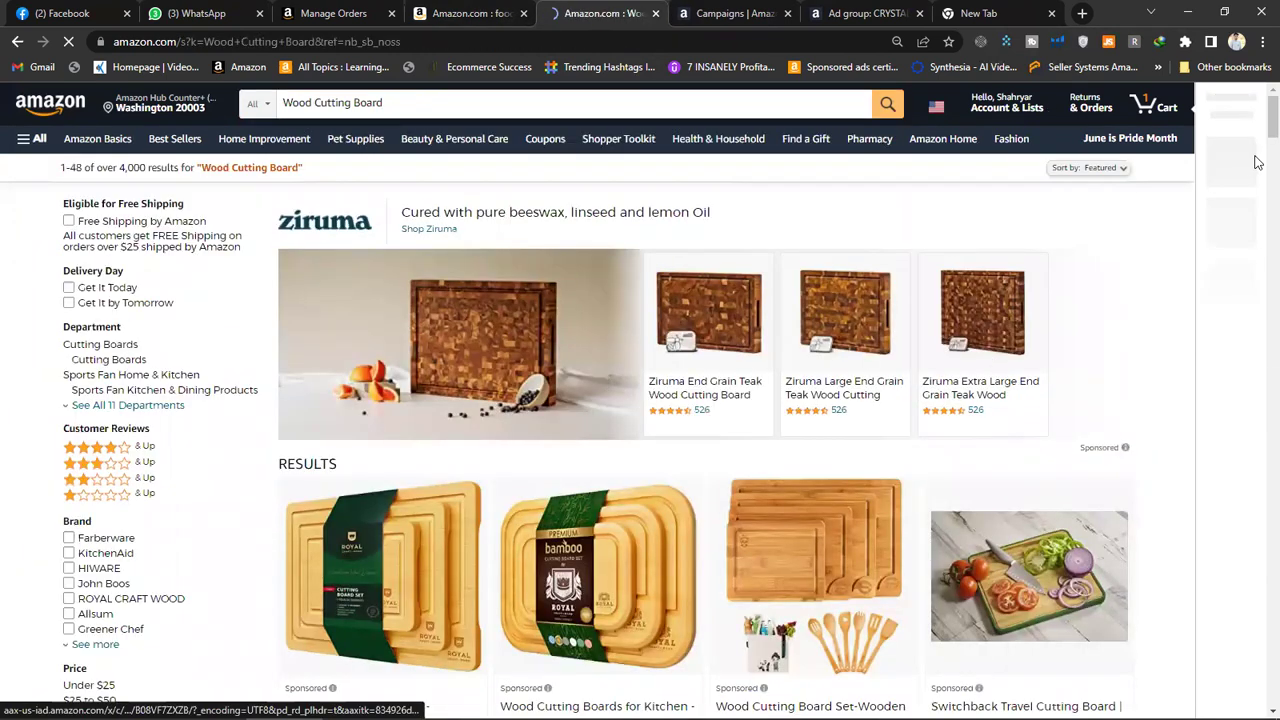
scroll(1258, 150, down, 2)
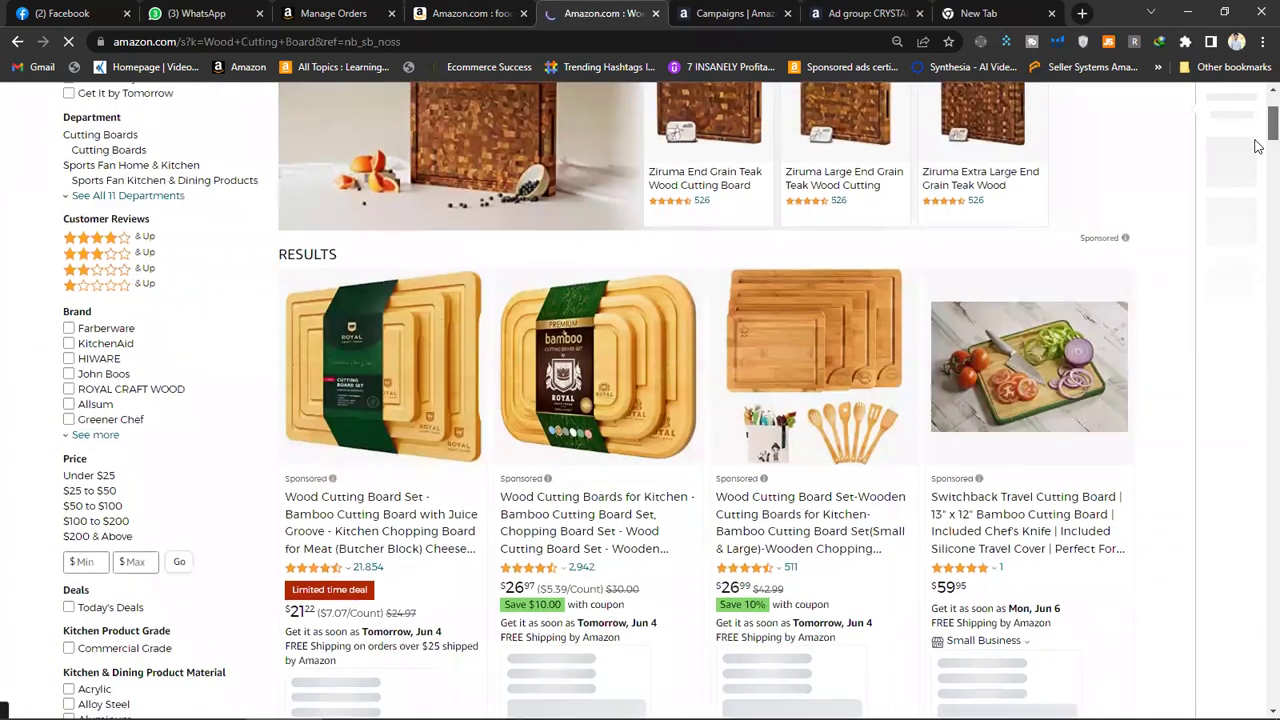
Examine the Wood Cutting Board search results, comparing the listings' prices, reviews, monthly sales and revenue
scroll(1258, 150, down, 4)
scroll(1258, 163, down, 3)
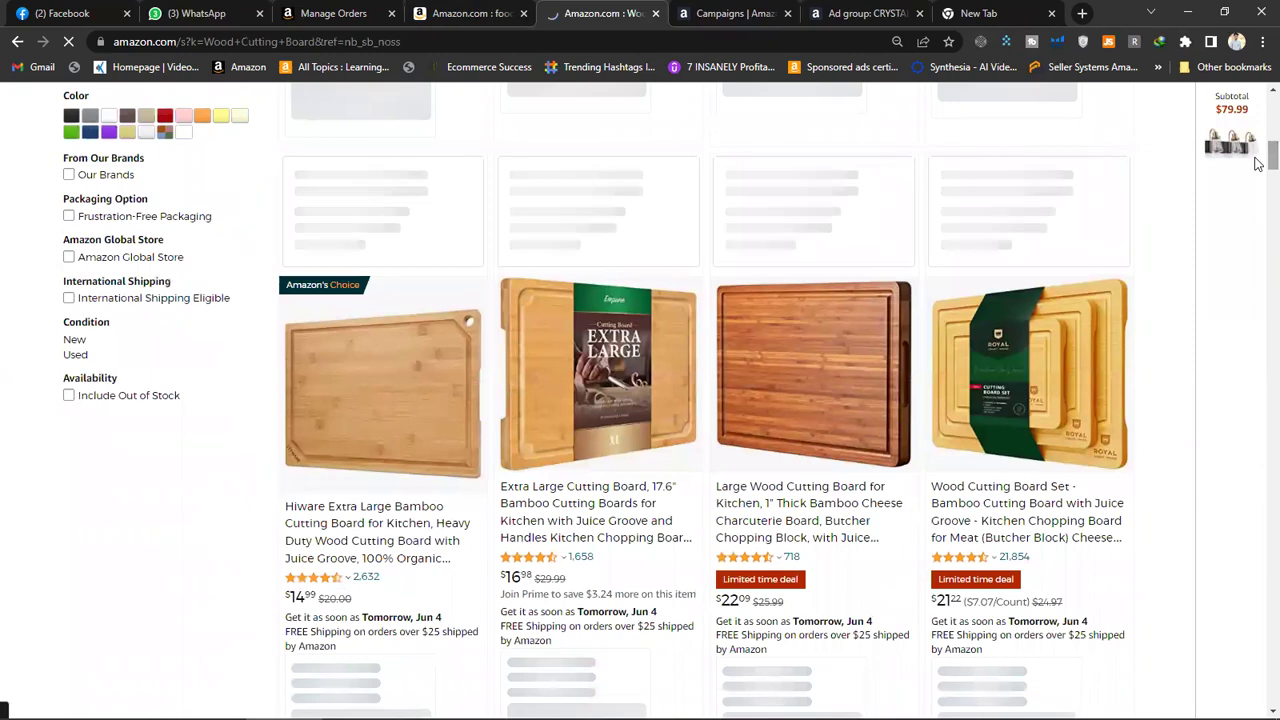
scroll(1258, 182, down, 3)
scroll(1258, 186, down, 3)
scroll(1258, 200, down, 5)
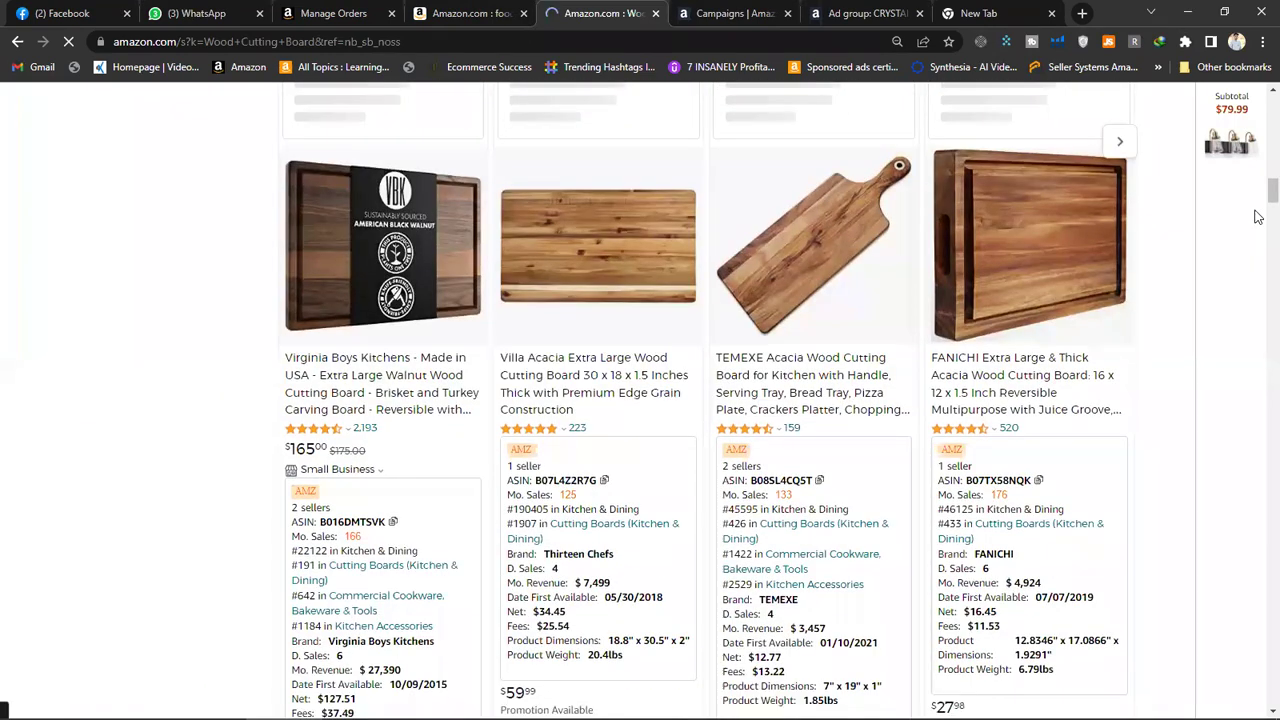
scroll(1258, 228, down, 3)
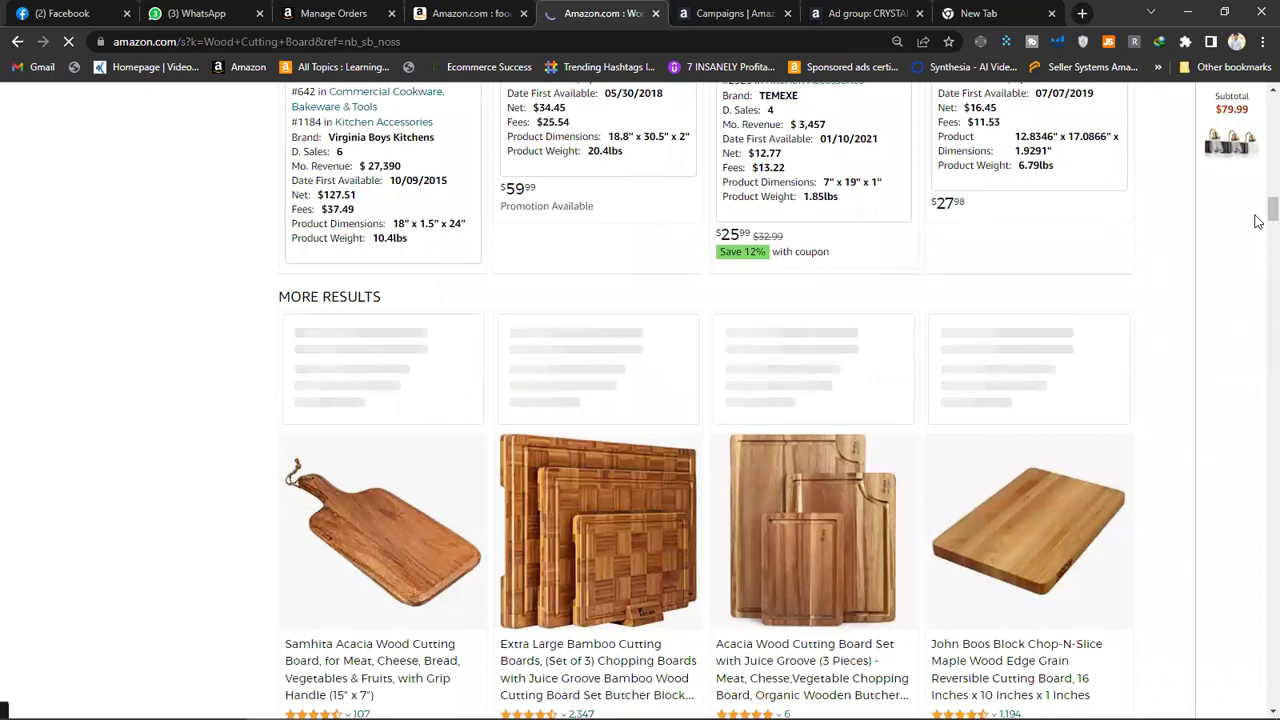
scroll(1258, 160, up, 15)
scroll(1258, 117, down, 5)
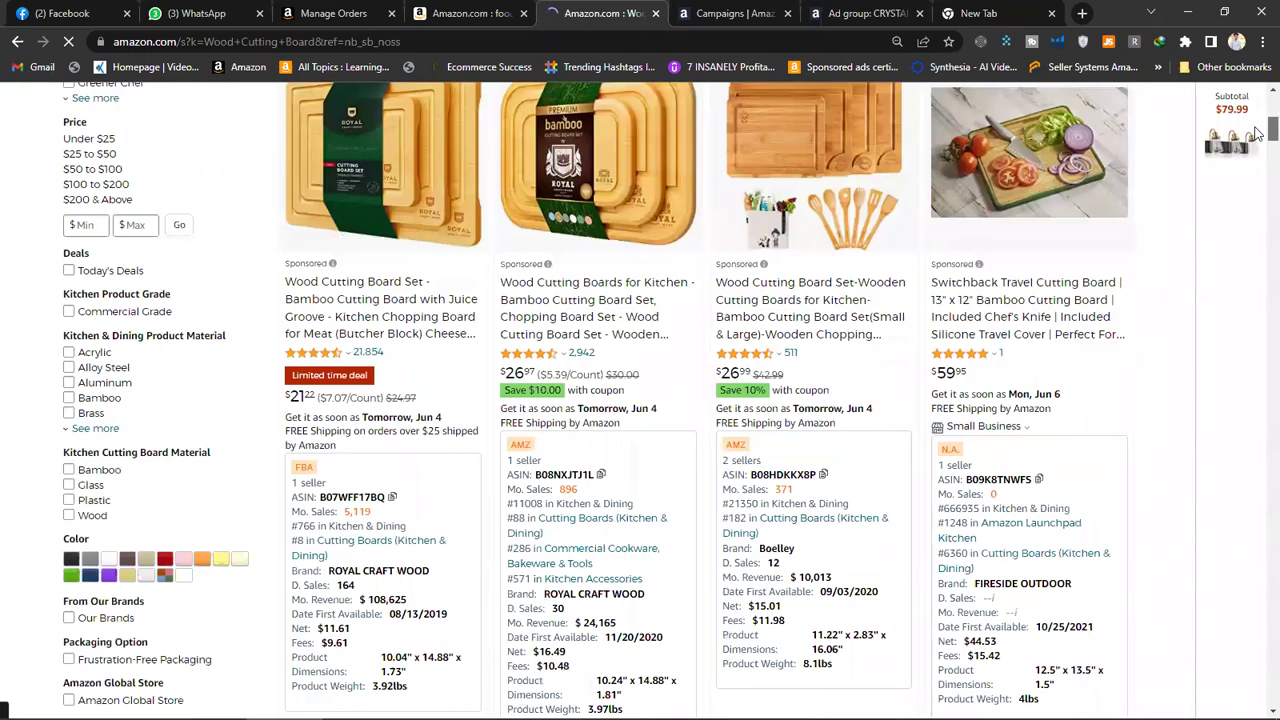
scroll(1040, 187, up, 1)
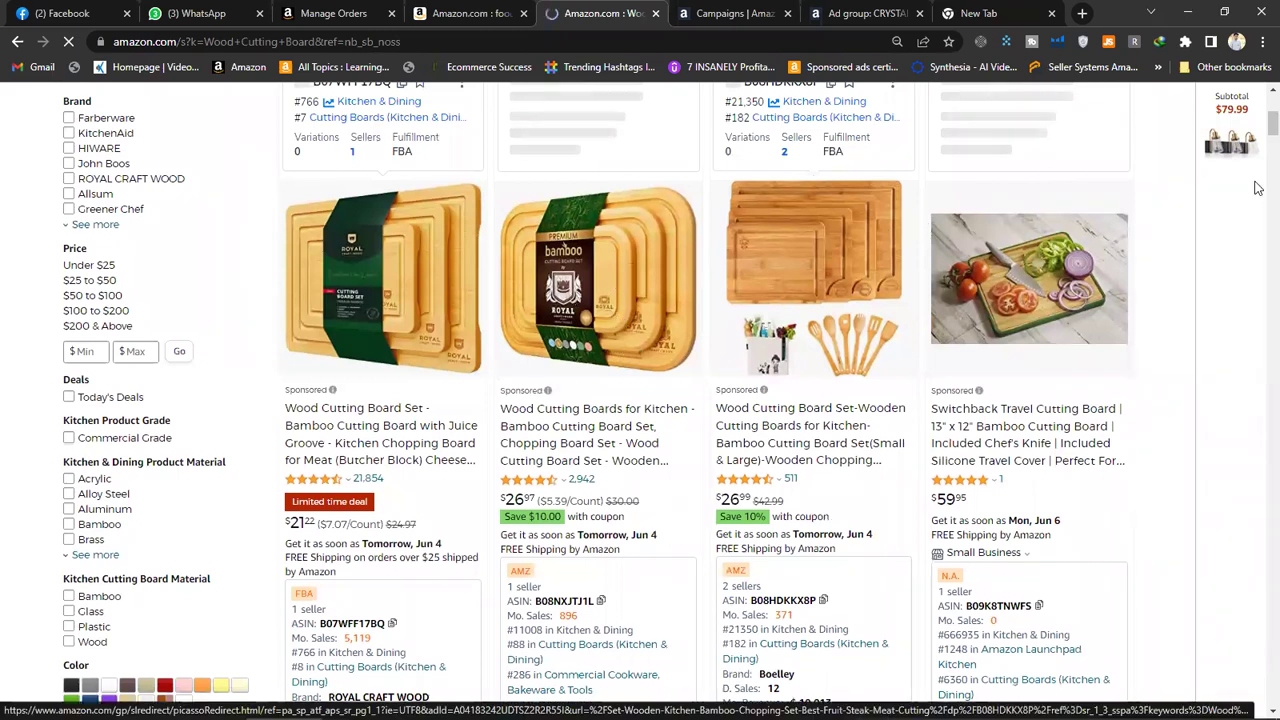
scroll(720, 425, up, 2)
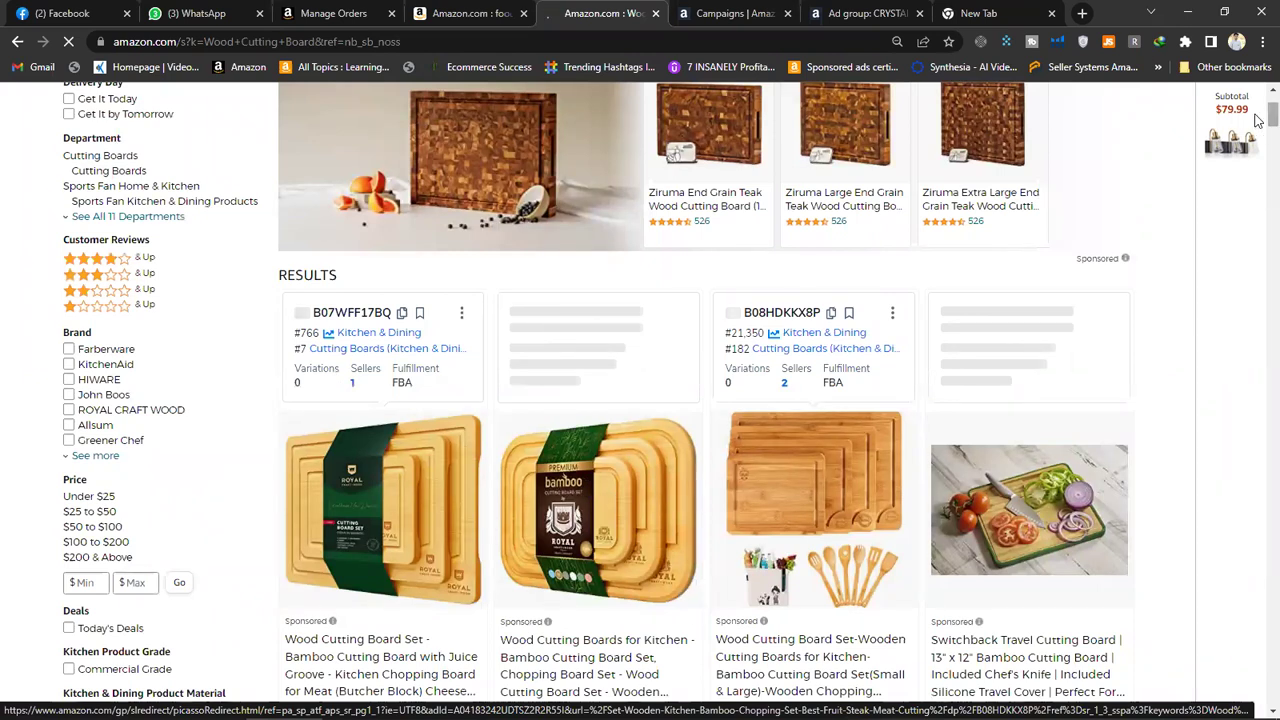
scroll(1258, 165, down, 5)
scroll(1258, 210, down, 7)
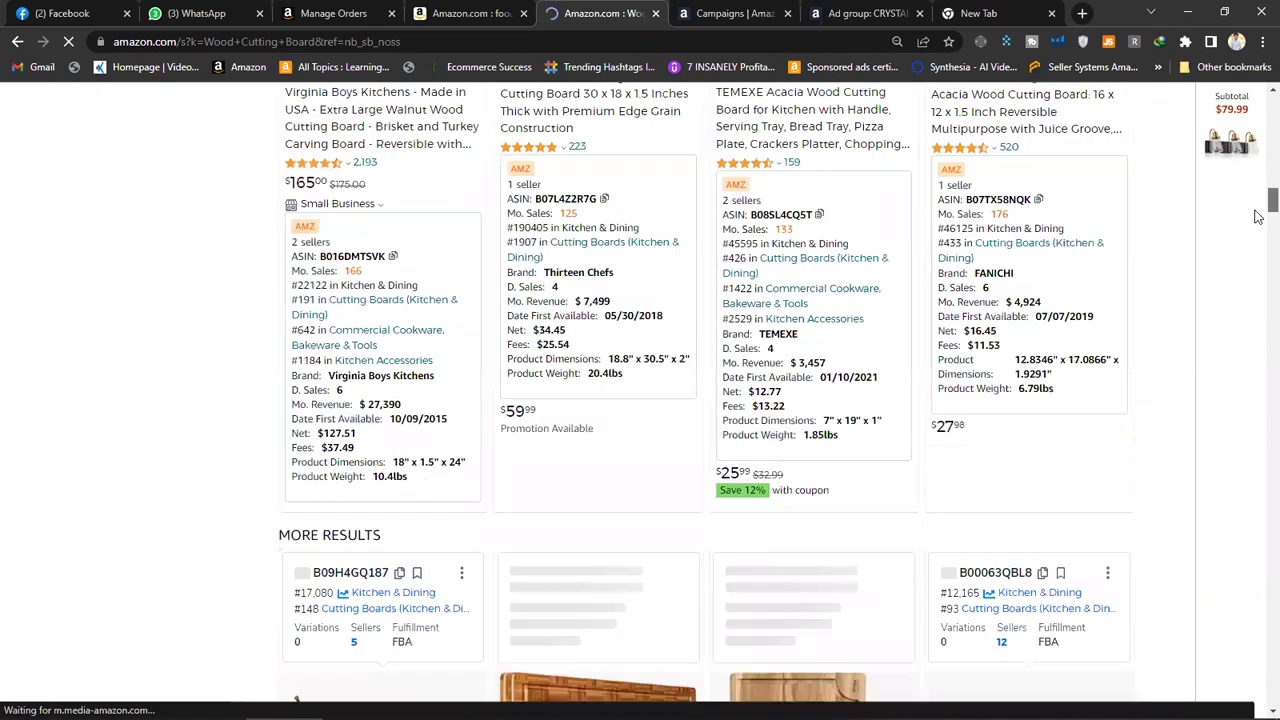
scroll(1258, 222, down, 3)
scroll(1258, 225, down, 1)
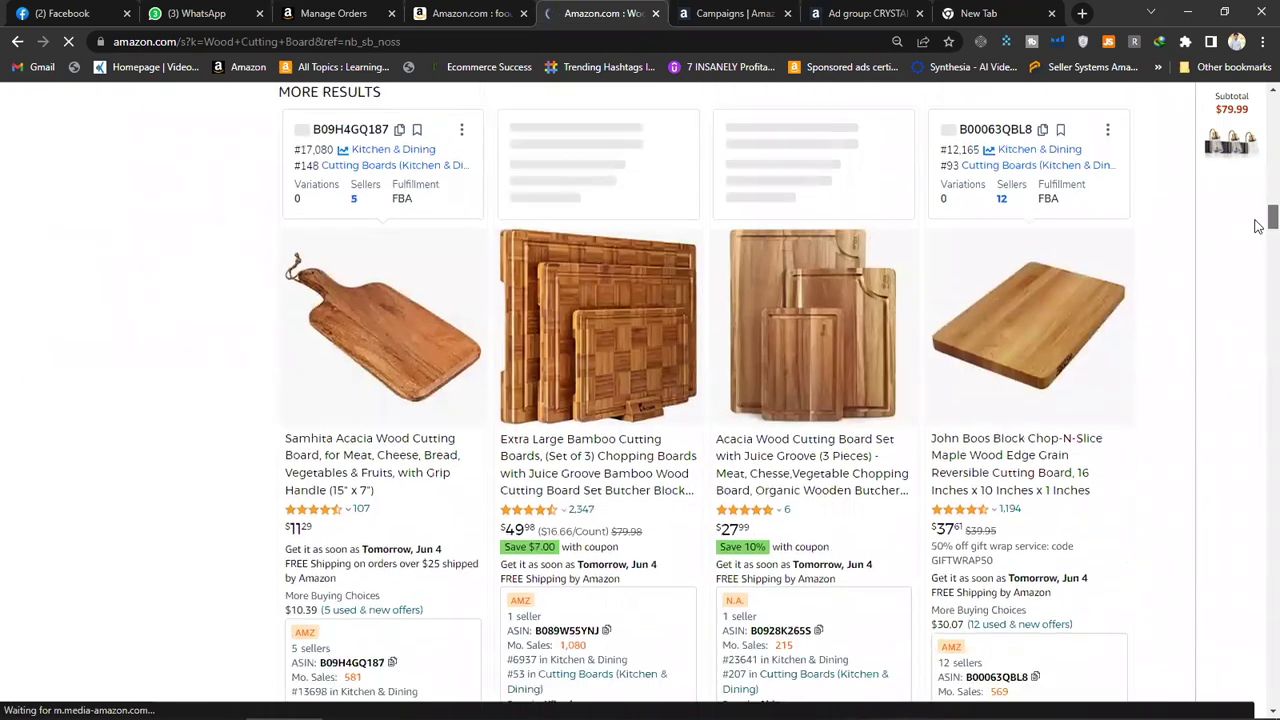
scroll(1258, 240, down, 2)
scroll(1258, 258, down, 5)
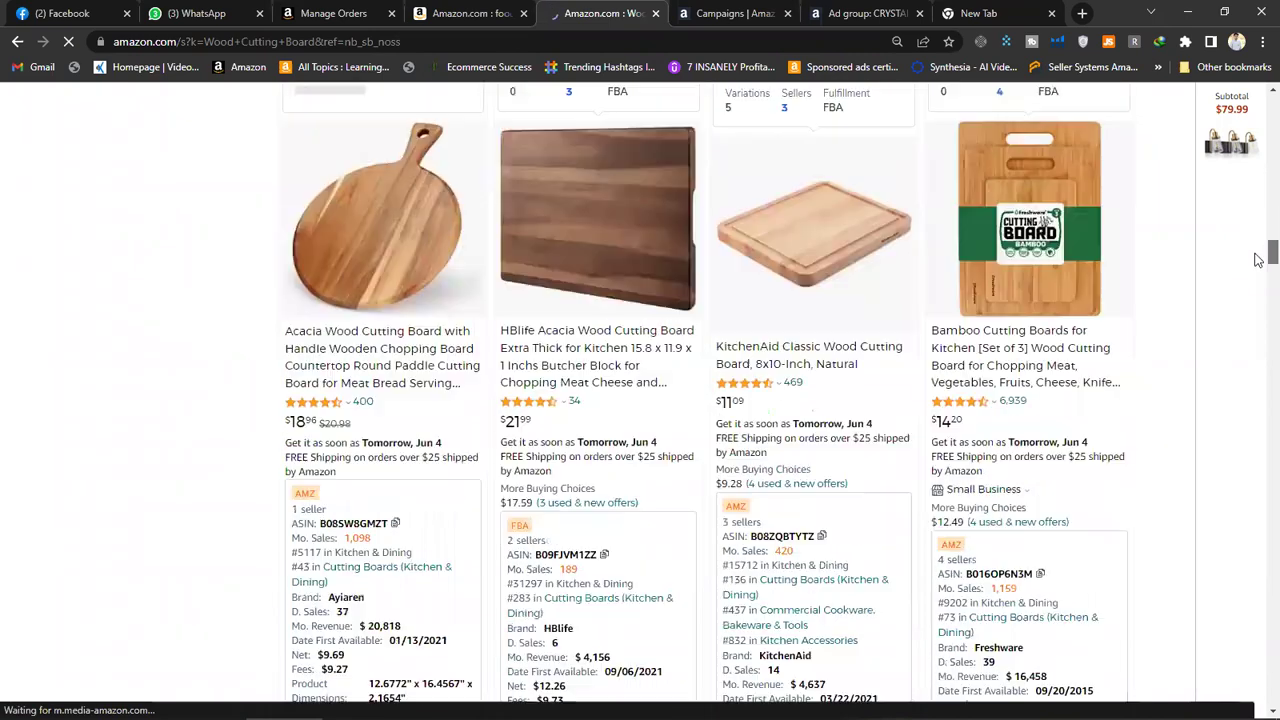
scroll(1258, 295, down, 5)
scroll(1258, 370, down, 5)
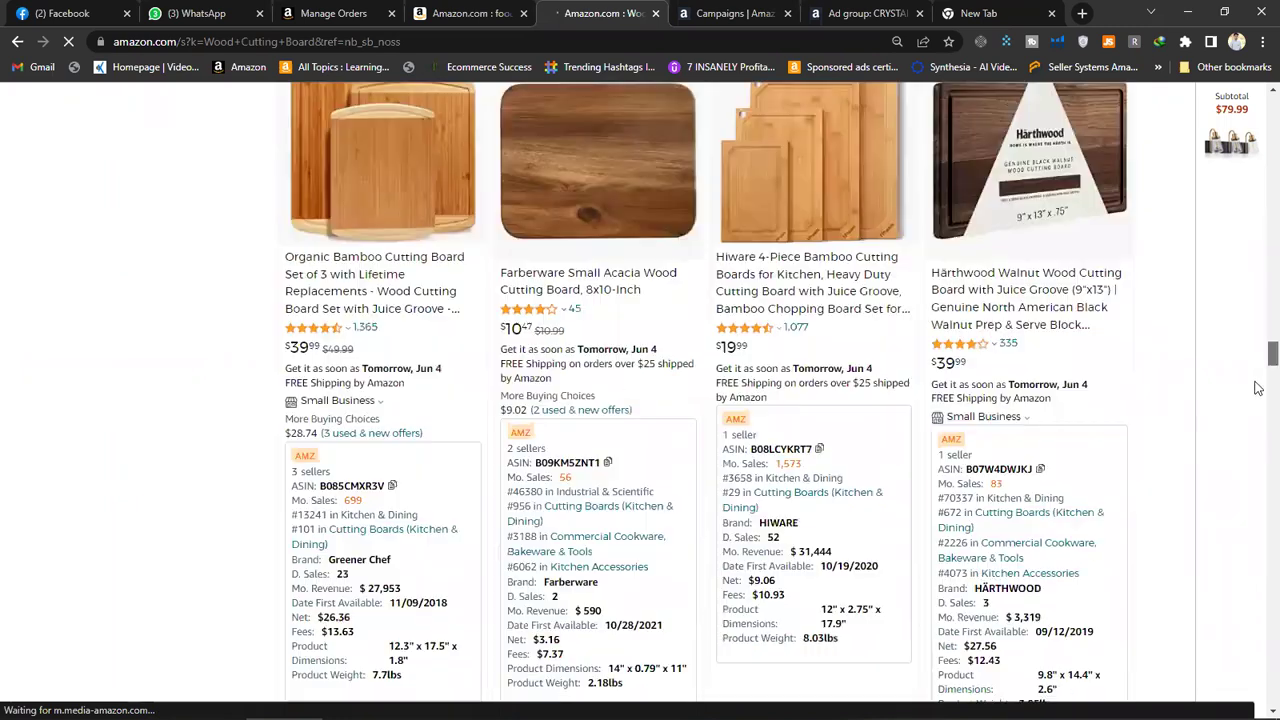
scroll(1258, 200, up, 15)
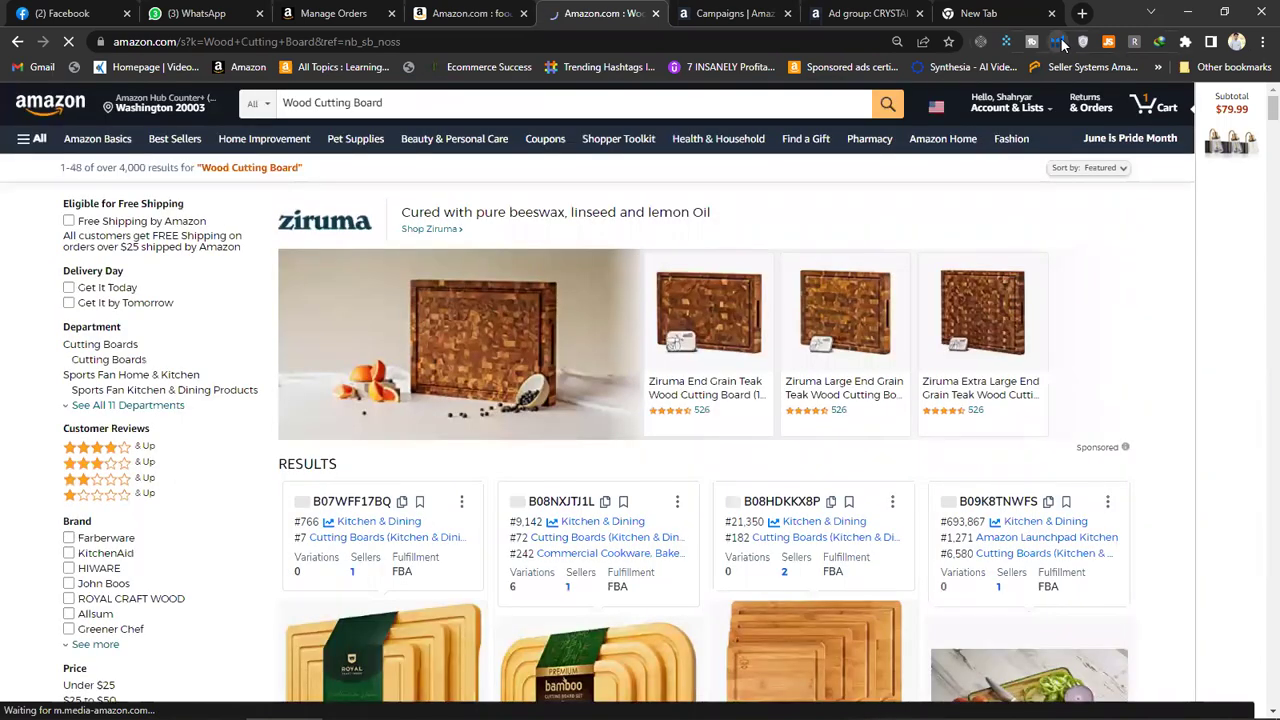
Open the AMZ Tools members site in the spare browser tab and log in with the saved credentials, enabling Remember Me
click(975, 13)
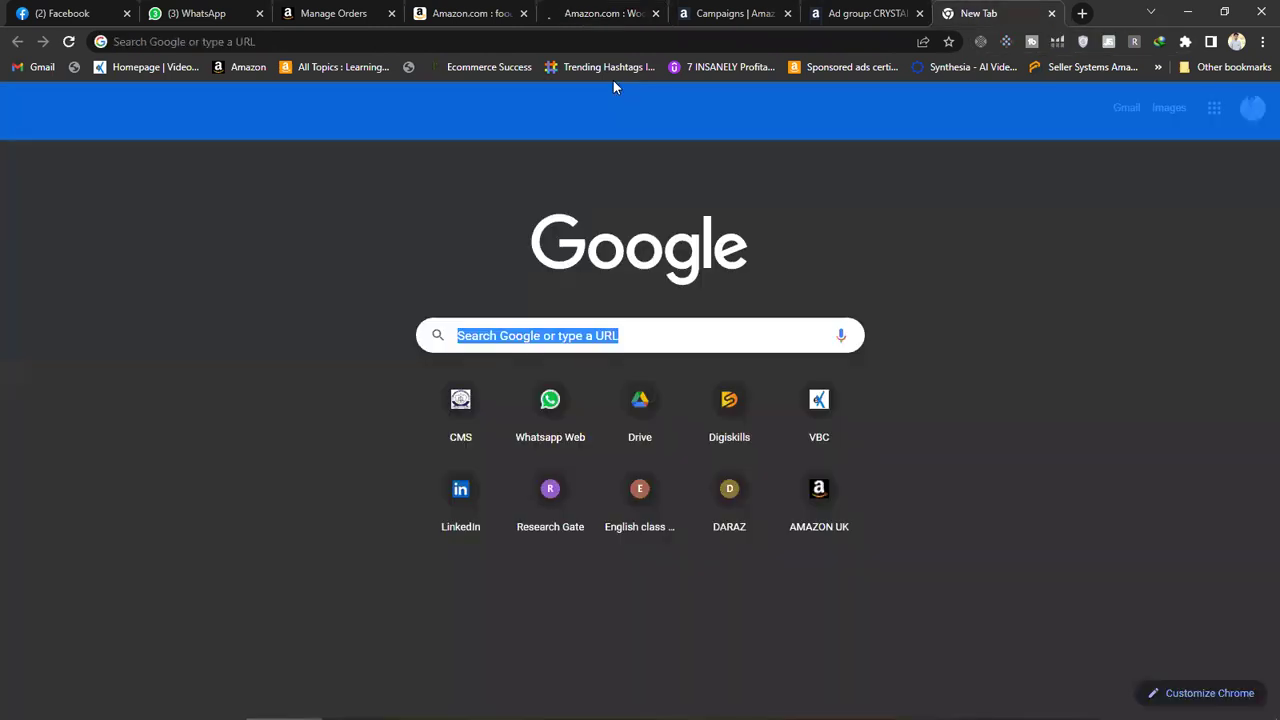
click(1158, 69)
click(1112, 92)
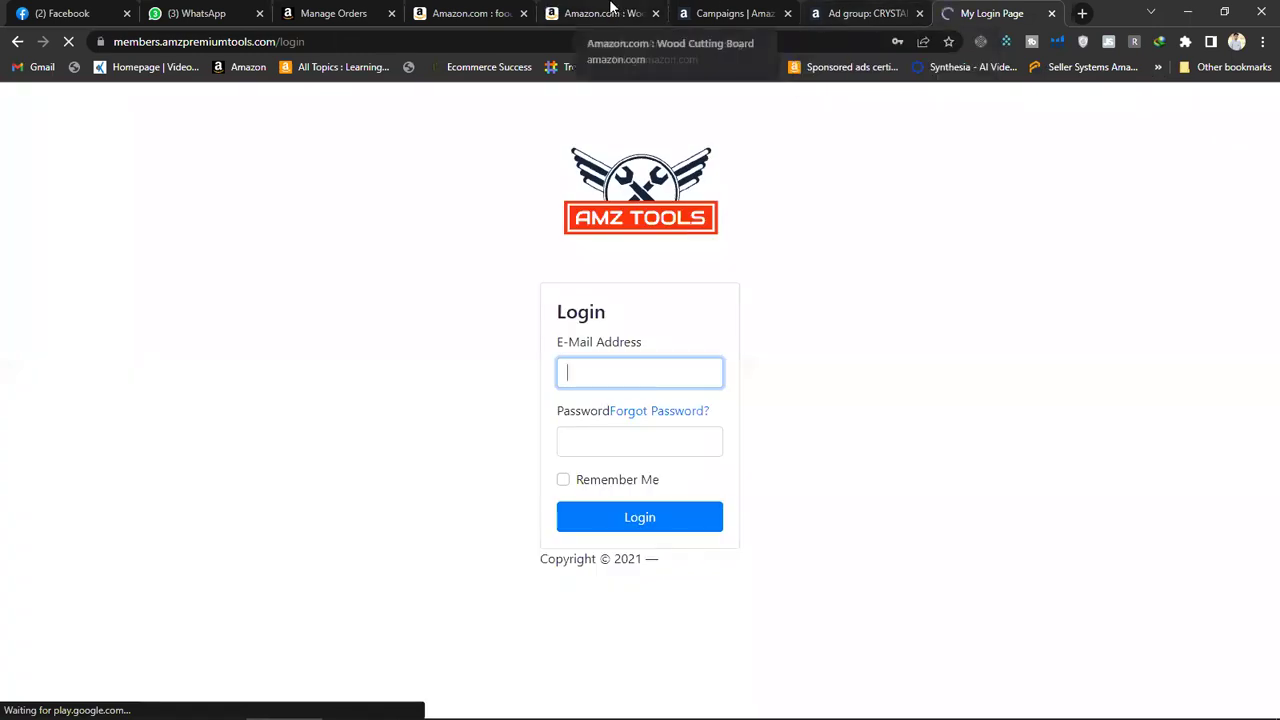
click(620, 482)
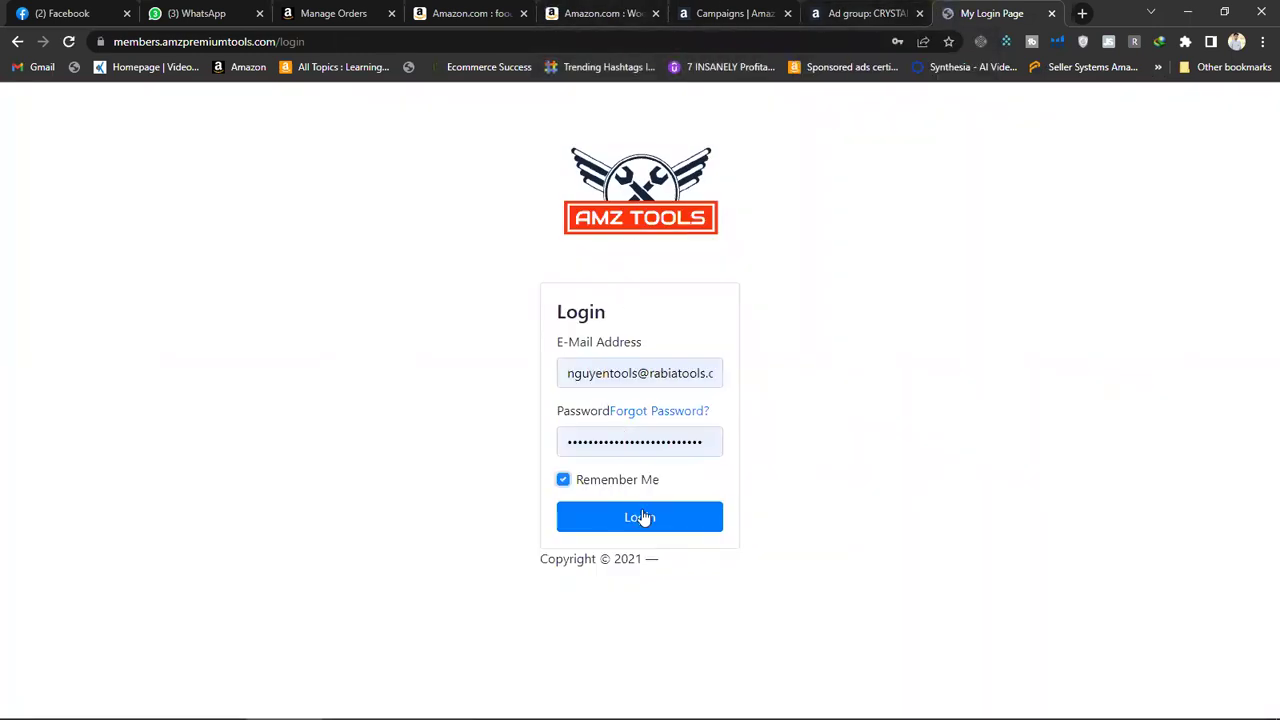
click(643, 517)
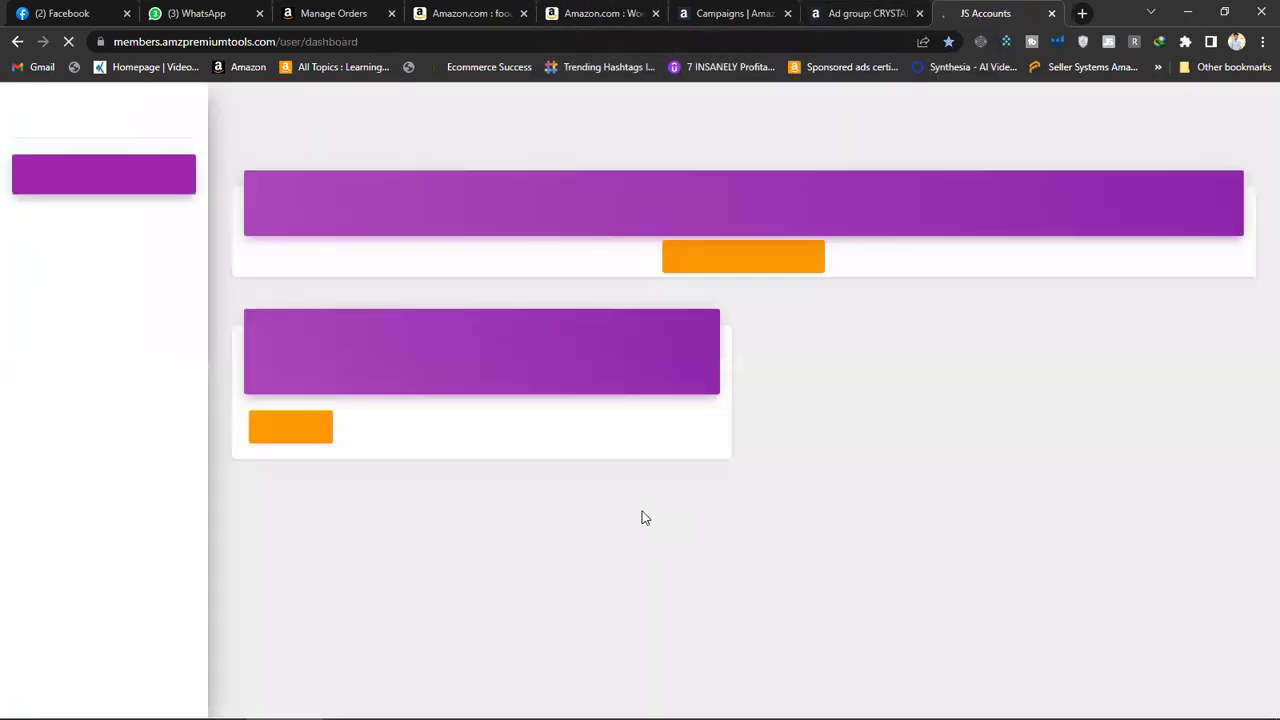
Launch Helium 10 from the AMZ Tools account page and bring up its dashboard
click(291, 424)
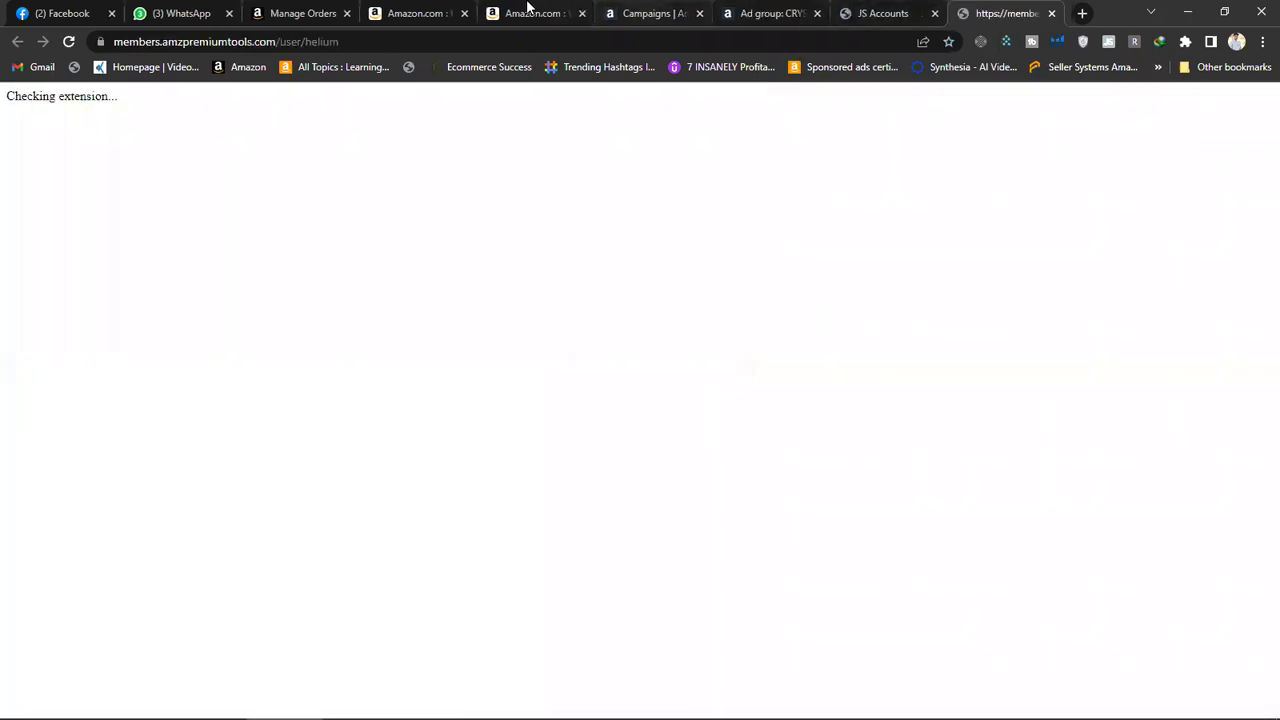
click(529, 12)
click(441, 12)
click(533, 12)
click(1047, 8)
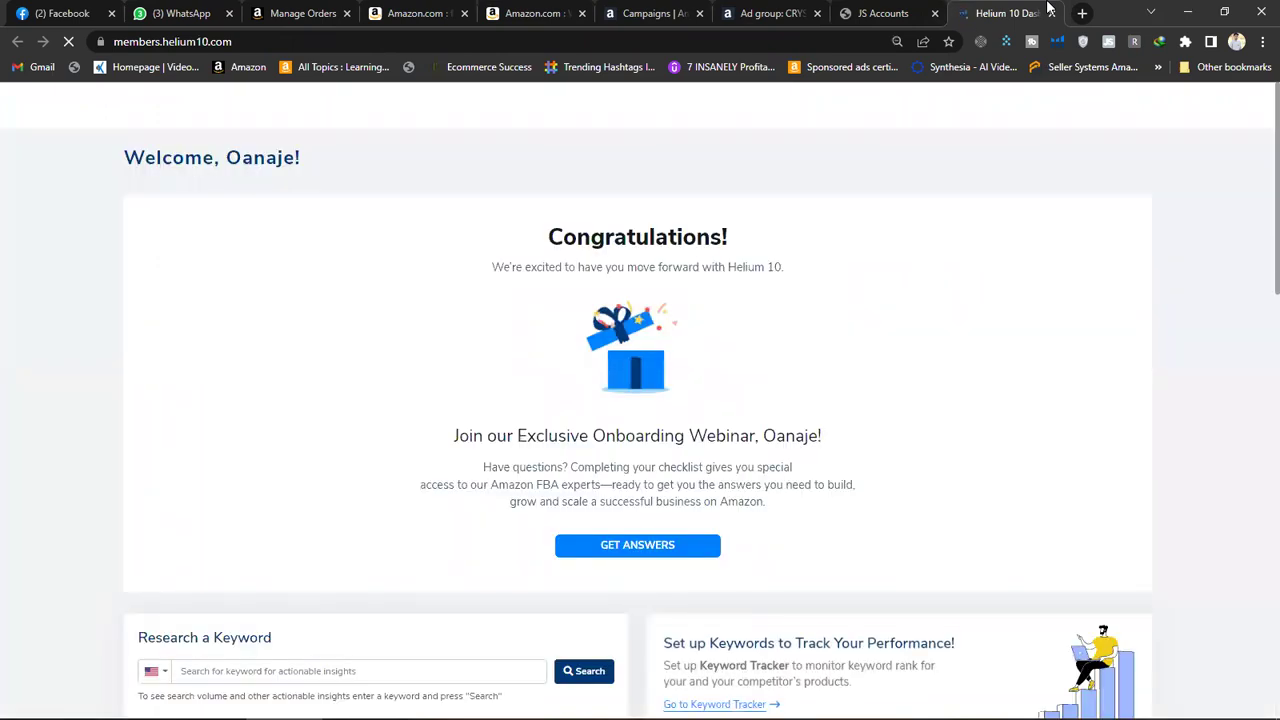
Return to the Wood Cutting Board results on Amazon and run Helium 10's Xray product research on them
click(519, 7)
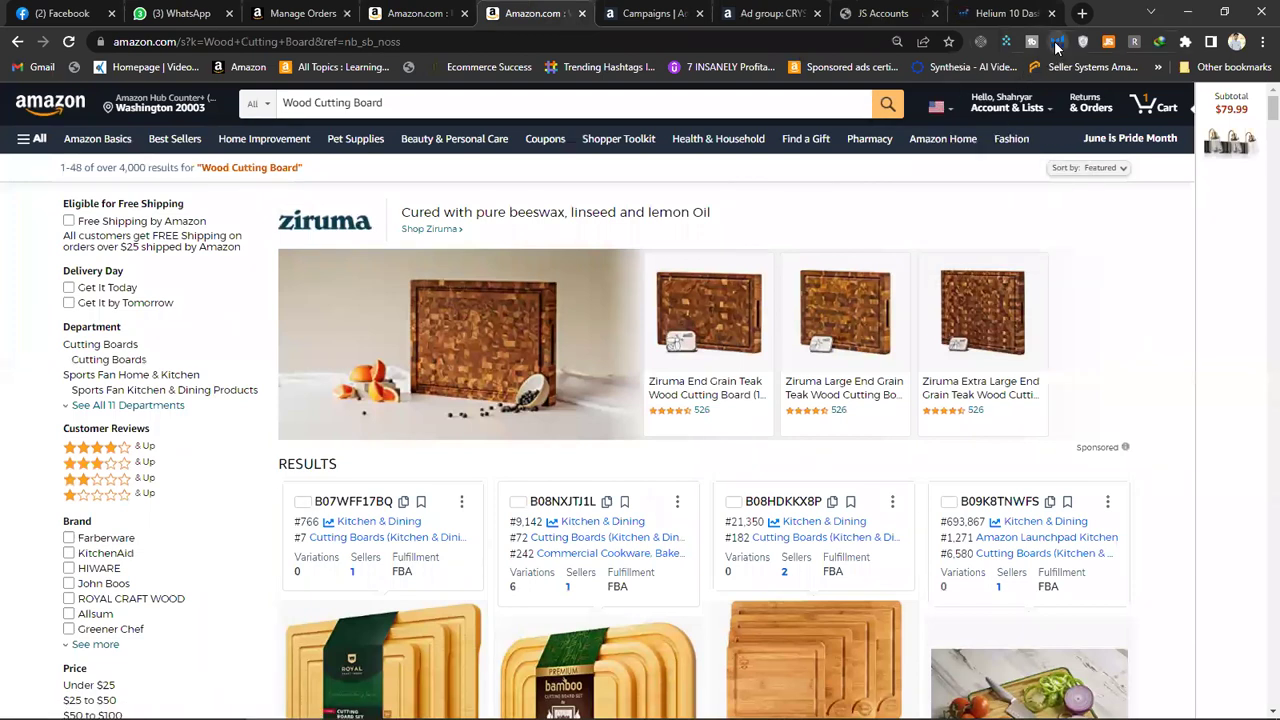
click(1056, 42)
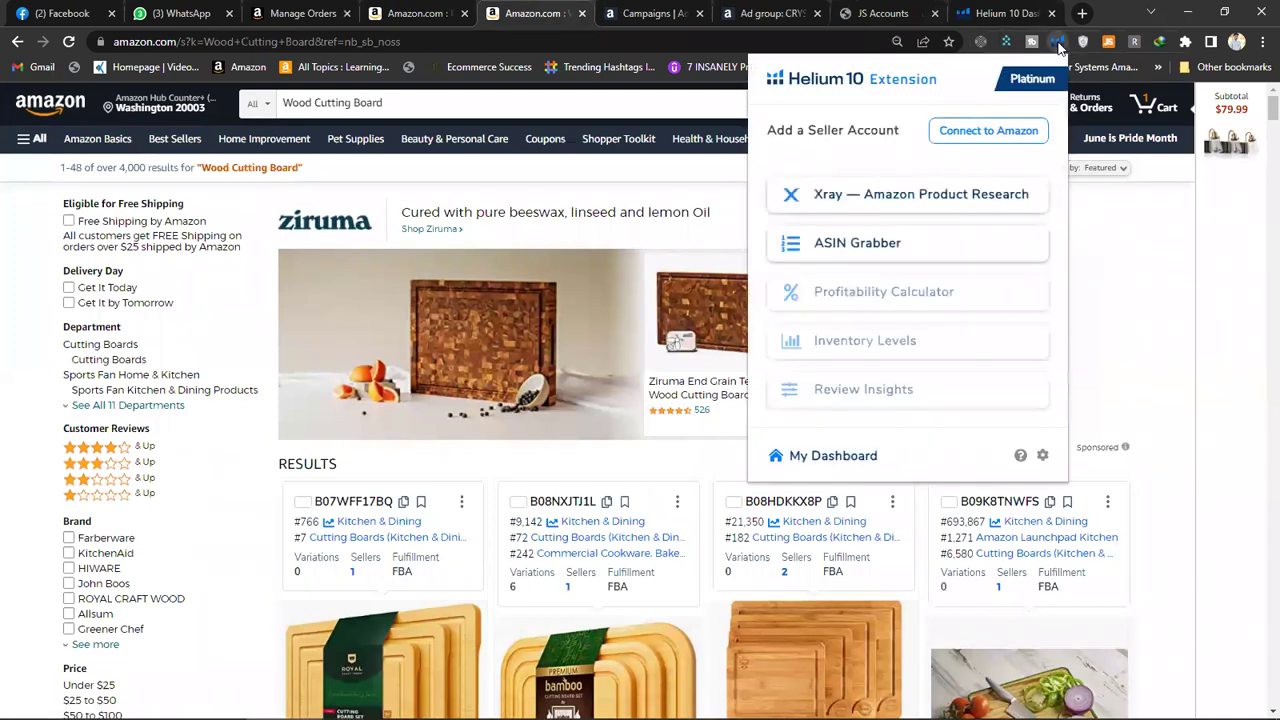
click(860, 197)
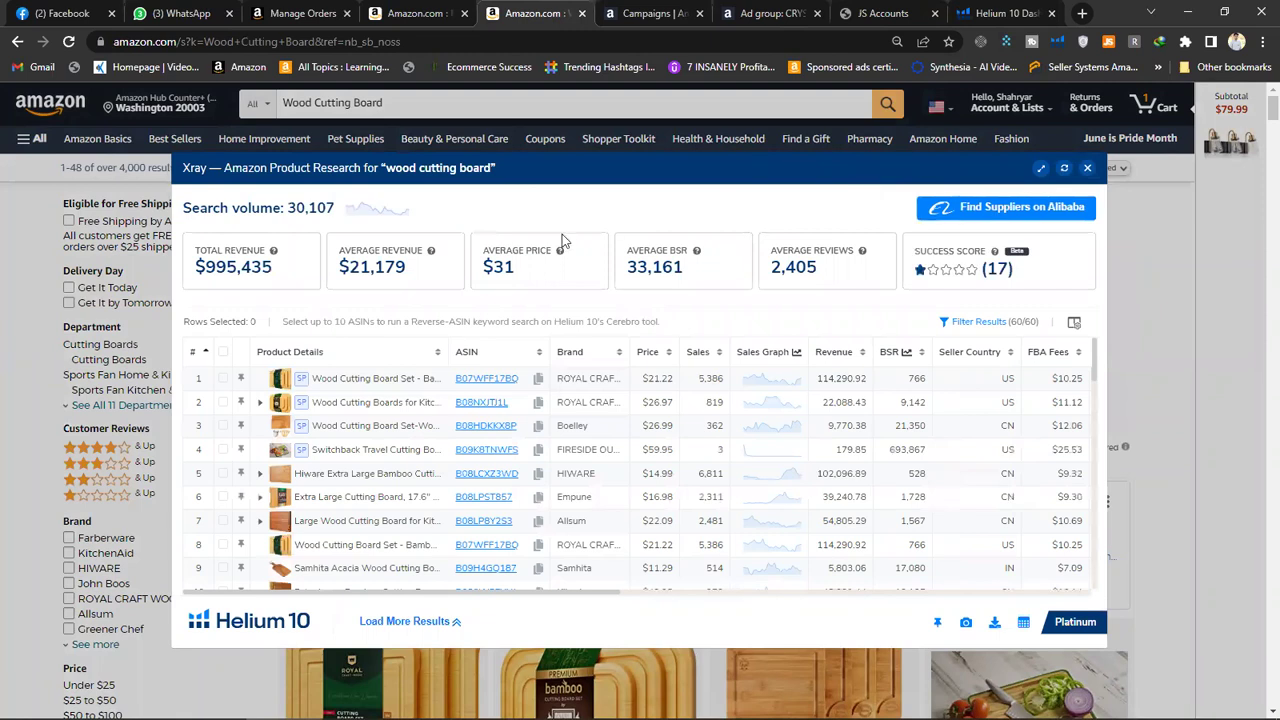
View the all-time search volume history for "wood cutting board" in Xray, and close the chart after checking its peaks
click(367, 211)
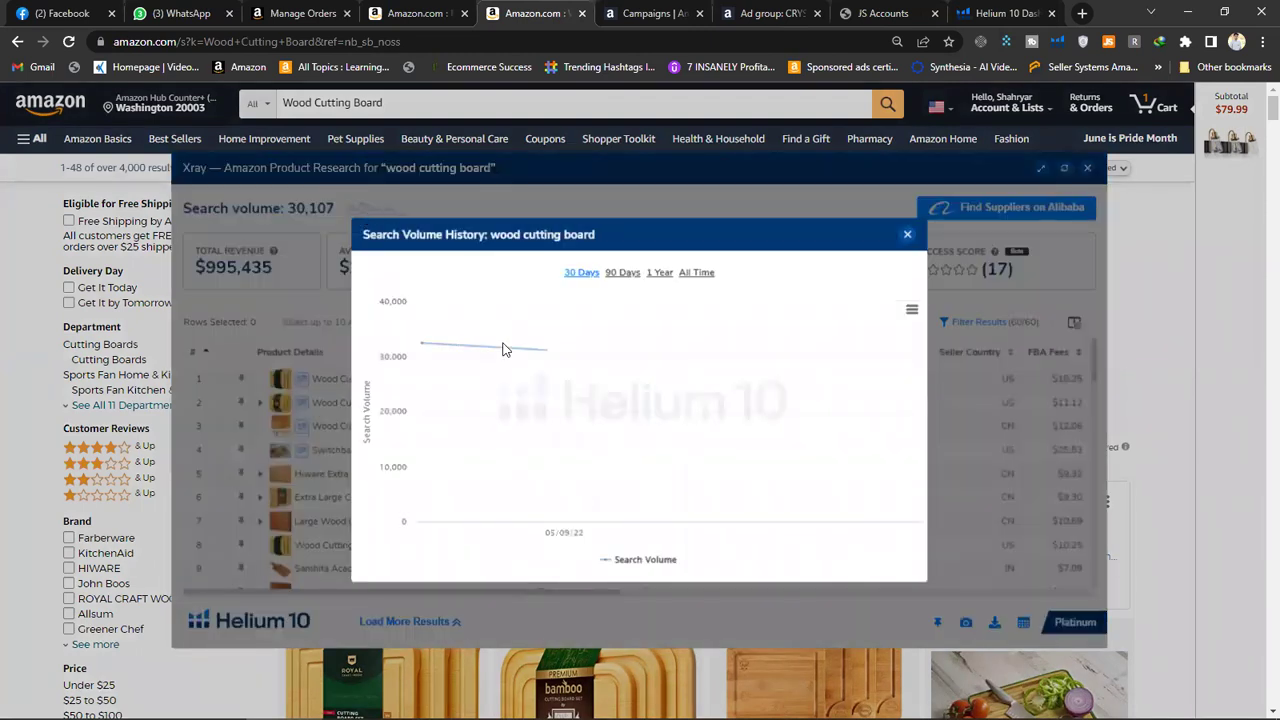
click(695, 272)
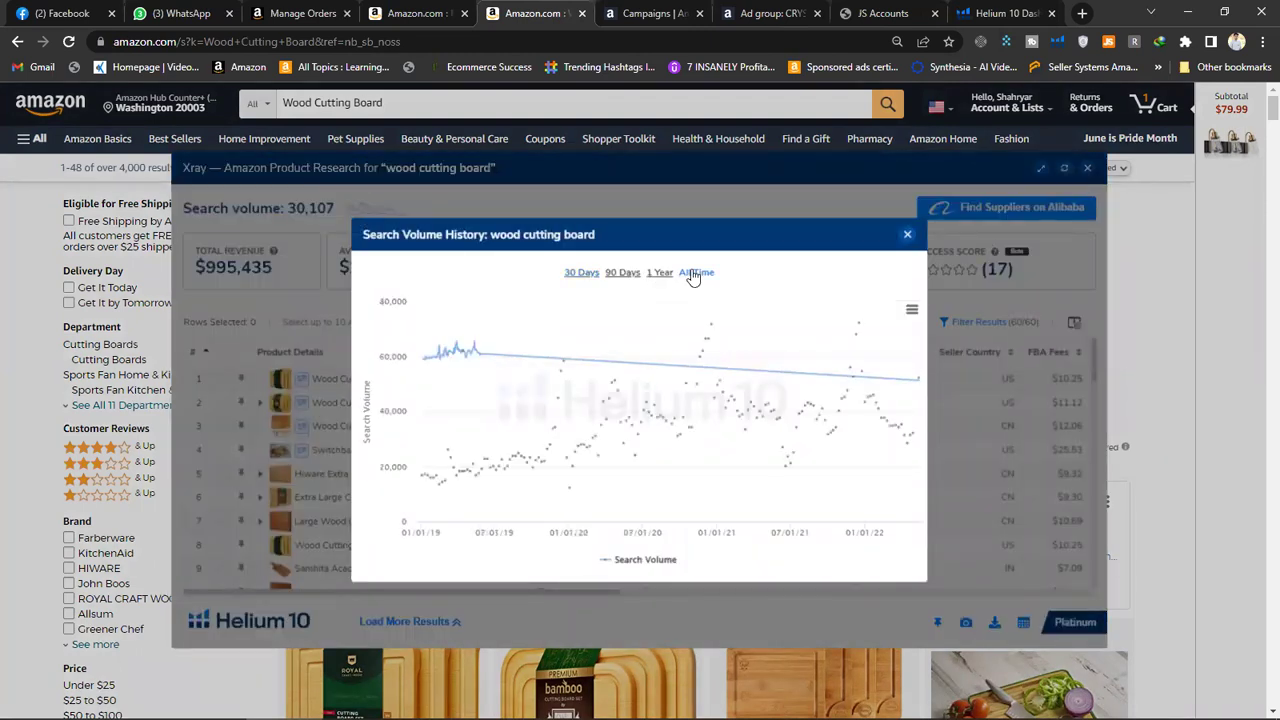
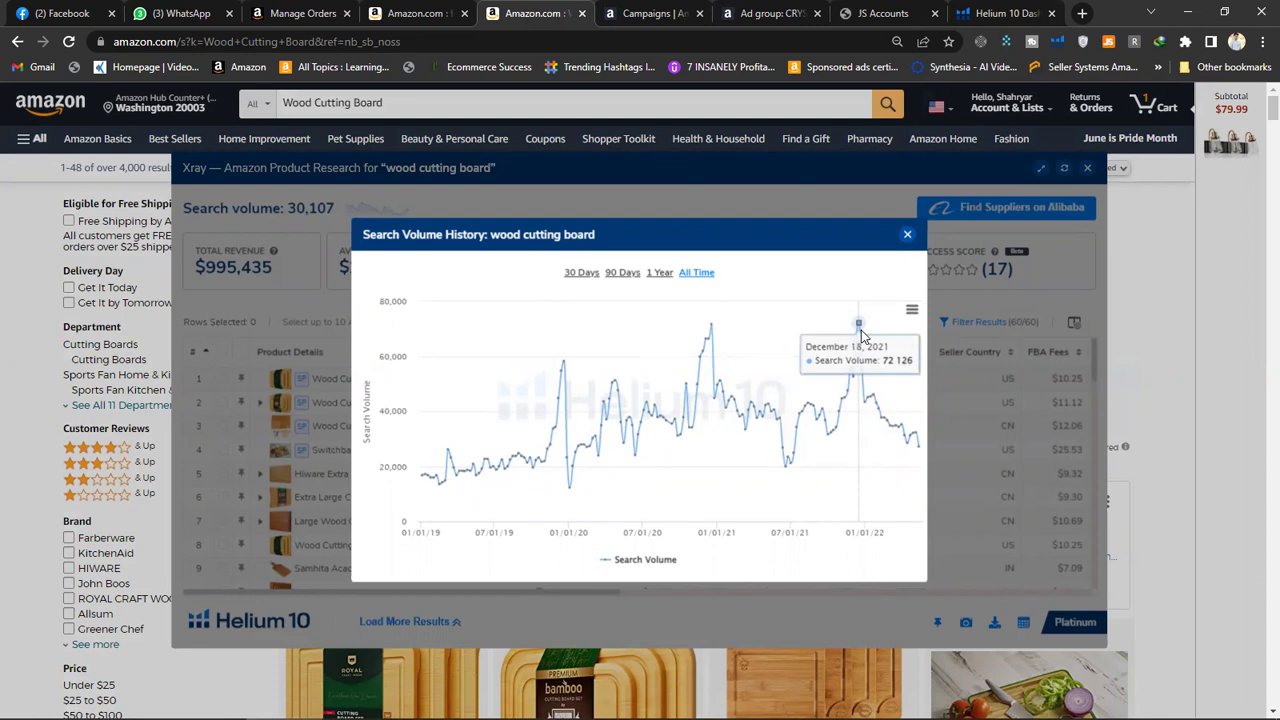
click(907, 234)
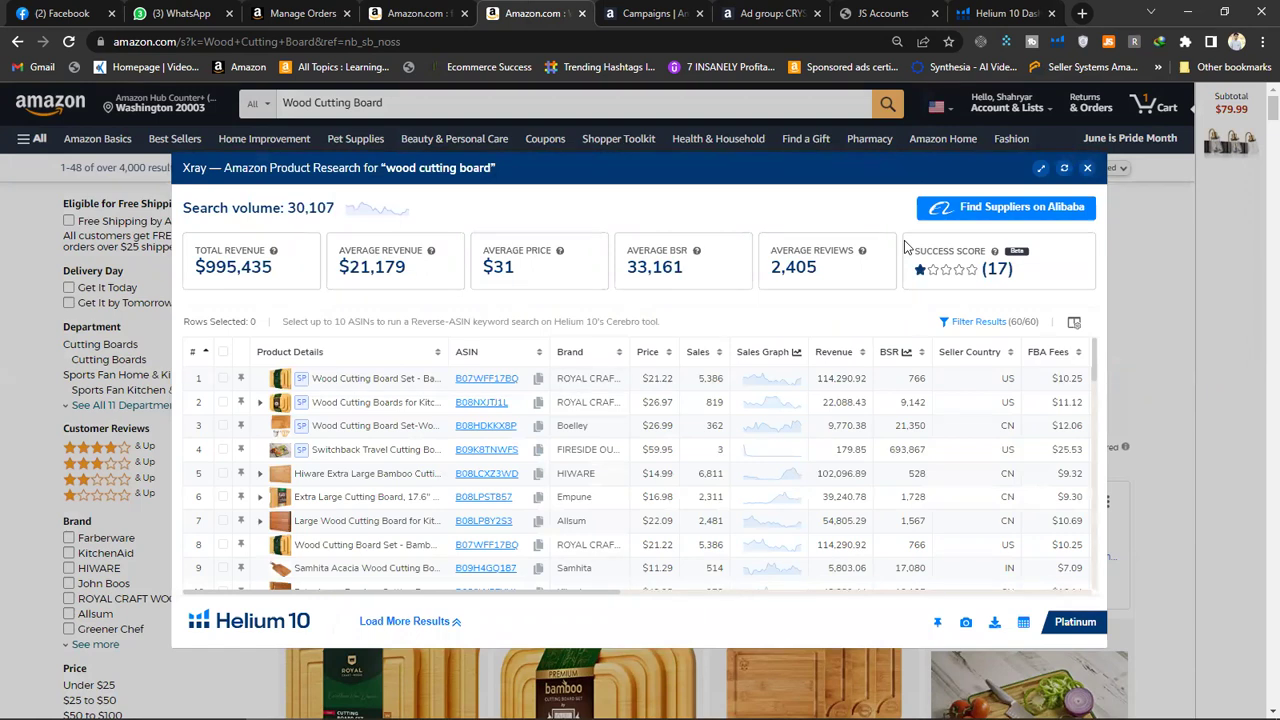
Check the average reviews and average price figures in the Xray summary
double_click(808, 268)
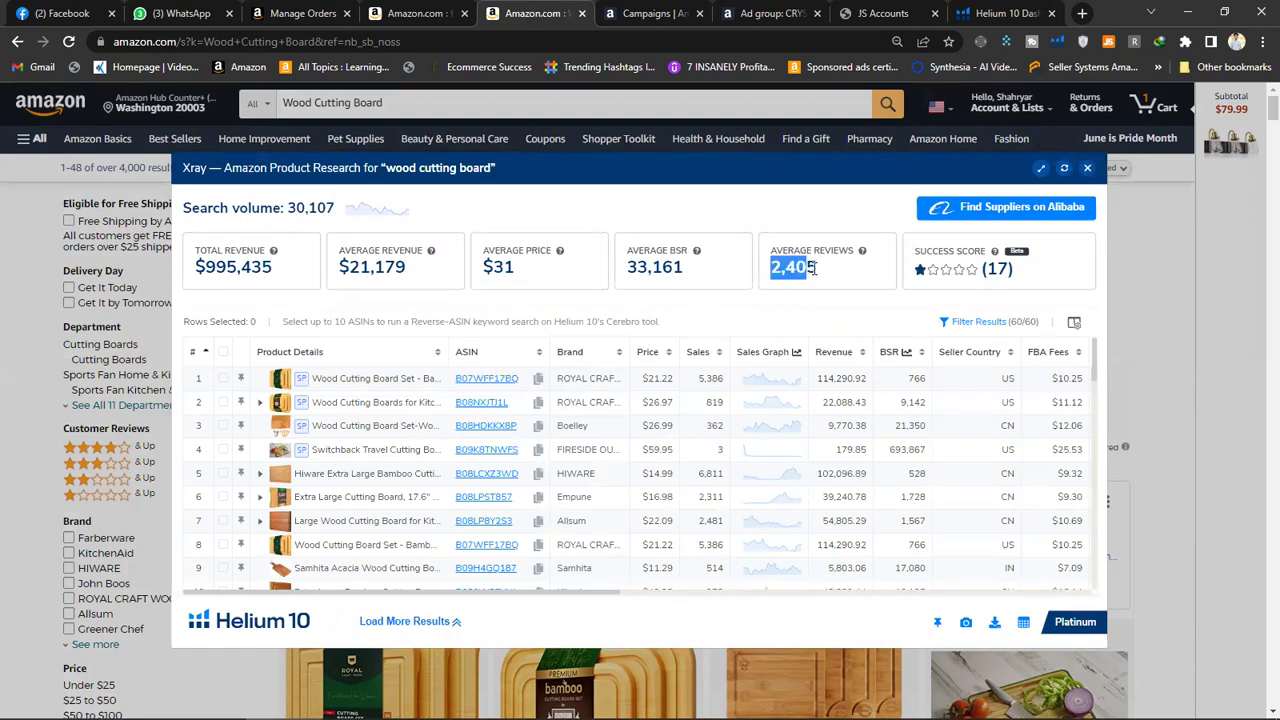
click(818, 274)
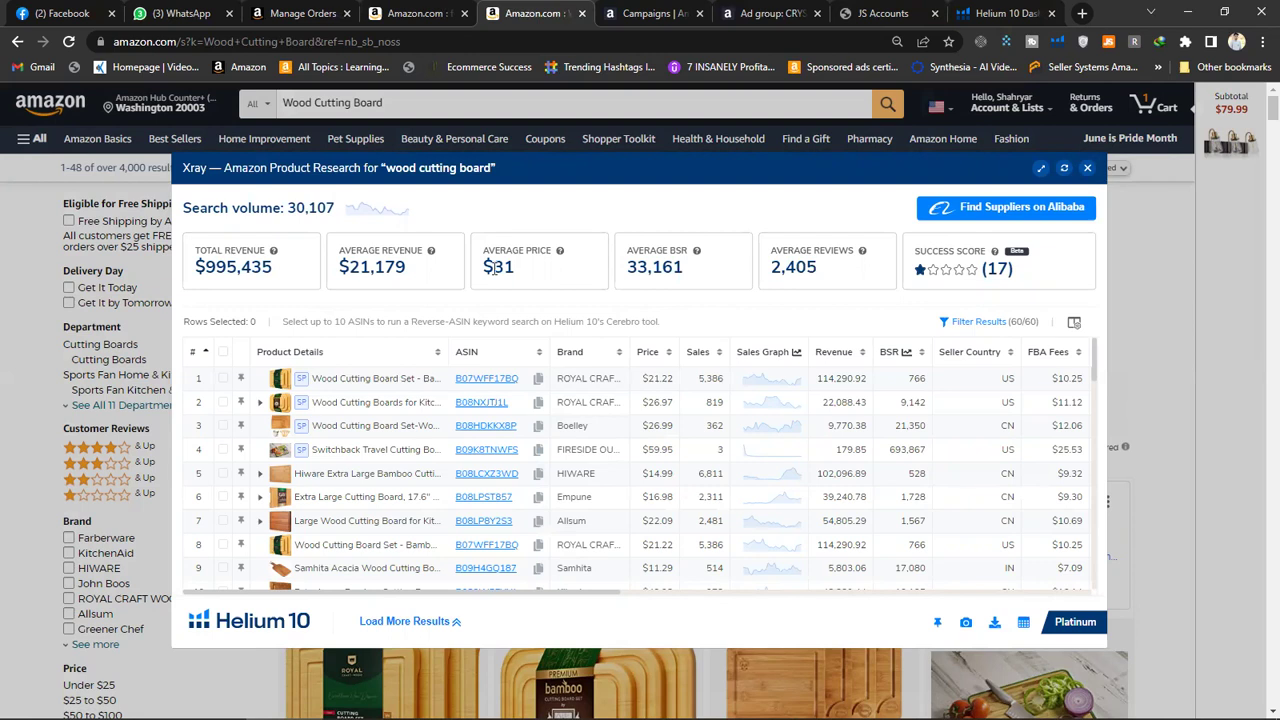
double_click(516, 272)
click(517, 274)
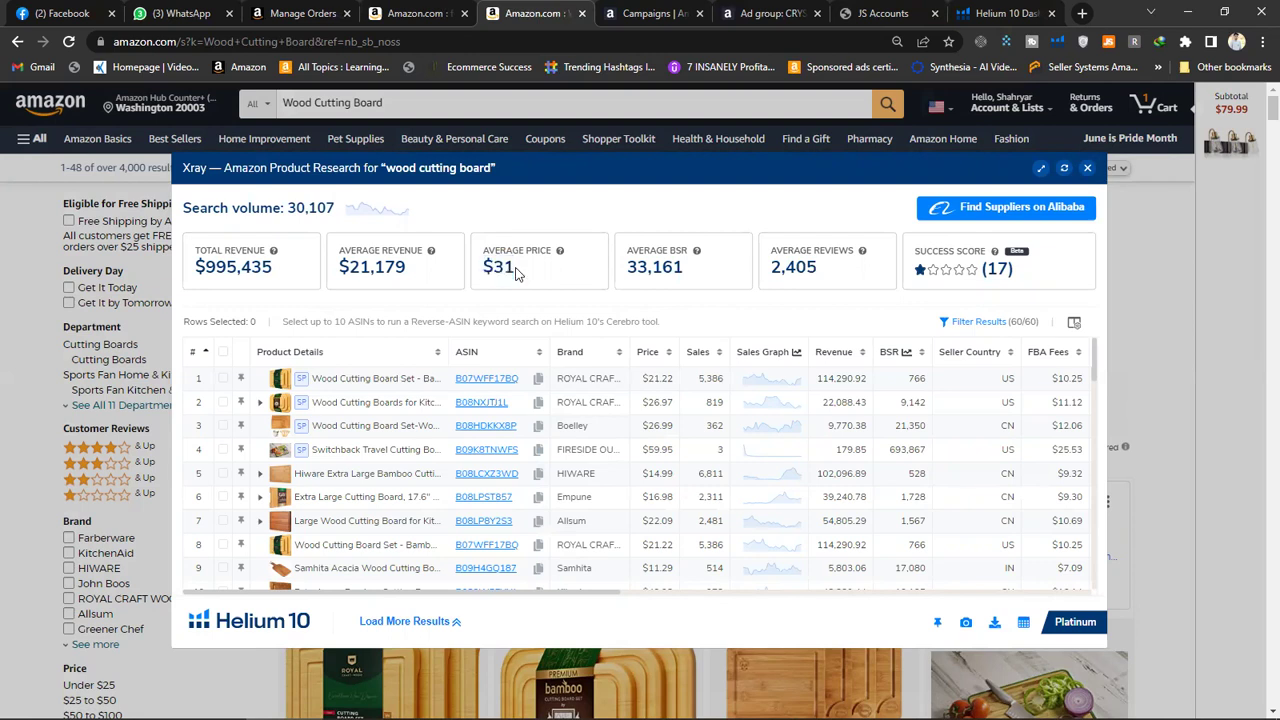
Close the Xray results and load the Jungle Scout product data for the Wood Cutting Board search
click(1089, 170)
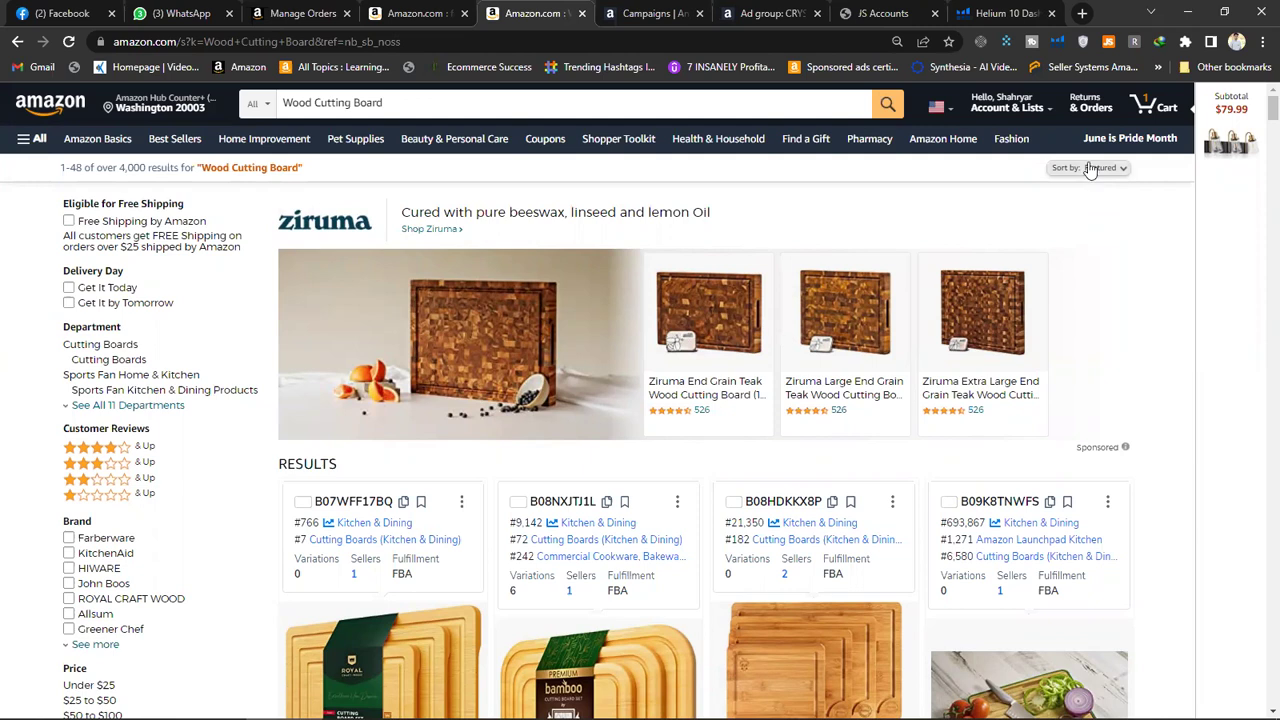
click(1107, 46)
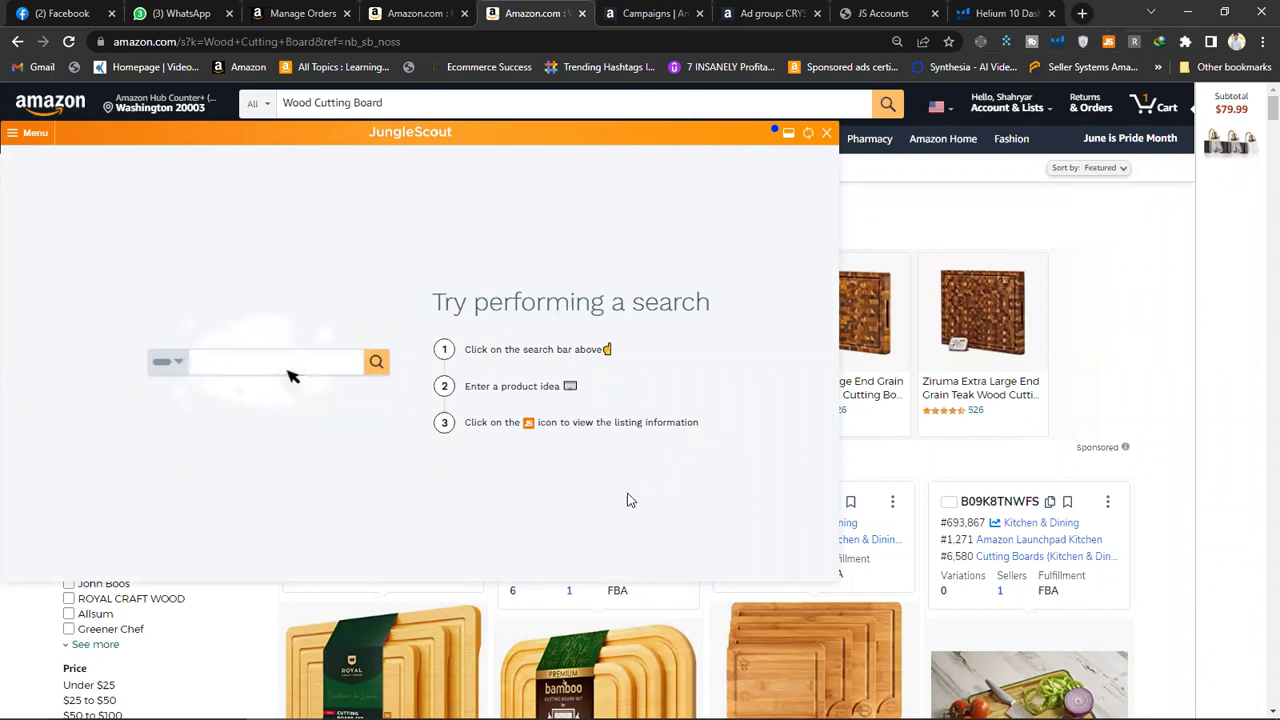
Switch to the Amazon Search Terms workbook in Excel and insert a blank column before the search frequency rank column
mouse_move(805, 708)
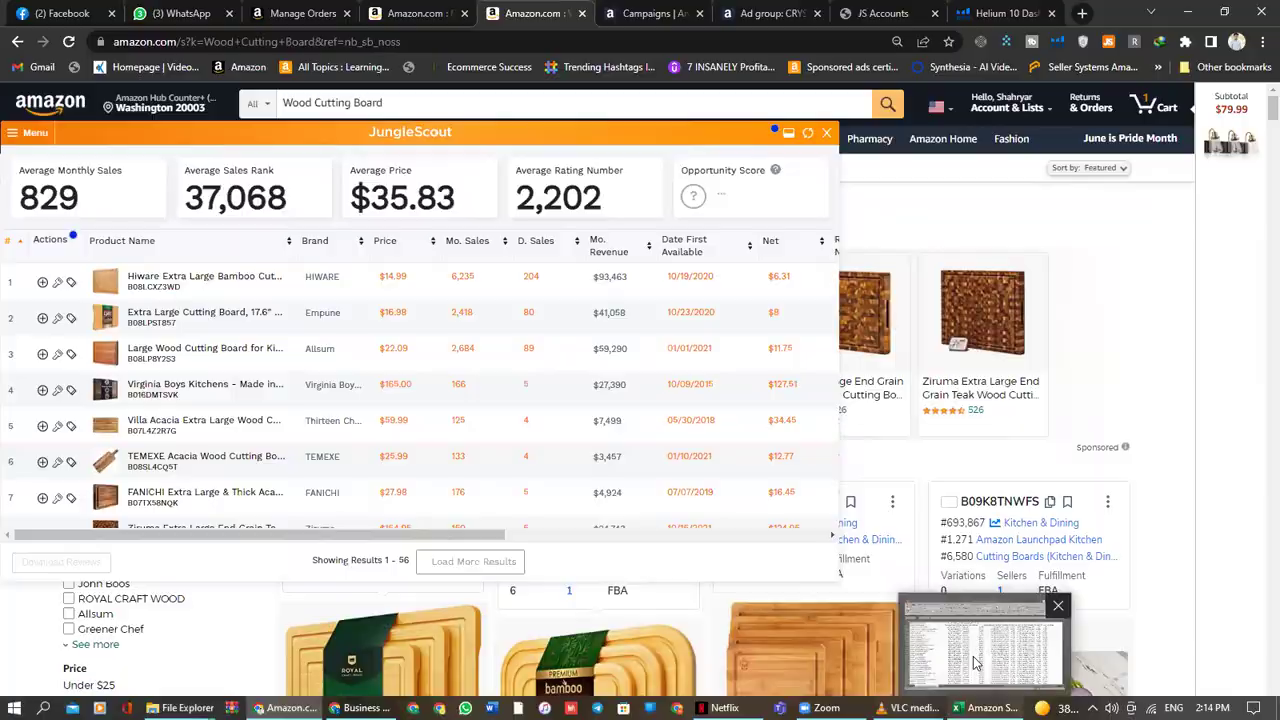
click(975, 681)
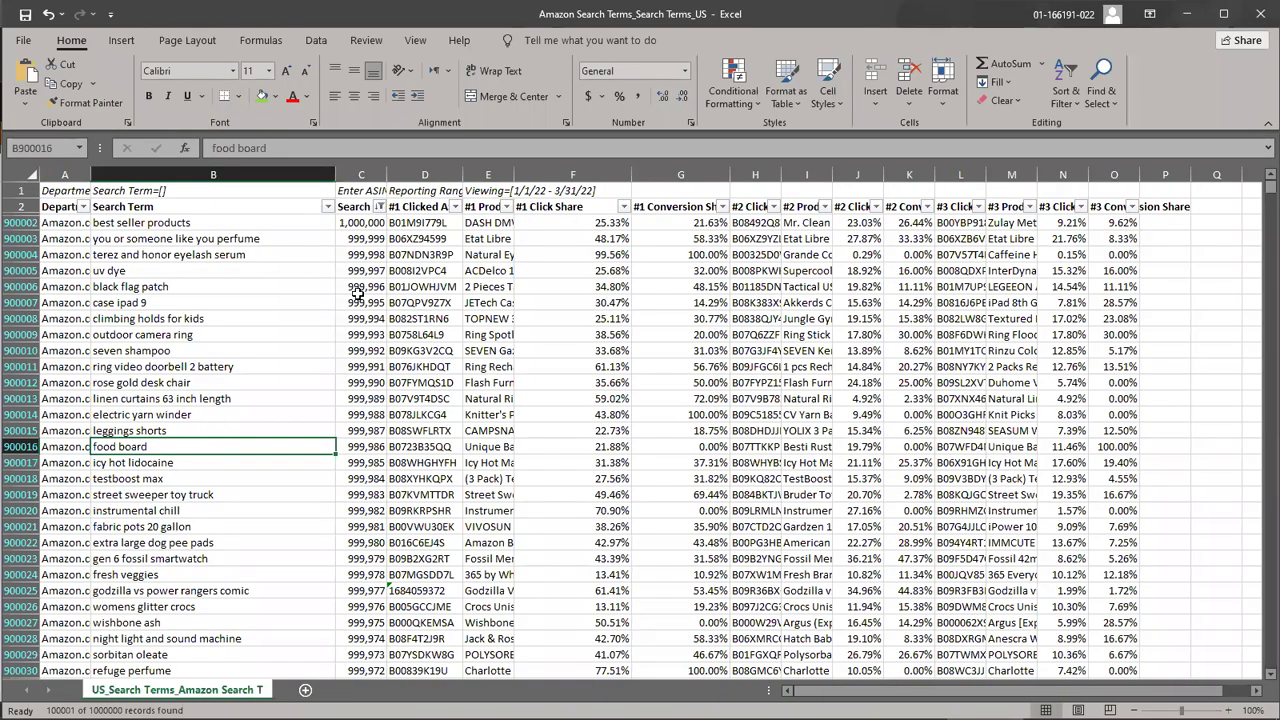
click(361, 174)
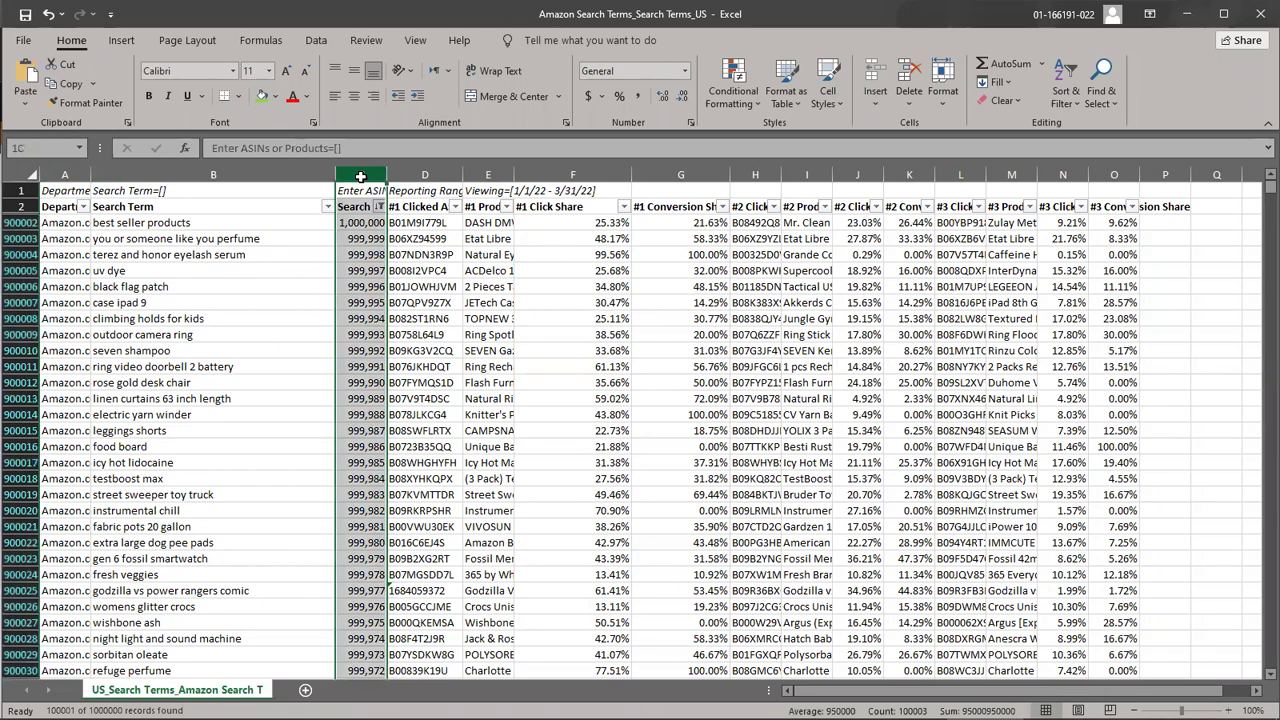
right_click(375, 262)
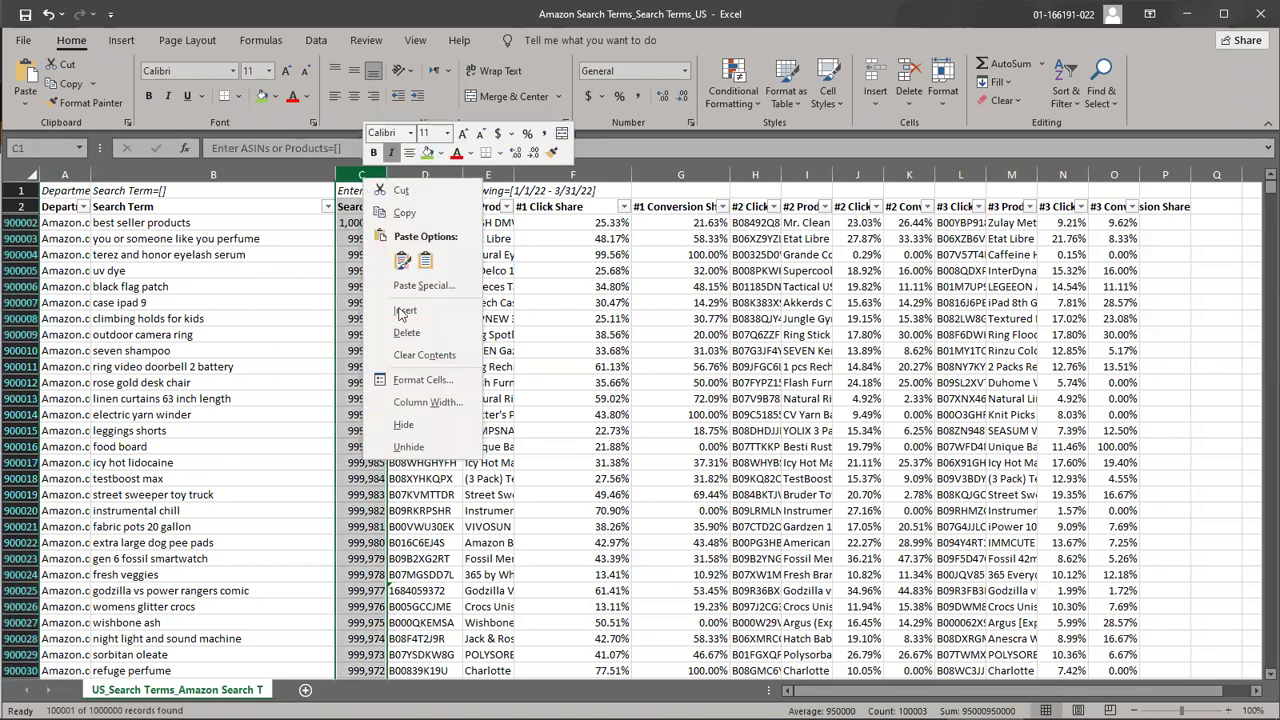
click(397, 312)
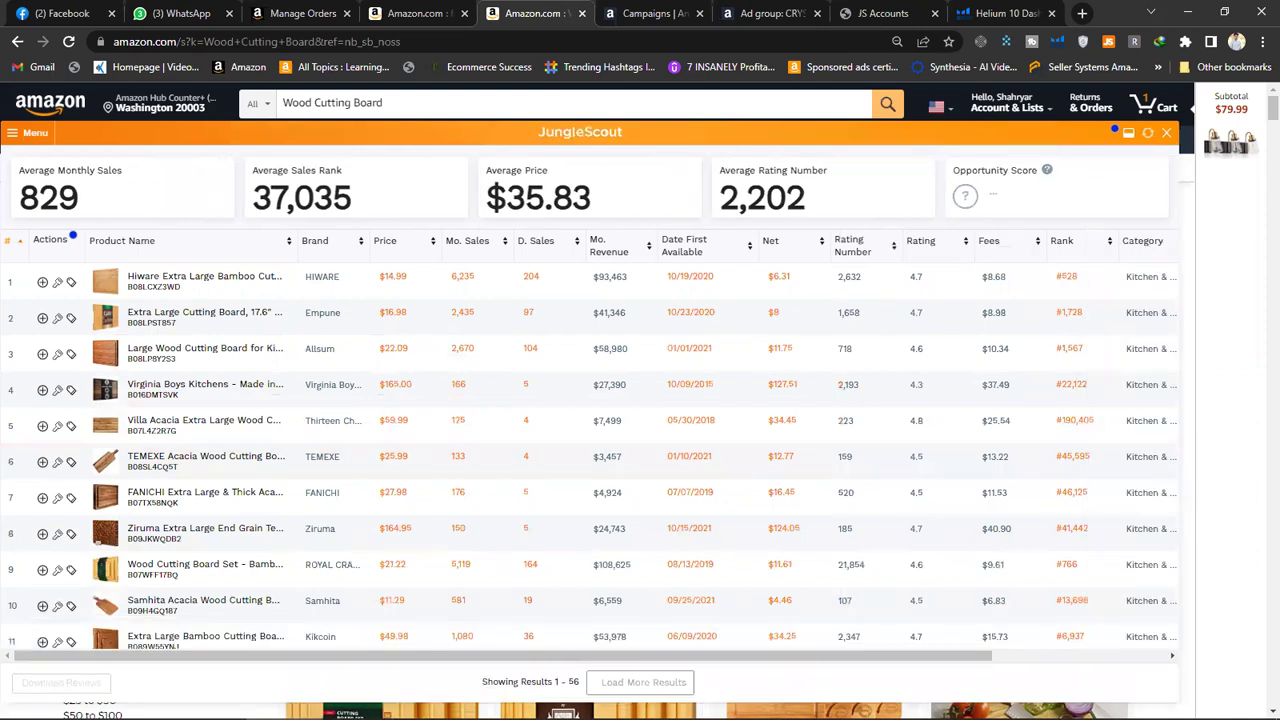
click(916, 695)
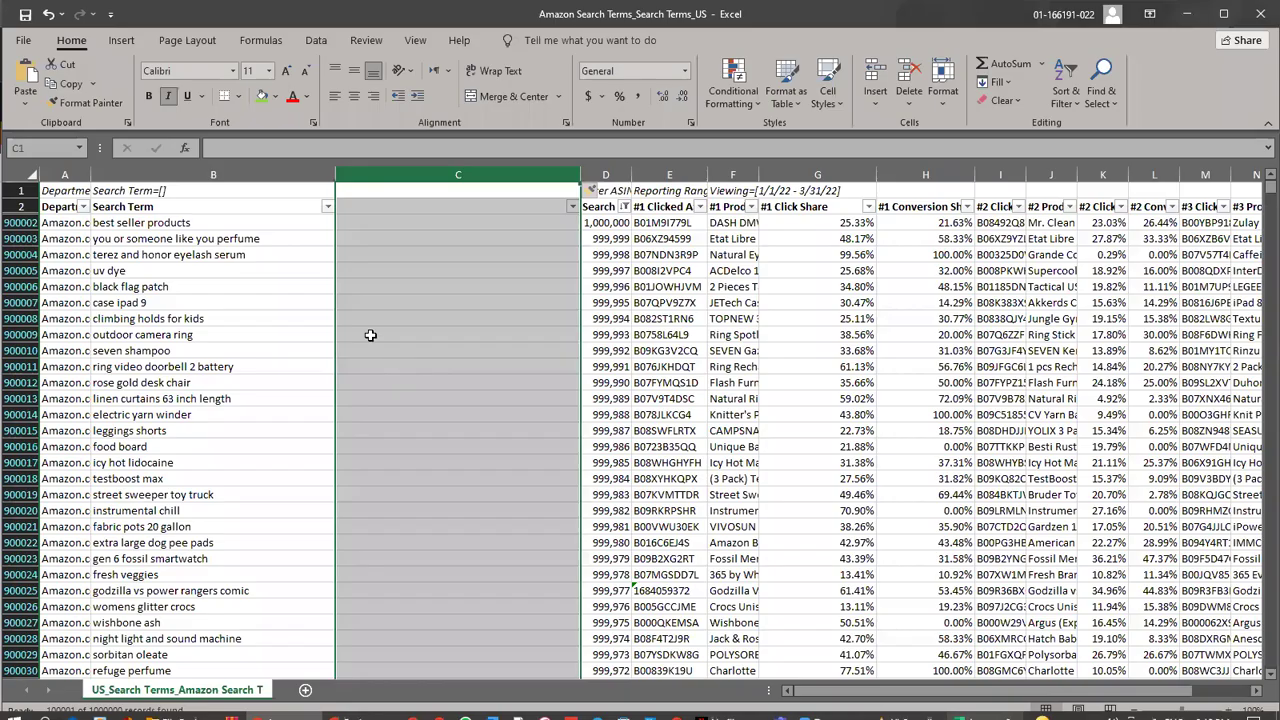
Enter "Wood Cutting Board" in the blank column beside the "food board" search term
click(223, 410)
click(196, 380)
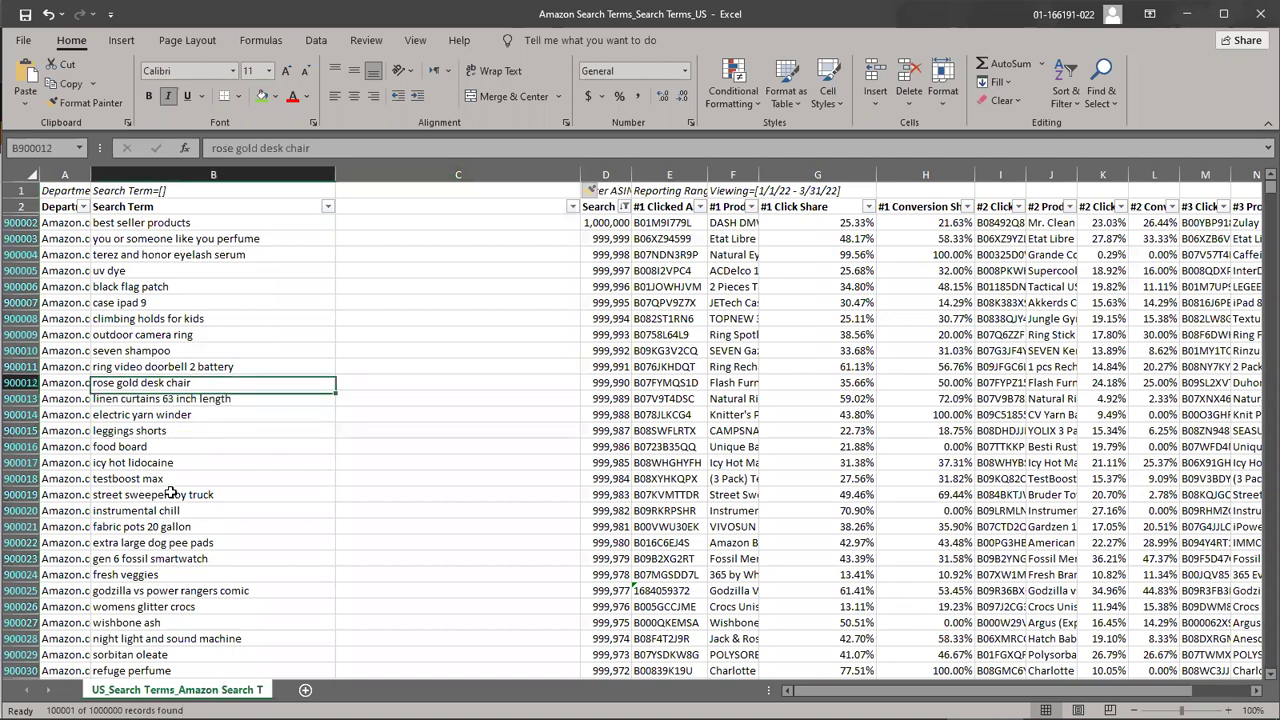
click(189, 445)
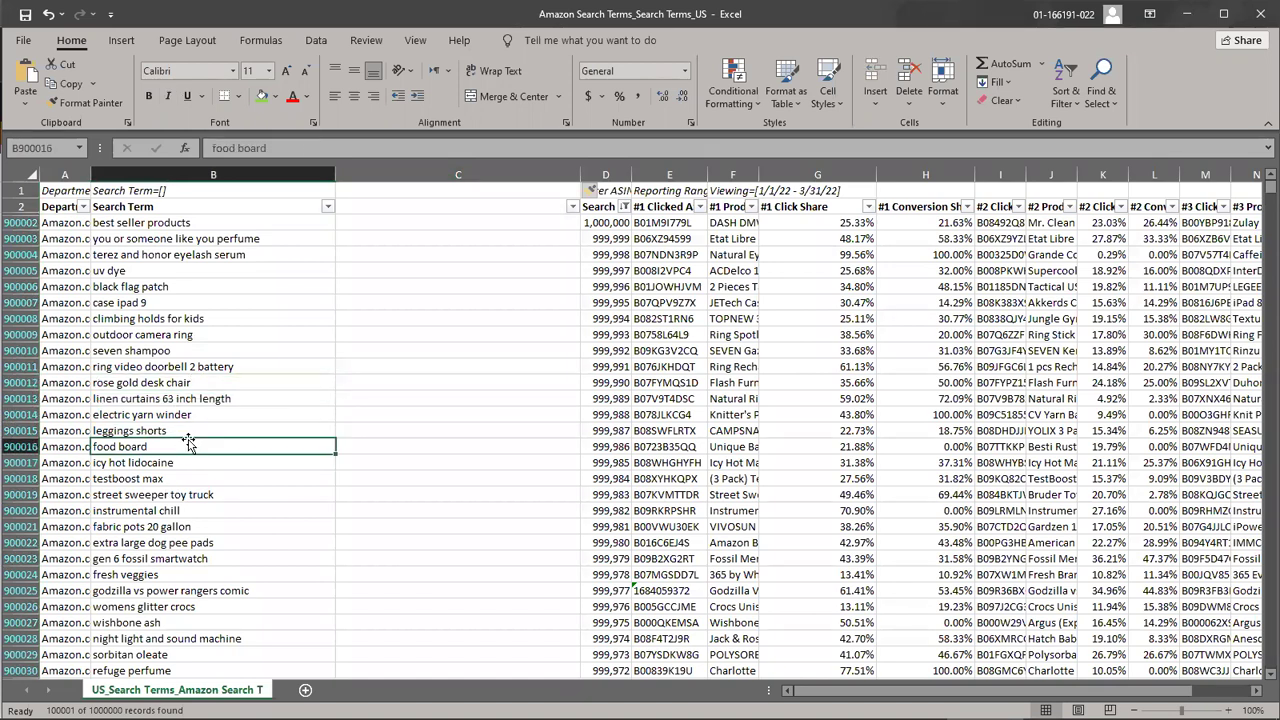
double_click(160, 446)
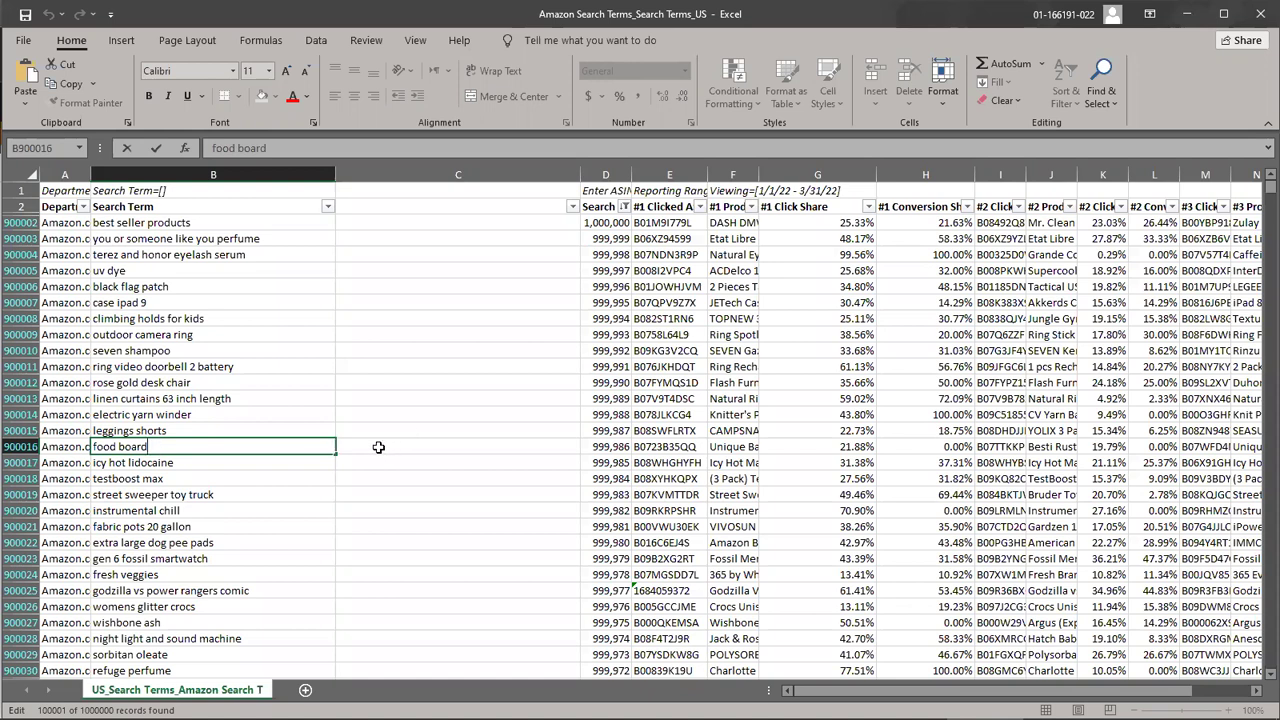
click(440, 450)
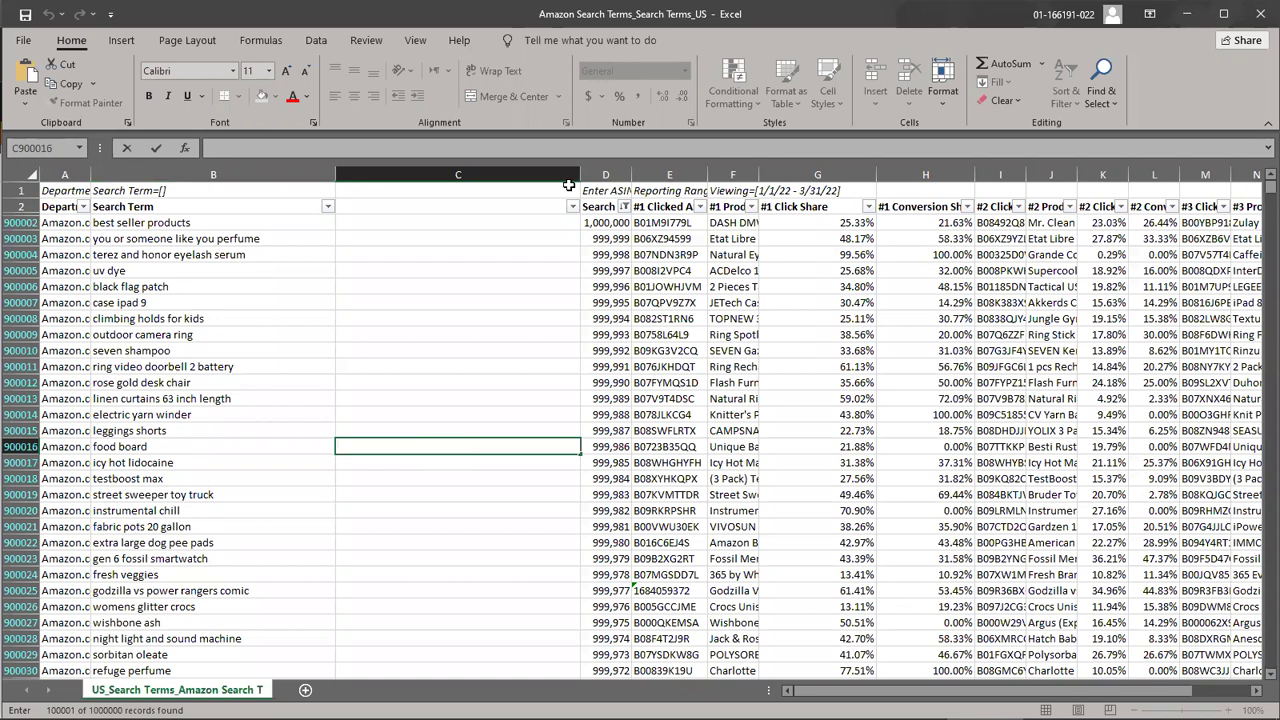
text(Wood Cutting Board)
key(Return)
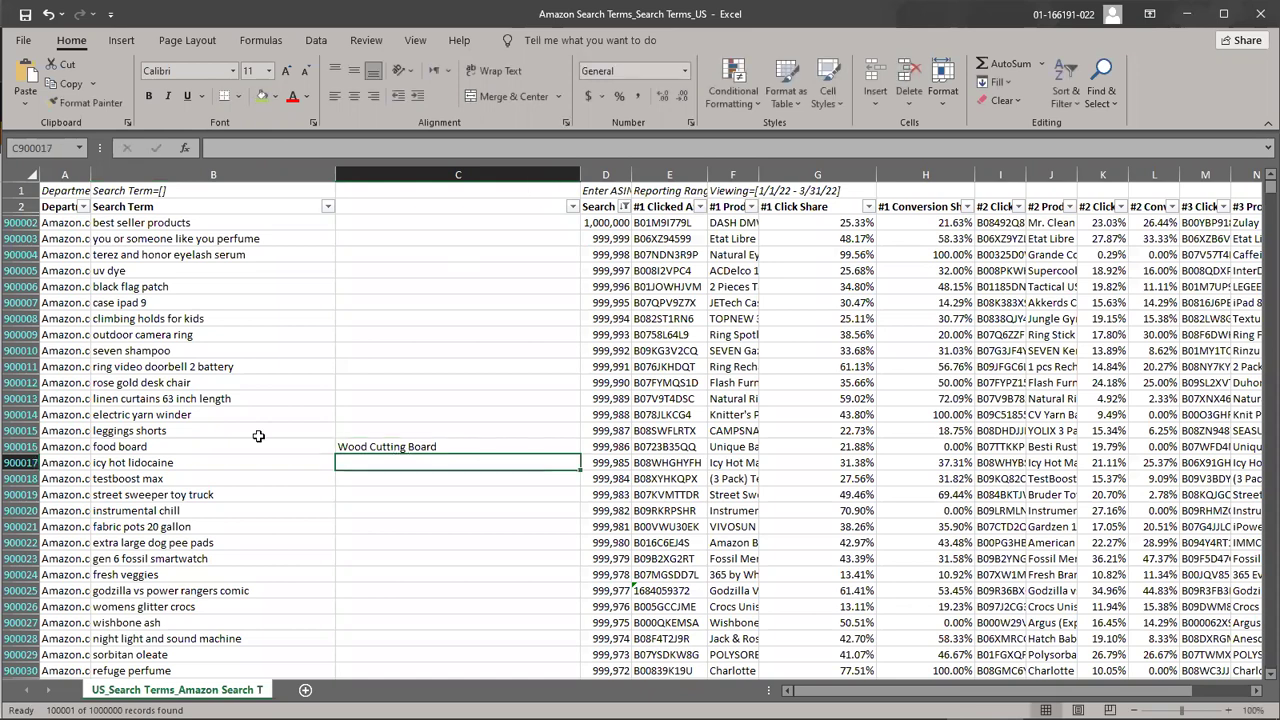
Highlight the "food board" search term cell with a green fill
click(192, 450)
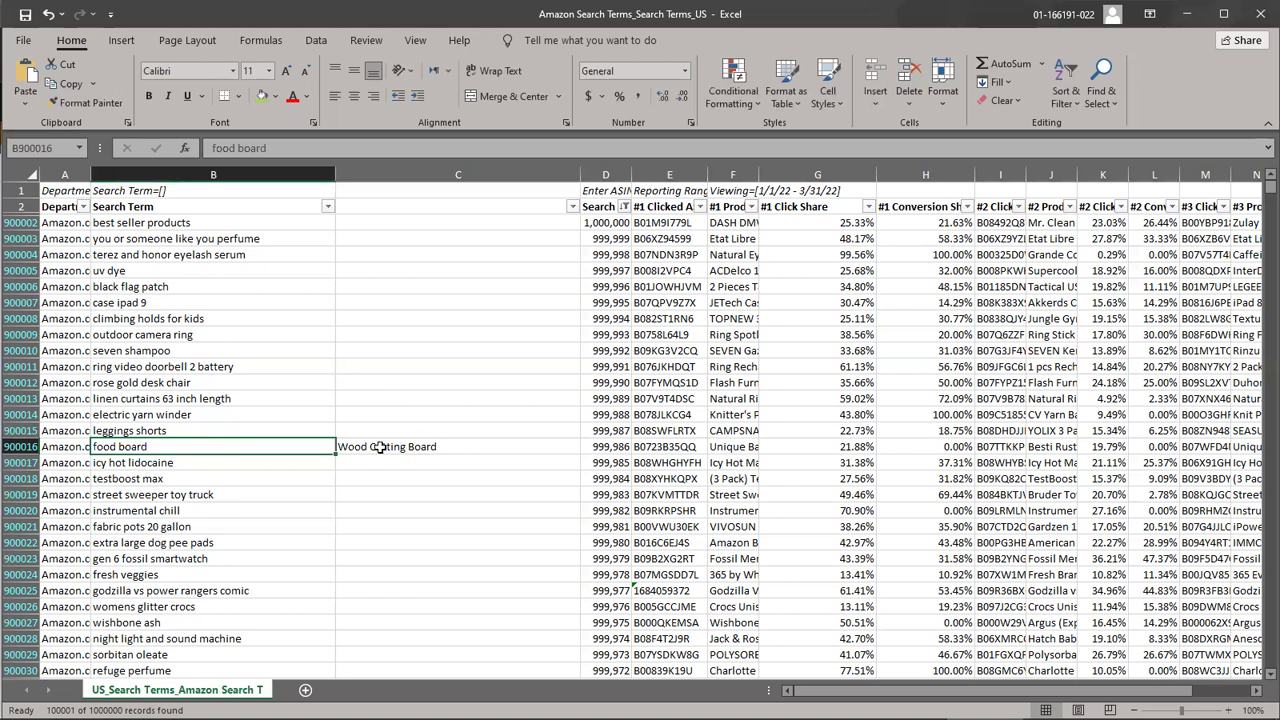
click(260, 98)
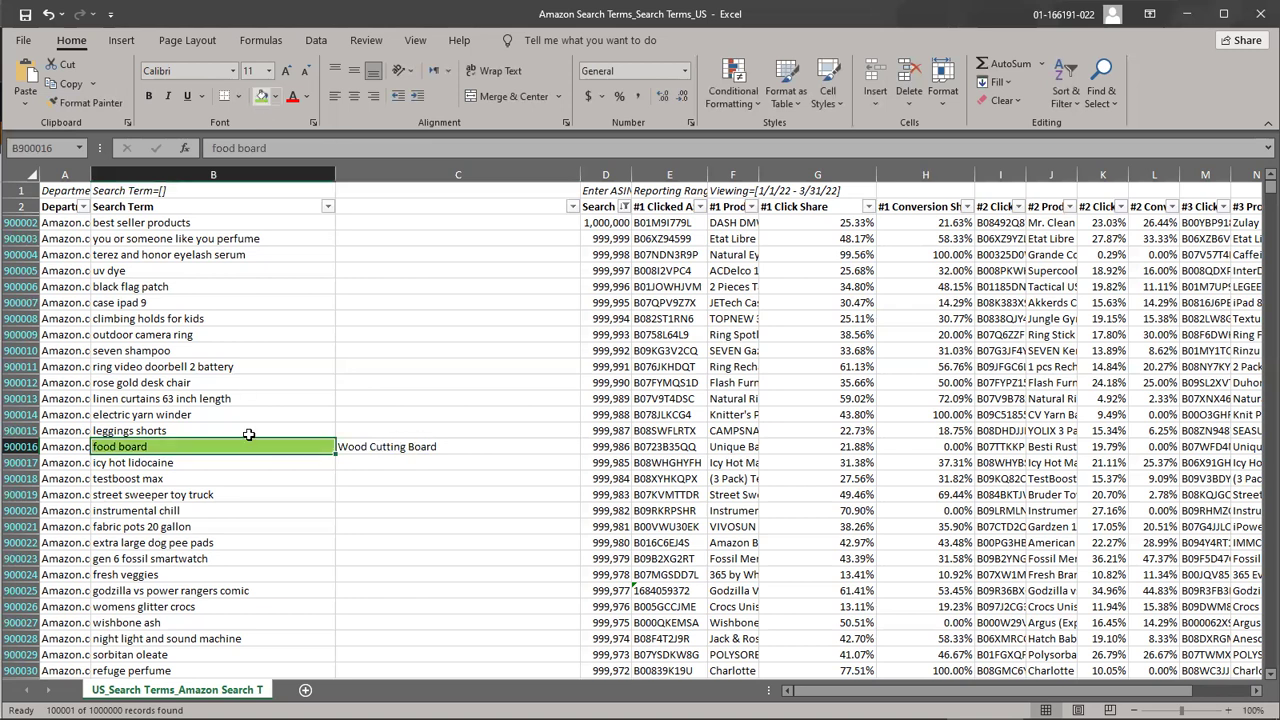
click(261, 465)
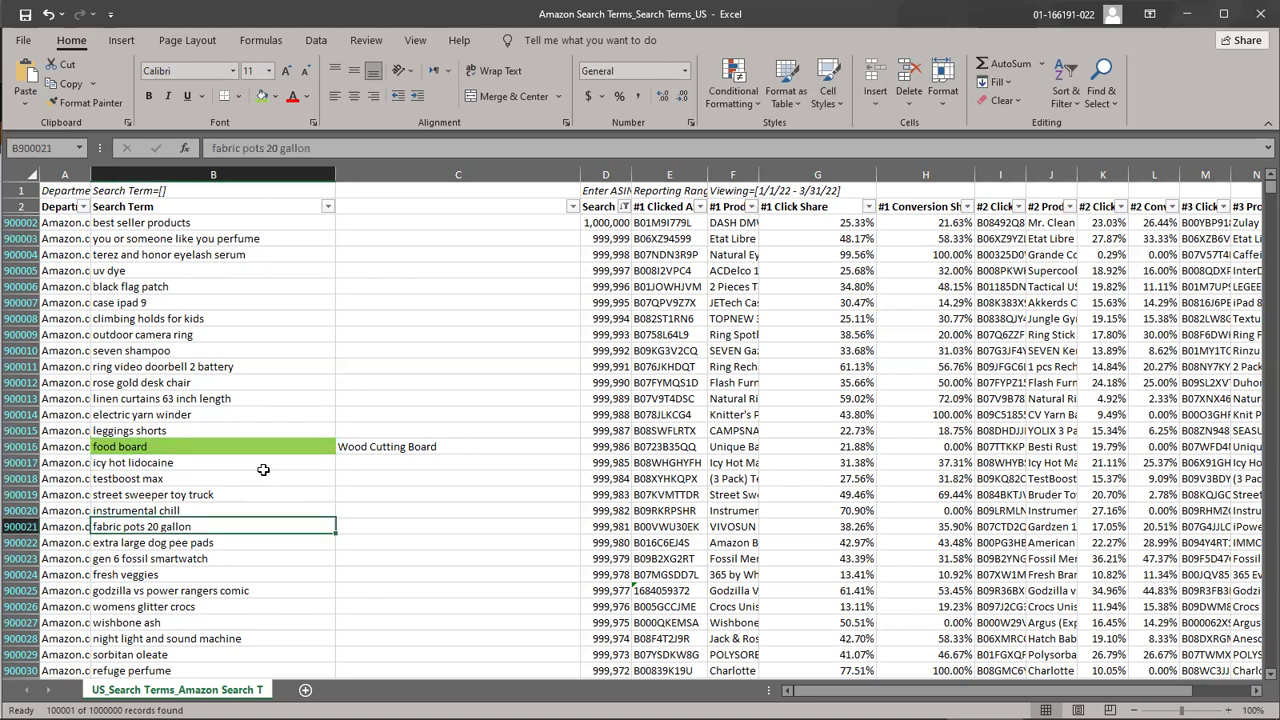
Look through the search terms listed below "food board" for further product keywords
key(Down)
key(Down)
key(Down)
key(Down)
key(Up)
key(Up)
key(Up)
key(Up)
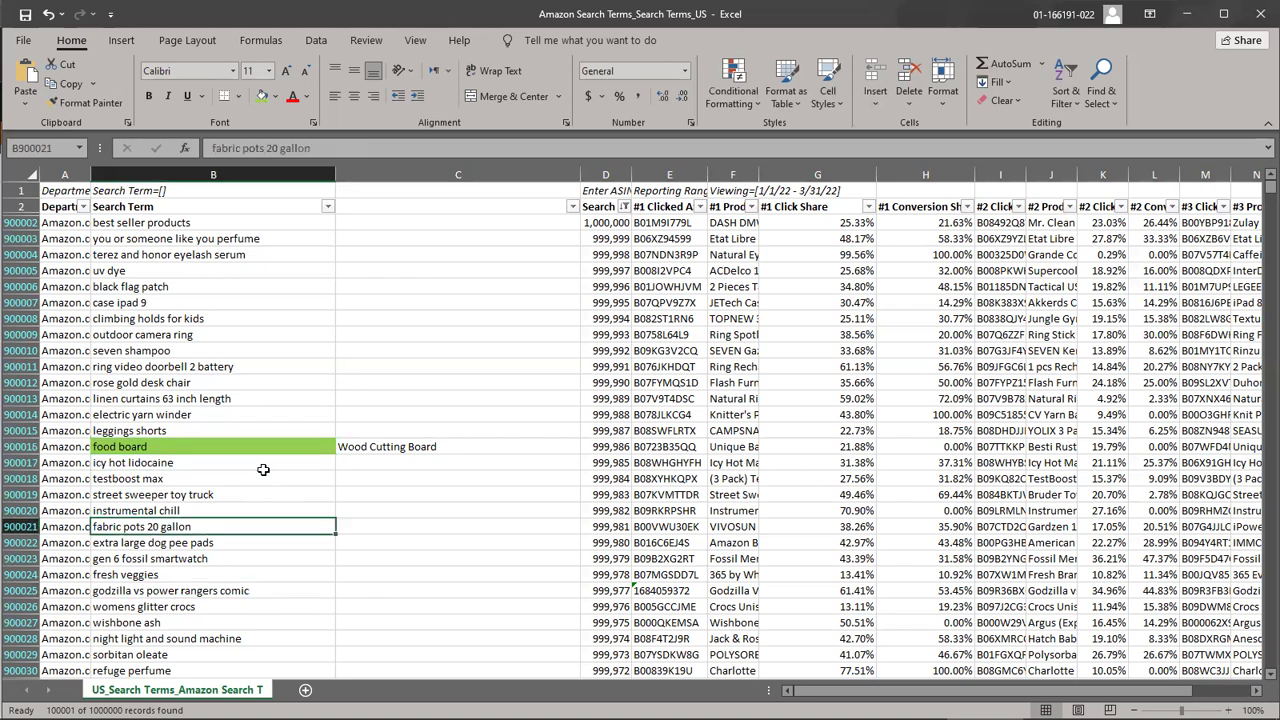
key(Up)
key(Up)
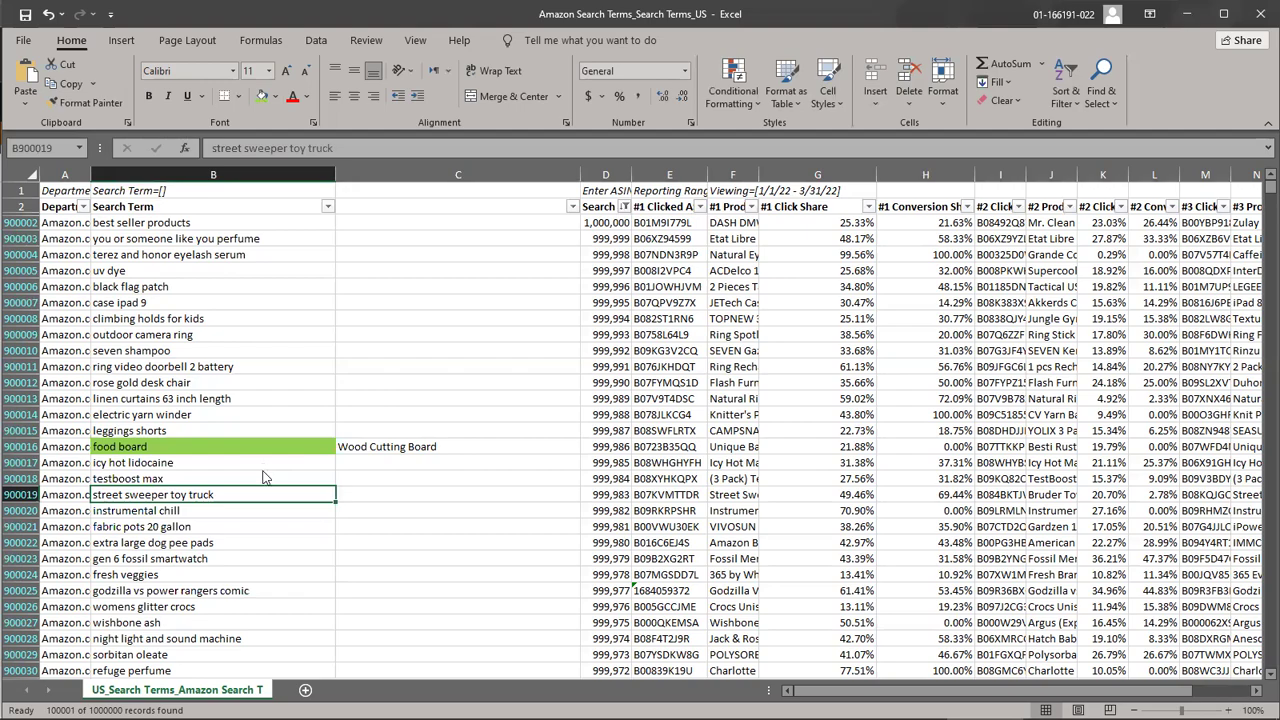
Switch to the Amazon page in Chrome and check the average rating number in the Jungle Scout summary
key(alt+Tab)
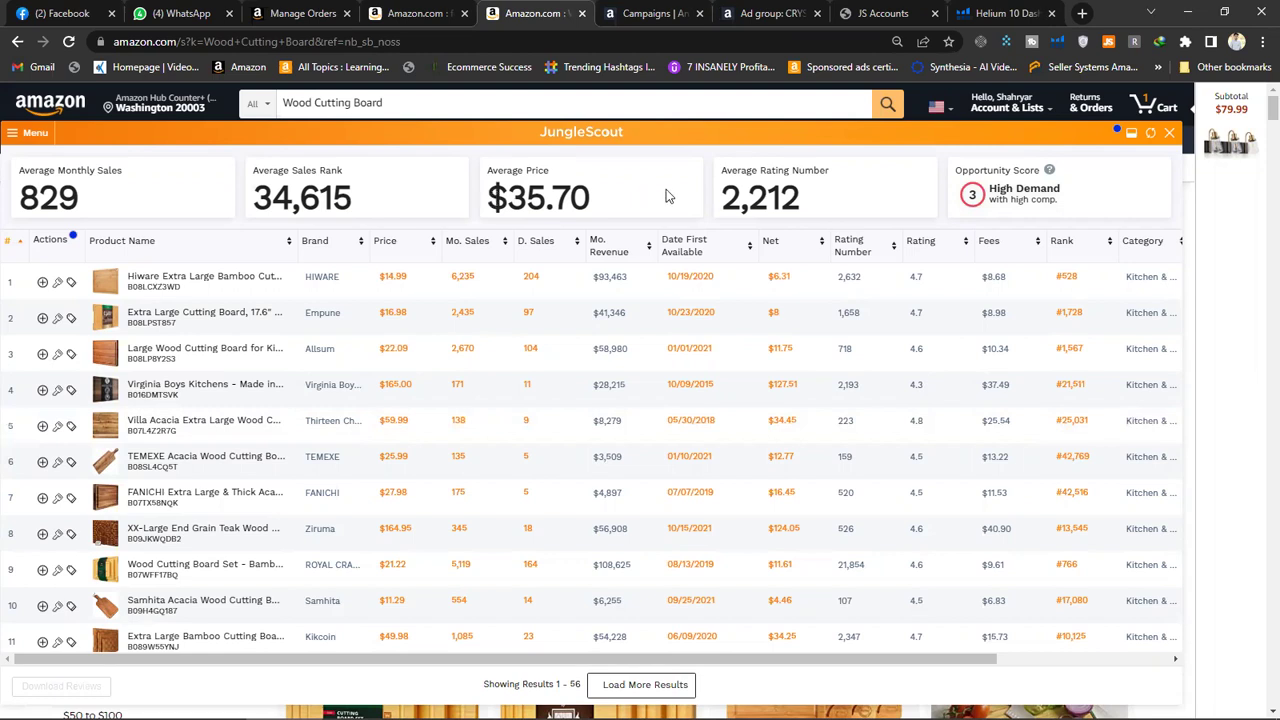
drag(722, 196, 808, 199)
click(810, 197)
drag(721, 198, 820, 205)
click(820, 205)
drag(797, 199, 722, 198)
click(724, 197)
drag(796, 197, 722, 197)
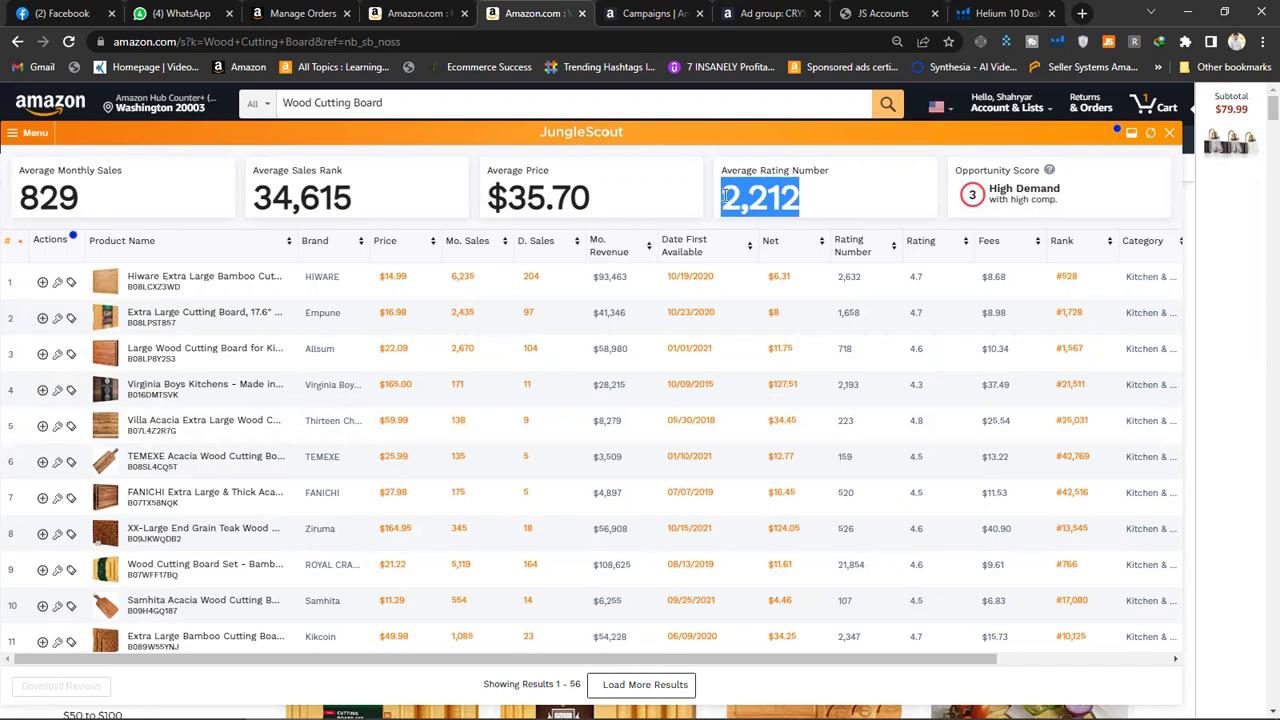
click(724, 196)
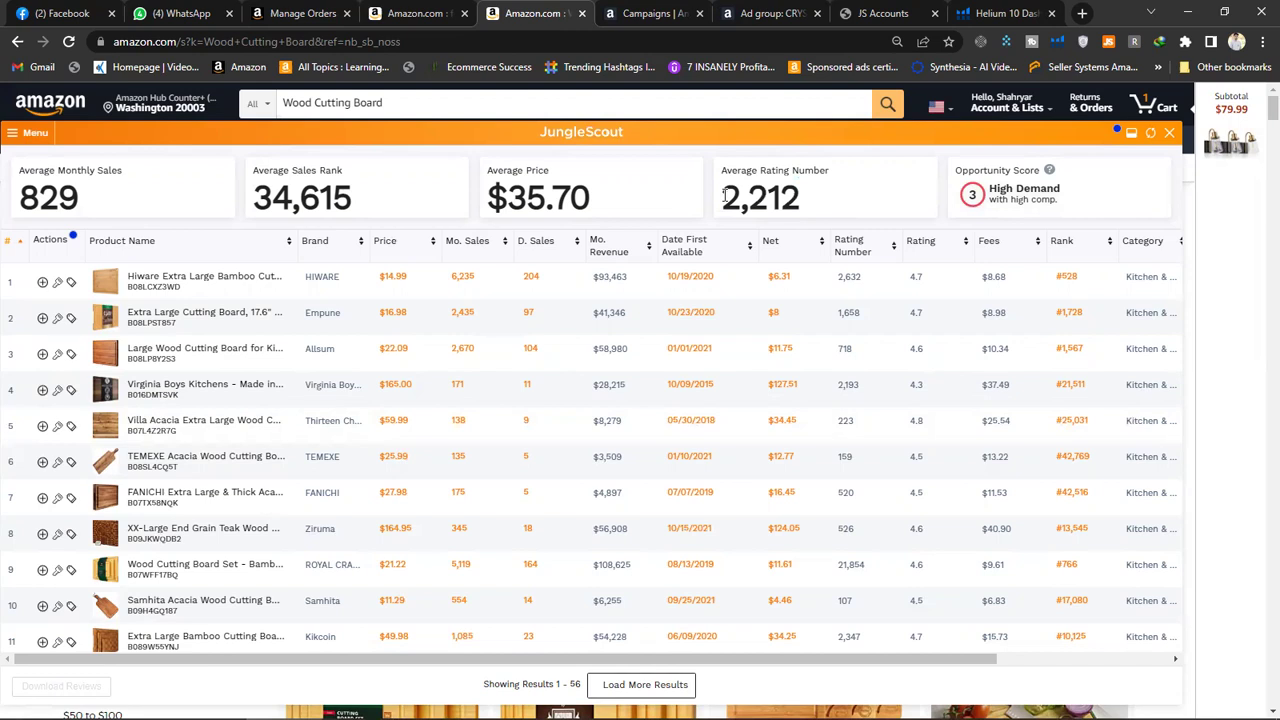
Switch to the Excel workbook, look through the search terms below "food board", and copy the term "men neck warmer"
key(alt+Tab)
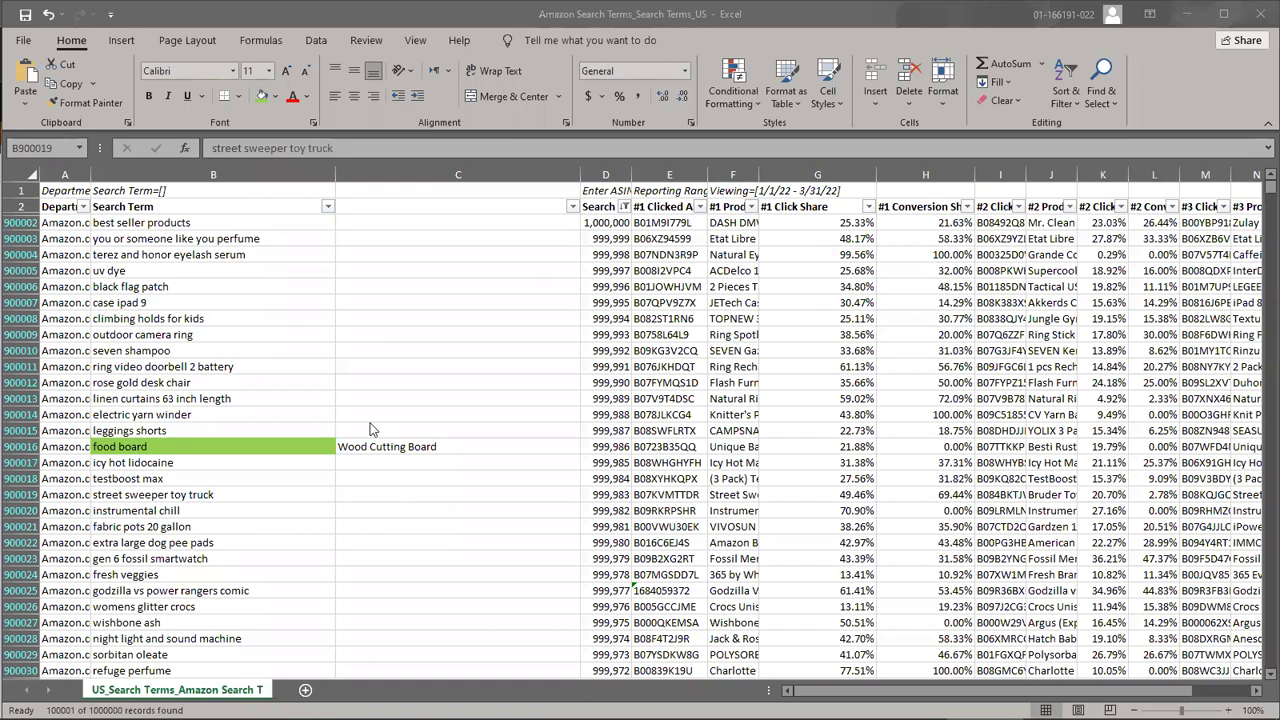
click(278, 480)
key(Up)
key(Up)
key(Up)
key(Down)
key(Down)
key(Down)
key(Down)
key(Down)
key(Down)
key(Down)
key(Down)
key(Down)
key(Down)
key(Down)
key(Down)
key(Down)
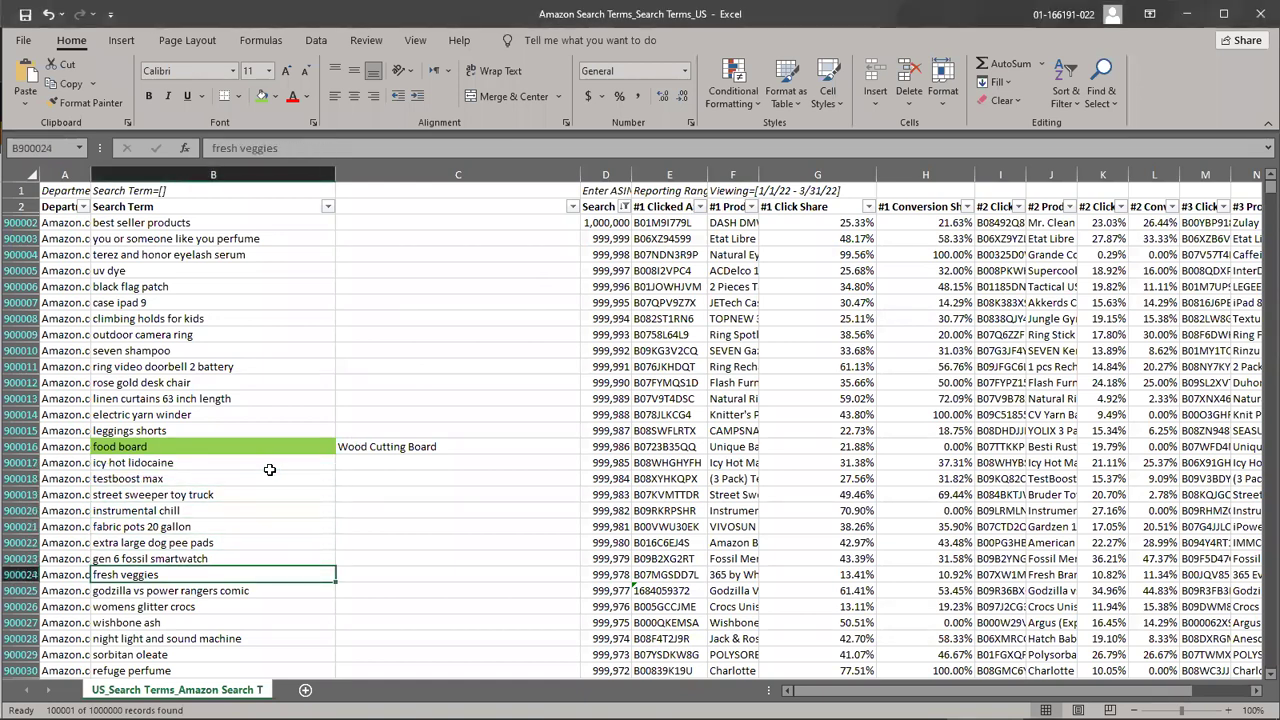
key(Down)
key(Down)
key(Down)
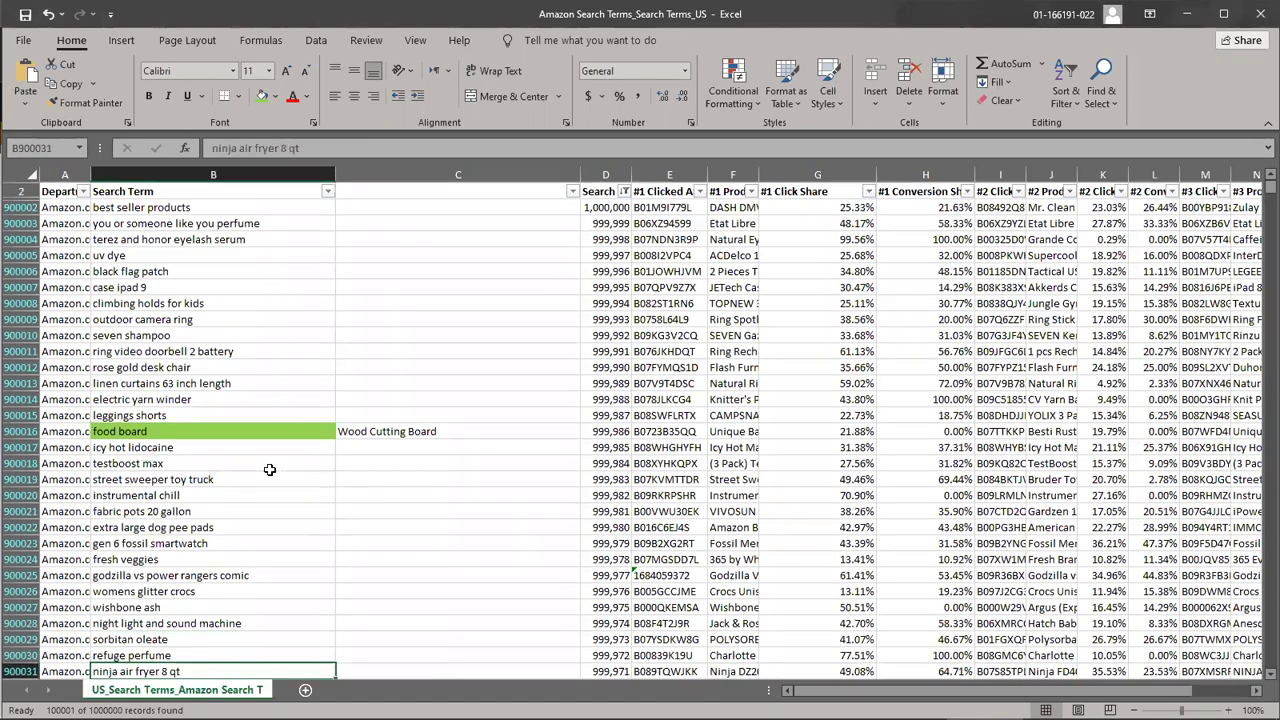
key(Down)
key(Down)
key(Down)
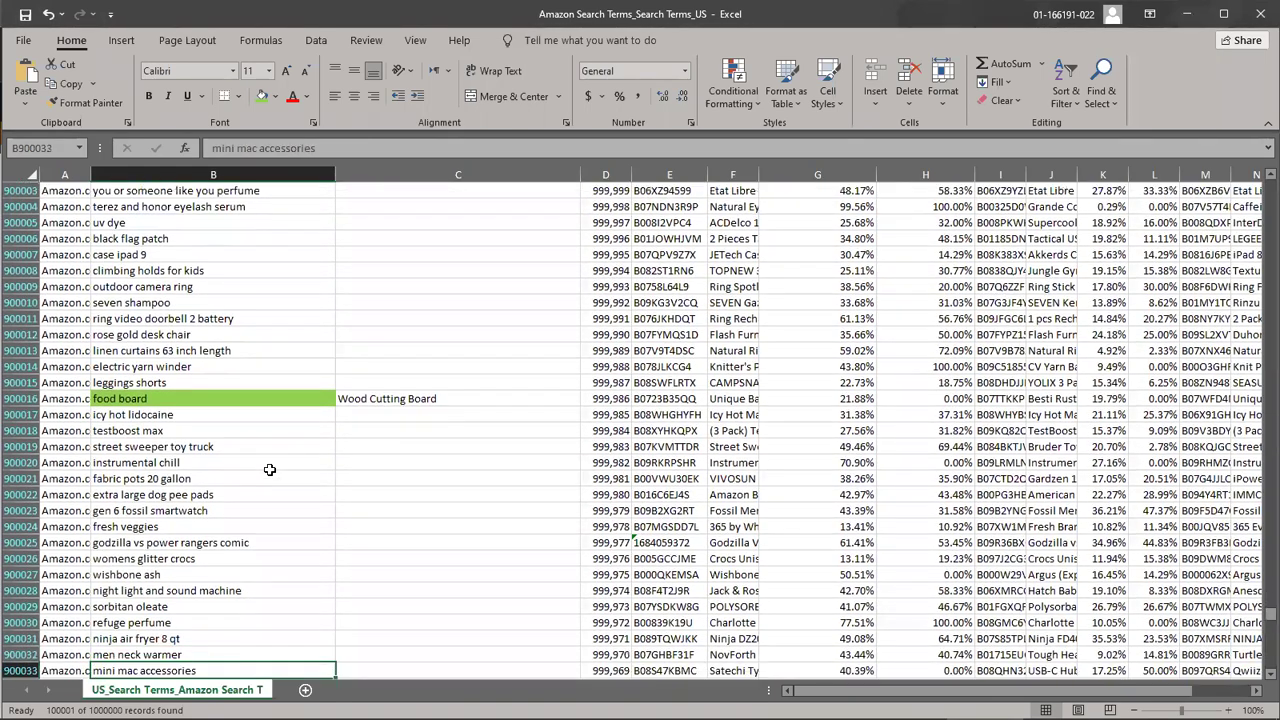
key(Down)
key(Up)
key(Up)
key(Up)
key(Up)
key(Up)
key(Down)
key(ctrl+c)
Switch to Amazon in Chrome, close the Jungle Scout results, and search for "men neck warmer"
key(alt+Tab)
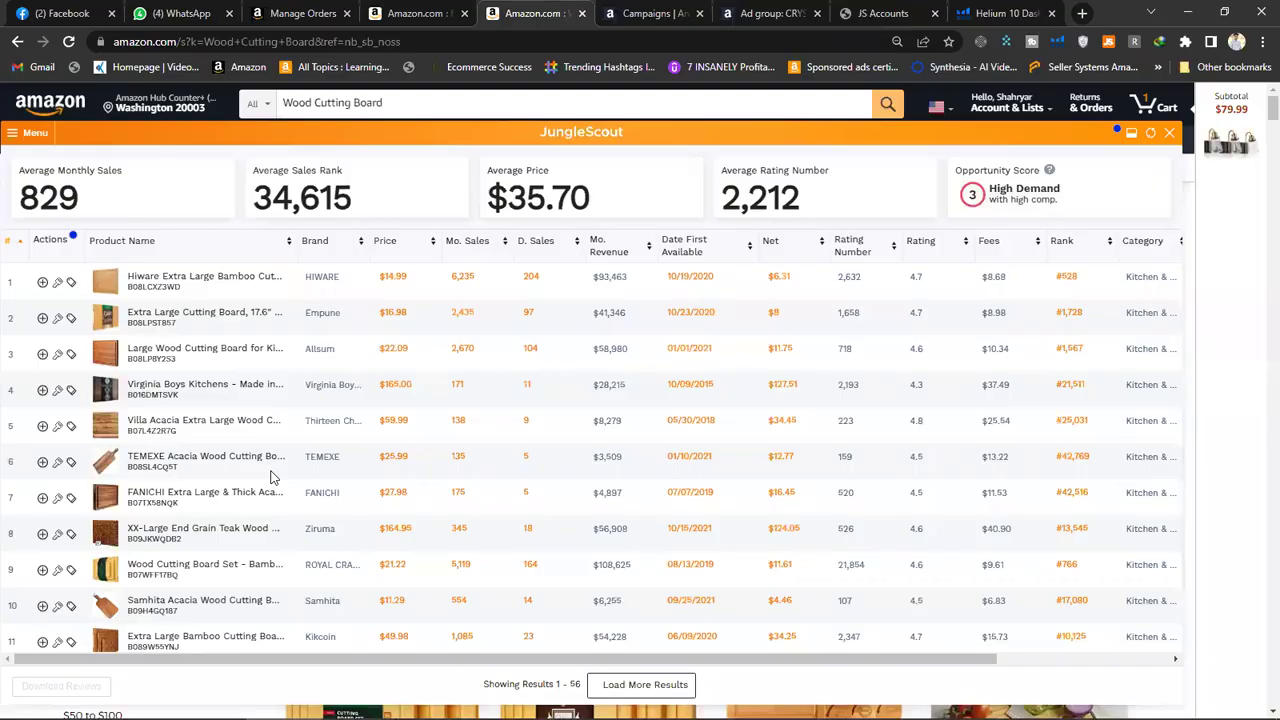
click(1169, 132)
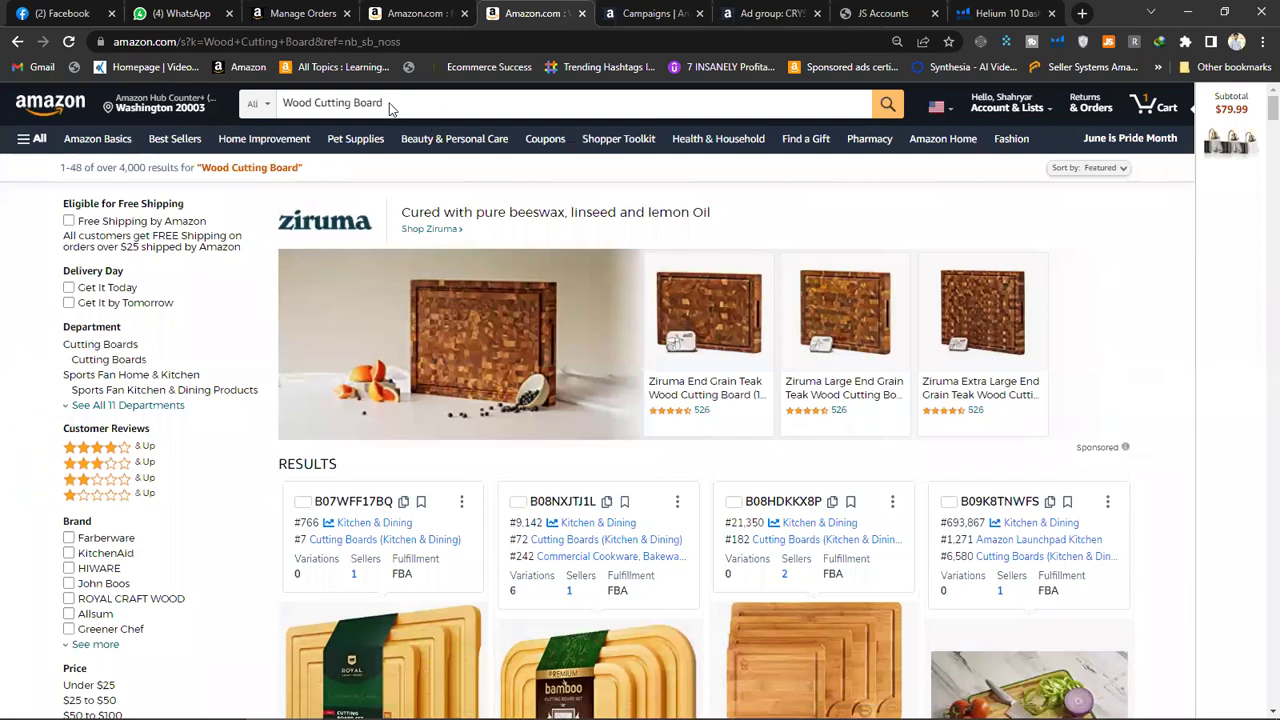
click(390, 105)
key(ctrl+a)
click(233, 112)
click(373, 105)
key(ctrl+a)
text(men neck warmer)
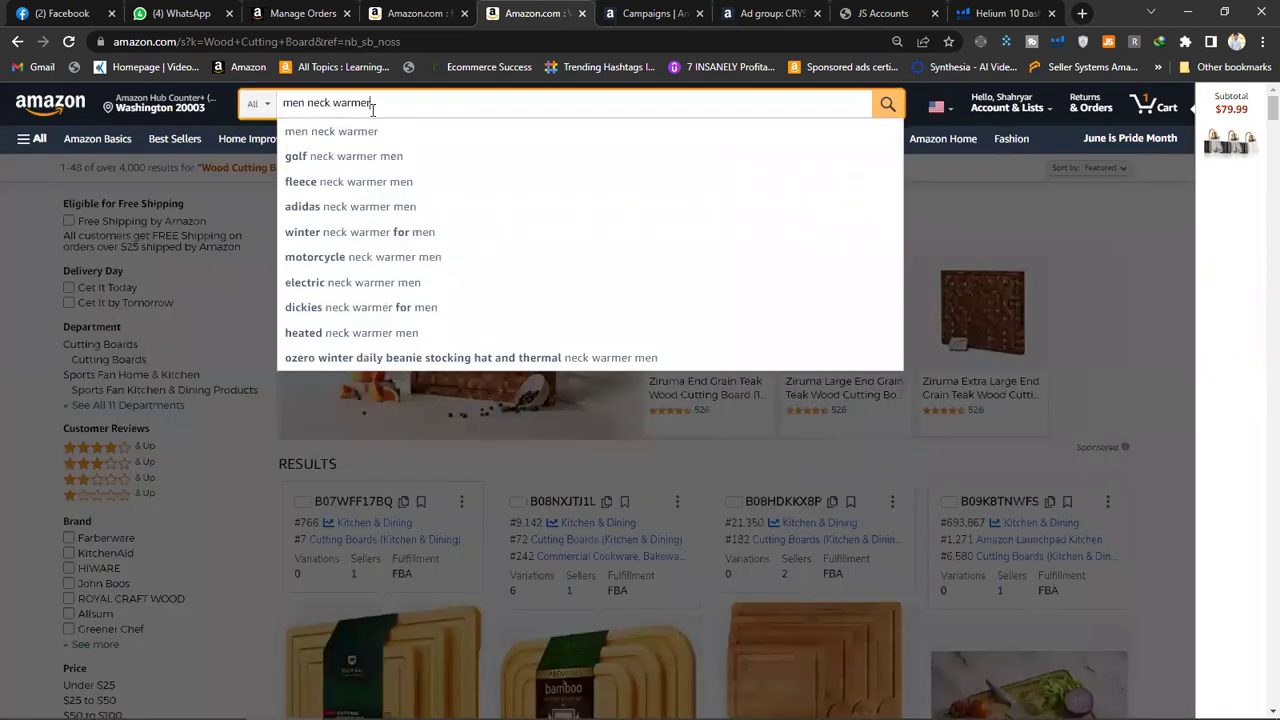
key(Return)
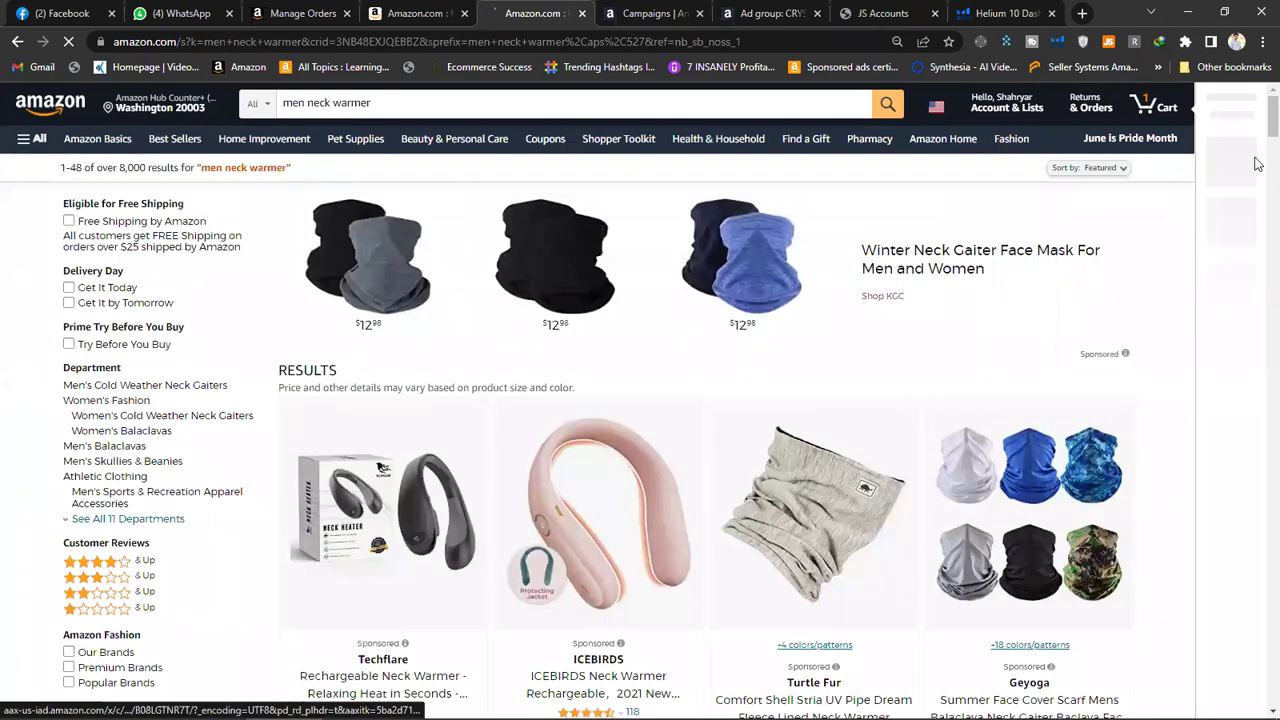
Examine the "men neck warmer" search results, including product types, prices, review counts and monthly sales
scroll(1257, 120, down, 5)
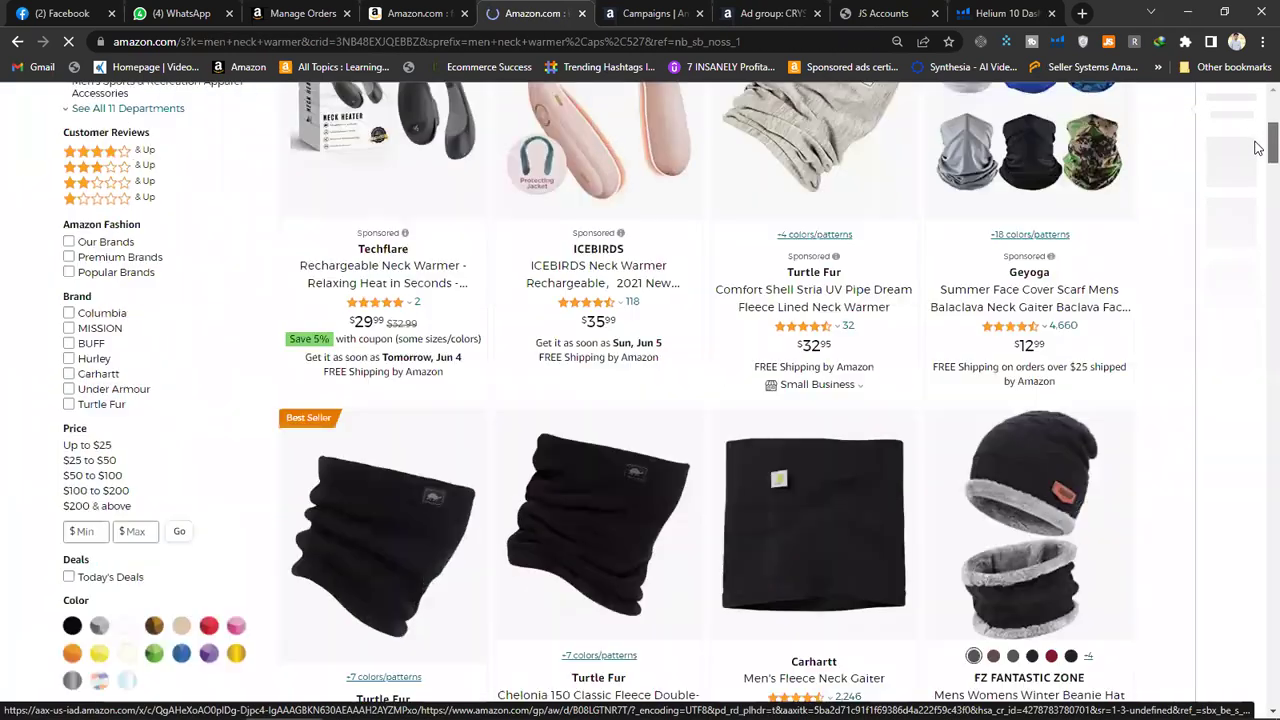
scroll(1257, 138, up, 2)
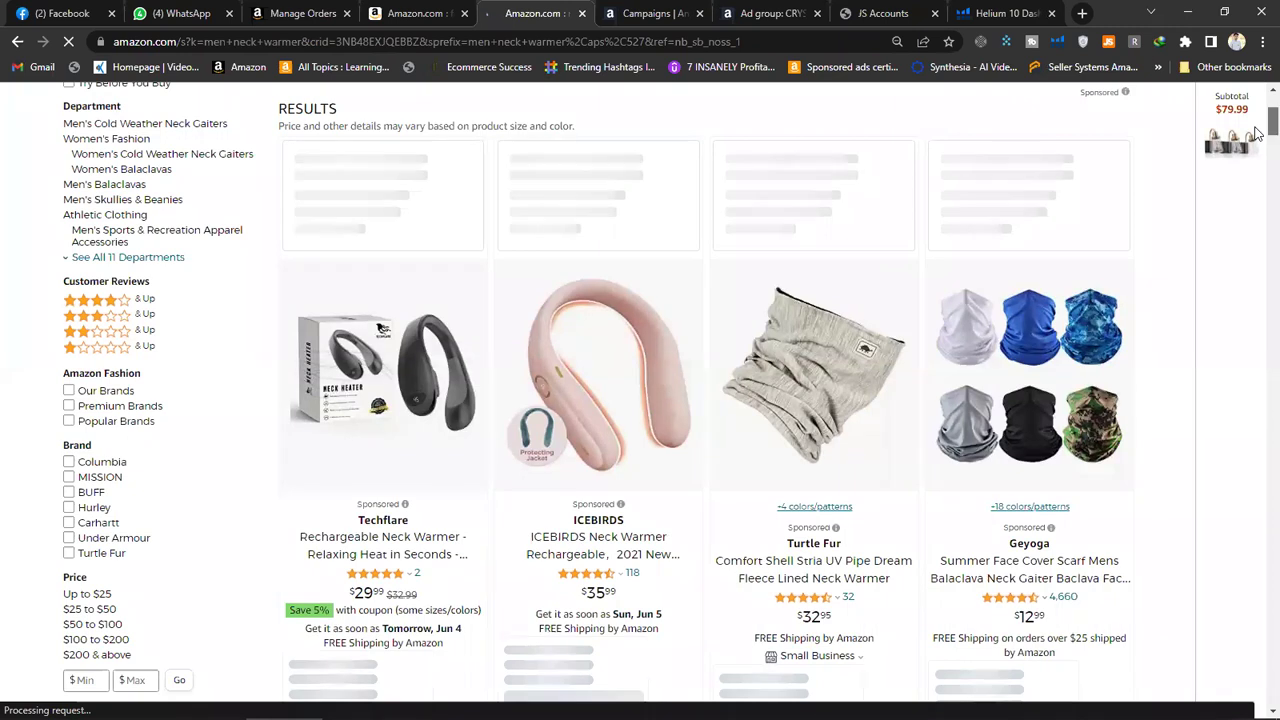
scroll(1257, 150, down, 5)
scroll(1257, 162, down, 10)
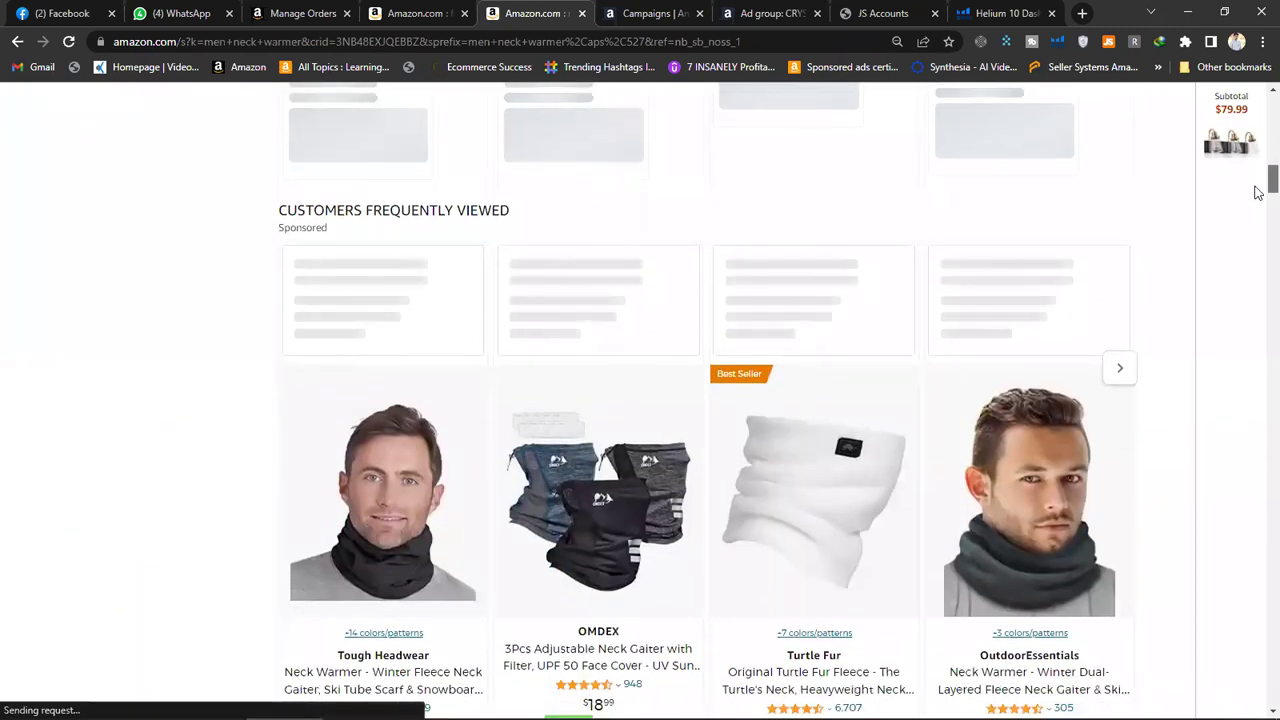
scroll(1257, 200, down, 3)
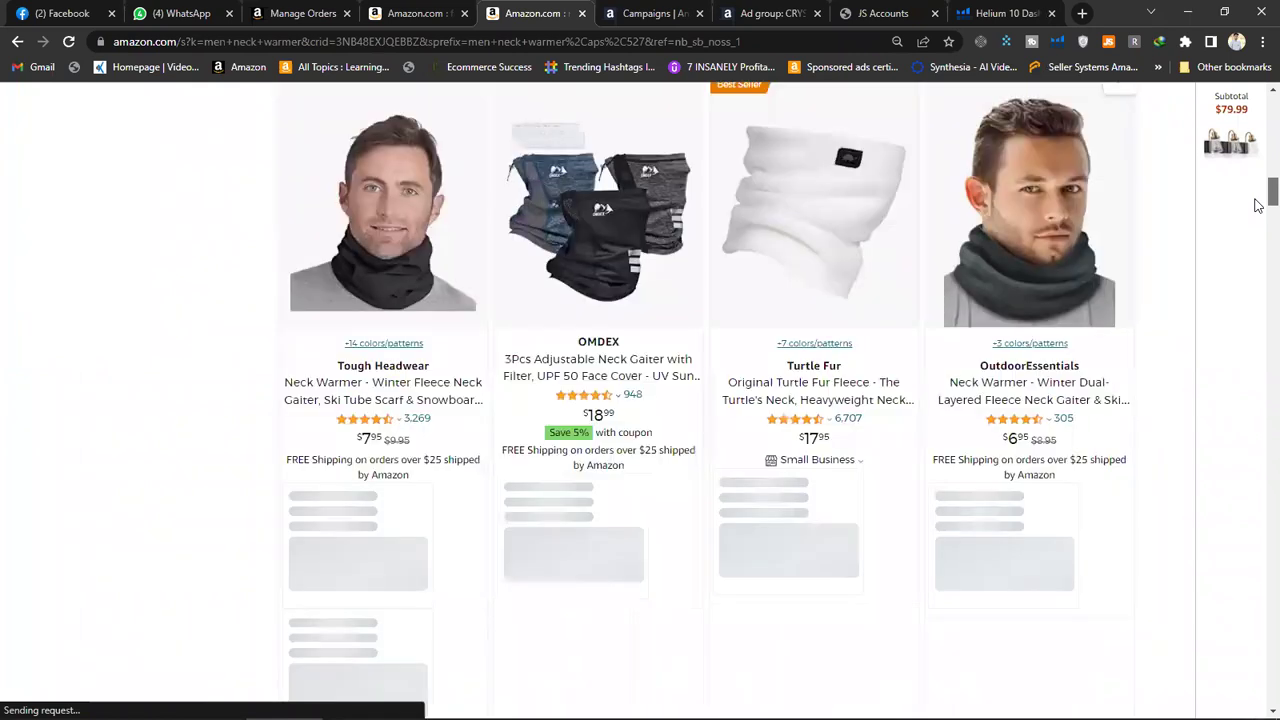
scroll(1258, 190, up, 2)
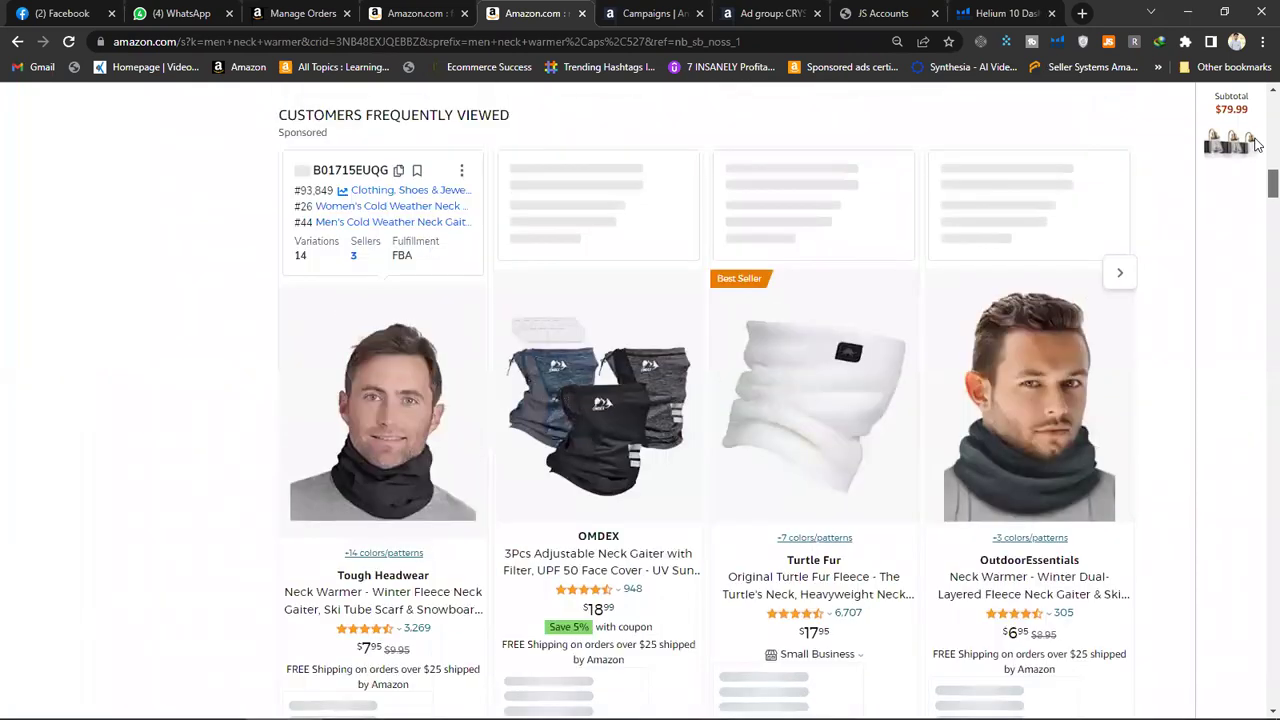
scroll(1257, 144, up, 3)
scroll(1257, 245, down, 6)
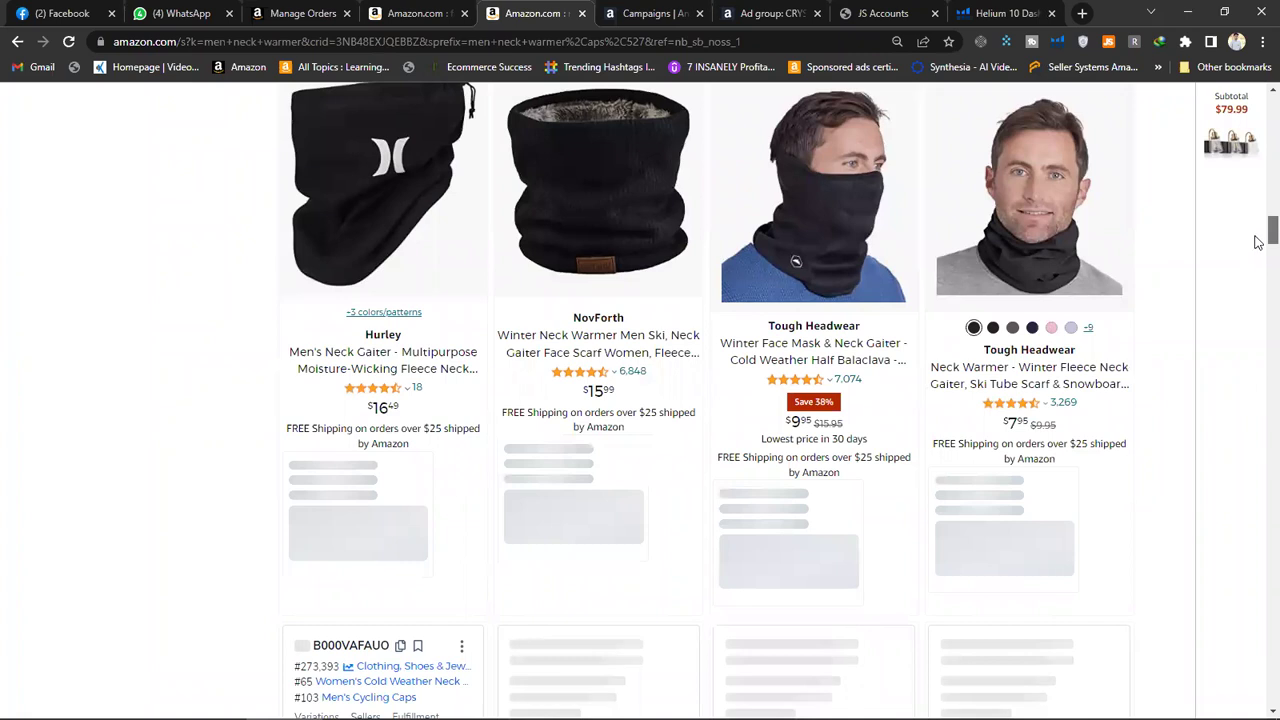
scroll(1258, 248, down, 5)
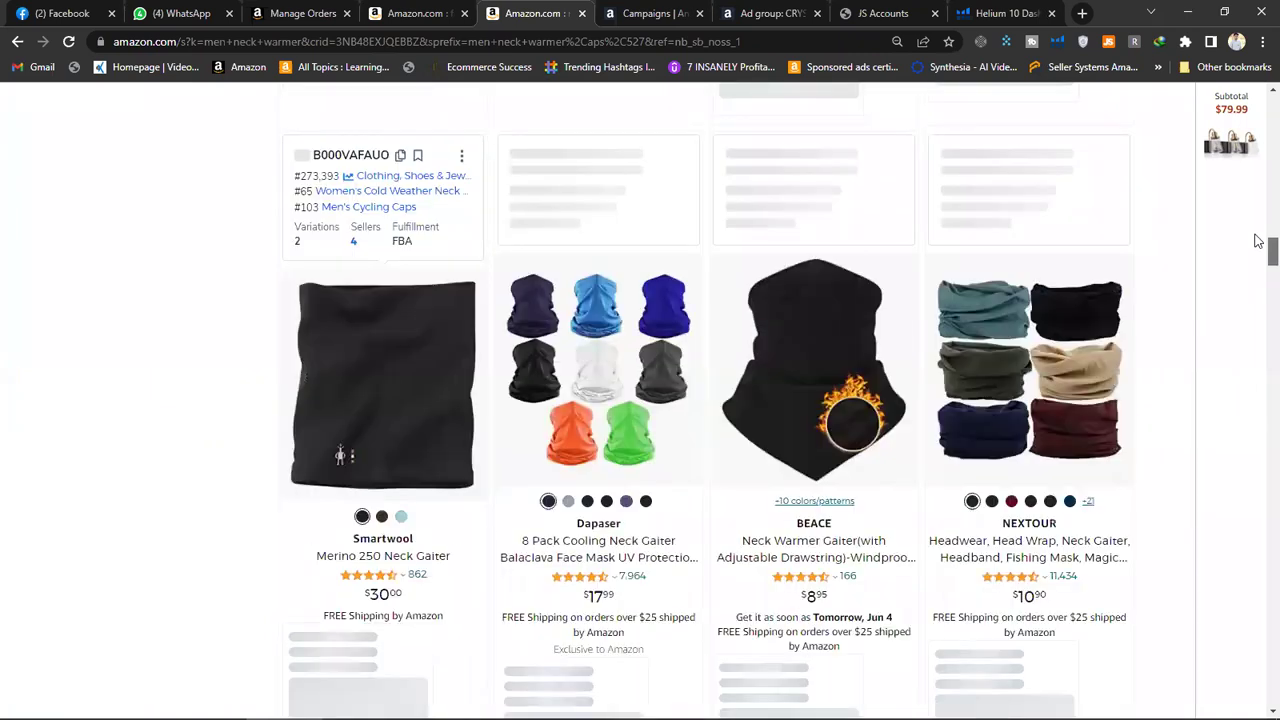
scroll(1258, 240, up, 5)
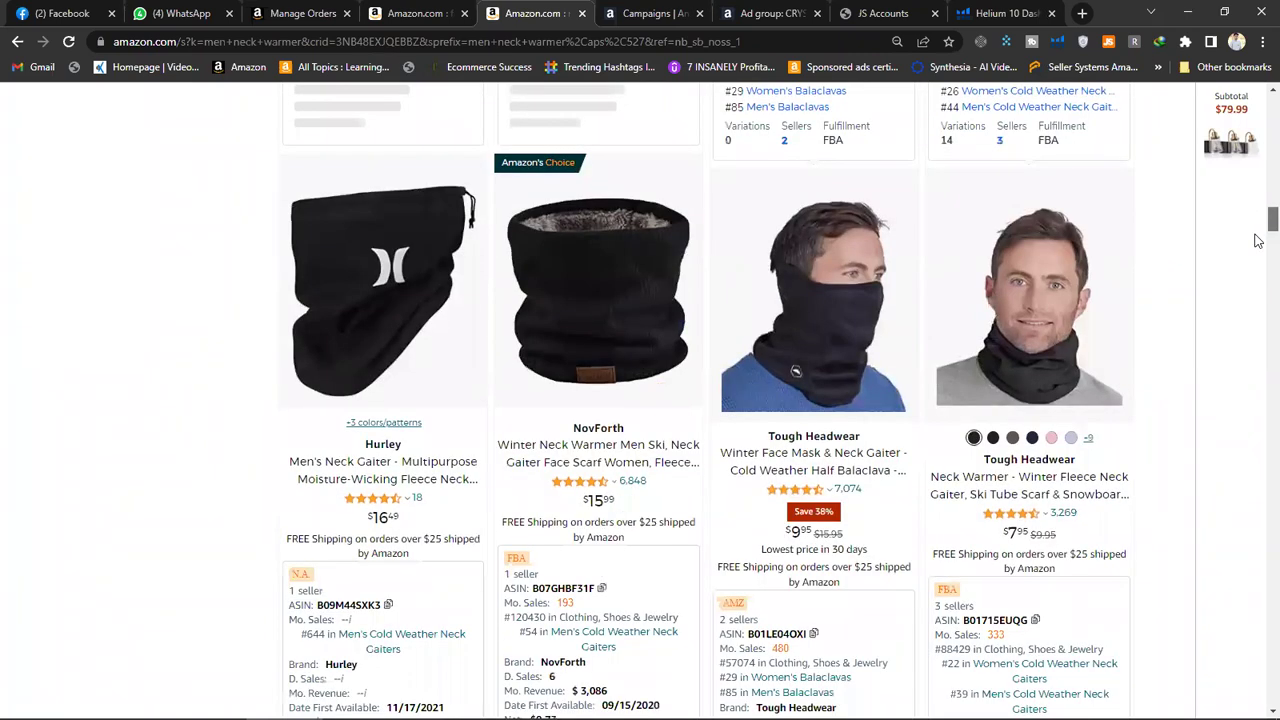
scroll(1258, 260, down, 5)
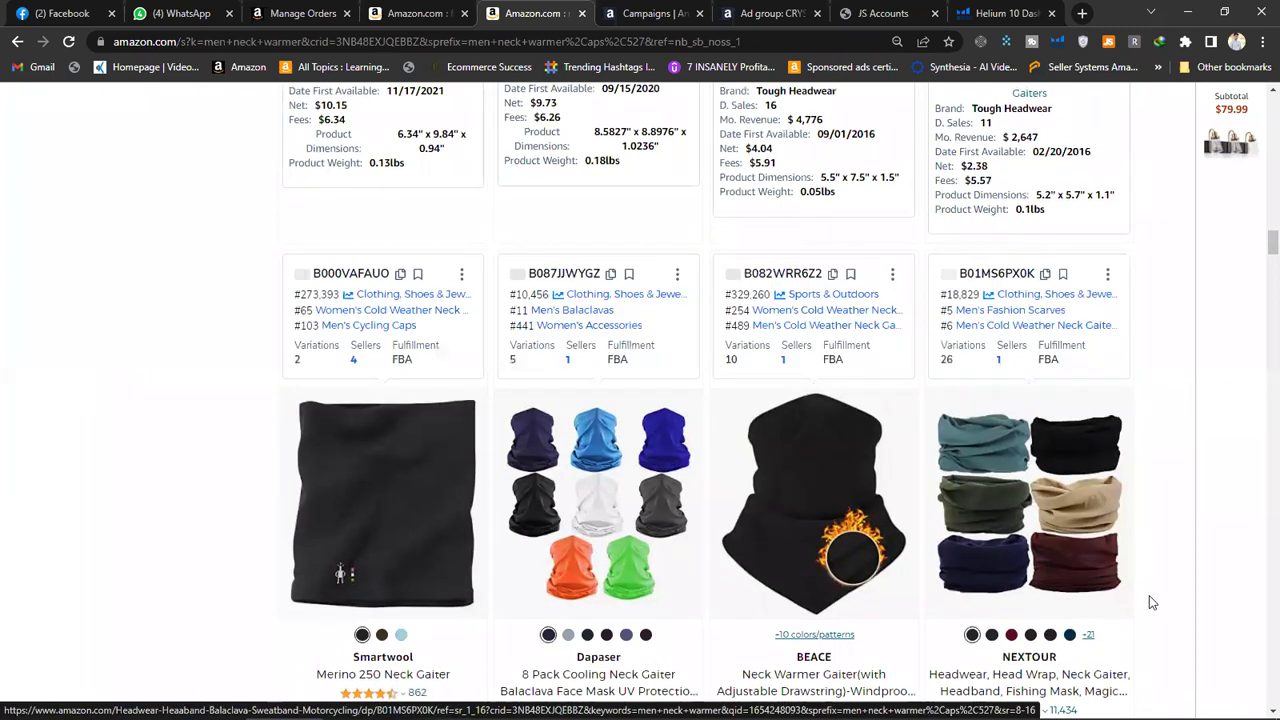
Switch to the Excel workbook and check the search terms from "fresh veggies" to "womens glitter crocs"
key(alt+Tab)
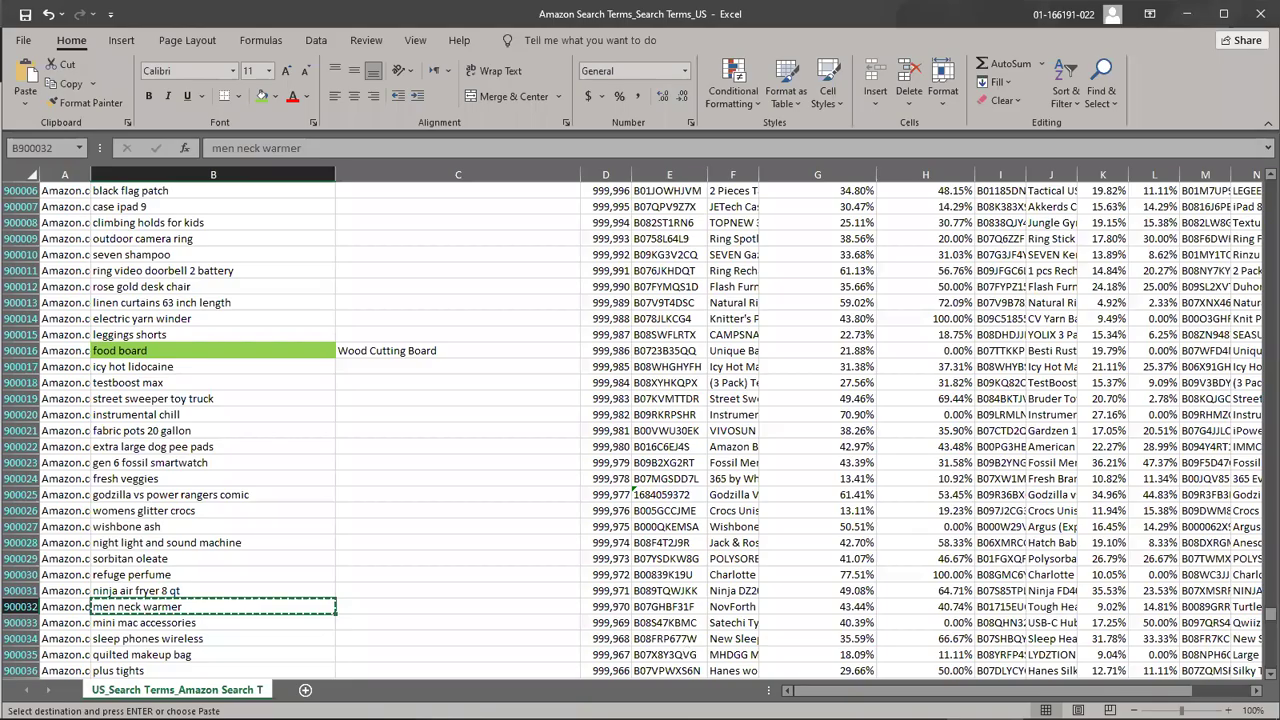
click(174, 478)
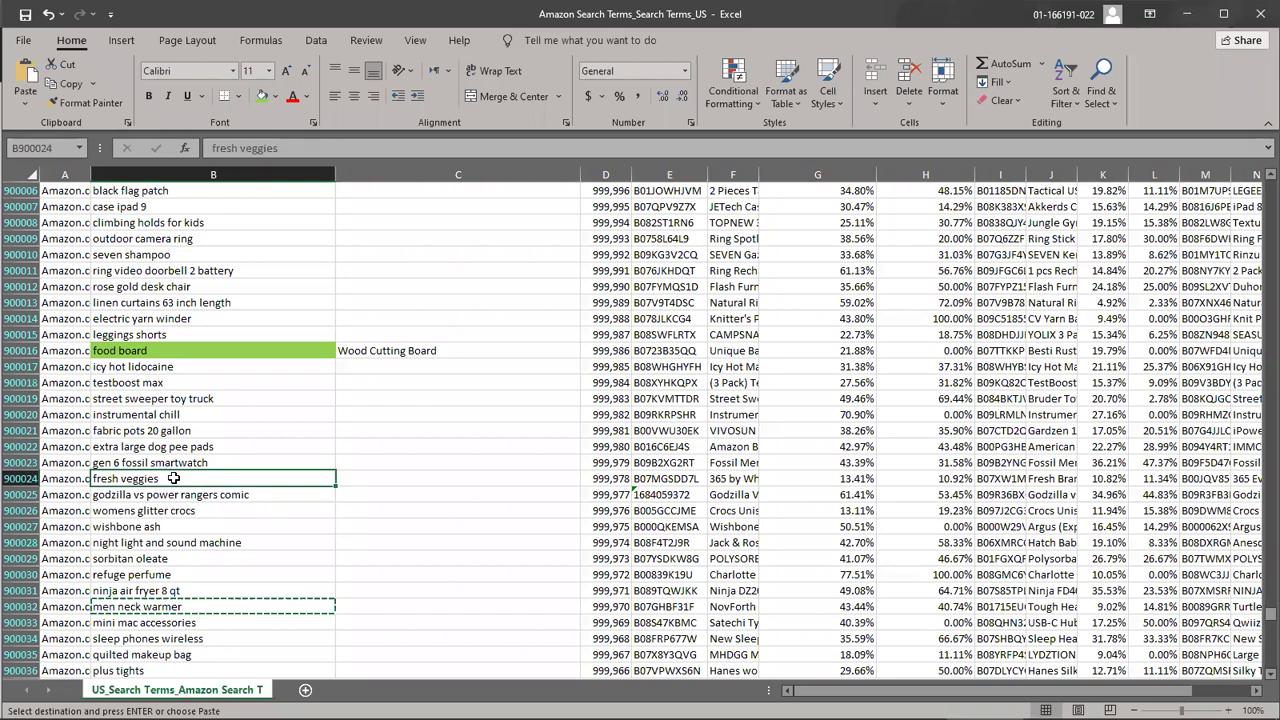
key(Down)
key(Down)
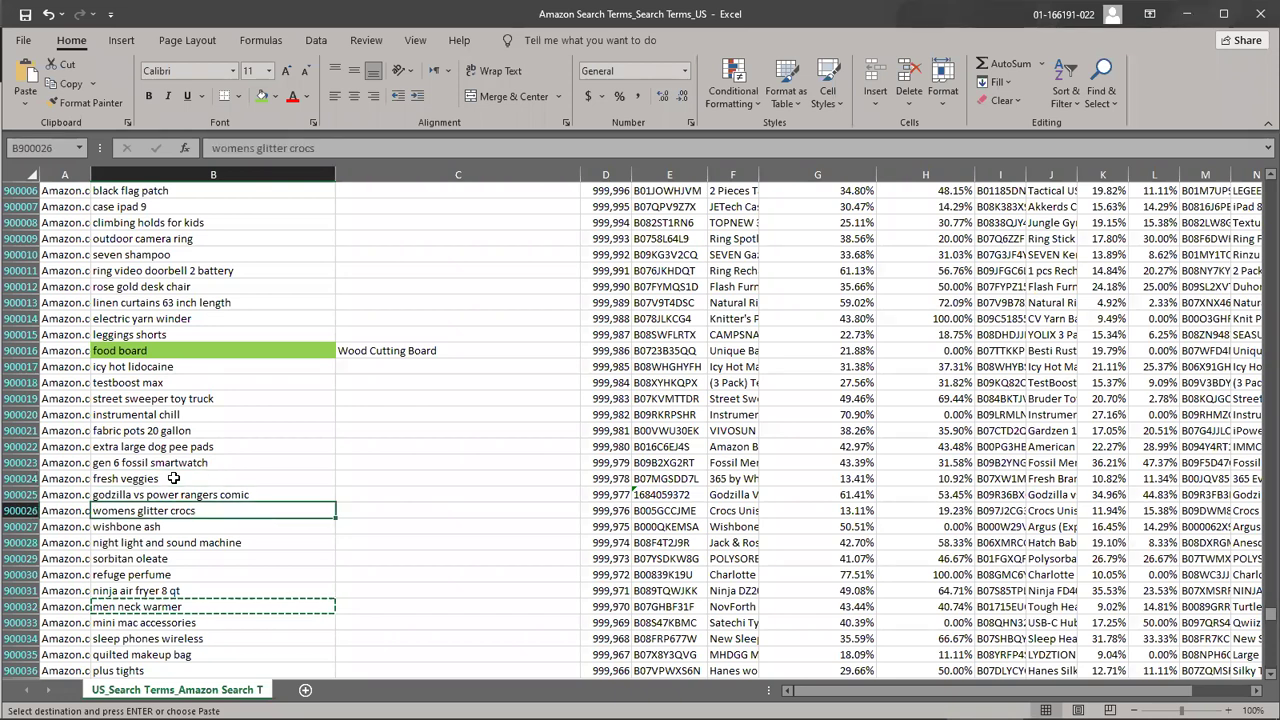
Switch to Amazon in Chrome and search for "womens glitter crocs"
key(alt+Tab)
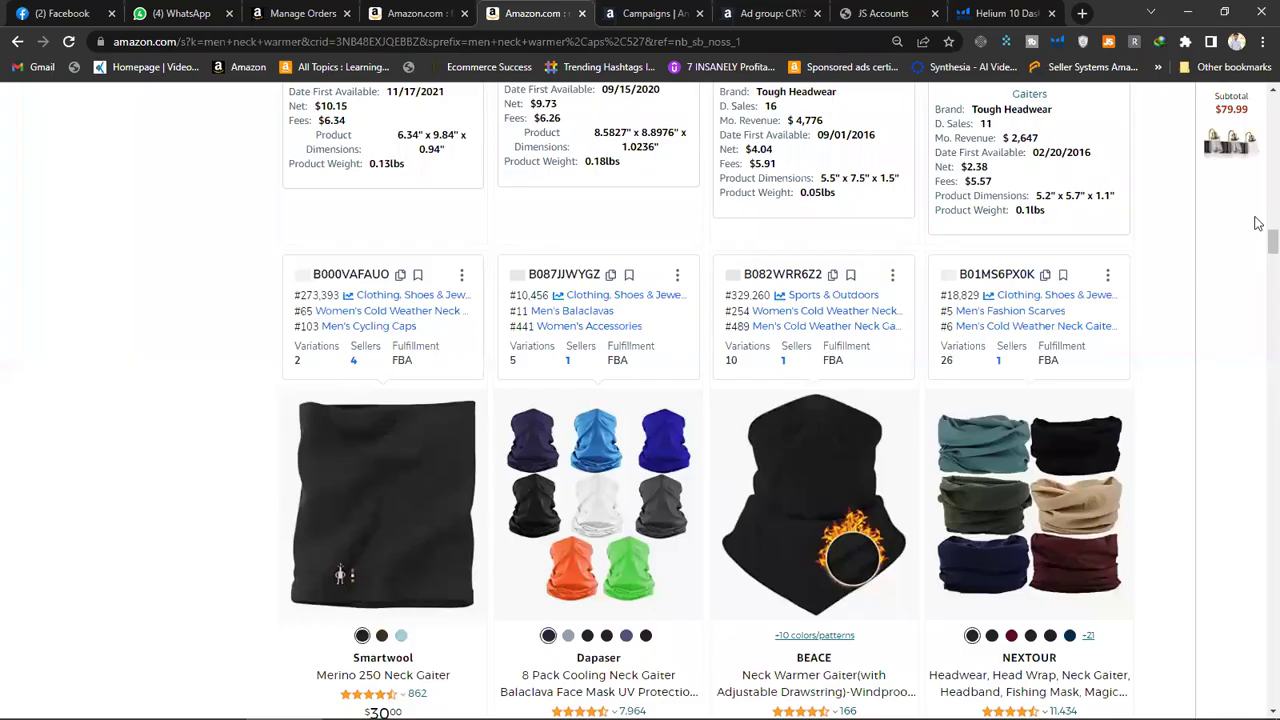
scroll(1257, 120, up, 15)
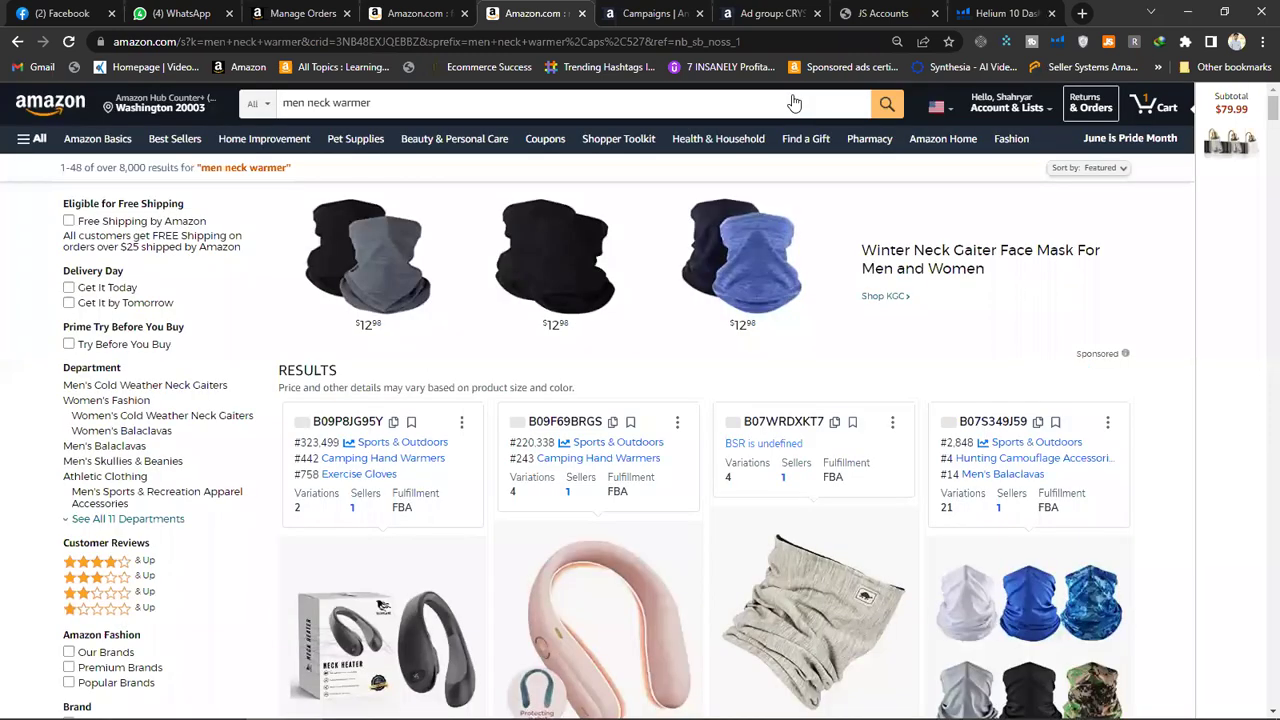
click(747, 101)
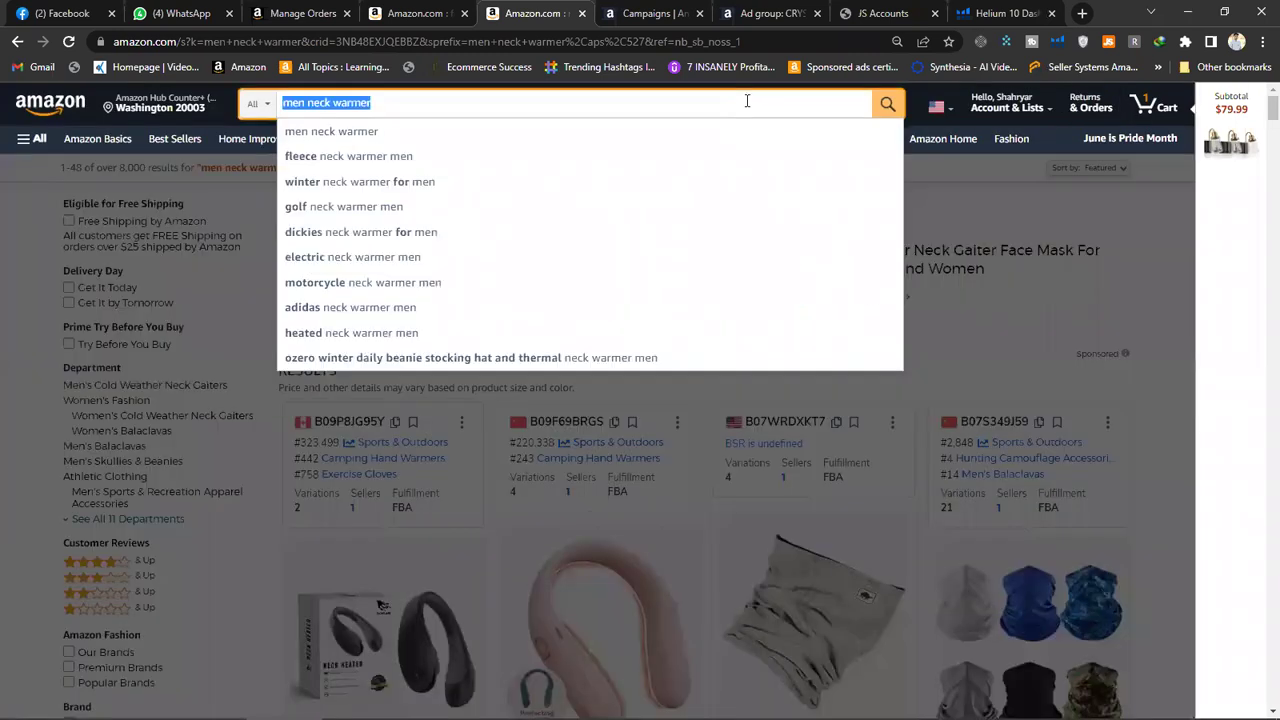
key(ctrl+v)
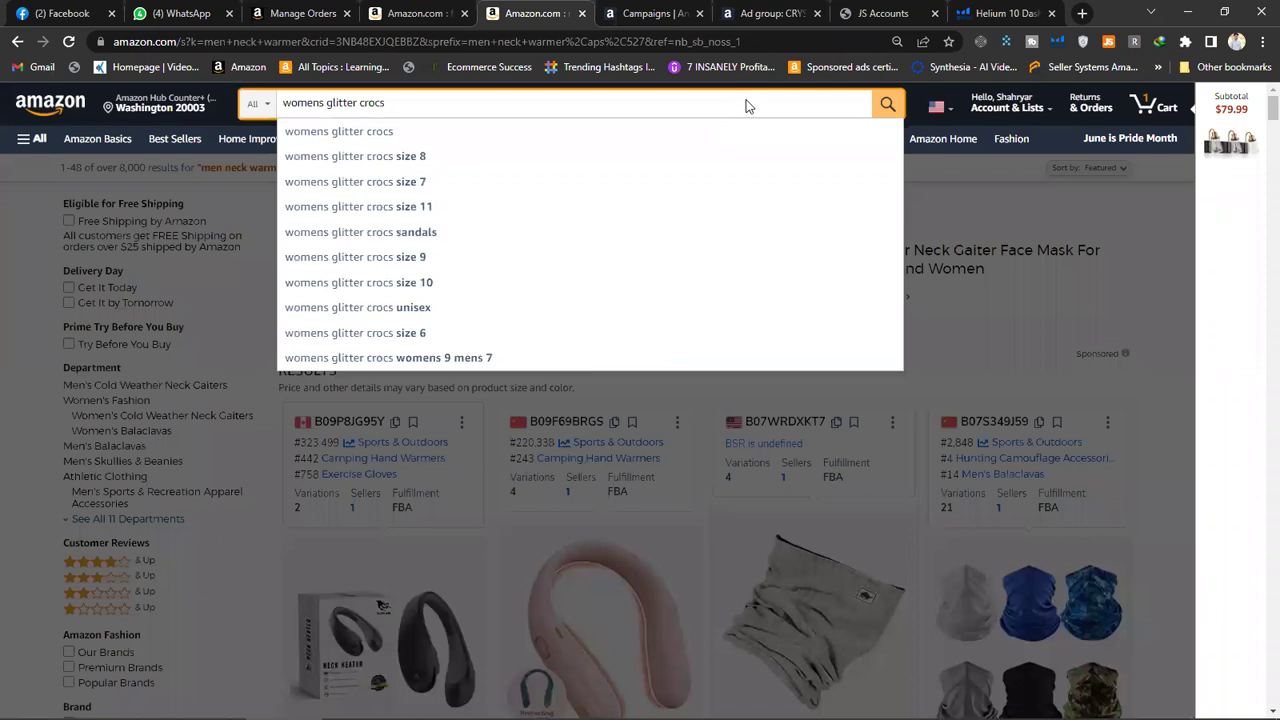
key(Return)
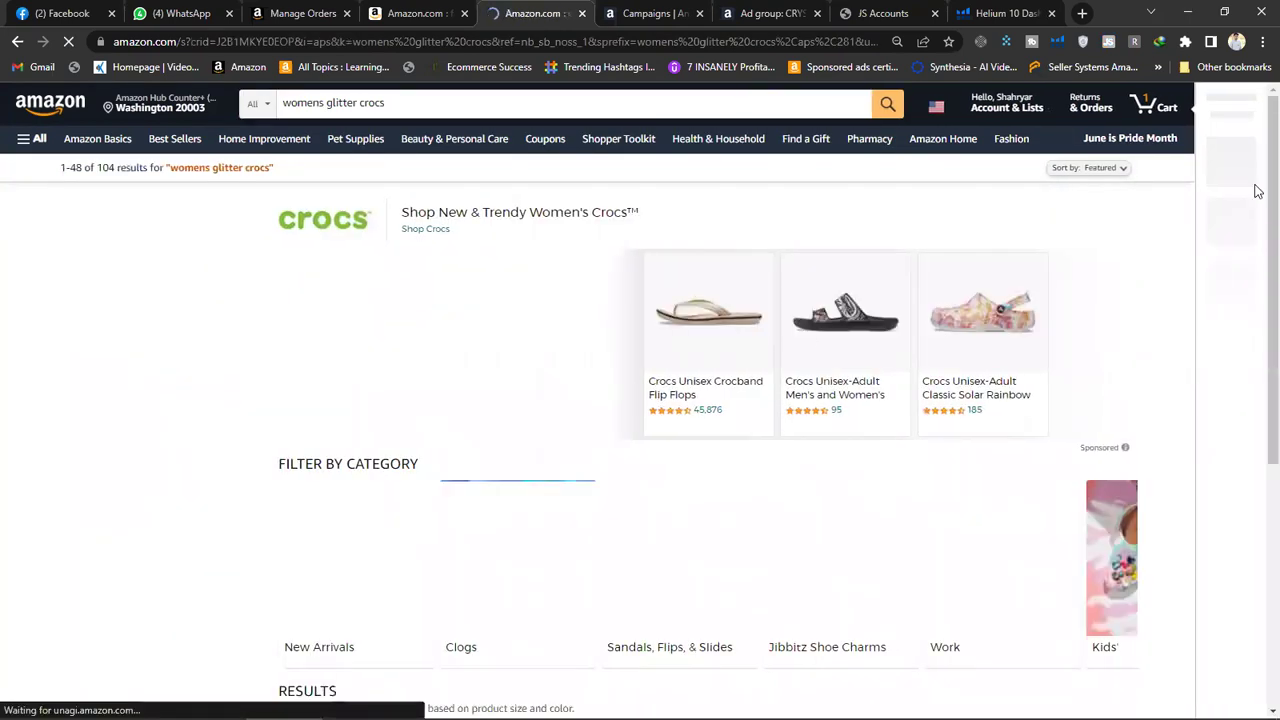
Switch to the Excel workbook and check the search terms from "wishbone ash" to "valentines skirt"
key(alt+Tab)
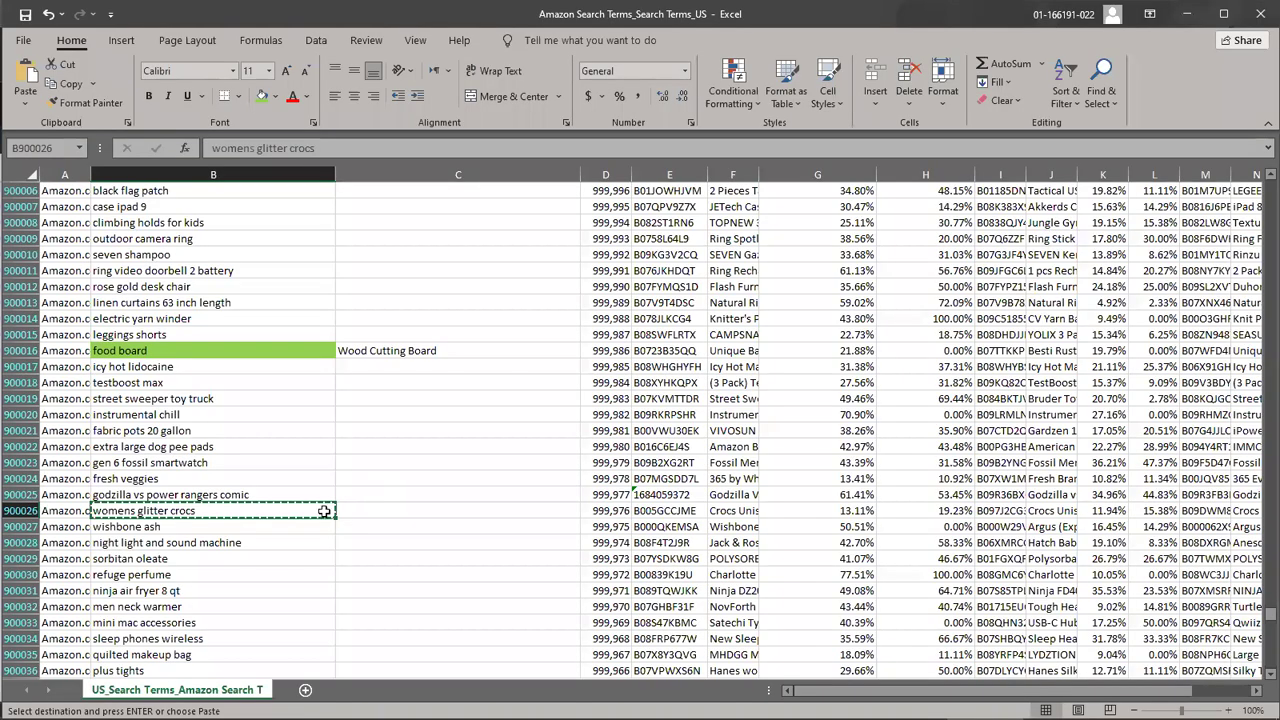
key(Down)
key(Down)
key(Down)
key(Down)
key(Down)
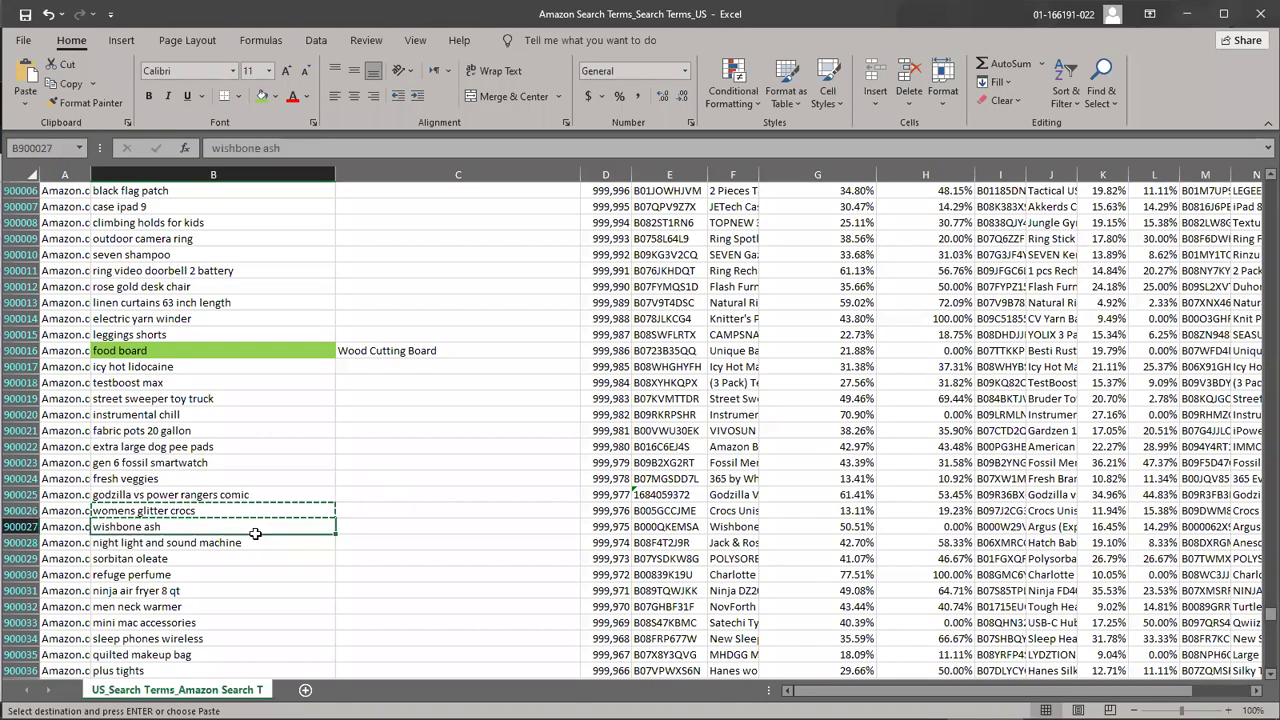
key(Down)
key(Down)
key(Down)
key(Down)
key(Down)
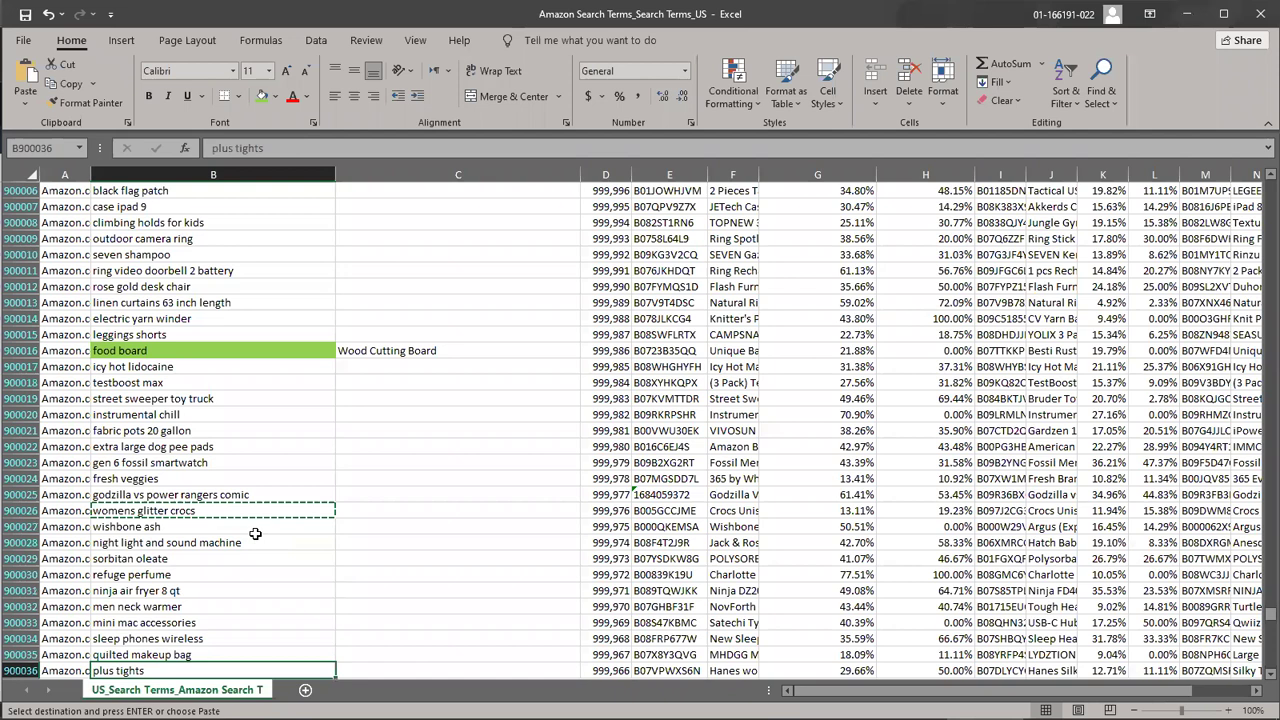
key(Down)
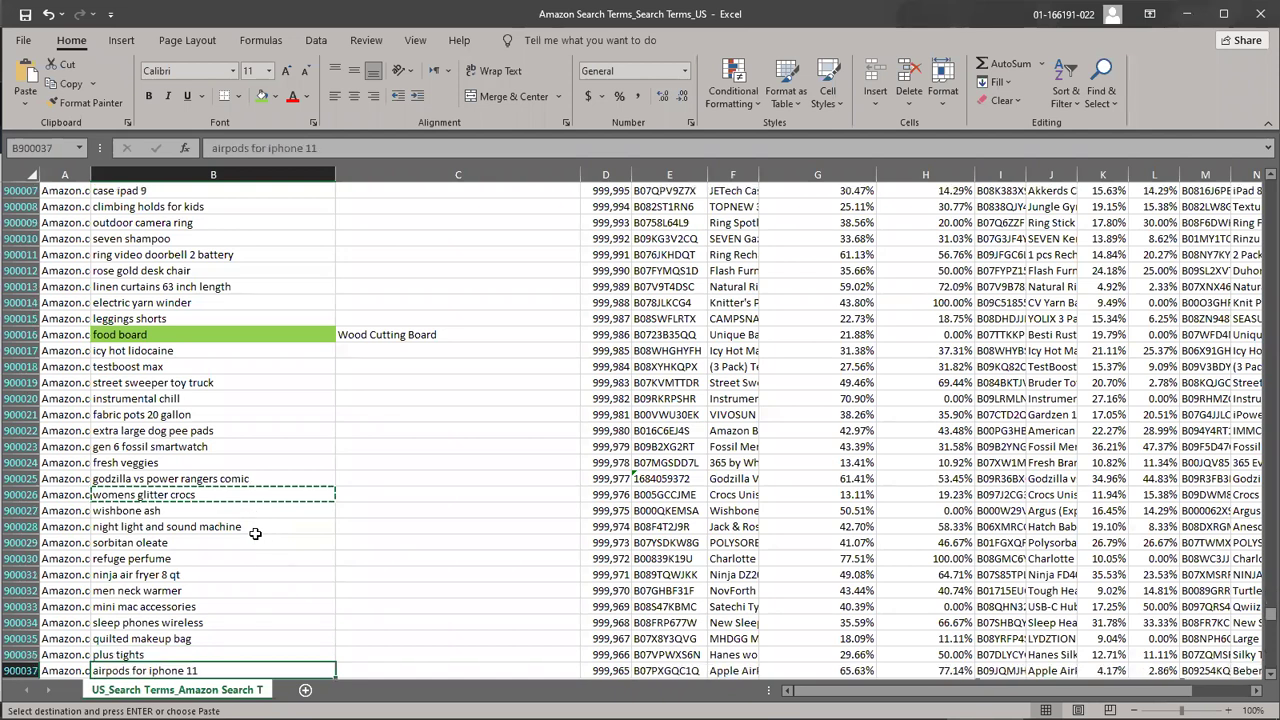
key(Up)
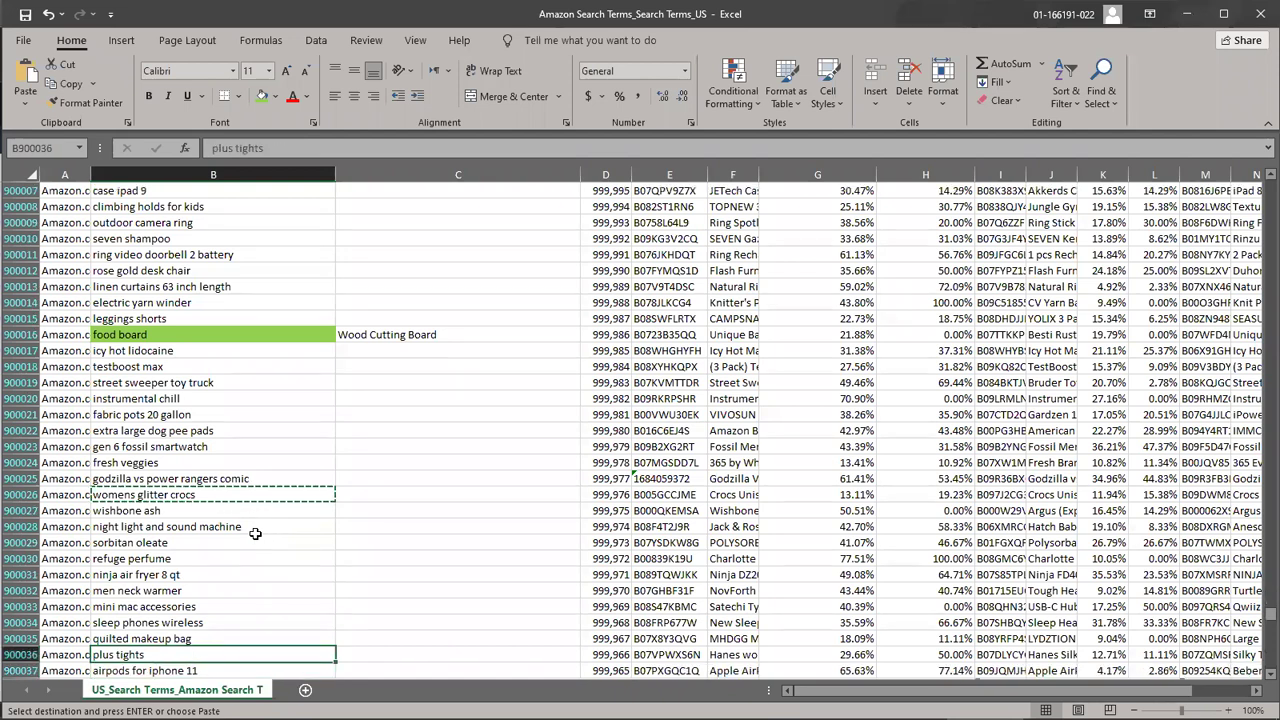
key(Down)
key(Down)
key(Down)
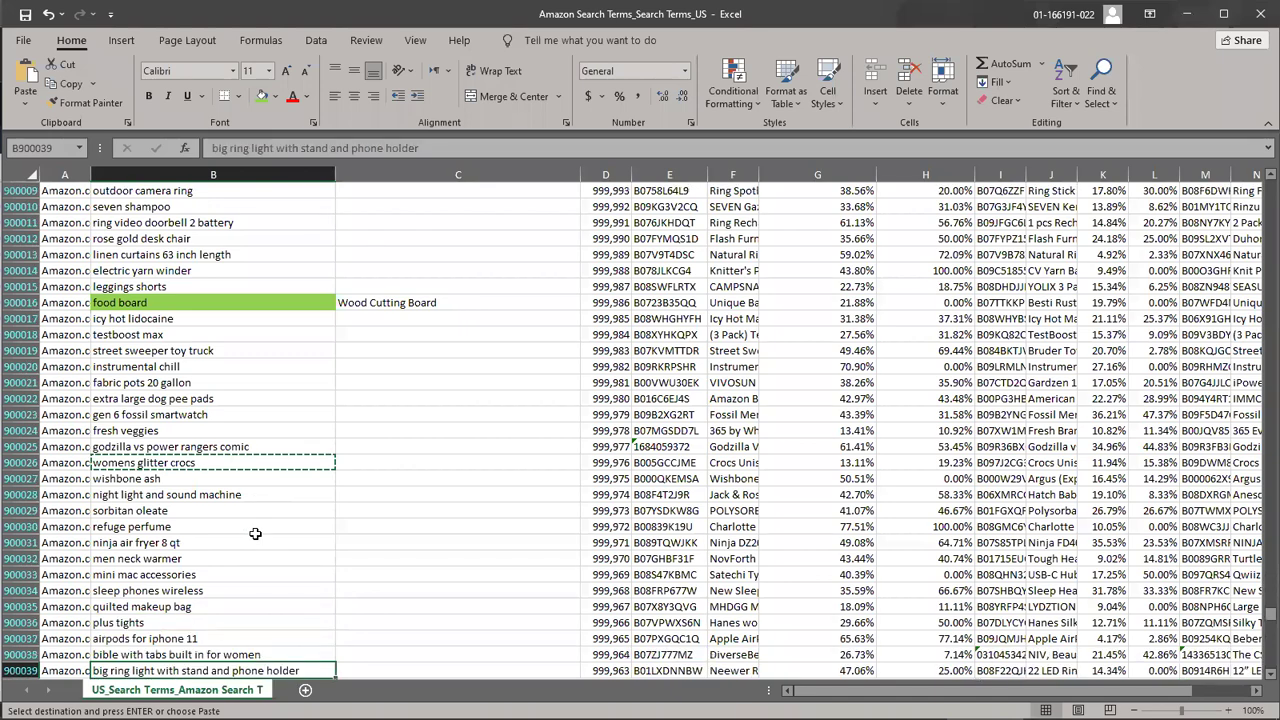
key(Down)
key(Down)
key(Down)
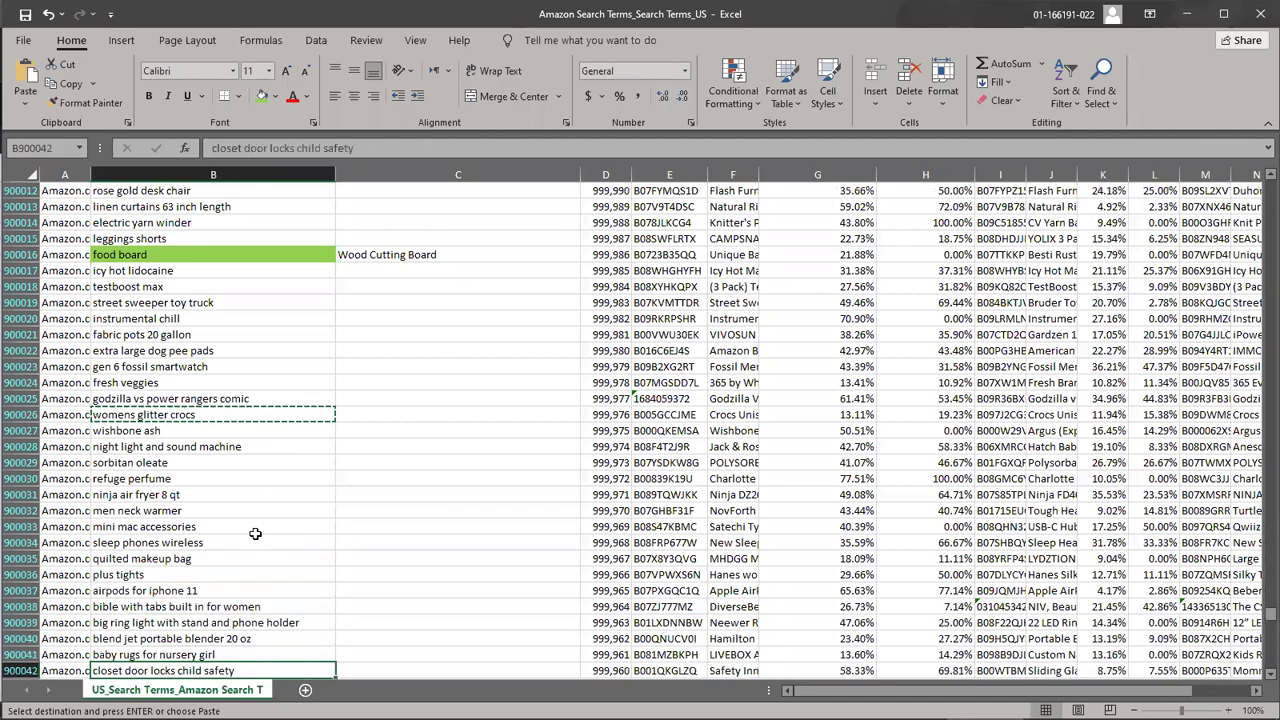
key(Down)
key(Down)
key(Down)
key(Down)
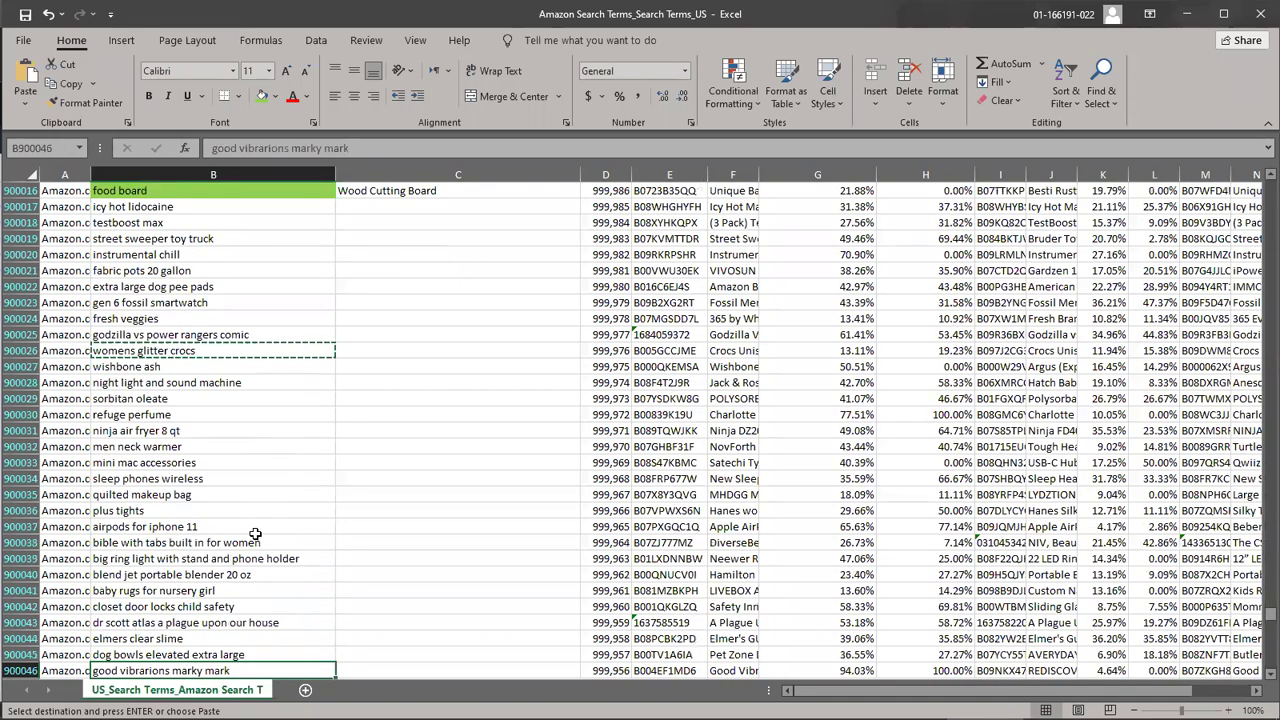
key(Down)
key(Down)
Recheck the search terms back up to "airpods for iphone 11" and copy the term "dog bowls elevated extra large"
key(Up)
key(Up)
key(Up)
key(Up)
key(Up)
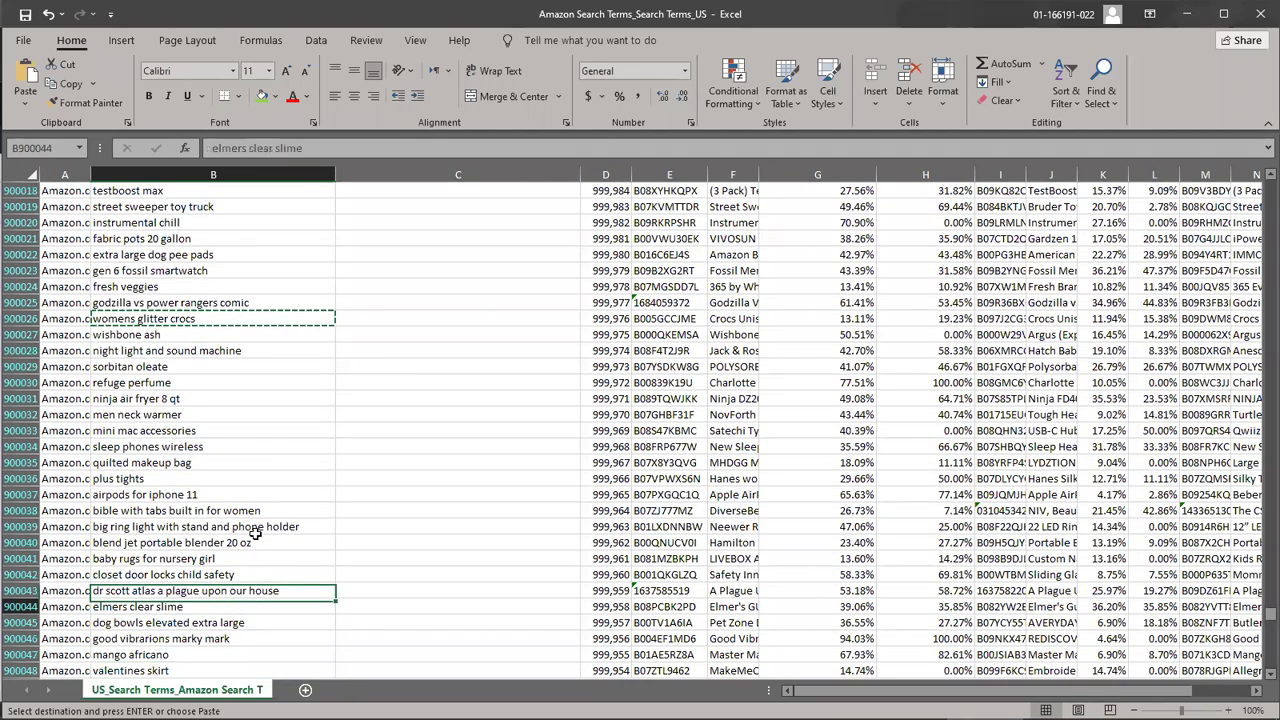
key(Up)
key(Up)
key(Up)
key(Up)
key(Up)
key(Up)
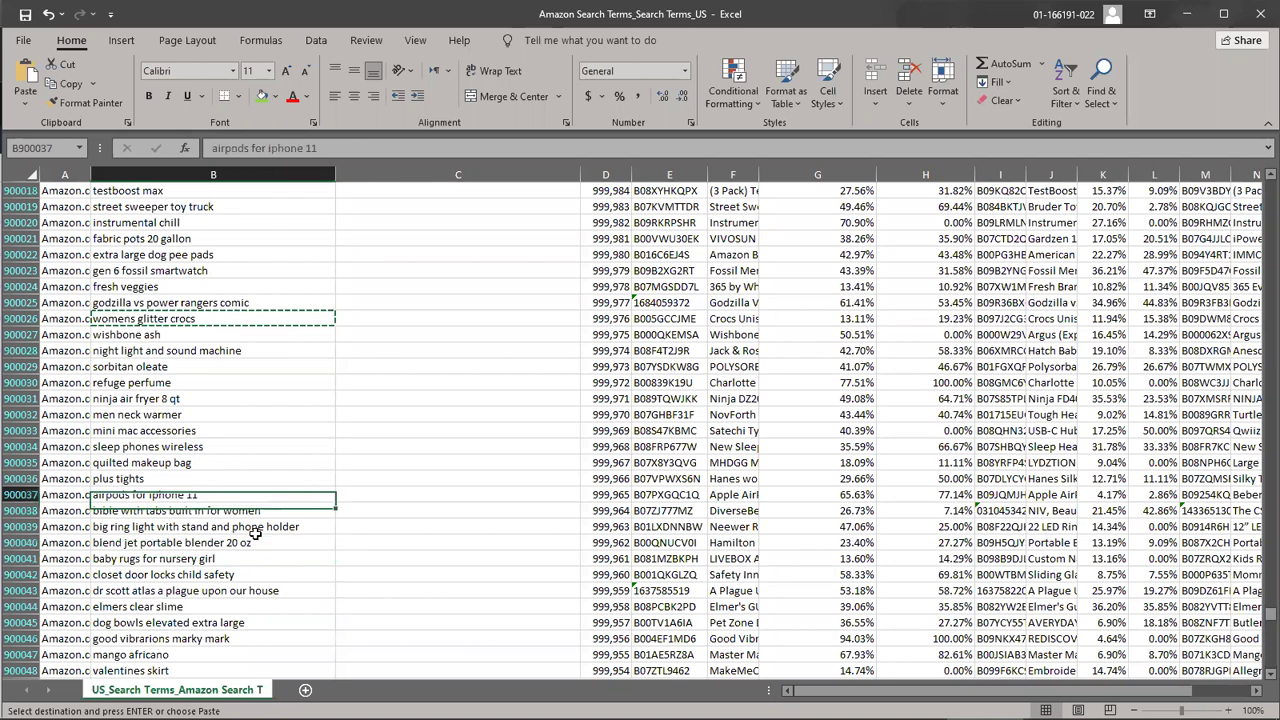
key(Down)
key(Down)
key(Down)
key(Down)
key(Down)
key(Down)
key(Down)
key(Down)
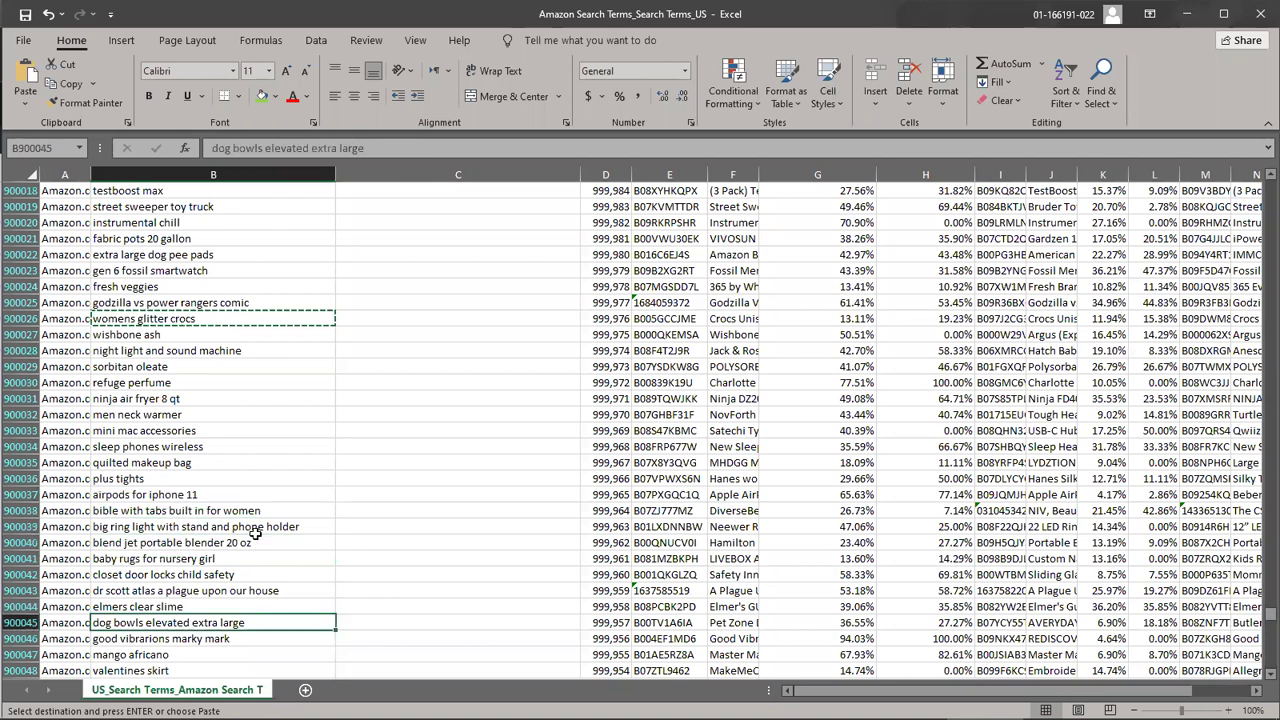
key(ctrl+c)
Switch to Amazon in Chrome and search for "dog bowls elevated extra large"
key(alt+Tab)
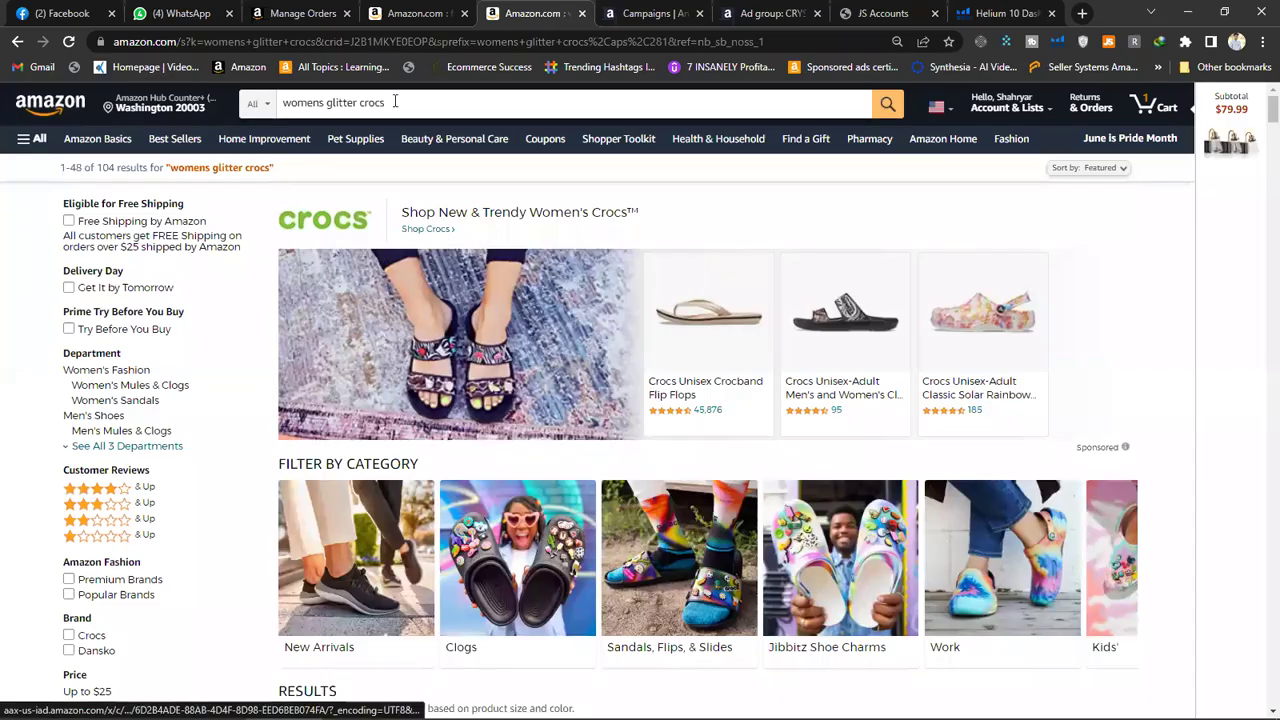
triple_click(395, 101)
key(ctrl+v)
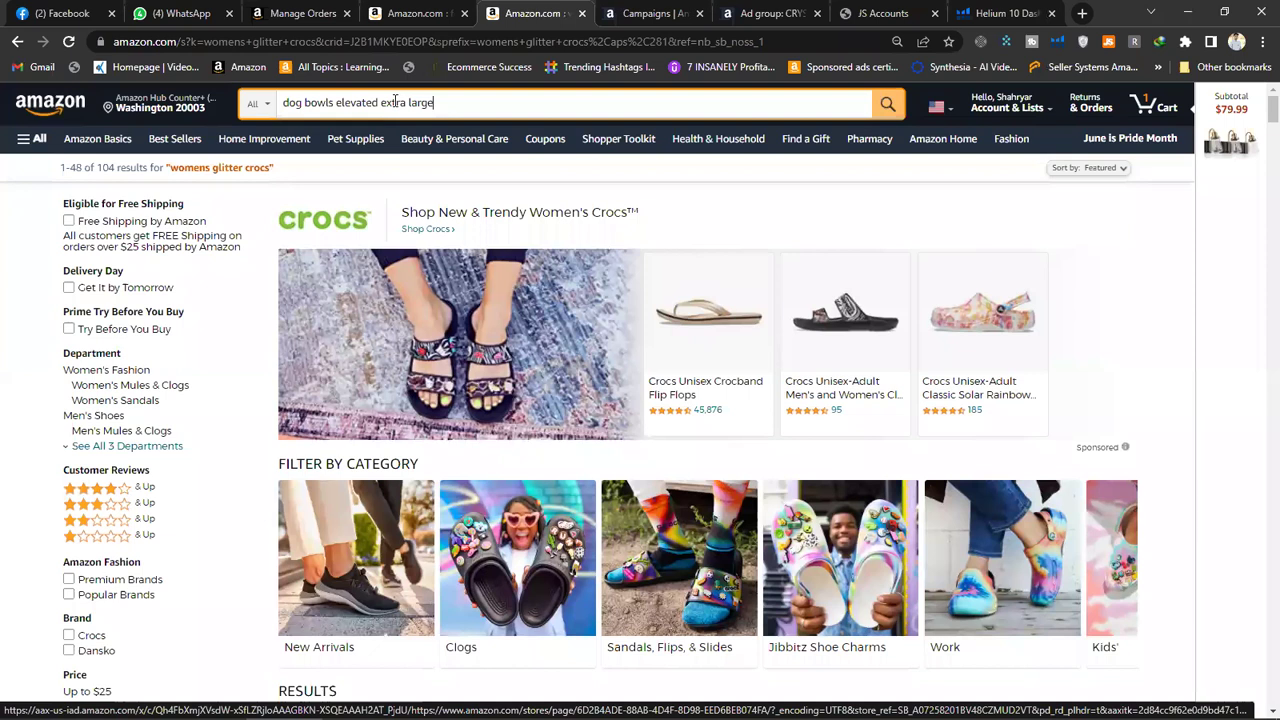
key(Return)
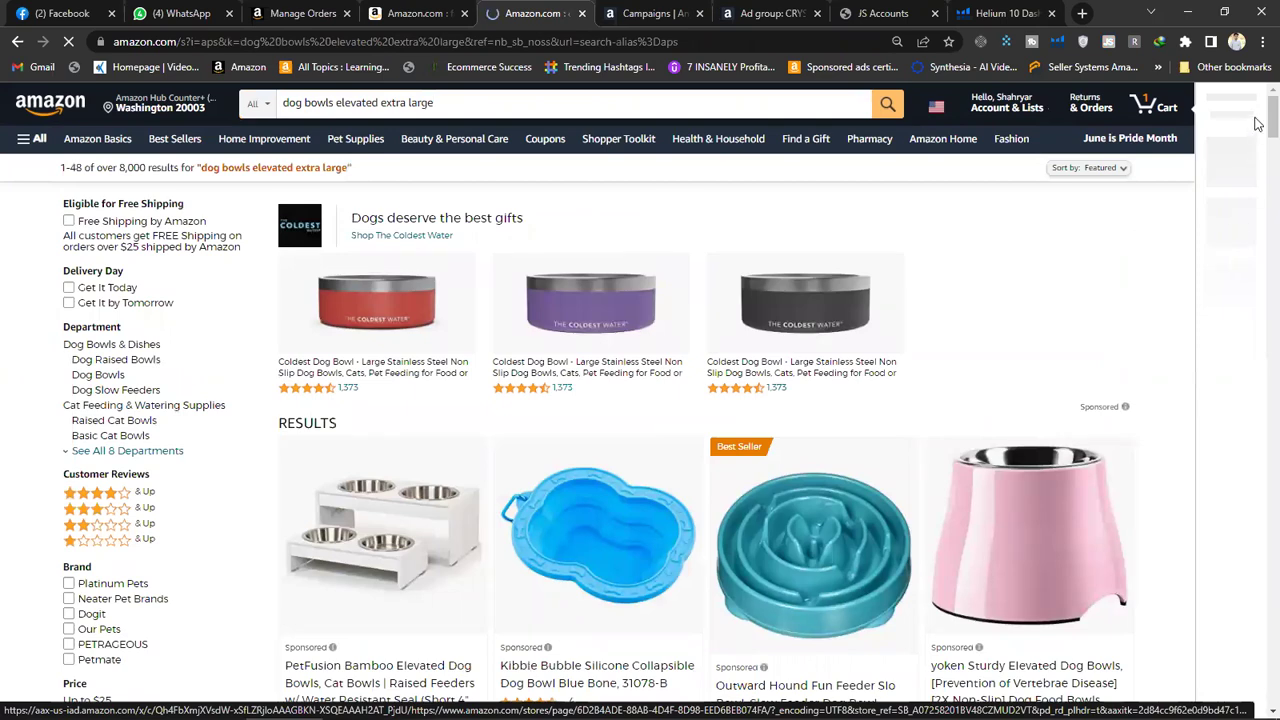
Examine the elevated dog bowl search results, including product types, prices, review counts, monthly sales and revenue
scroll(1258, 137, down, 2)
scroll(1258, 137, down, 4)
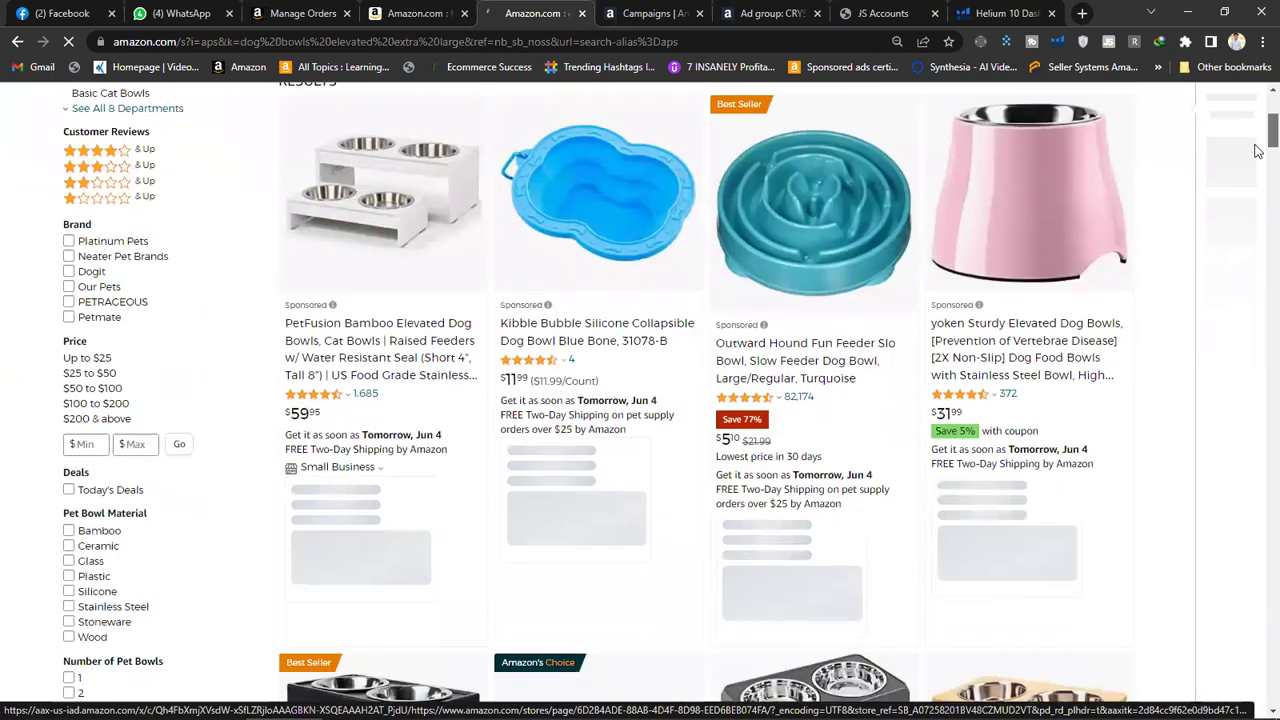
scroll(1258, 175, down, 4)
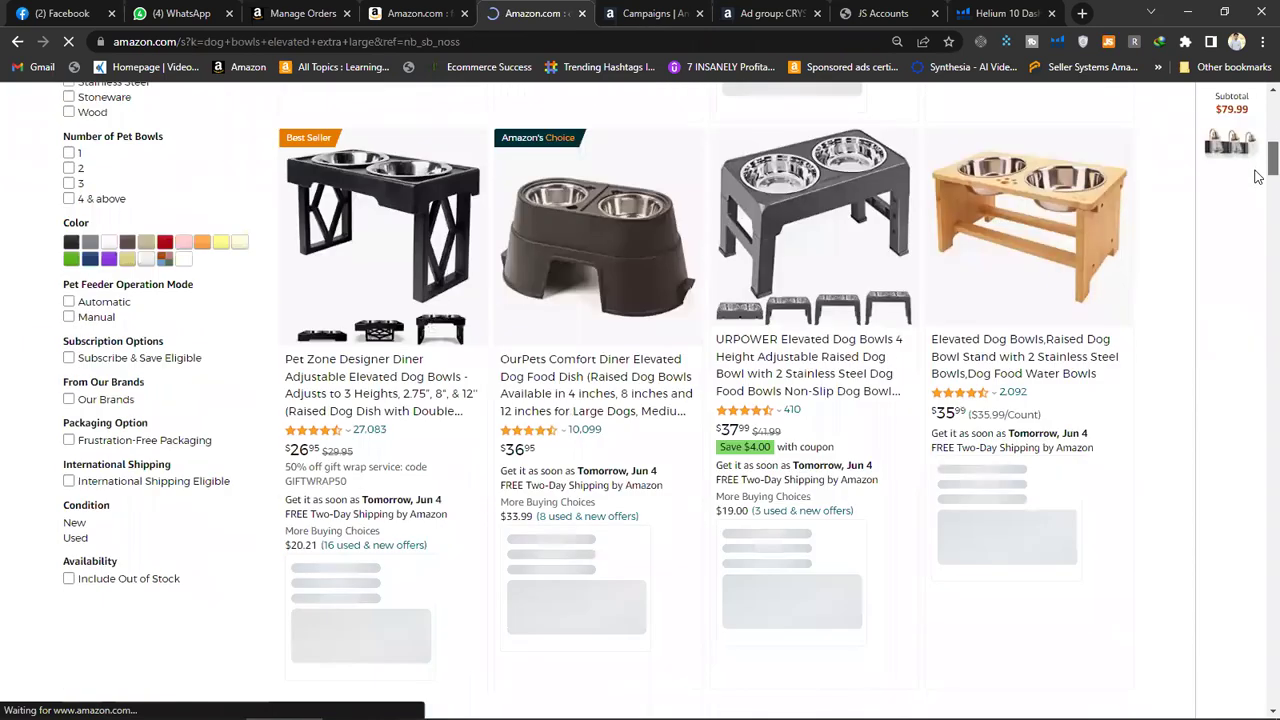
scroll(1258, 187, down, 6)
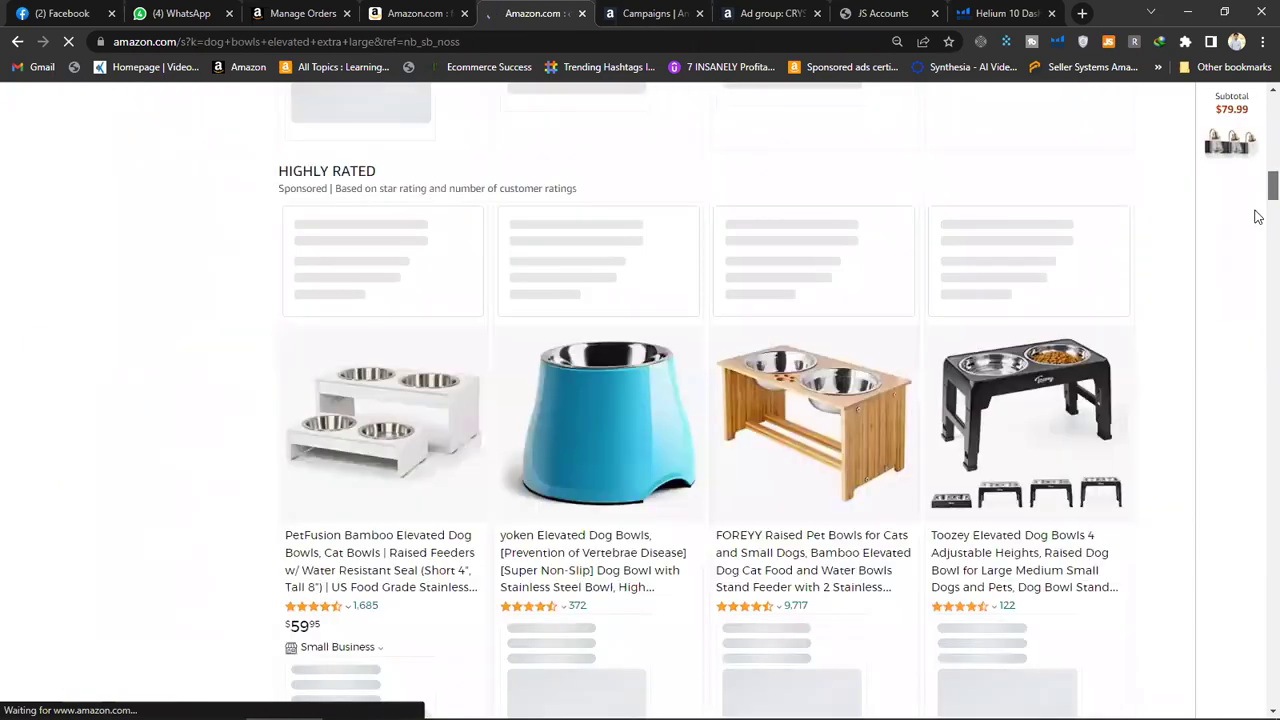
scroll(1258, 212, up, 2)
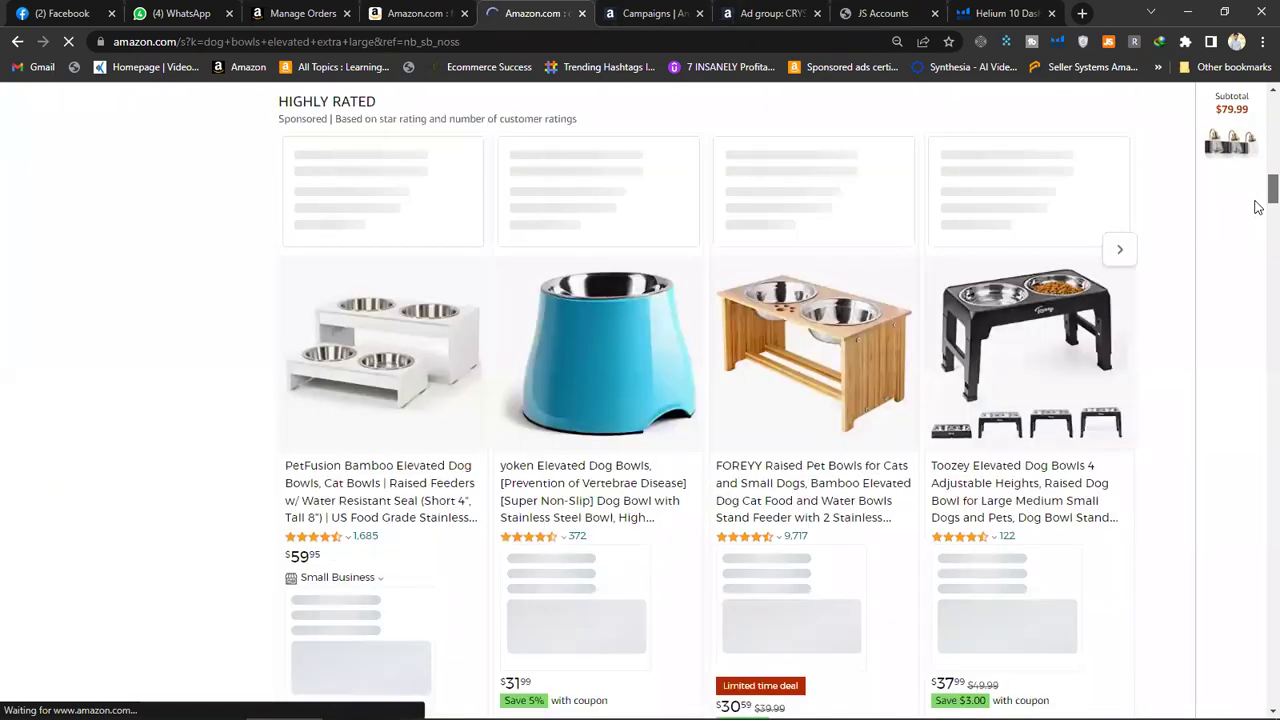
click(603, 476)
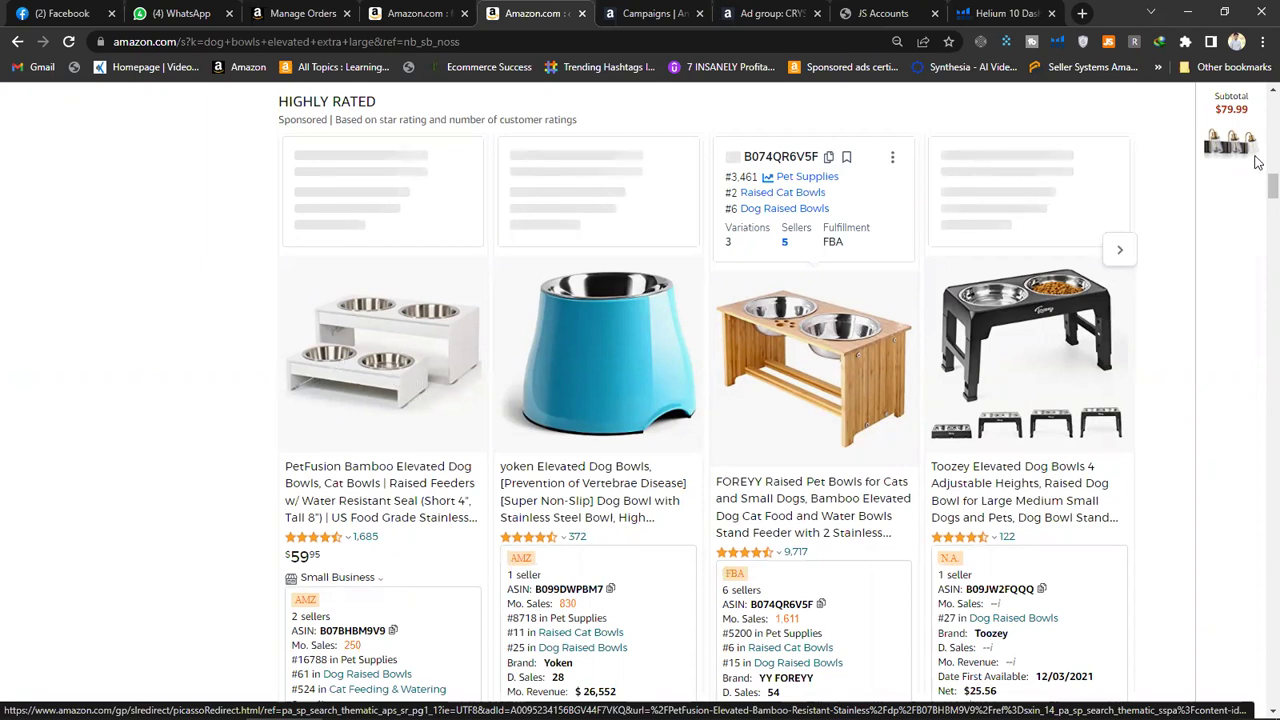
scroll(1258, 162, up, 5)
scroll(1257, 135, up, 2)
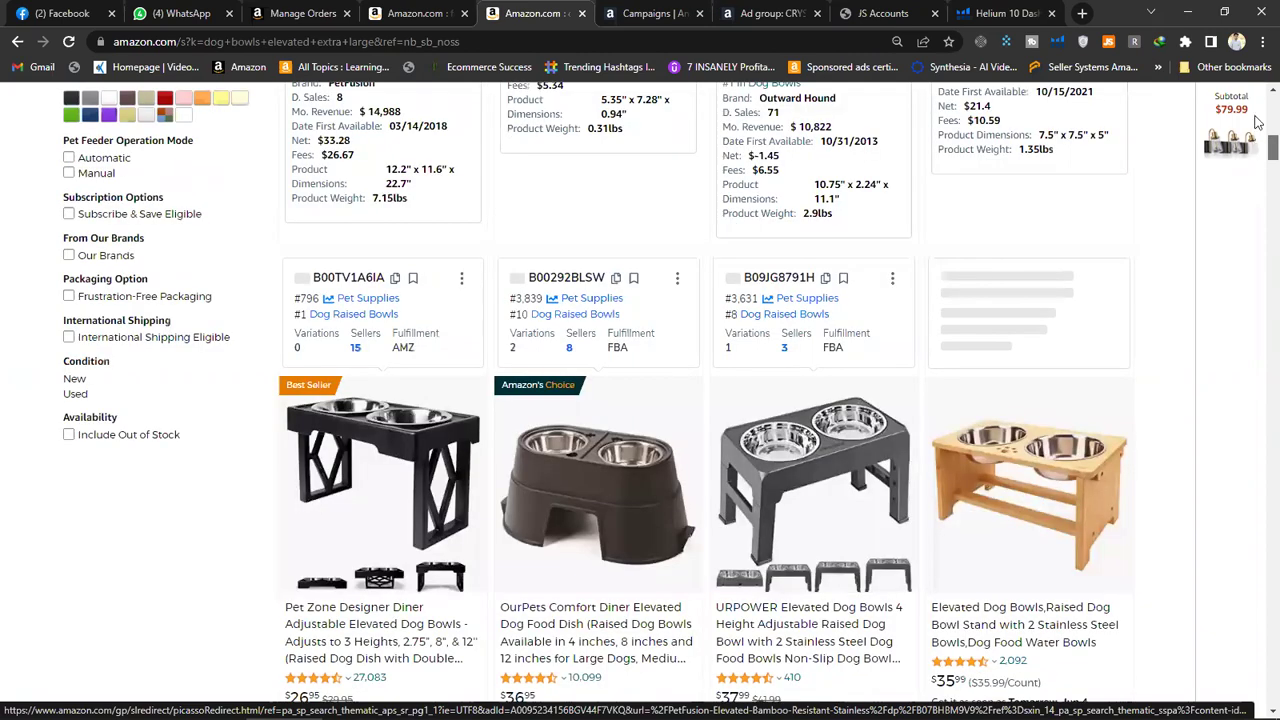
scroll(1258, 140, up, 5)
scroll(1258, 310, down, 5)
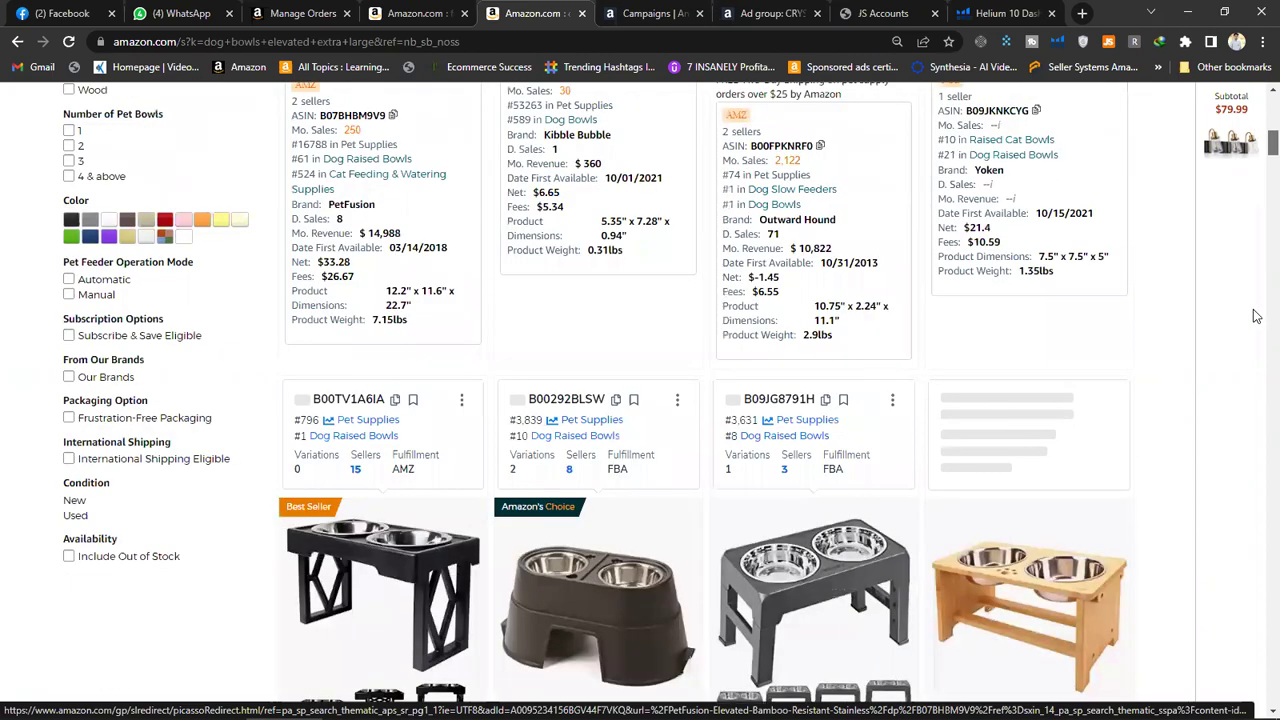
scroll(1257, 306, down, 3)
scroll(1258, 293, up, 5)
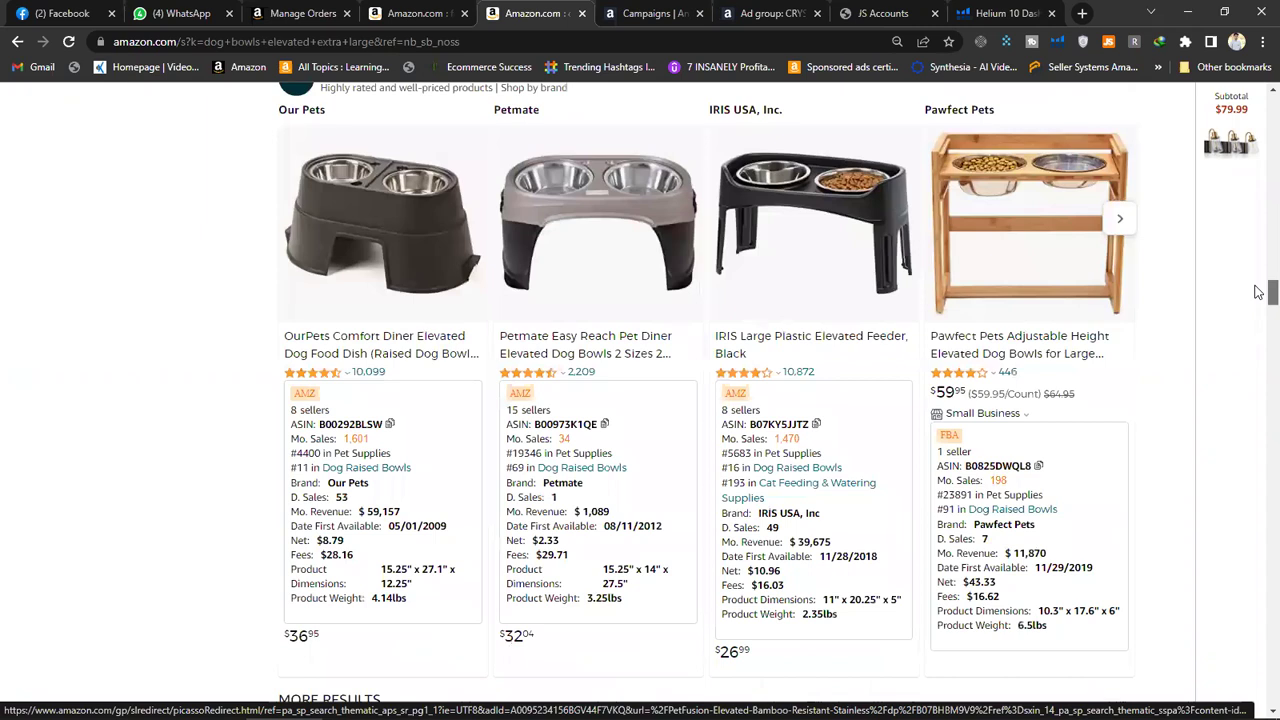
scroll(1258, 292, up, 1)
scroll(1258, 285, up, 3)
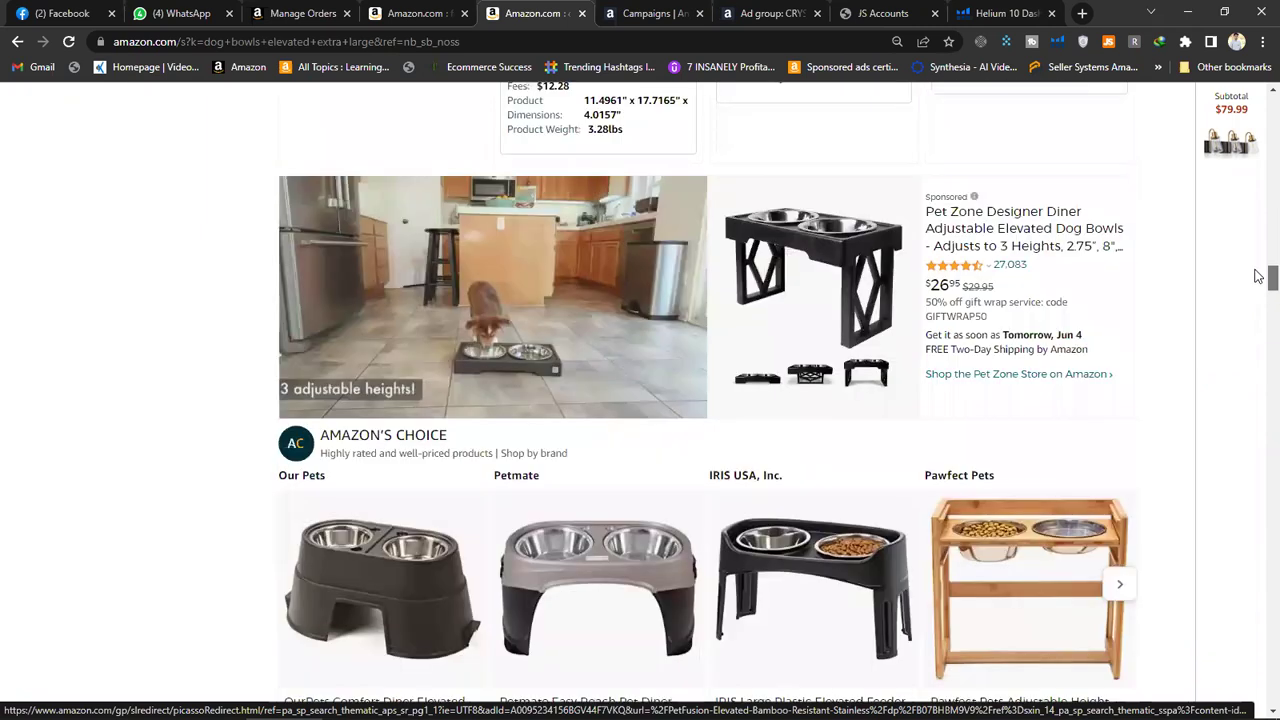
scroll(1258, 276, up, 1)
scroll(1258, 275, up, 1)
Switch to the Excel workbook, look through the search terms below "dog bowls elevated extra large", and copy the term "gym laundry bag"
key(alt+Tab)
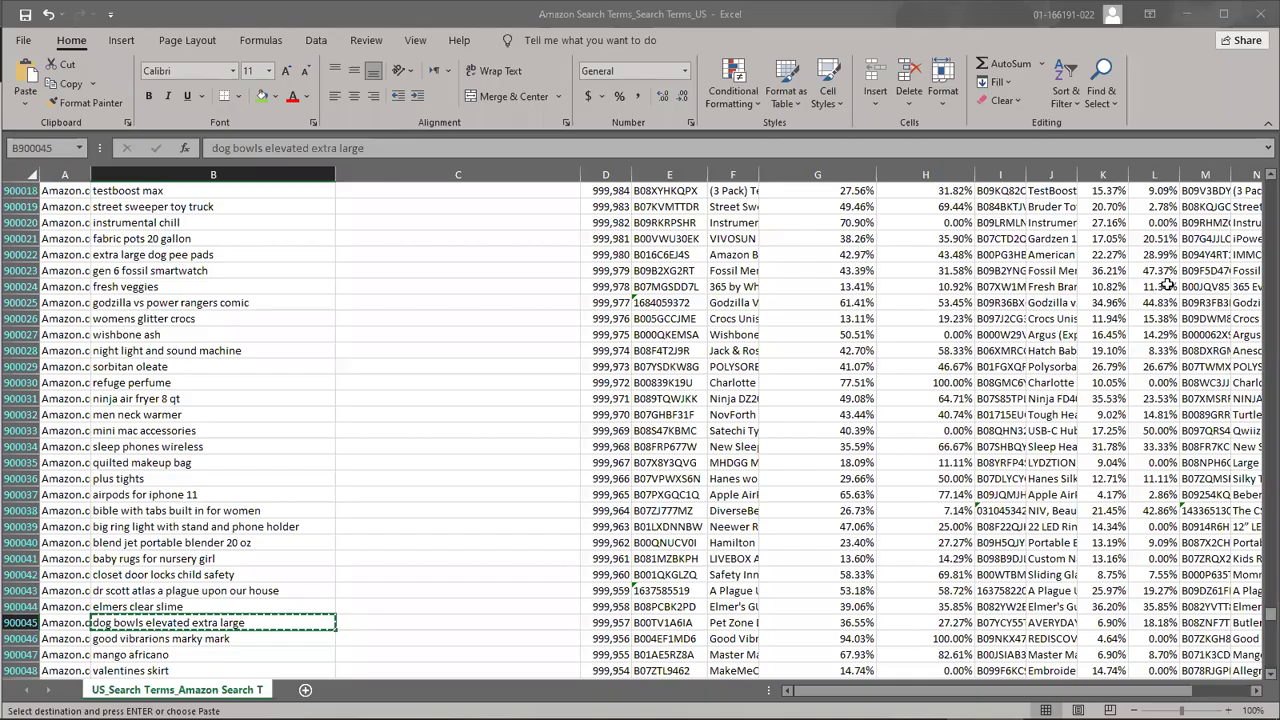
click(215, 640)
key(Down)
key(Down)
key(Down)
key(Down)
key(Down)
key(Down)
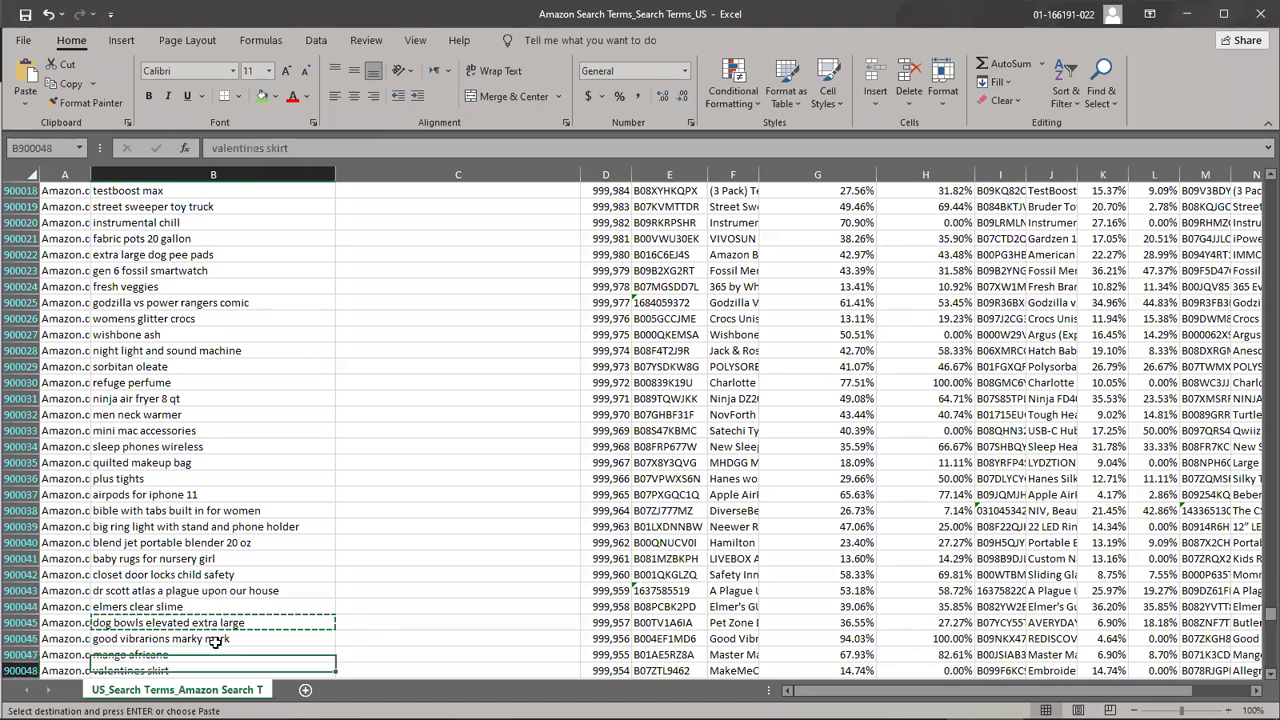
key(Down)
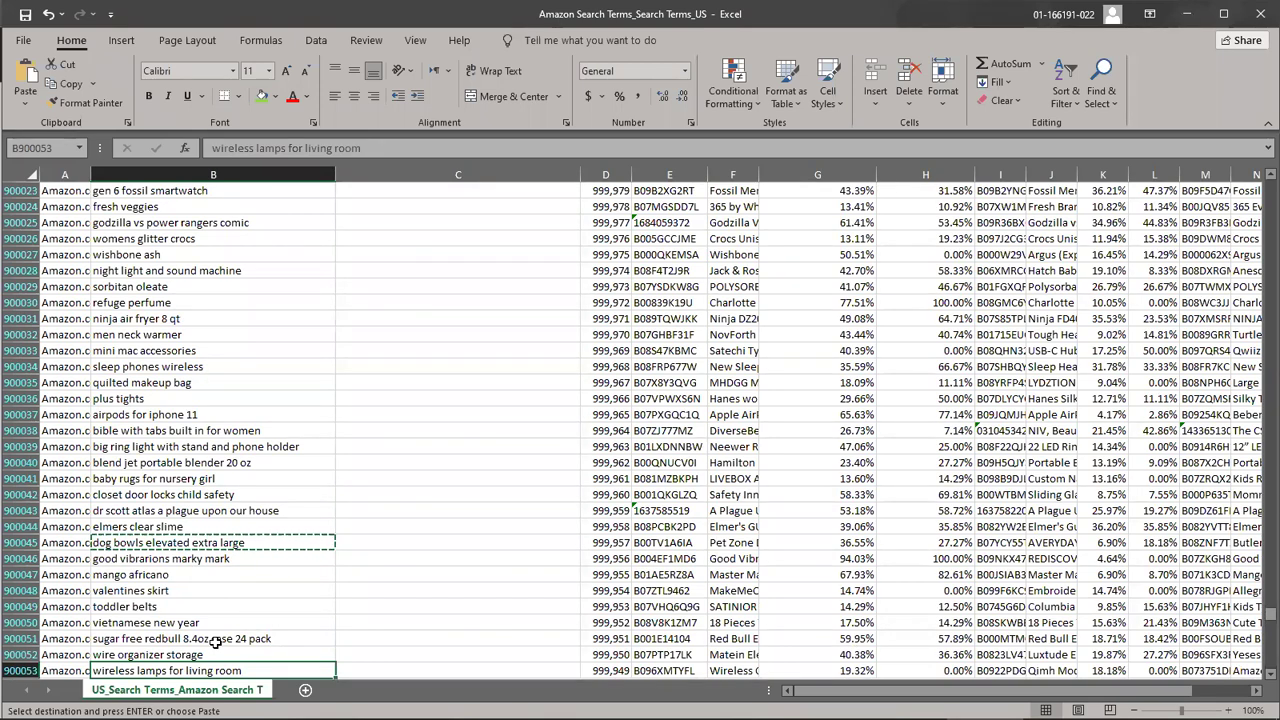
key(Down)
key(Down)
key(Down)
key(Down)
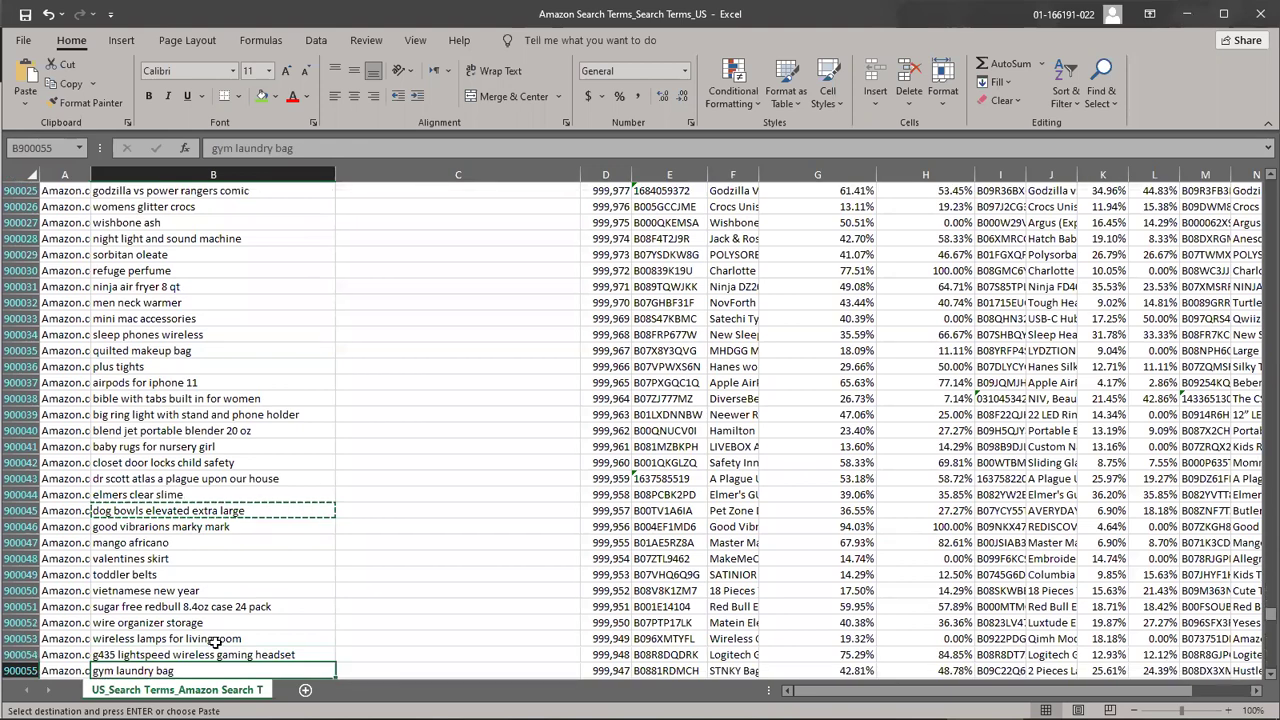
key(Up)
key(Up)
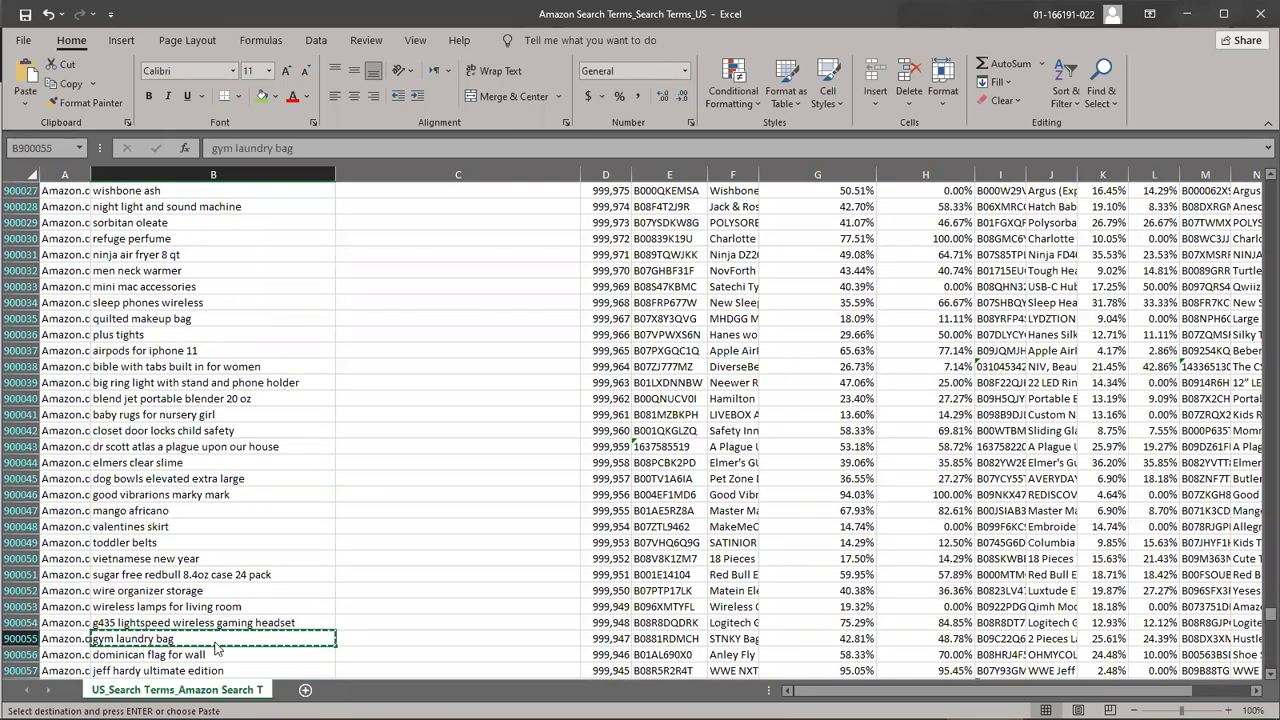
Switch to Amazon in Chrome and search for "gym laundry bag"
key(alt+Tab)
drag(1273, 270, 1257, 73)
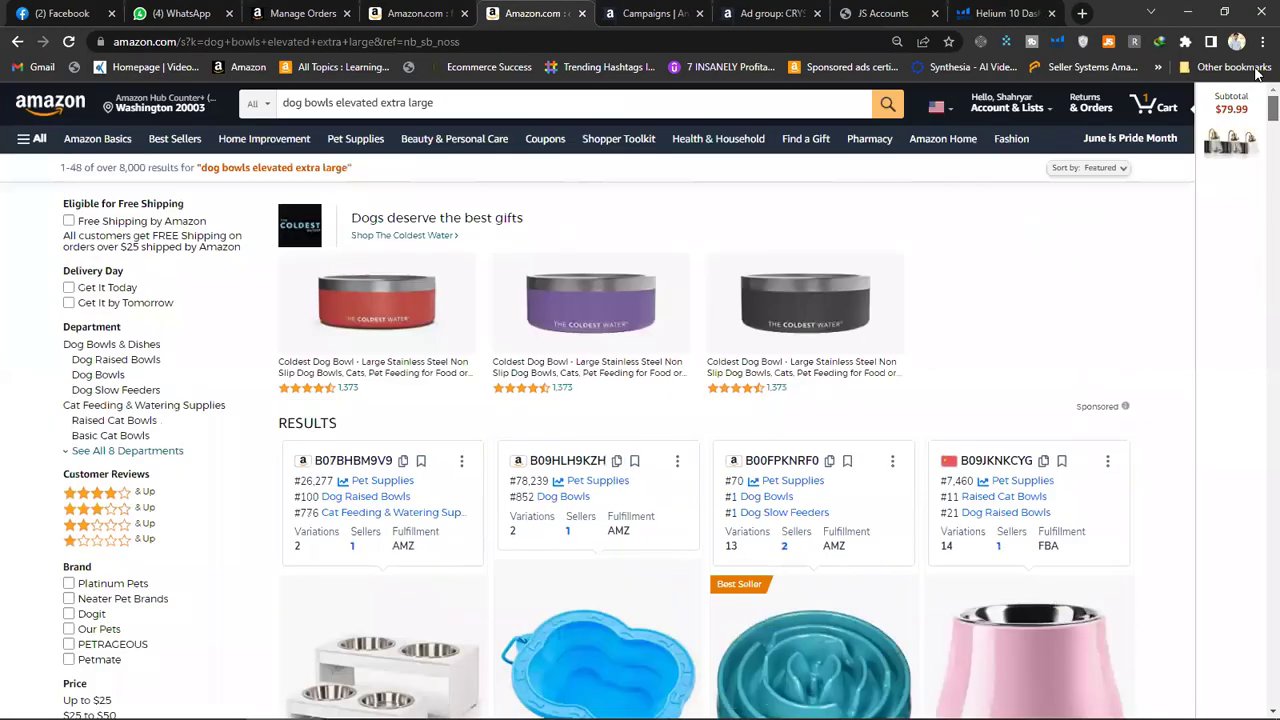
click(793, 95)
key(ctrl+v)
key(Return)
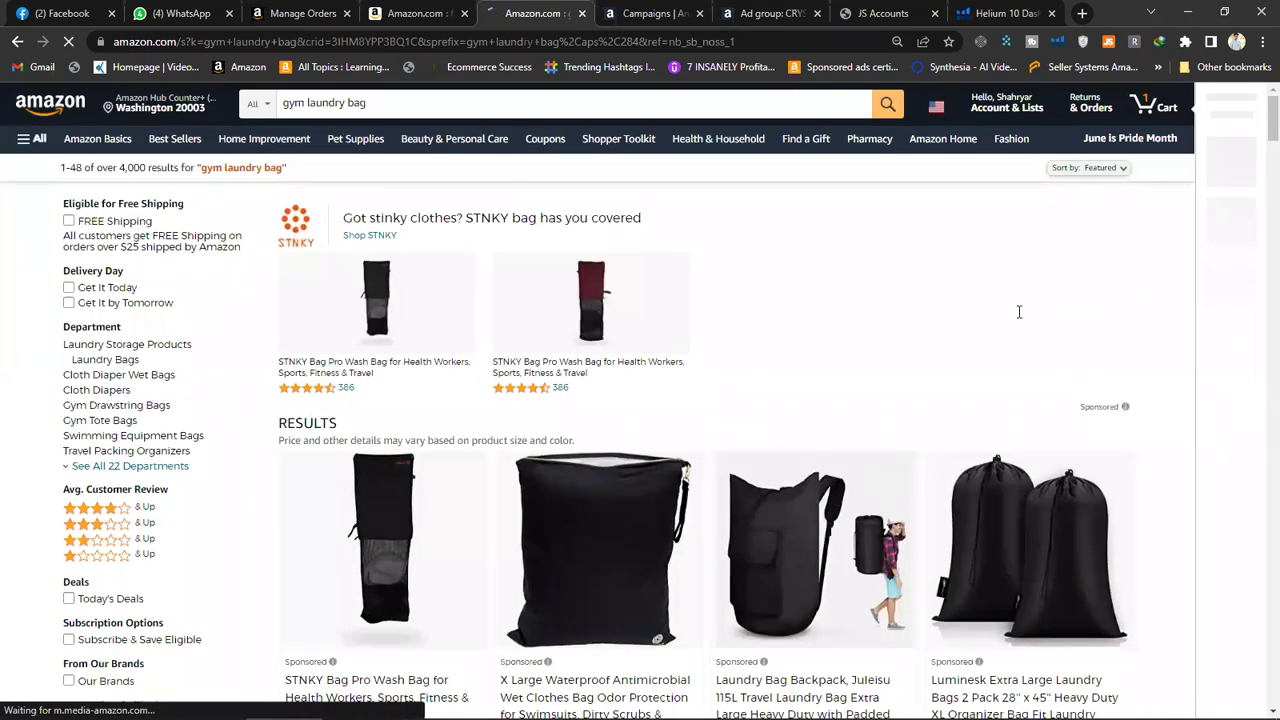
Examine the gym laundry bag search results, including product types, prices, review counts, monthly sales and revenue
scroll(1257, 150, down, 8)
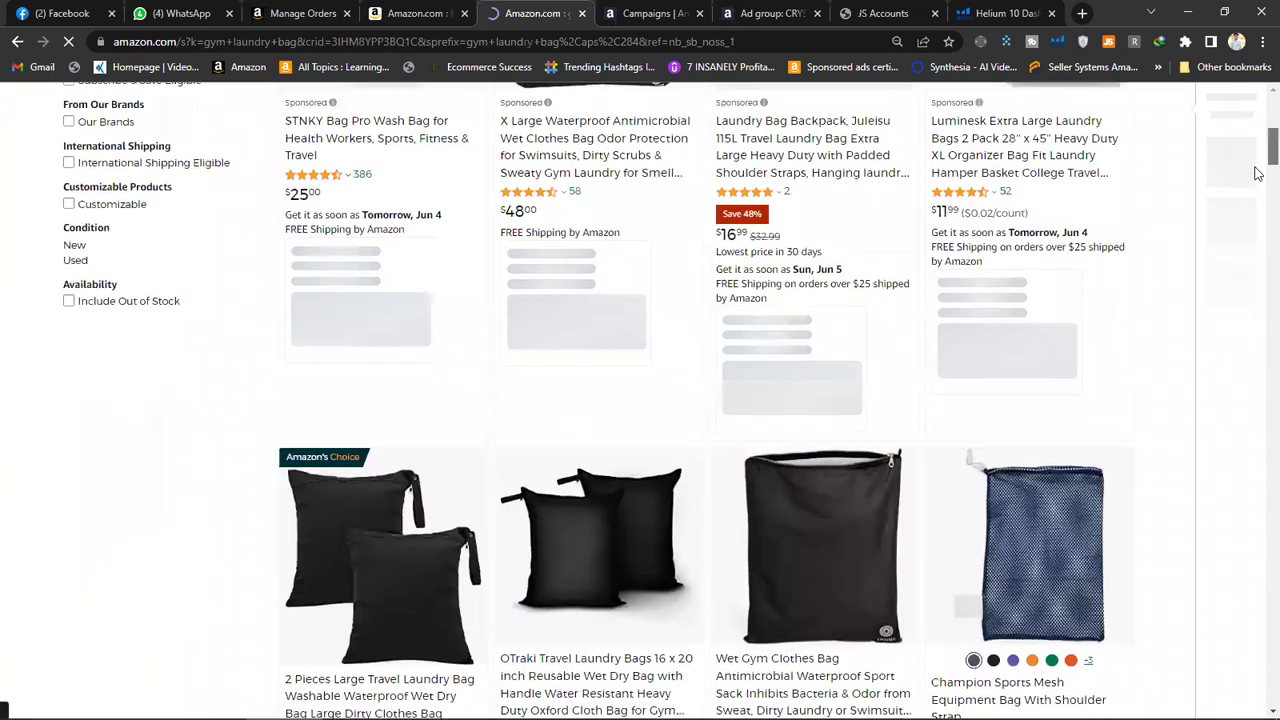
scroll(1257, 185, down, 2)
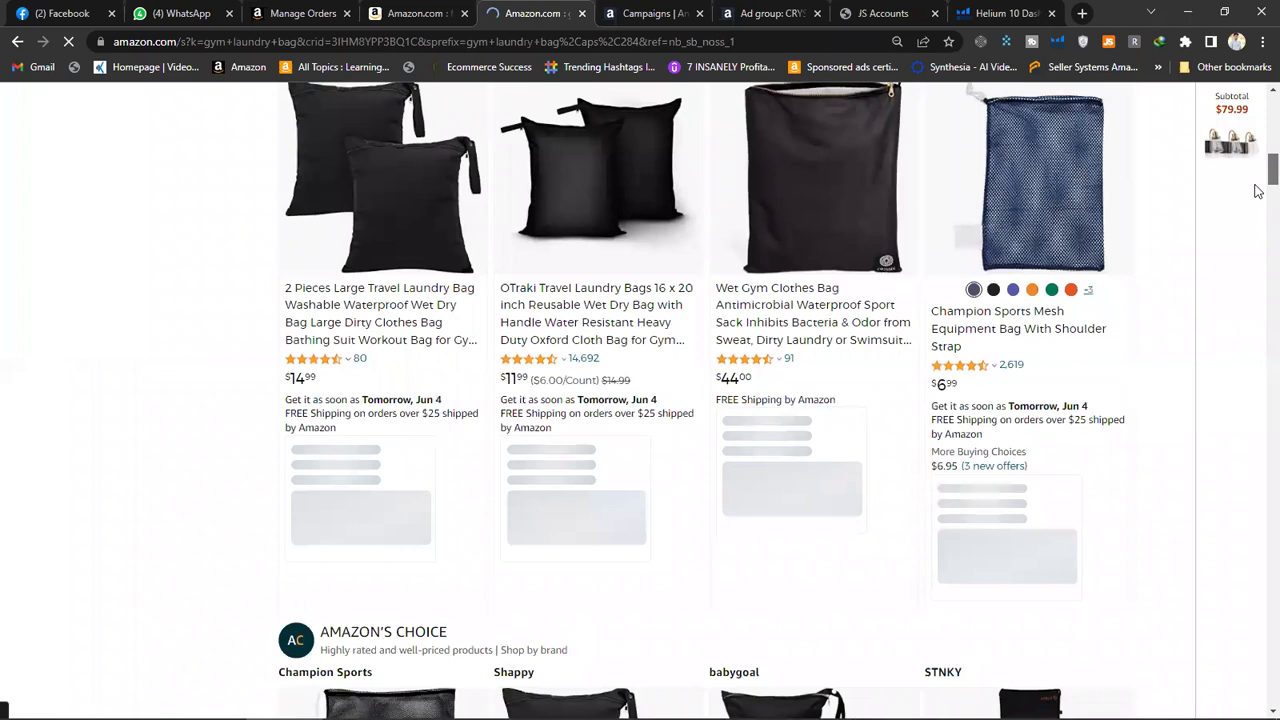
scroll(1257, 200, down, 7)
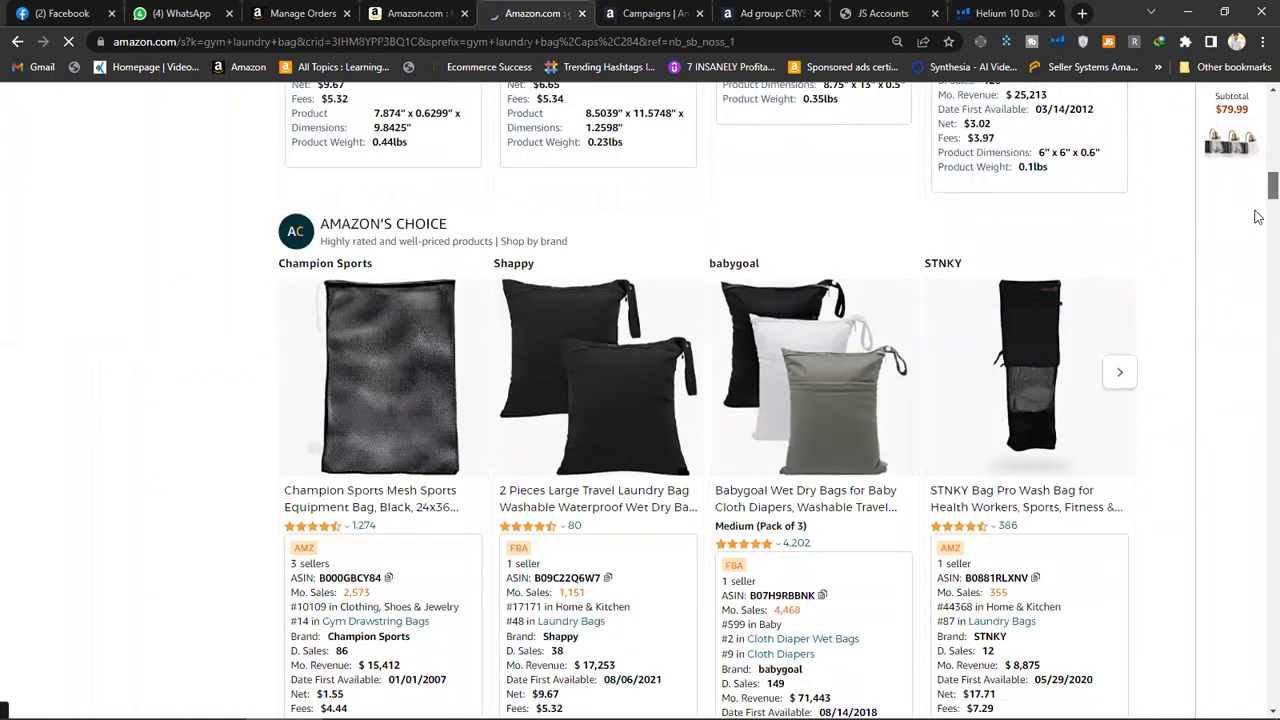
scroll(1257, 218, down, 1)
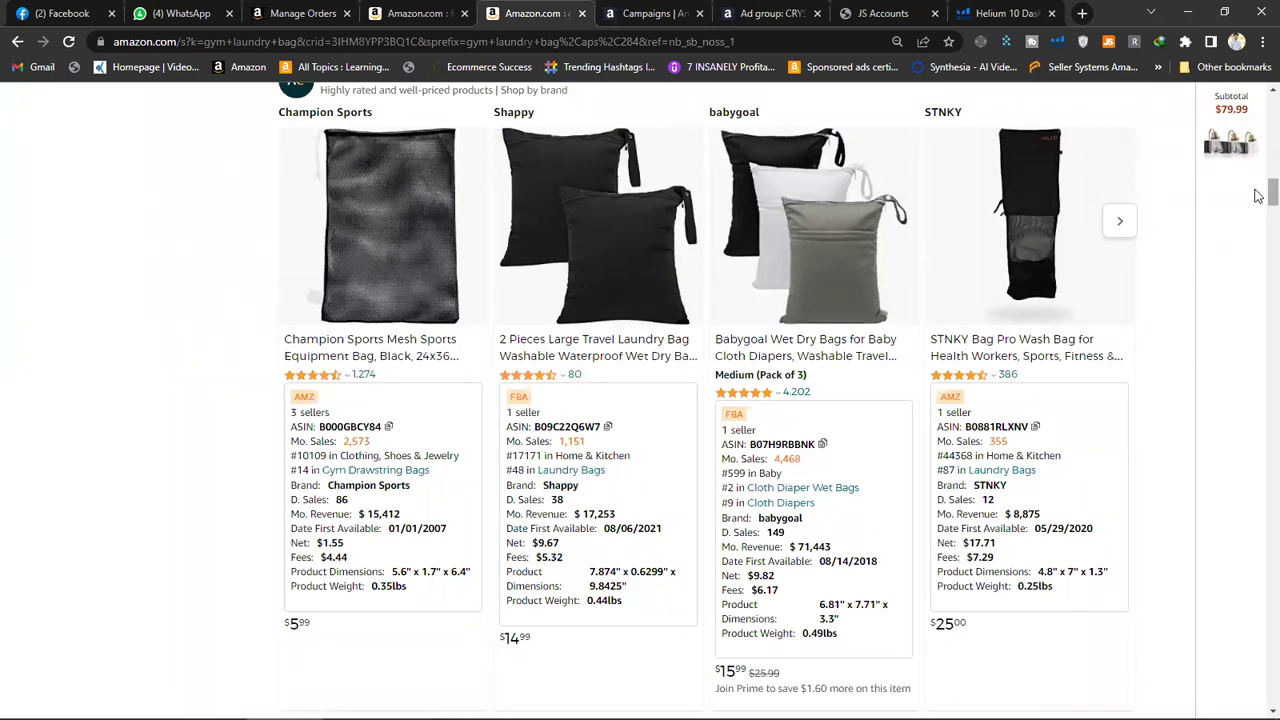
scroll(1257, 215, down, 8)
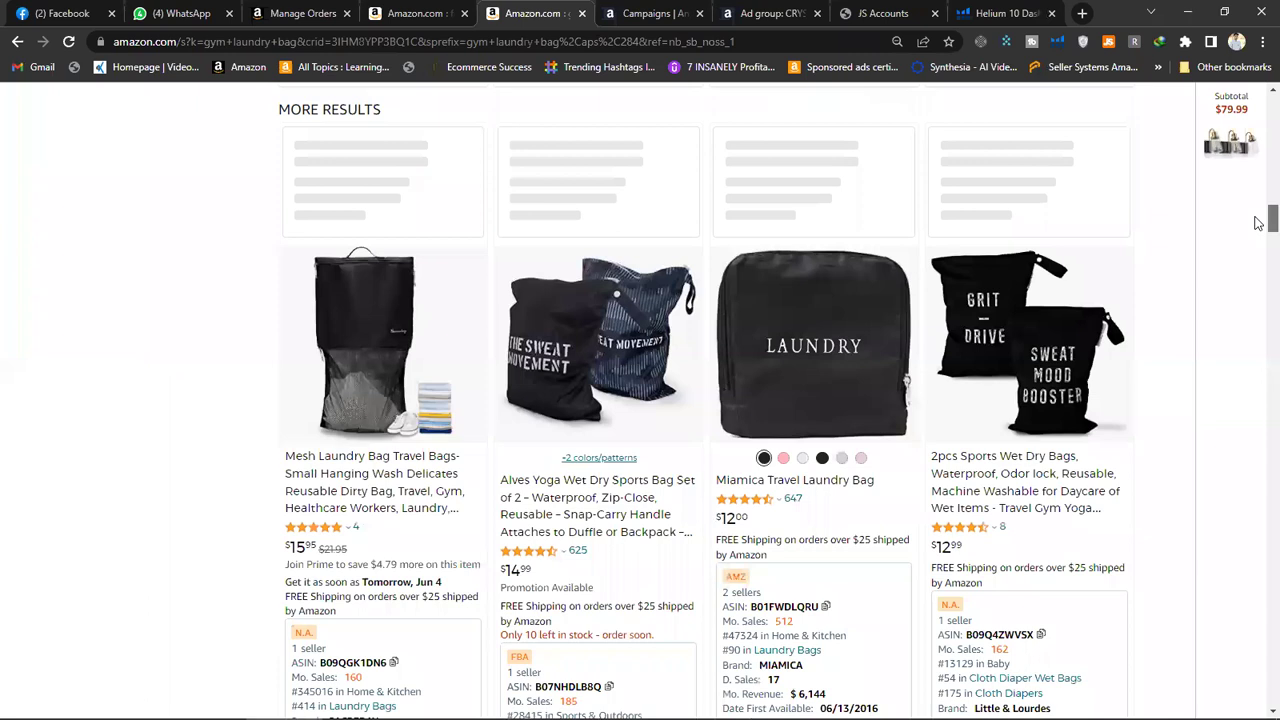
scroll(1257, 240, down, 3)
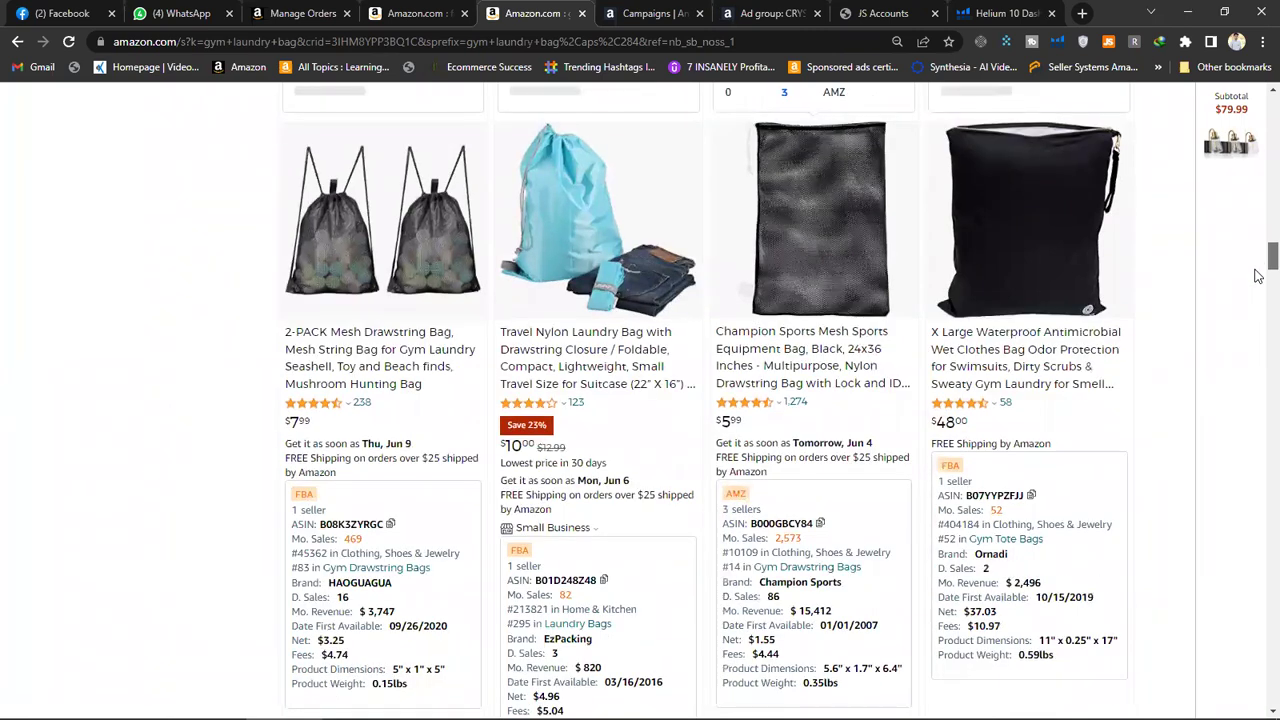
scroll(1257, 270, down, 4)
scroll(1257, 282, down, 2)
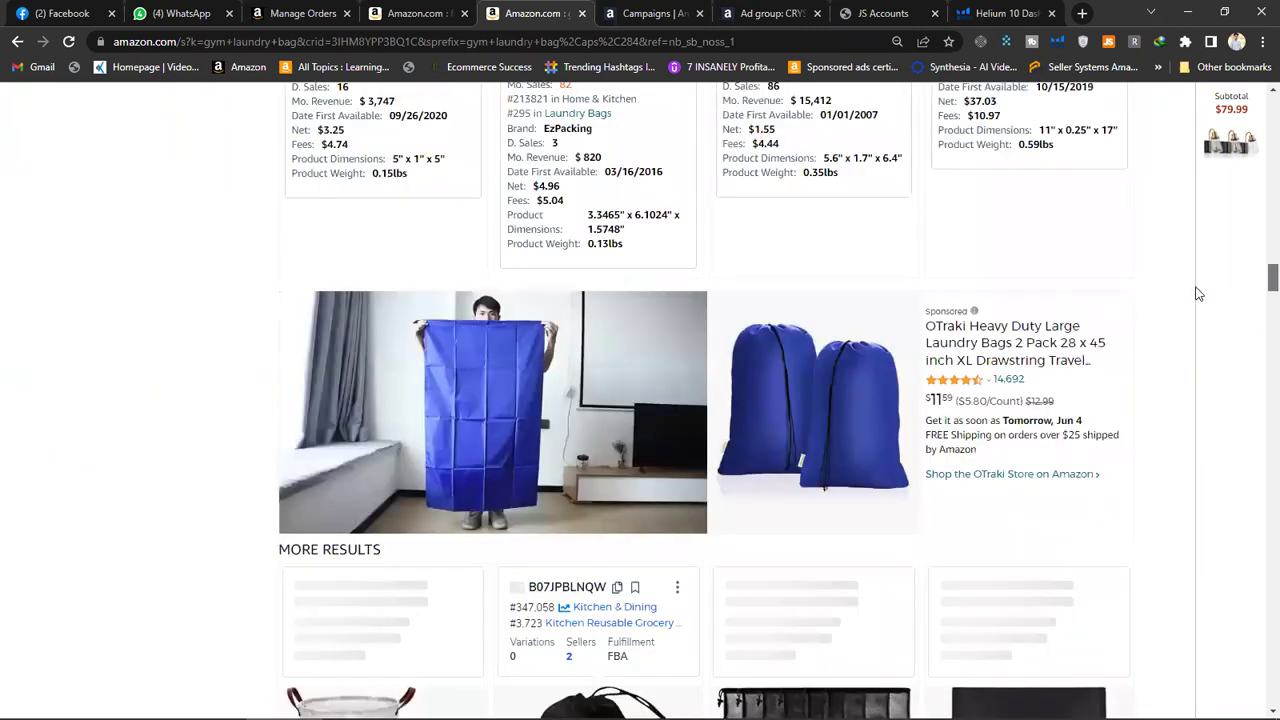
Open the sponsored OTraki Heavy Duty Large Laundry Bags listing and review its product video and title
click(530, 403)
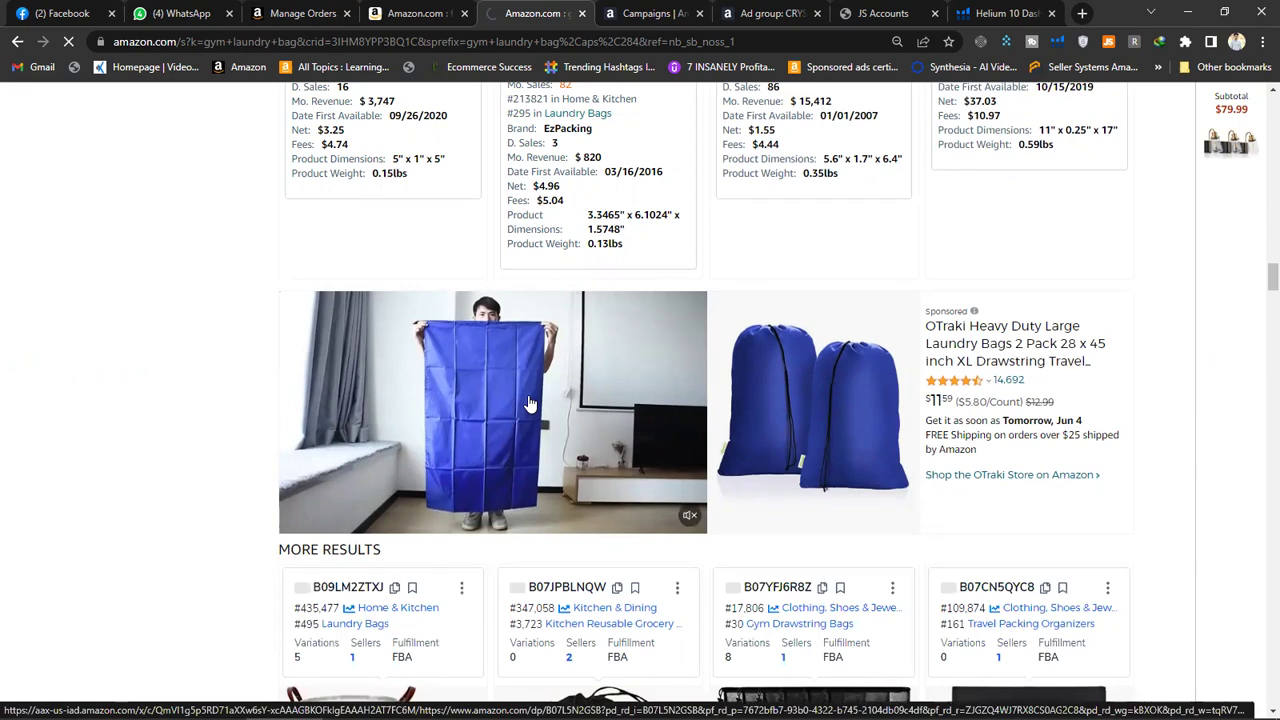
click(530, 403)
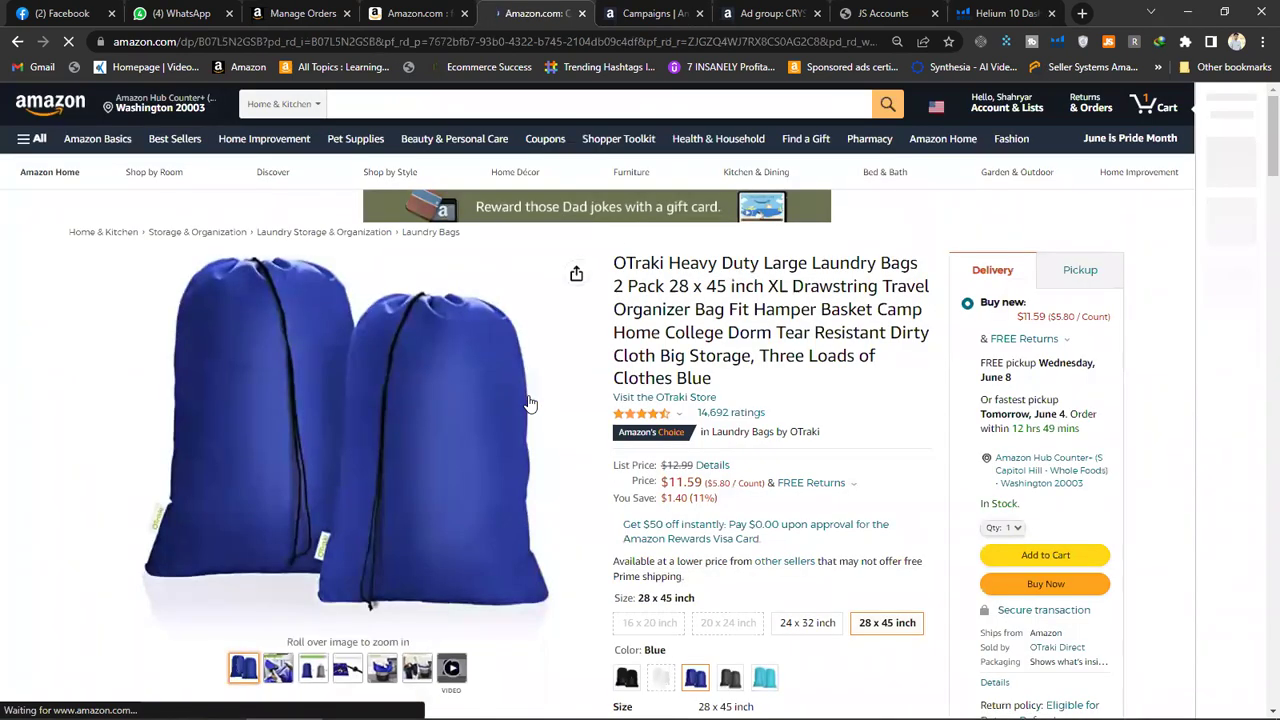
click(452, 672)
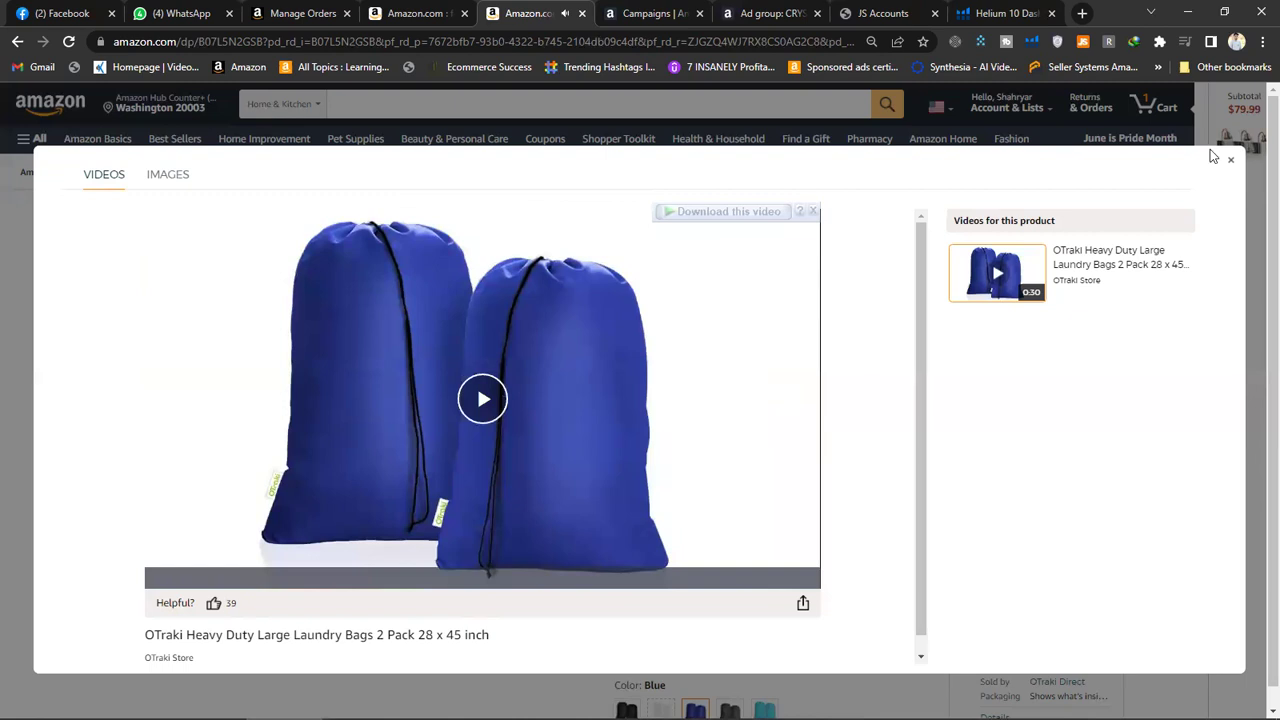
key(Escape)
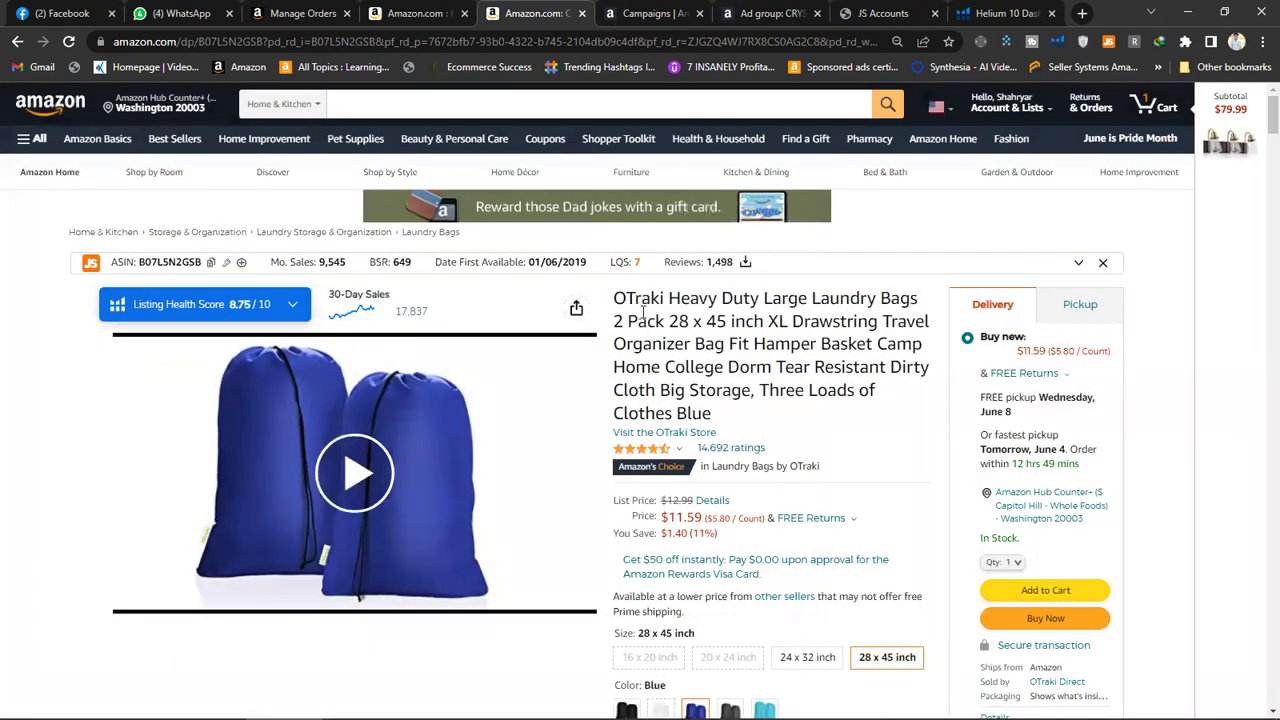
drag(619, 297, 720, 430)
click(722, 503)
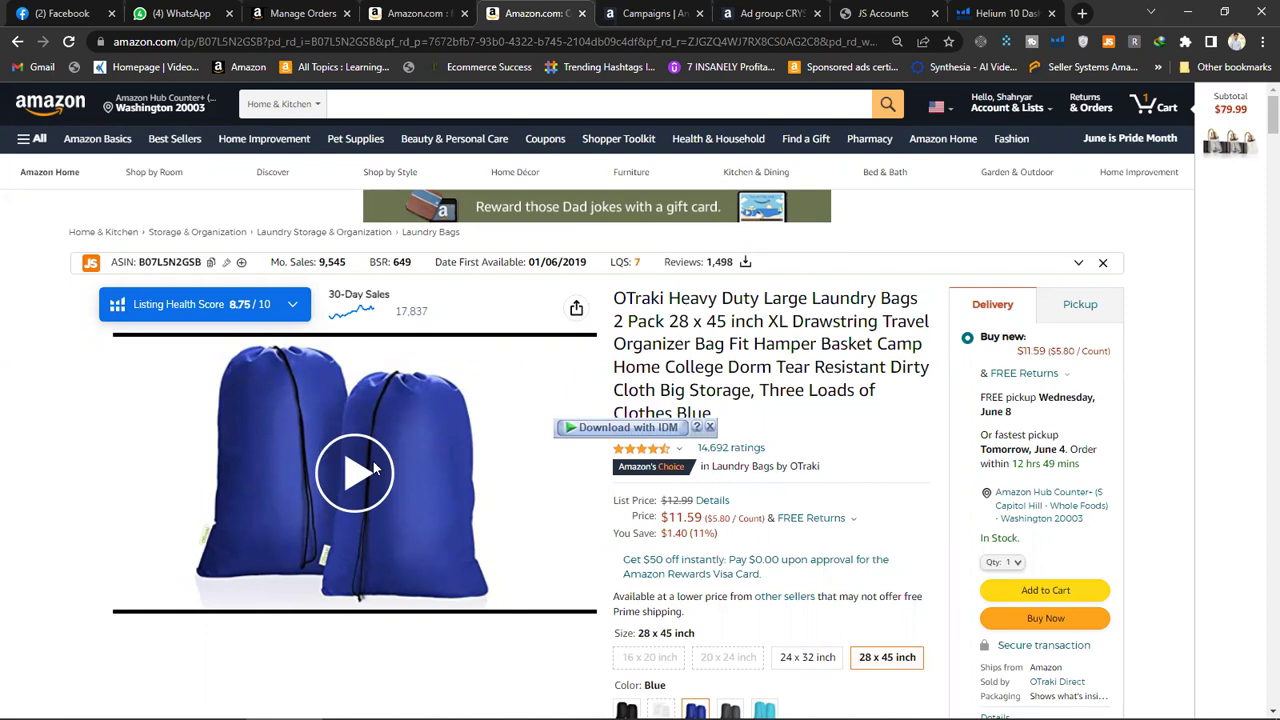
Switch to the Excel workbook, highlight the "gym laundry bag" cell in green, and move down through the search terms below it
key(alt+Tab)
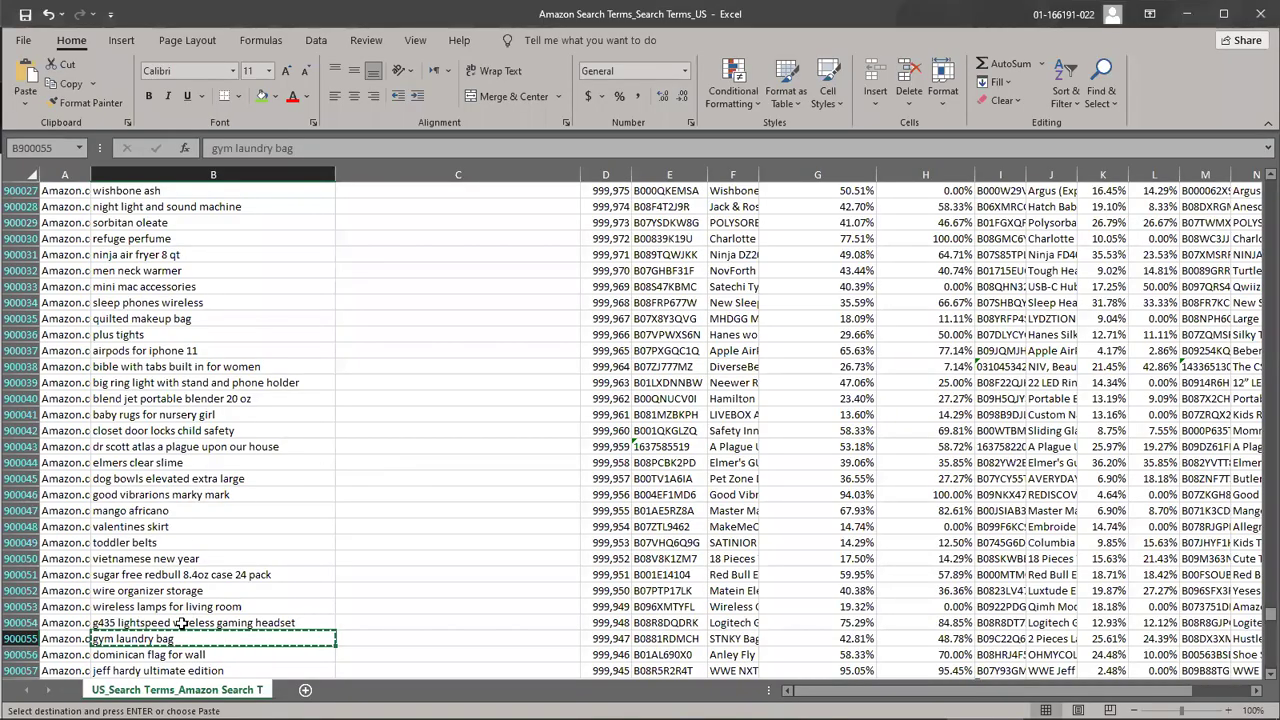
click(264, 100)
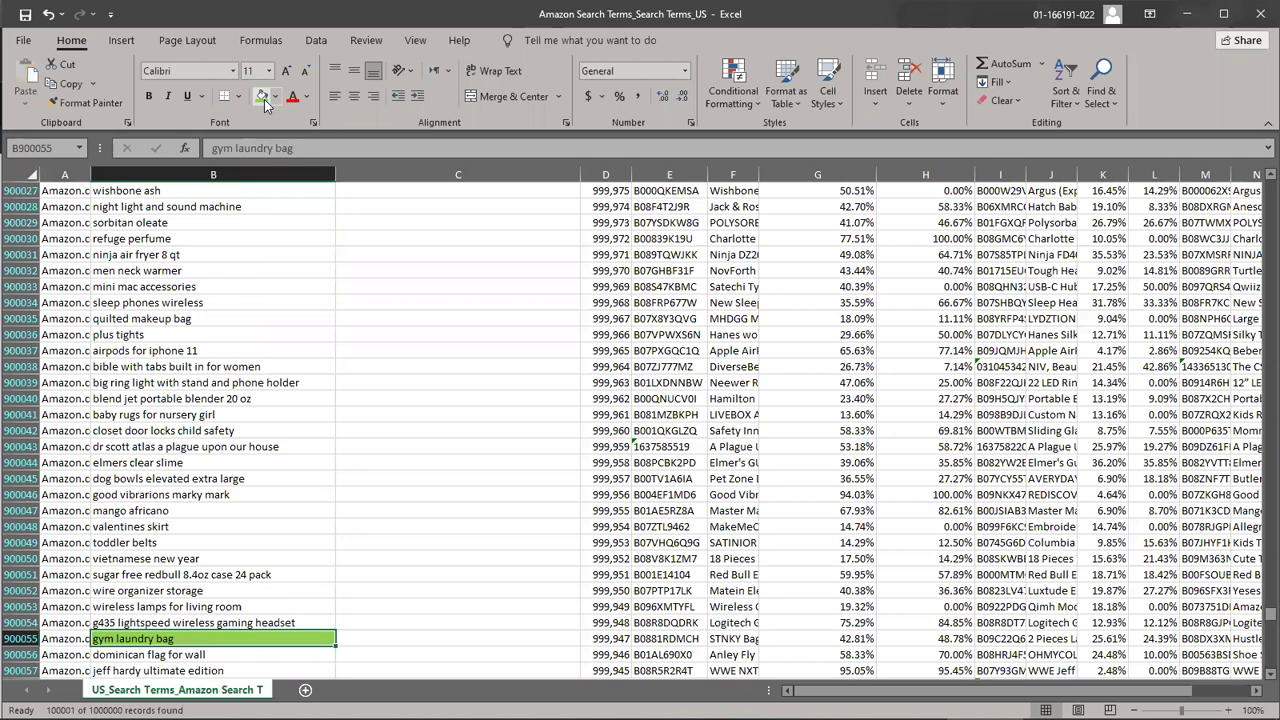
key(Down)
key(Down)
key(Down)
key(Down)
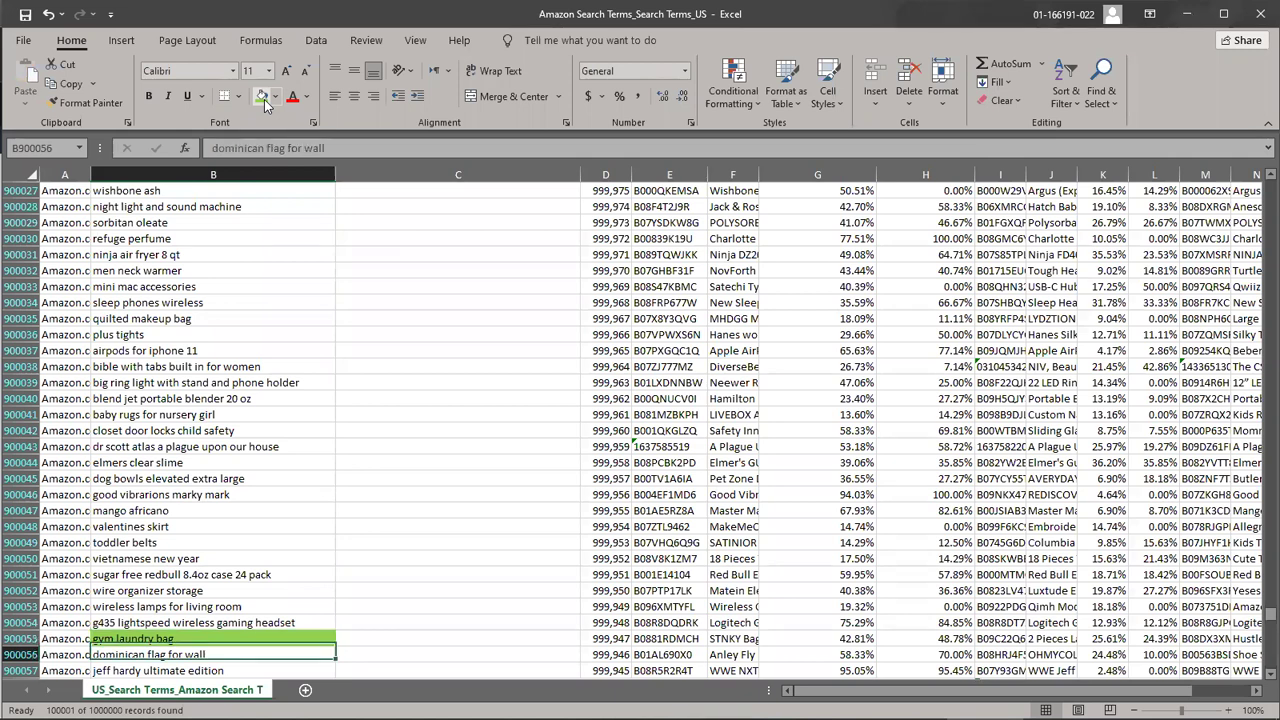
key(Down)
key(Down)
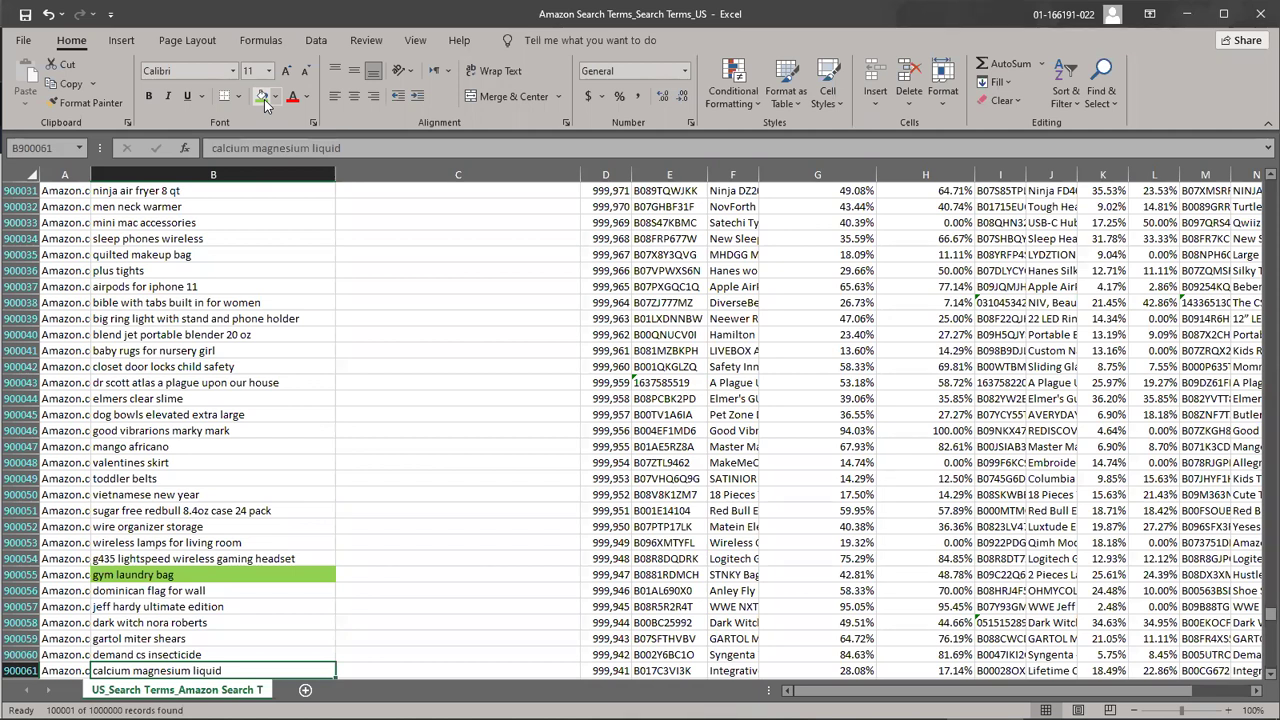
Switch from the Excel workbook to the Zoom window
click(272, 333)
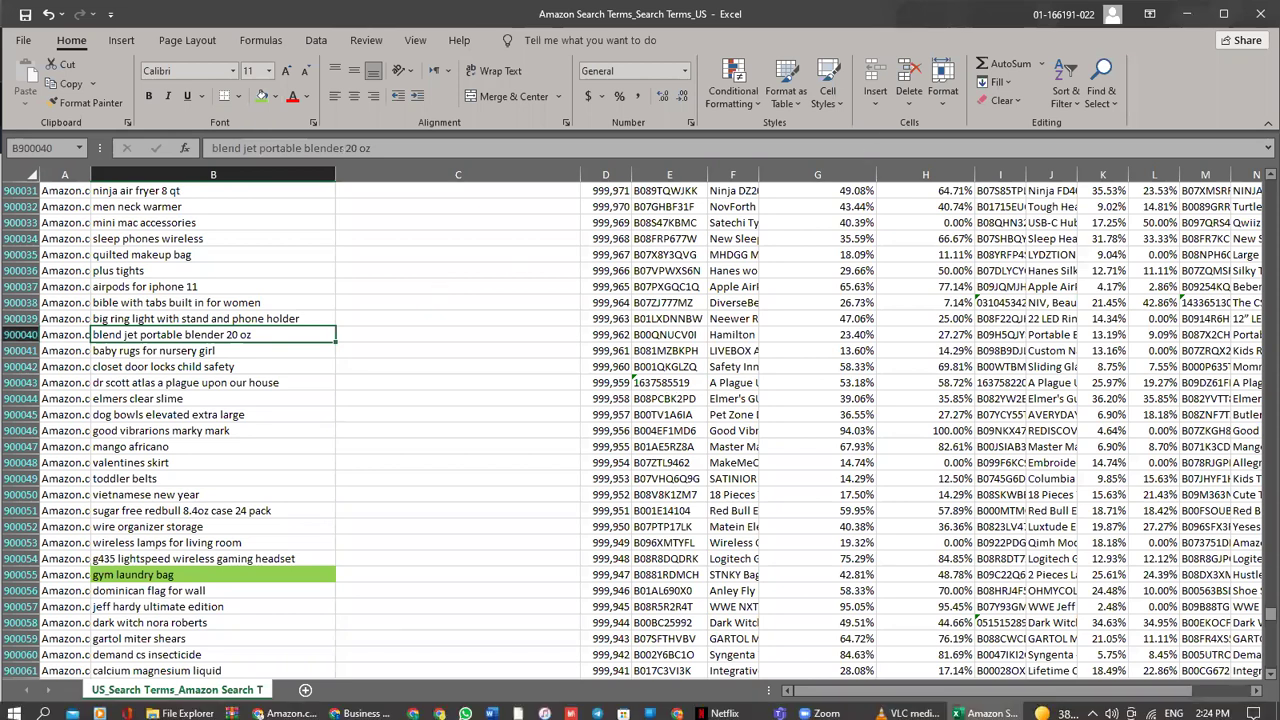
mouse_move(907, 708)
mouse_move(826, 708)
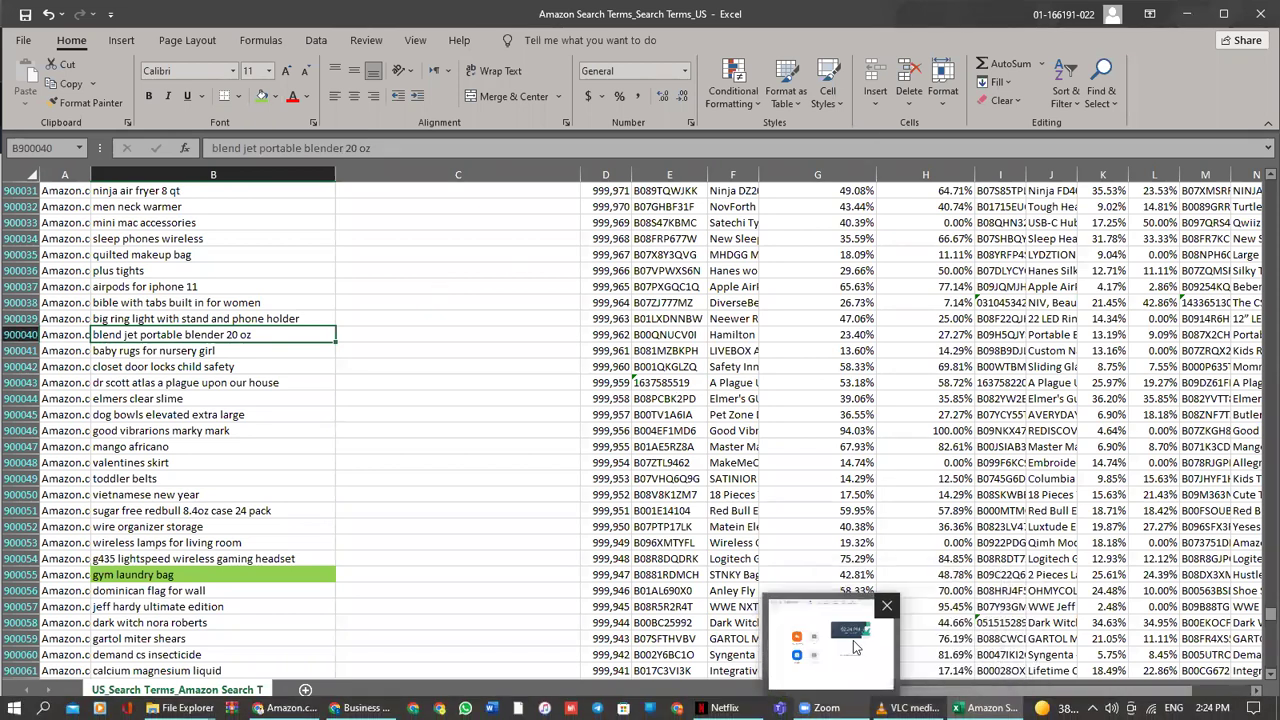
click(853, 640)
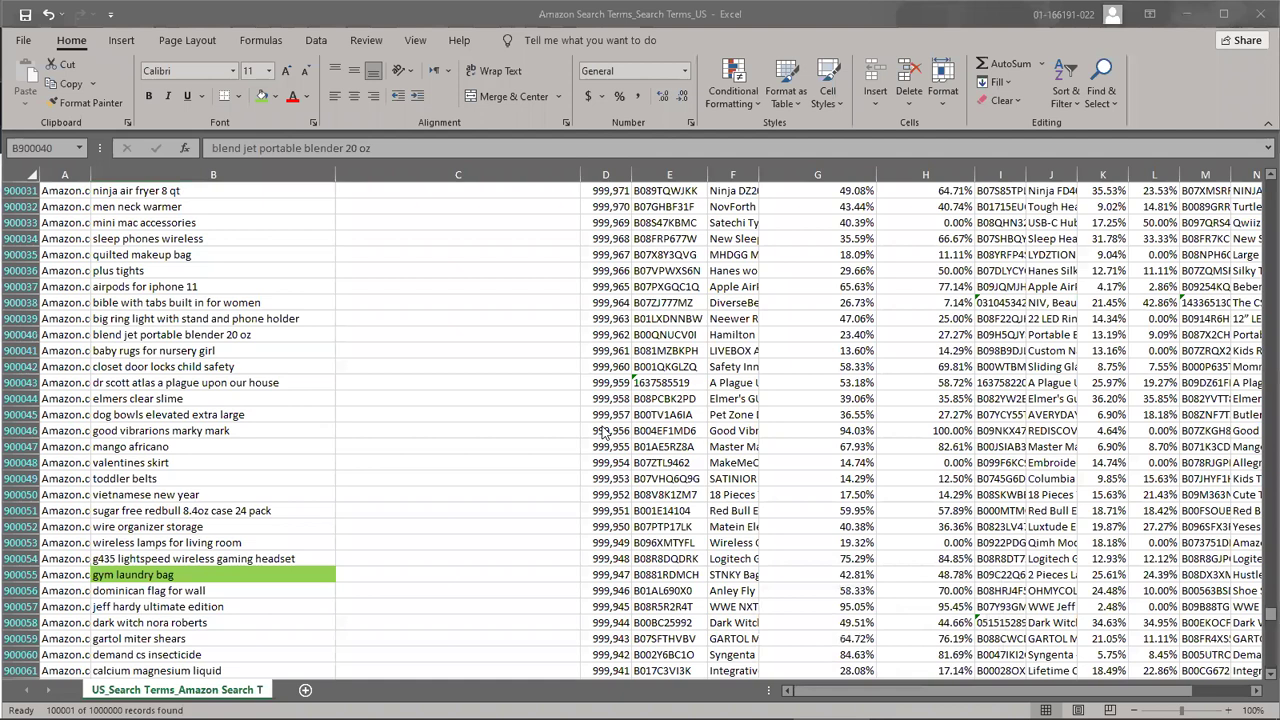